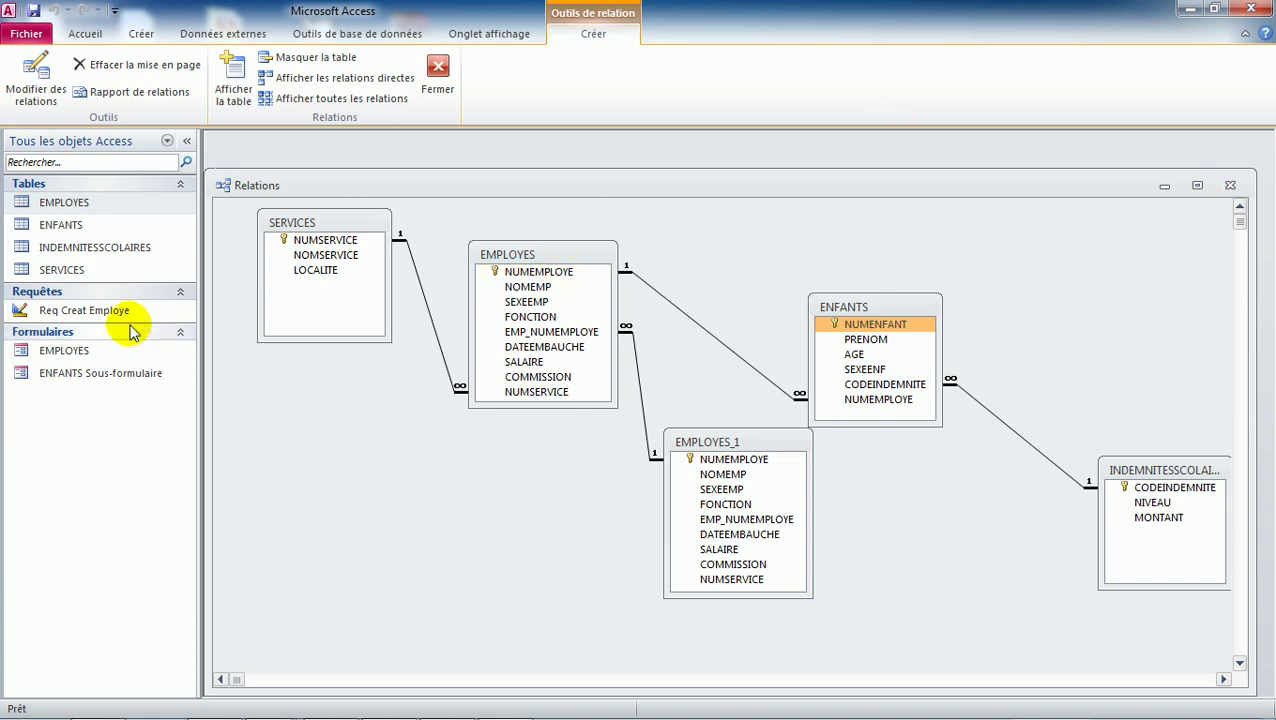
Open the EMPLOYES form from the list of database forms.
left_click(47, 358)
left_click(52, 372)
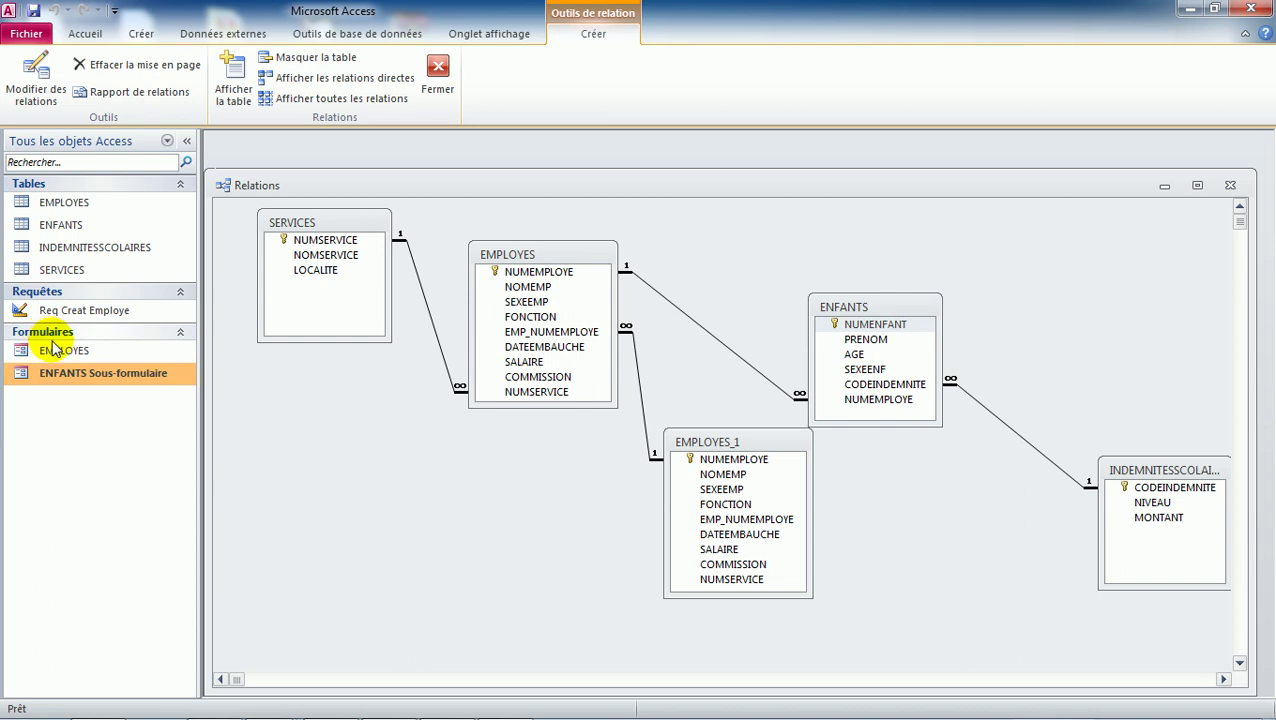
left_click(52, 355)
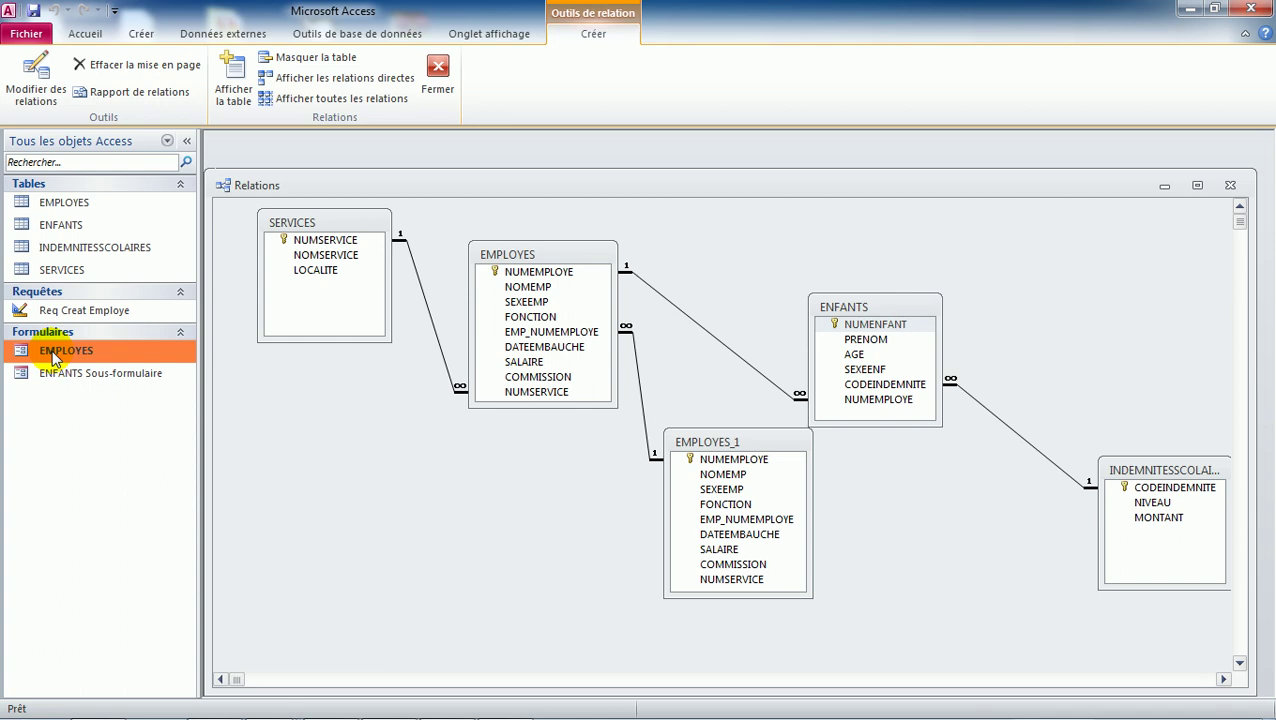
double_click(52, 355)
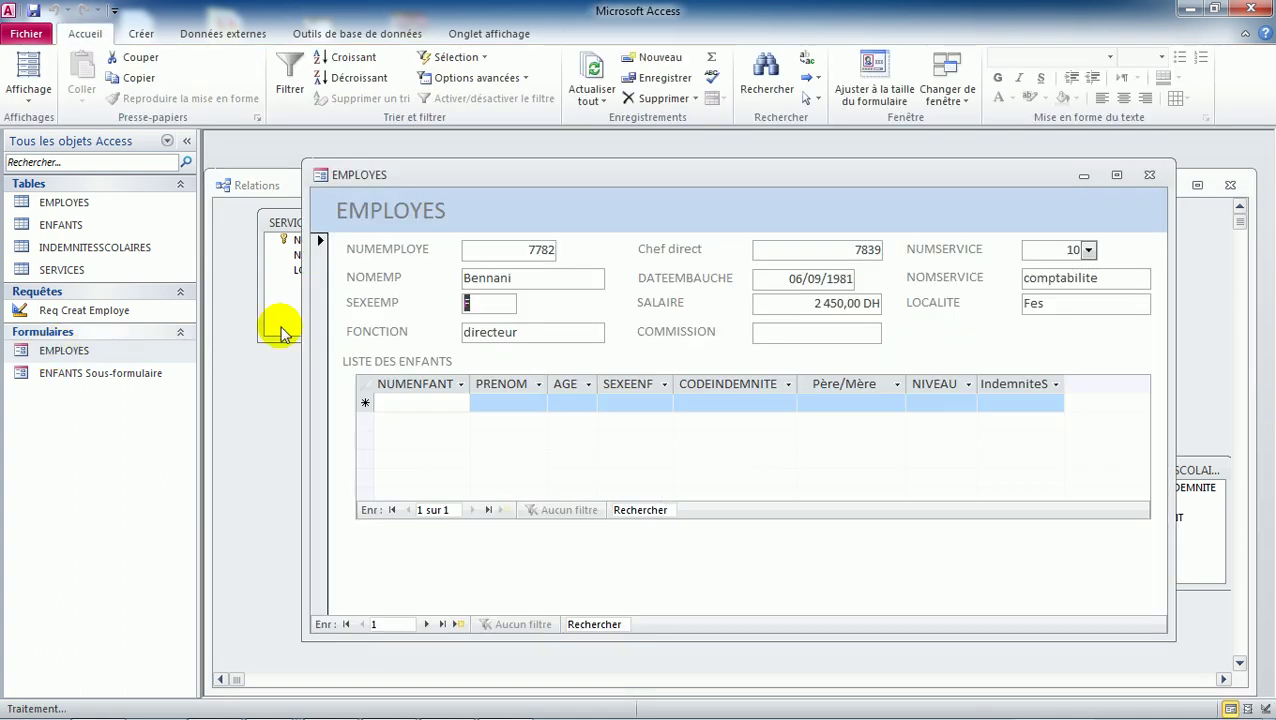
left_click_drag(931, 176, 905, 160)
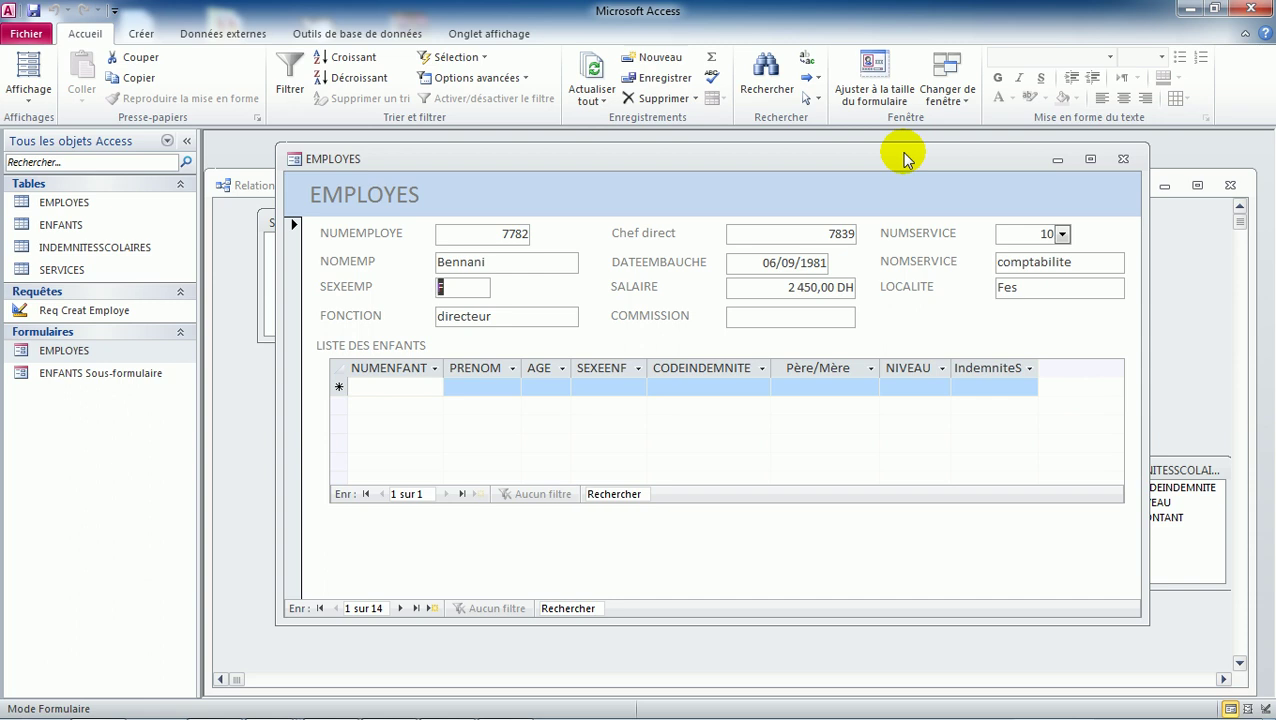
left_click(578, 290)
left_click(550, 262)
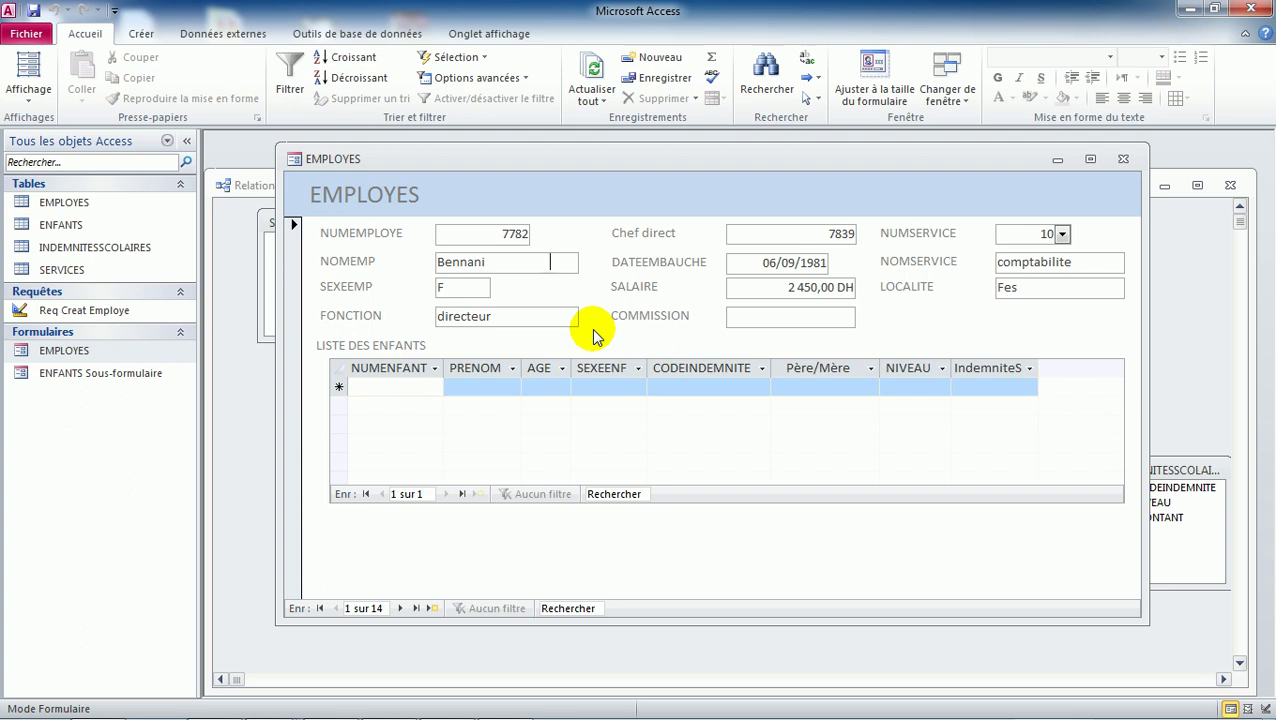
left_click_drag(755, 158, 729, 188)
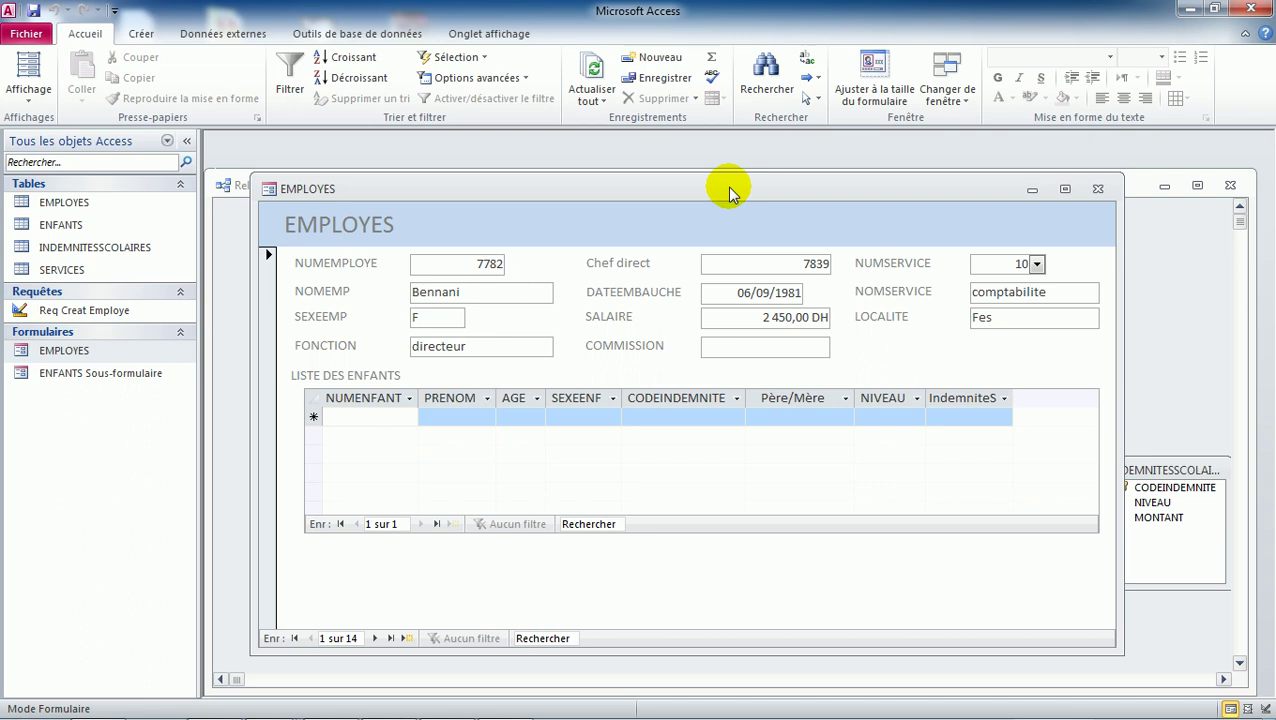
mouse_move(484, 185)
left_mouse_down()
mouse_move(482, 170)
mouse_move(450, 194)
mouse_move(492, 168)
left_mouse_up()
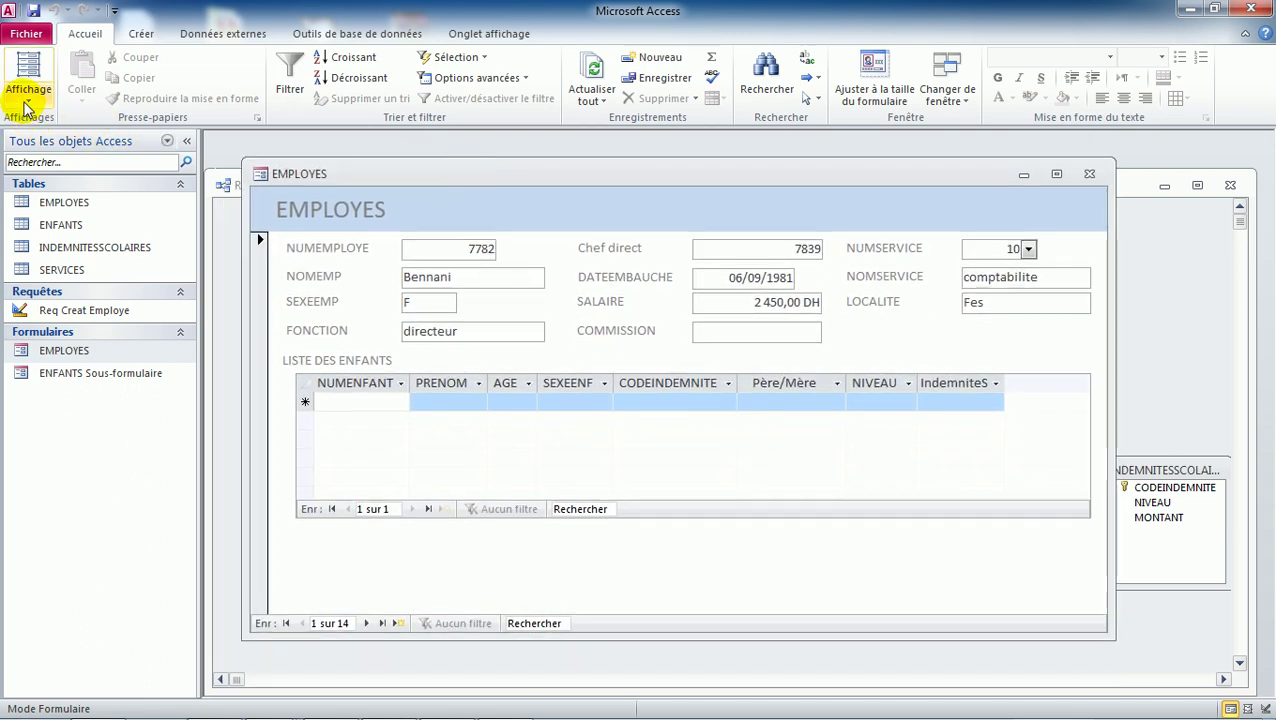
Switch the EMPLOYES form to design view and convert the SEXEEMP text box into a combo box.
left_click(26, 100)
left_click(76, 217)
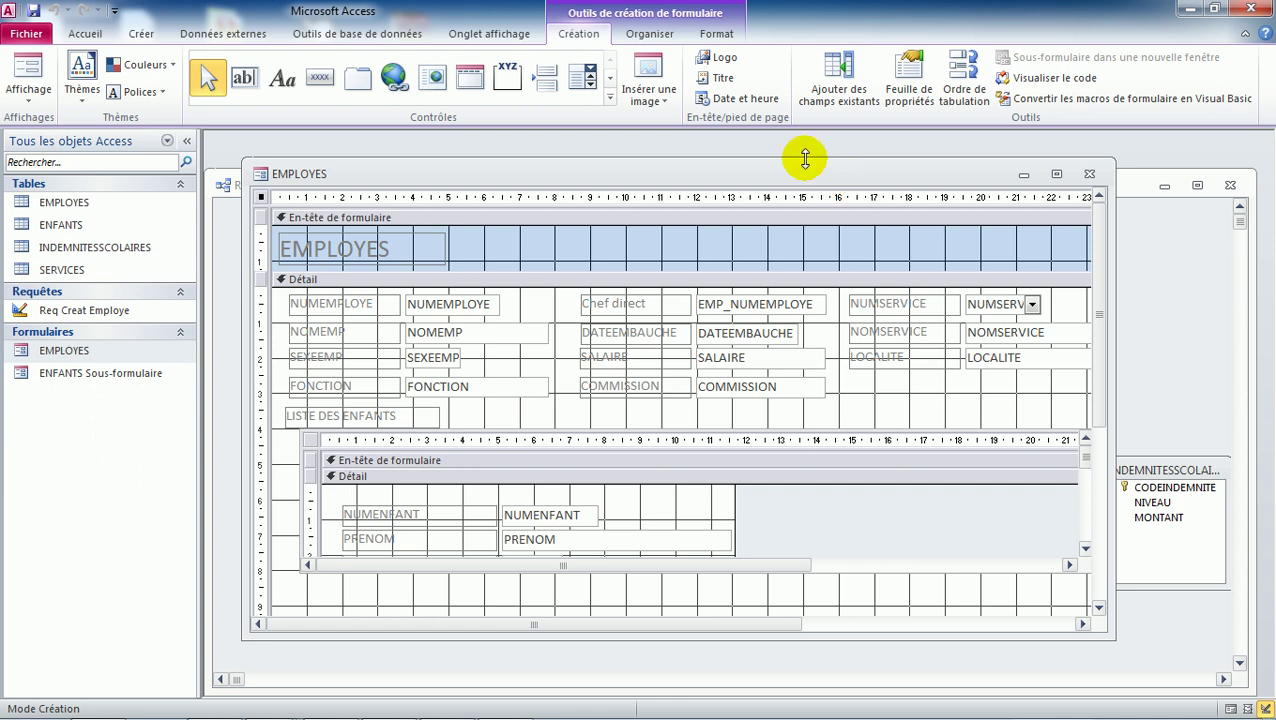
left_click(450, 366)
left_click(452, 369)
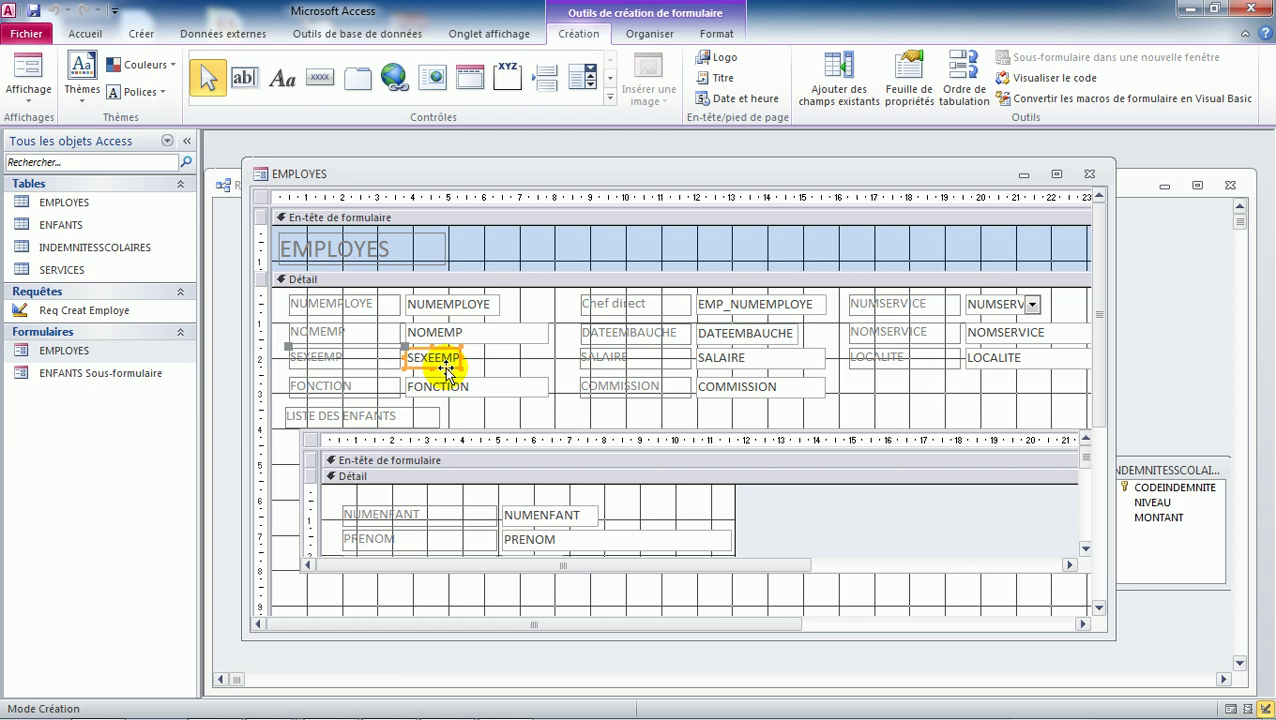
right_click(447, 370)
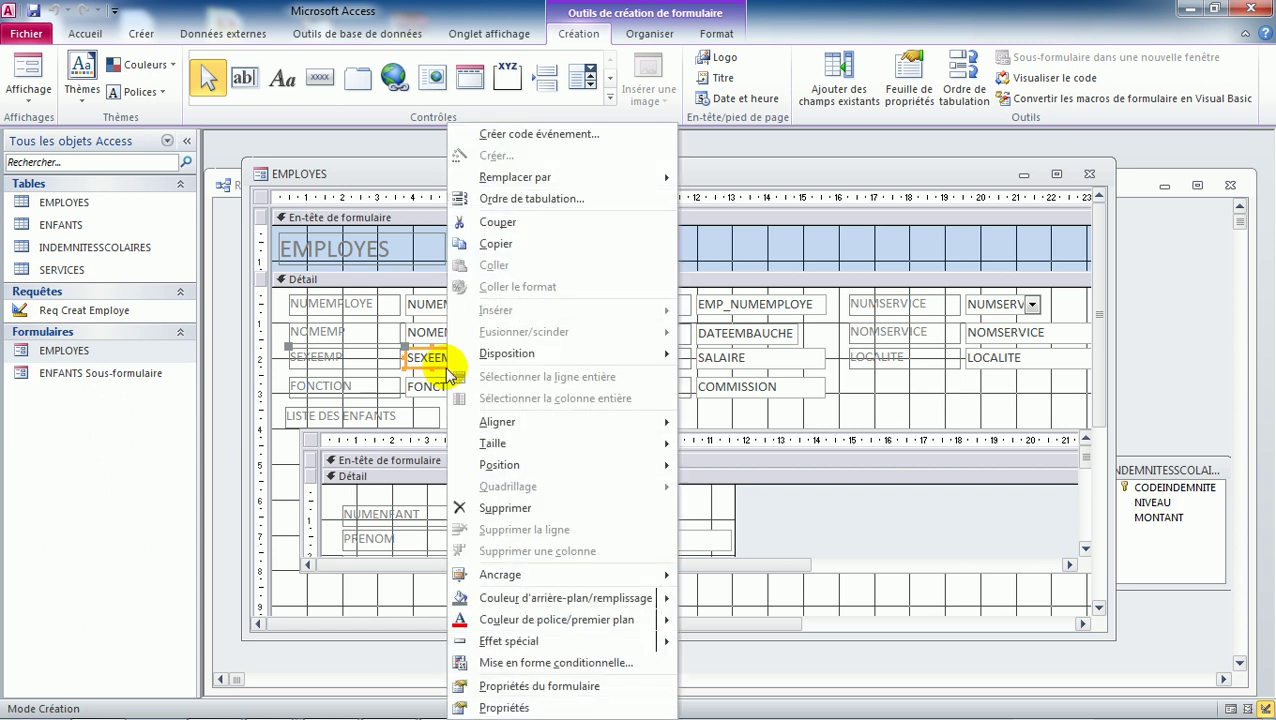
mouse_move(560, 180)
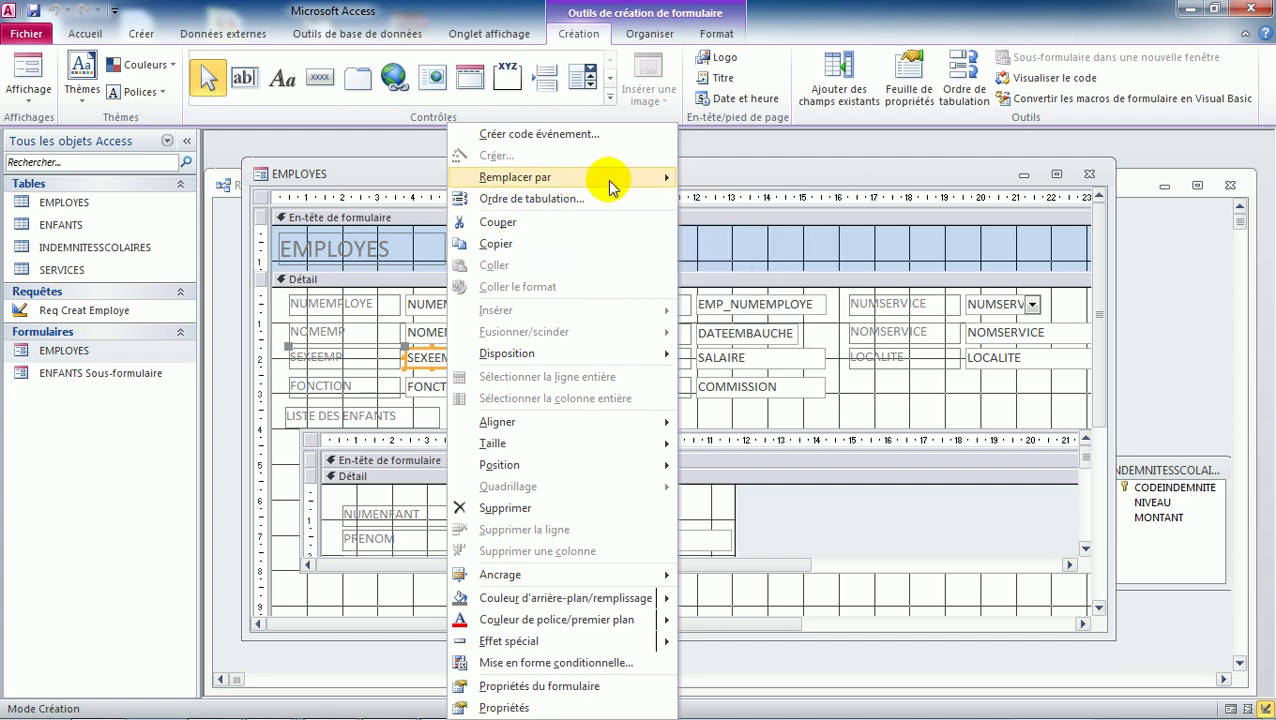
mouse_move(625, 180)
left_click(757, 247)
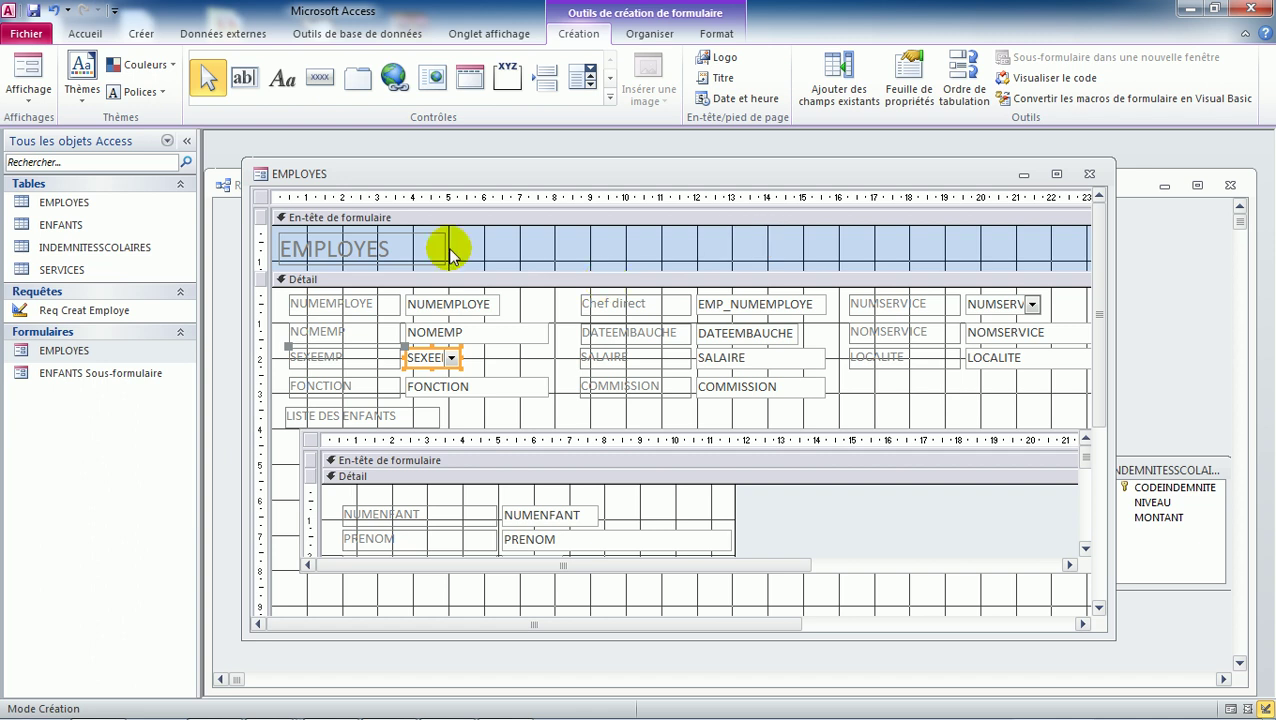
Check the choices offered by the SEXEEMP combo box in form view and return to design view.
left_click(28, 70)
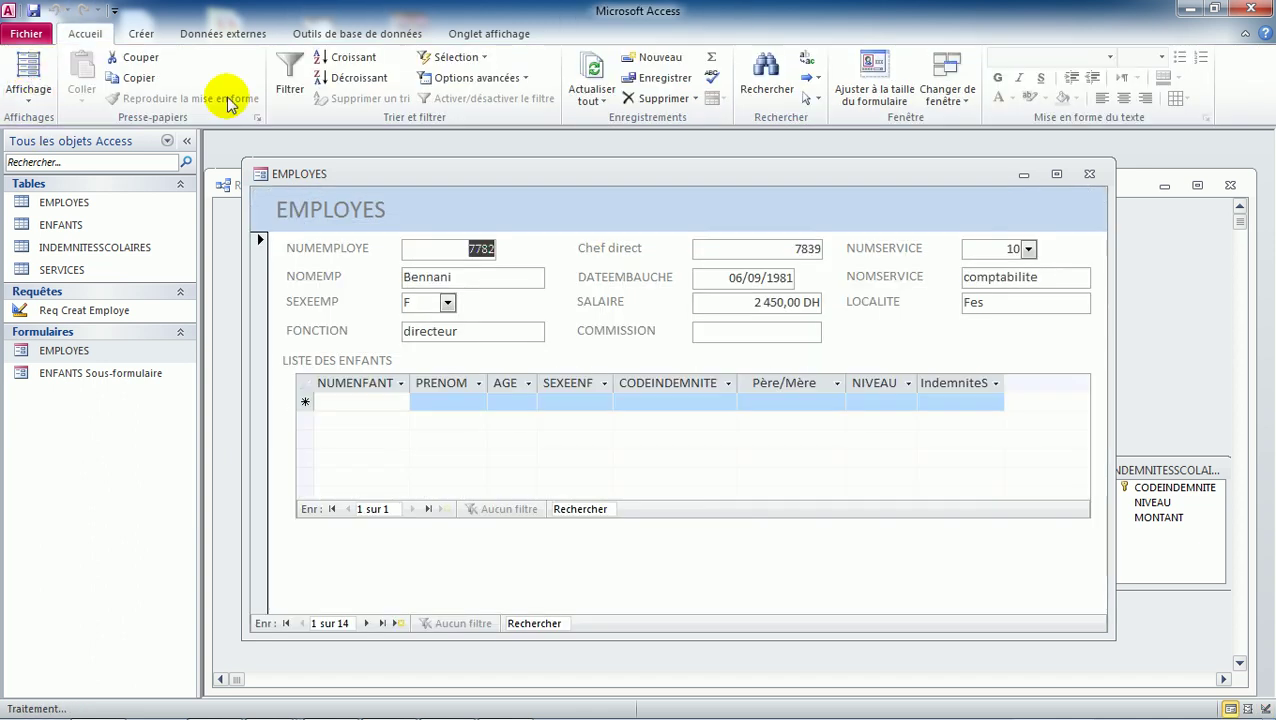
left_click(447, 301)
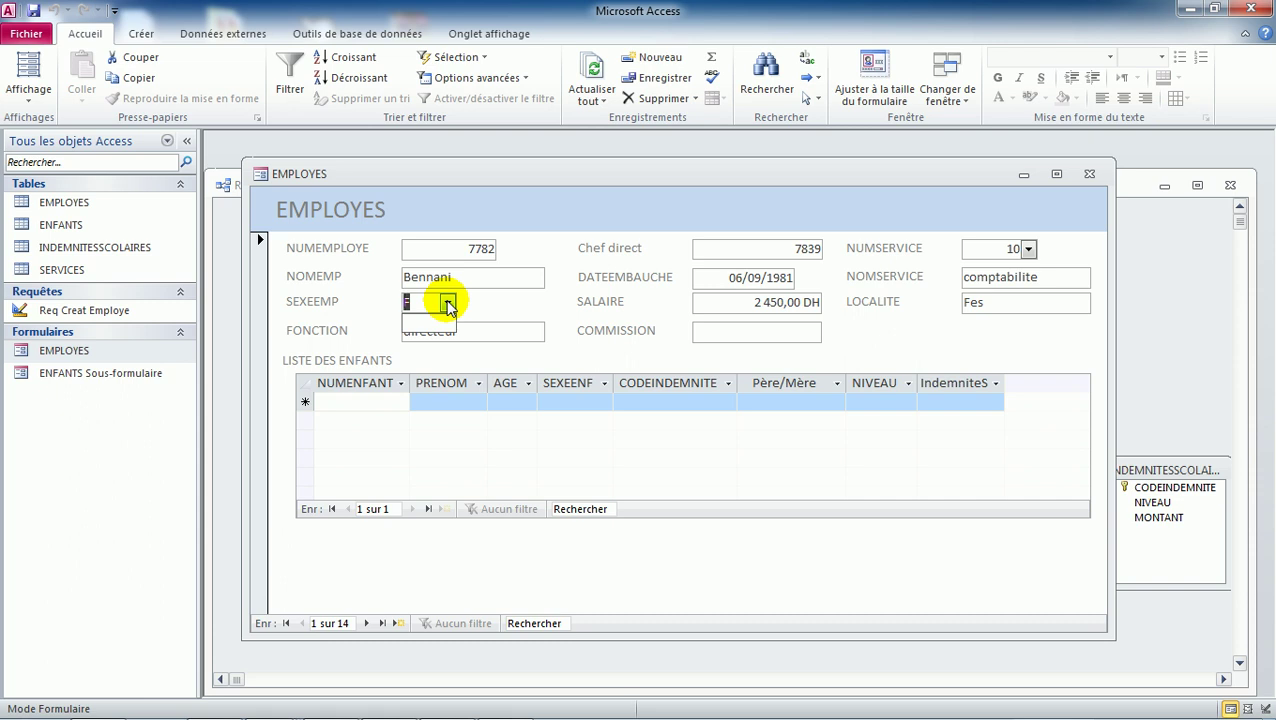
left_click(31, 106)
left_click(92, 216)
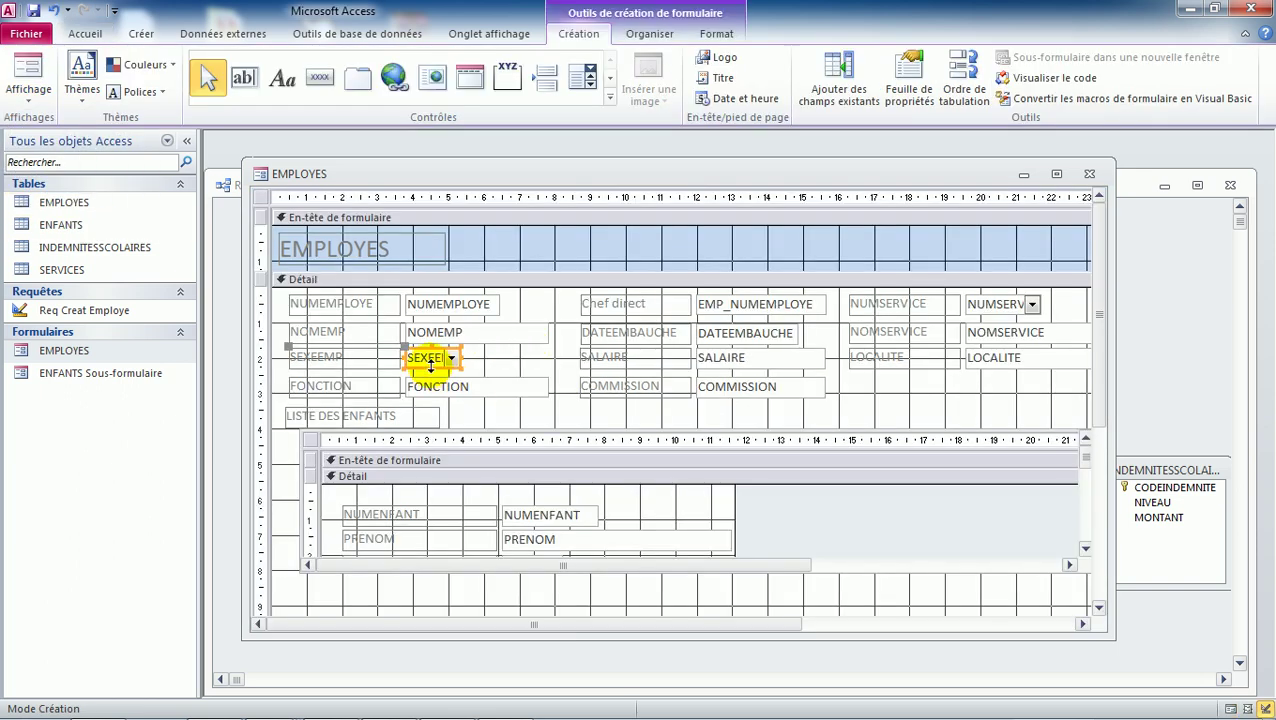
Show the properties of the SEXEEMP combo box and set its Origine source to Liste valeurs.
left_click(908, 88)
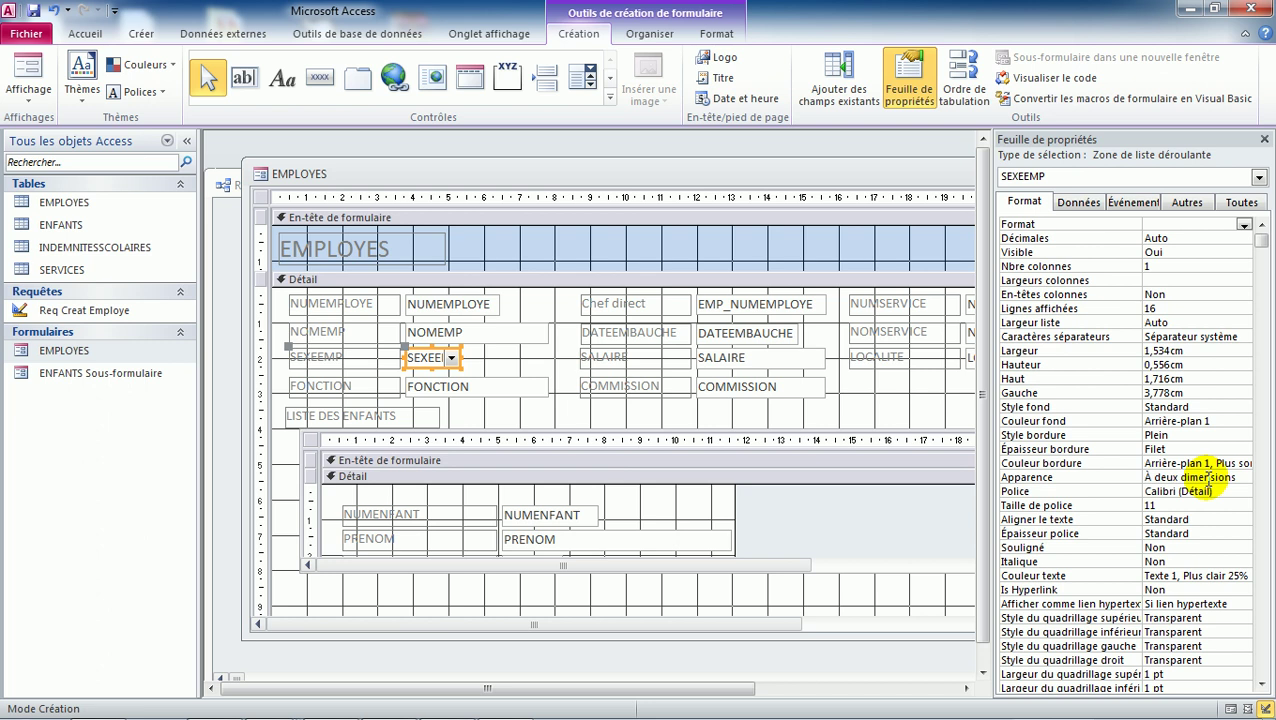
left_click(1078, 204)
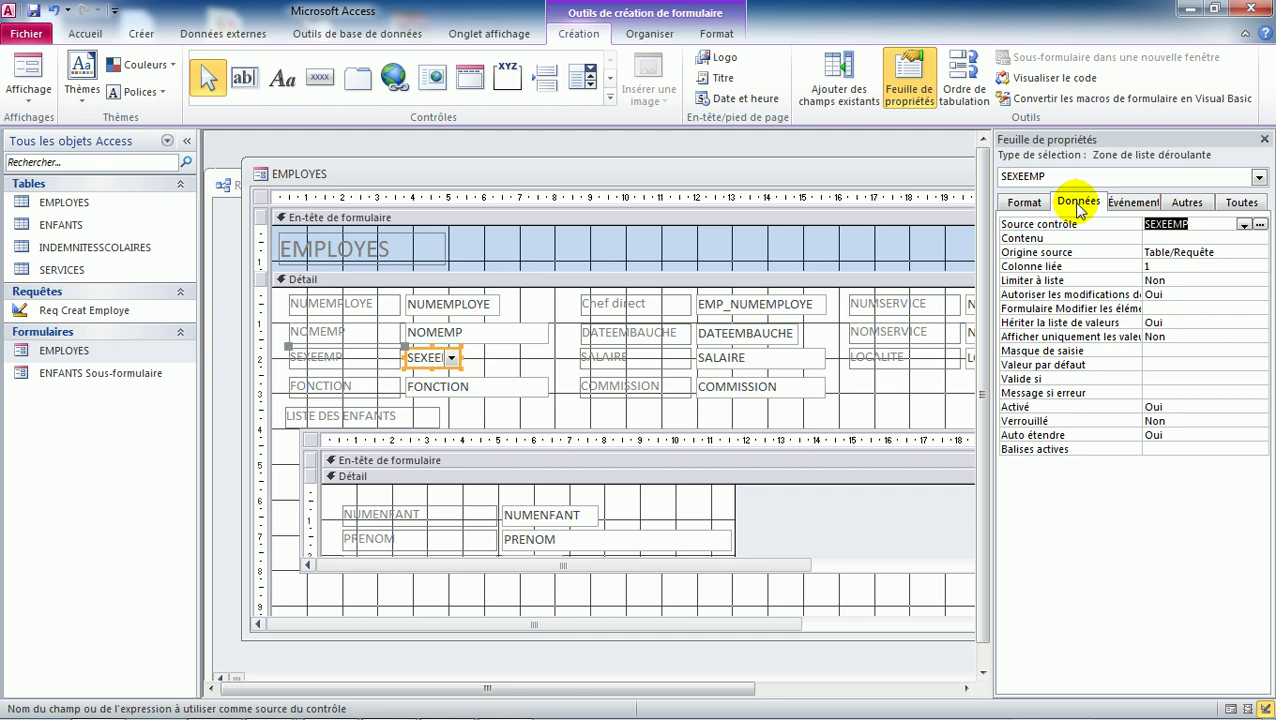
left_click(1232, 257)
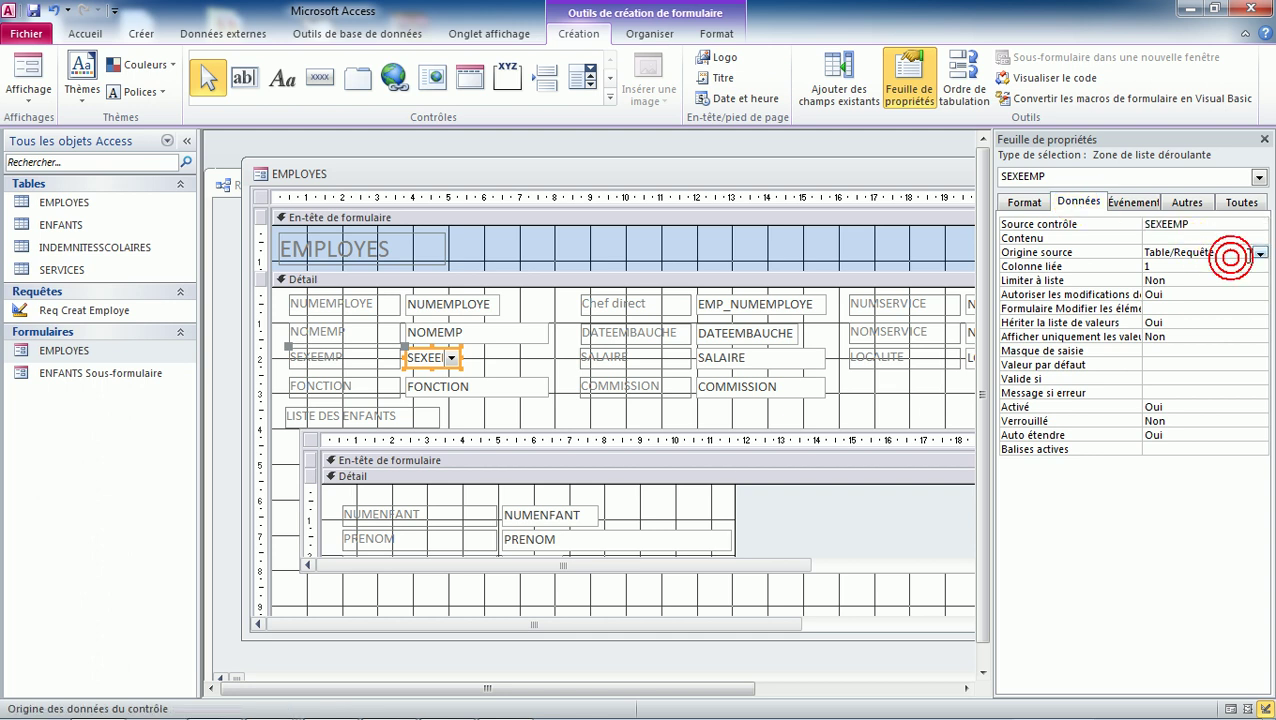
left_click(1260, 253)
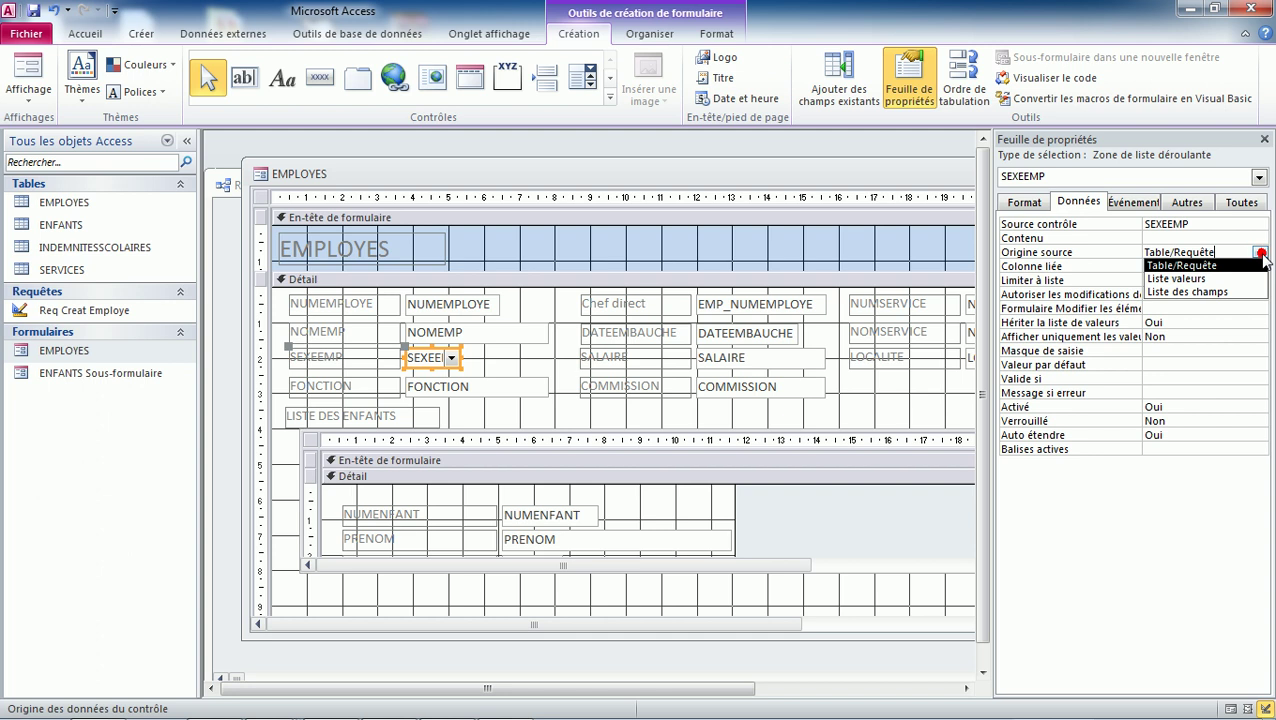
left_click(1190, 281)
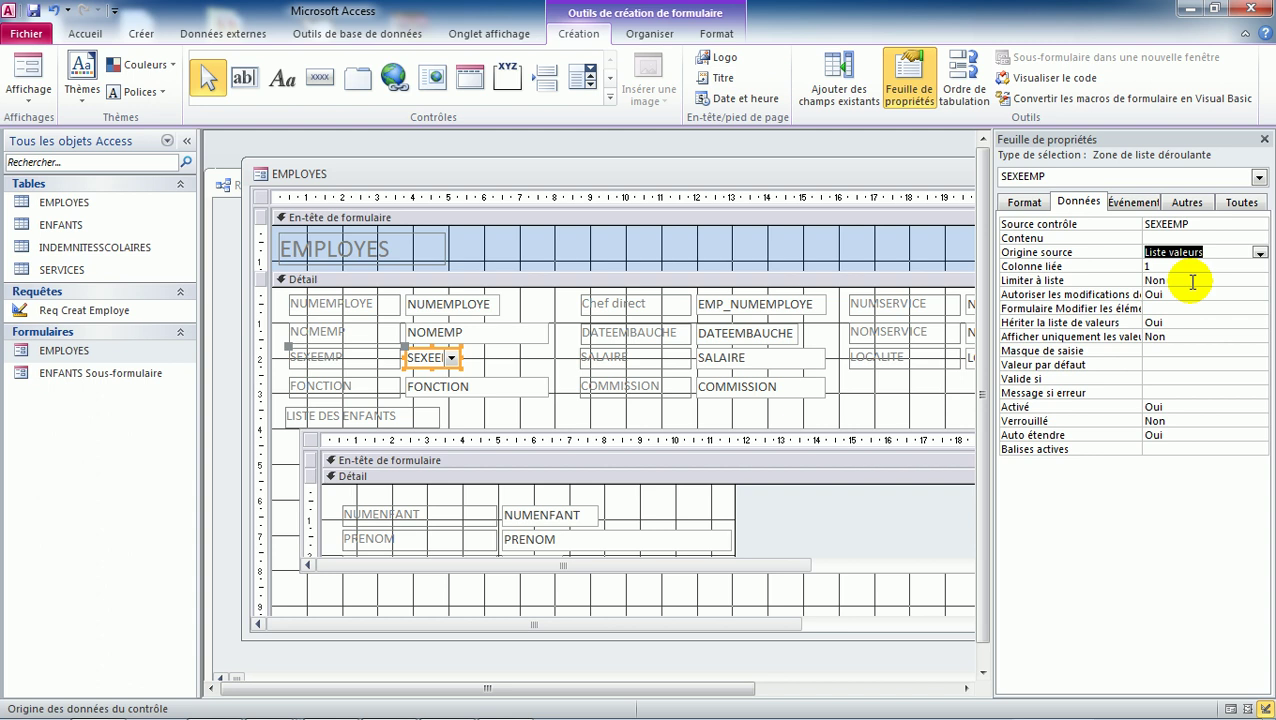
Enter F;H as the Contenu of the SEXEEMP combo box.
left_click(1160, 237)
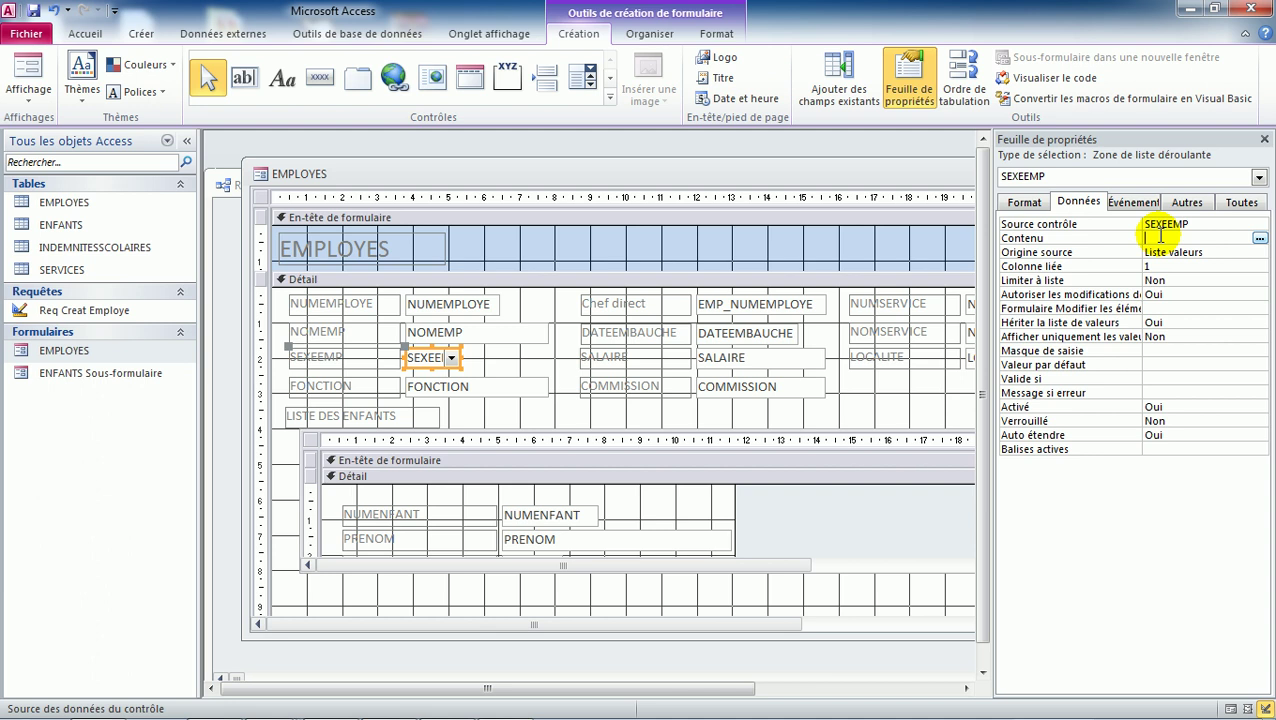
type("F")
type(";")
type("H")
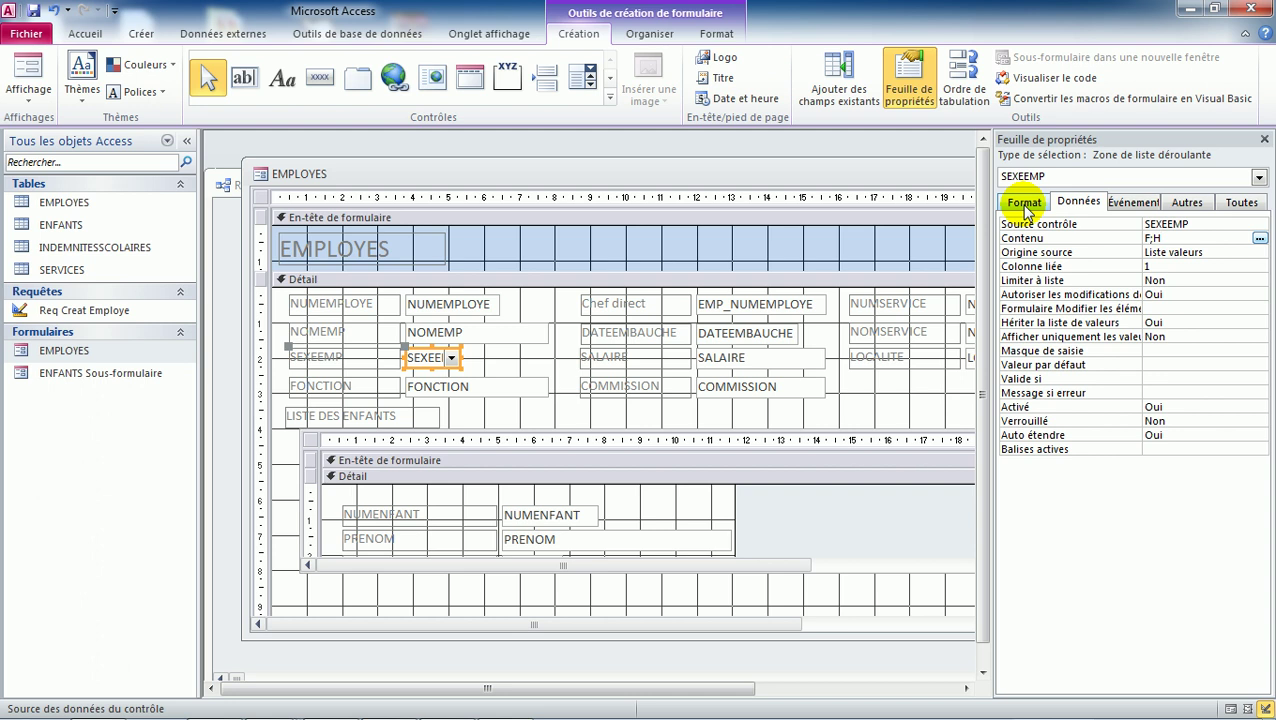
Test the SEXEEMP list in form view by entering D for the first employee, and discard that entry.
left_click(30, 72)
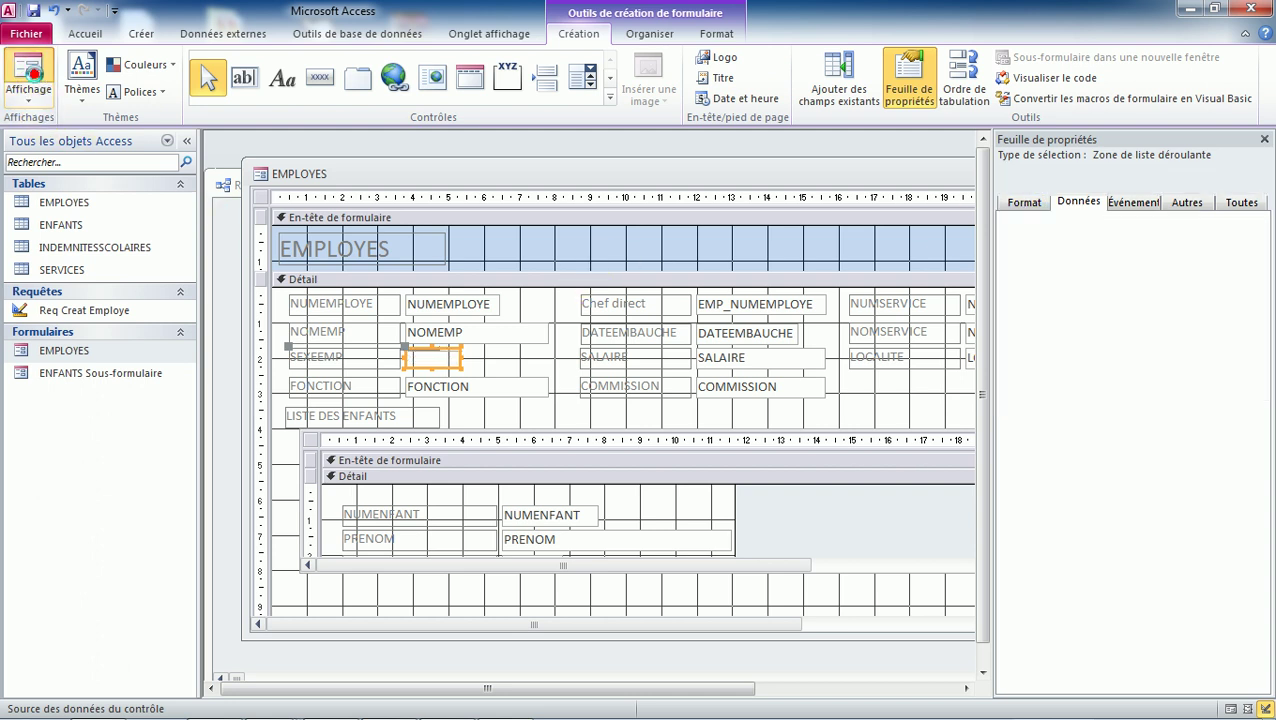
left_click(447, 302)
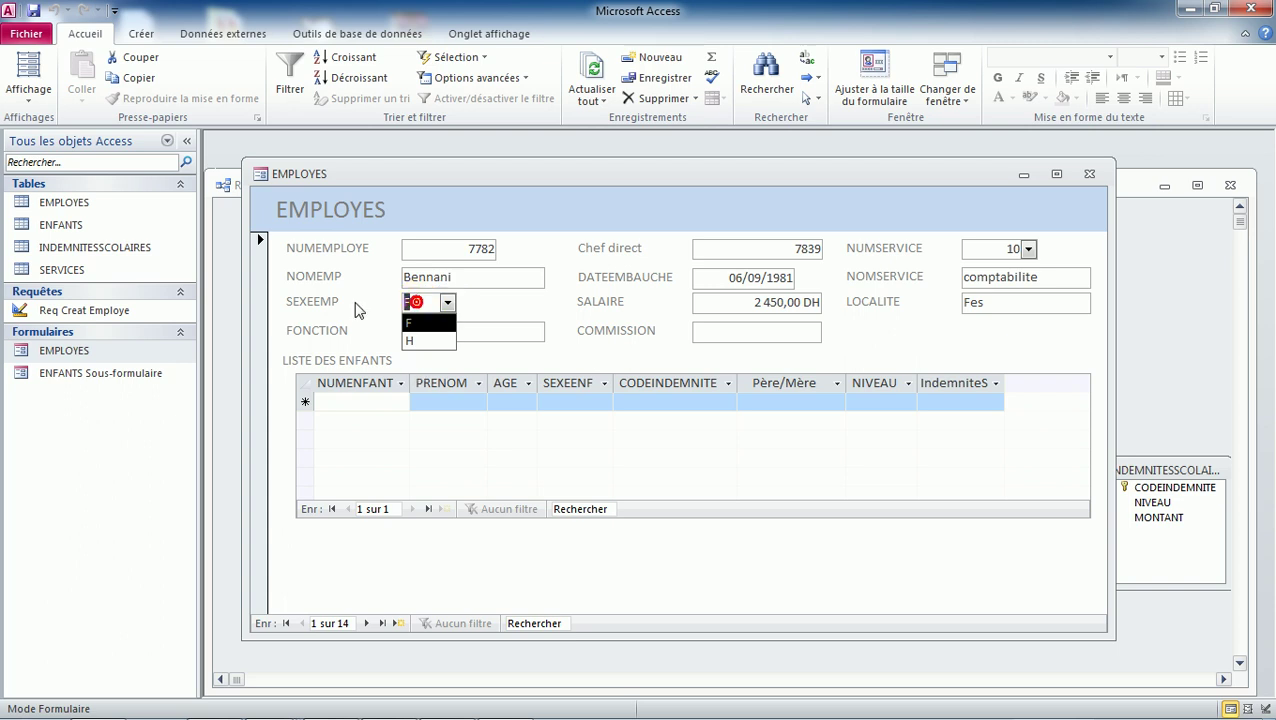
type("D")
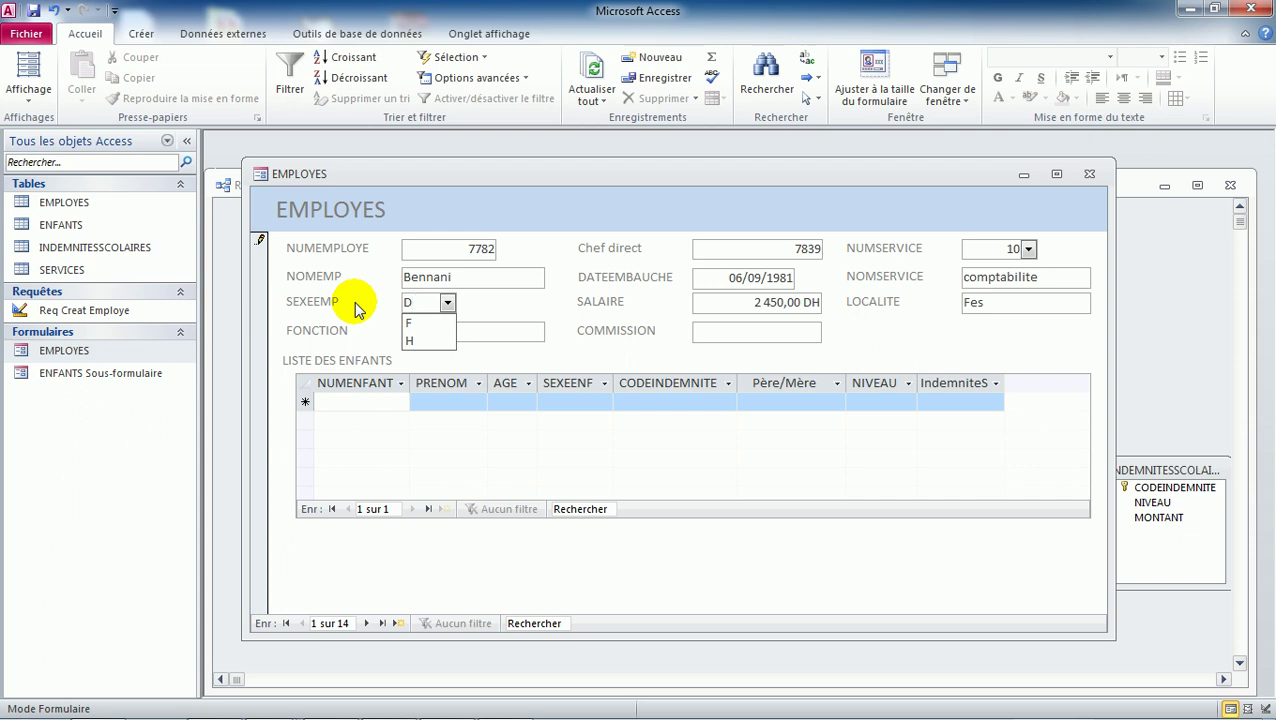
left_click(498, 279)
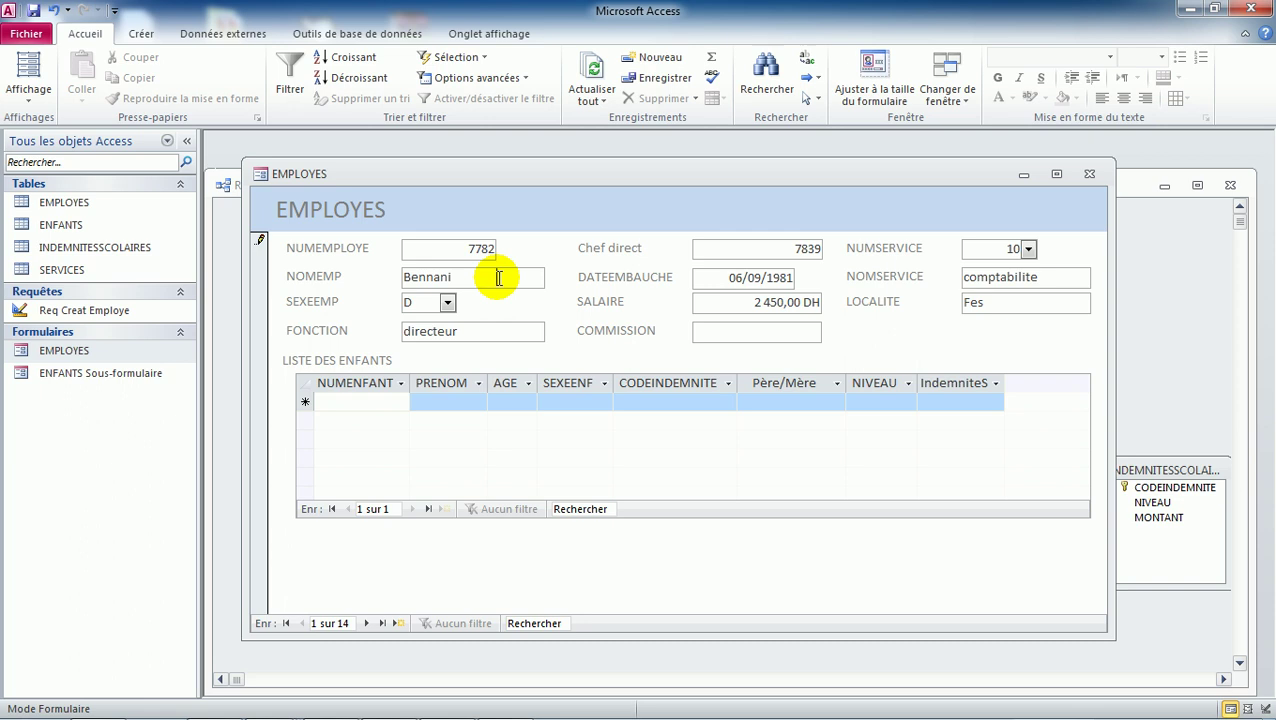
key("Escape")
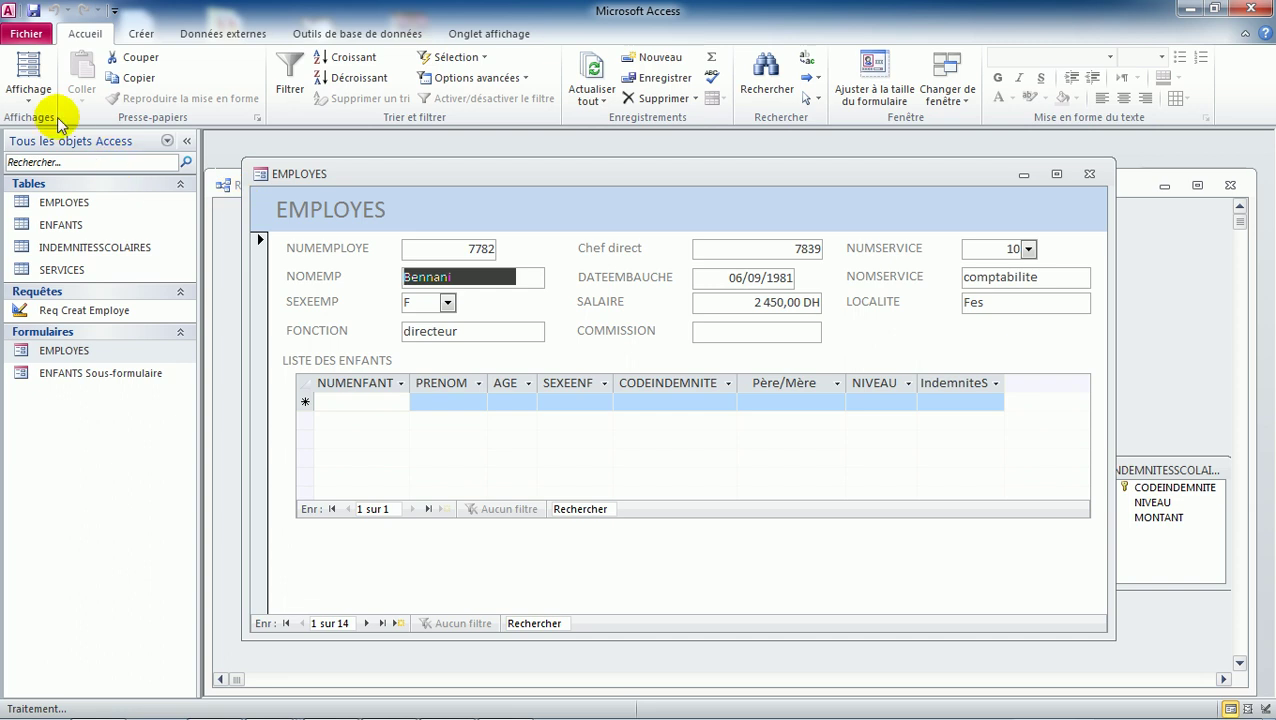
Return to design view and set Limiter à liste to Oui for the SEXEEMP combo box.
left_click(29, 101)
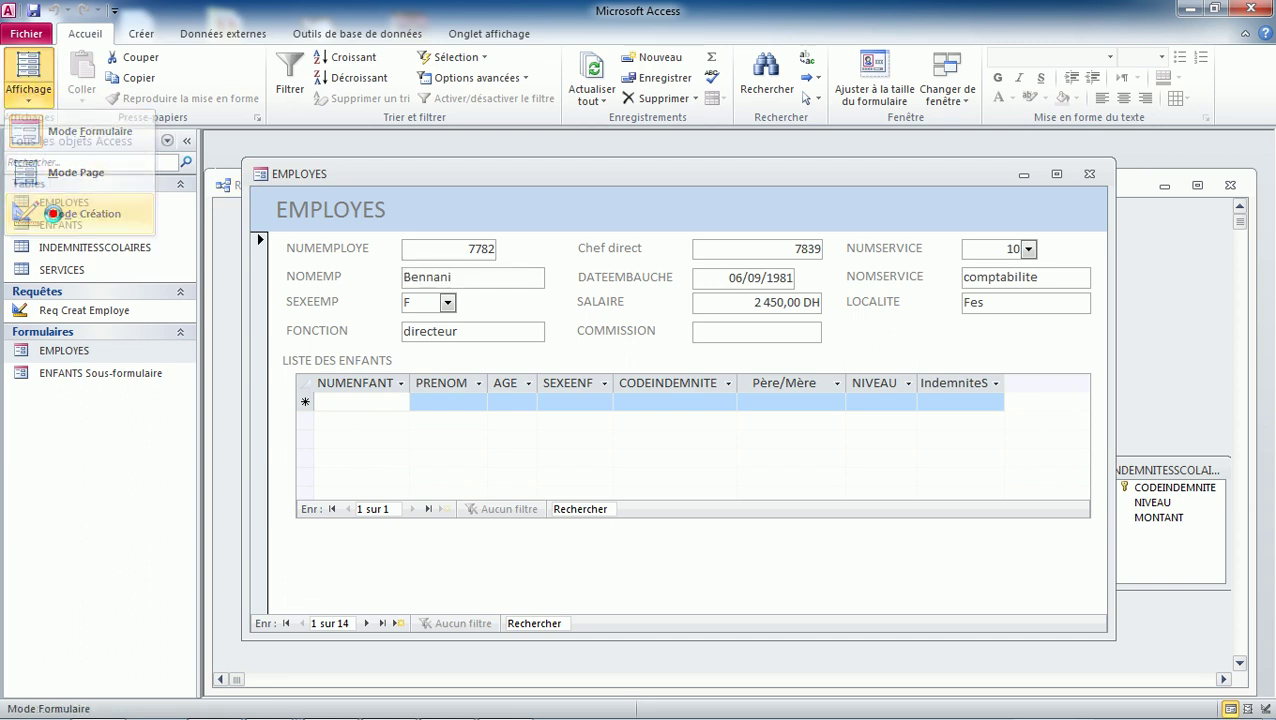
left_click(60, 214)
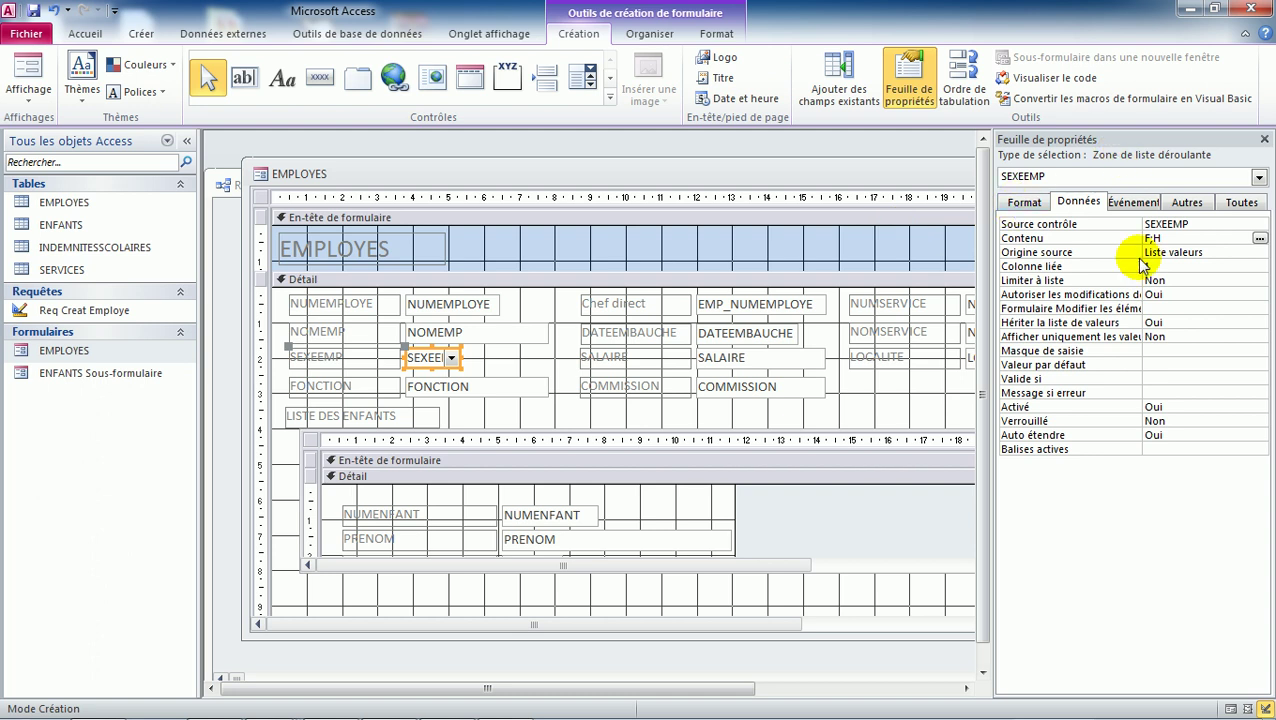
left_click(1057, 281)
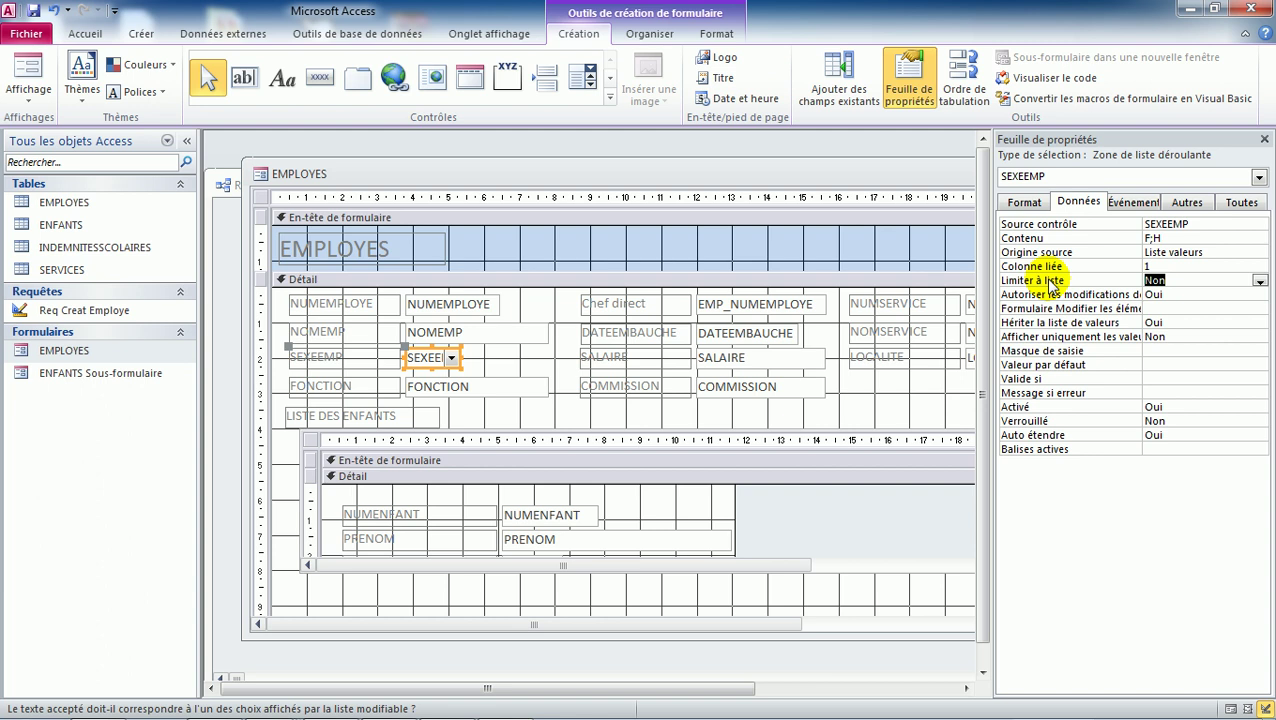
double_click(1190, 279)
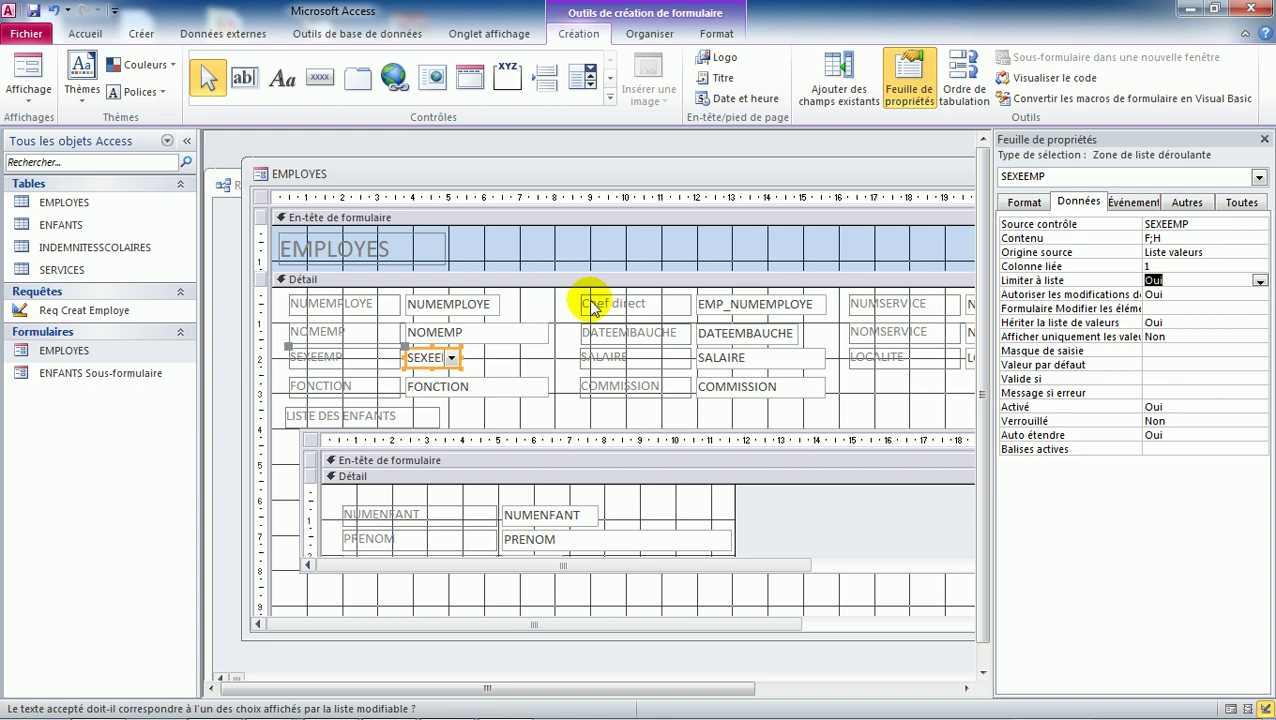
Select the FONCTION text box and open the Word document Cas employé.docx from the C:\esg\Etude_de_Cas_1 folder in Windows Explorer.
left_click(494, 394)
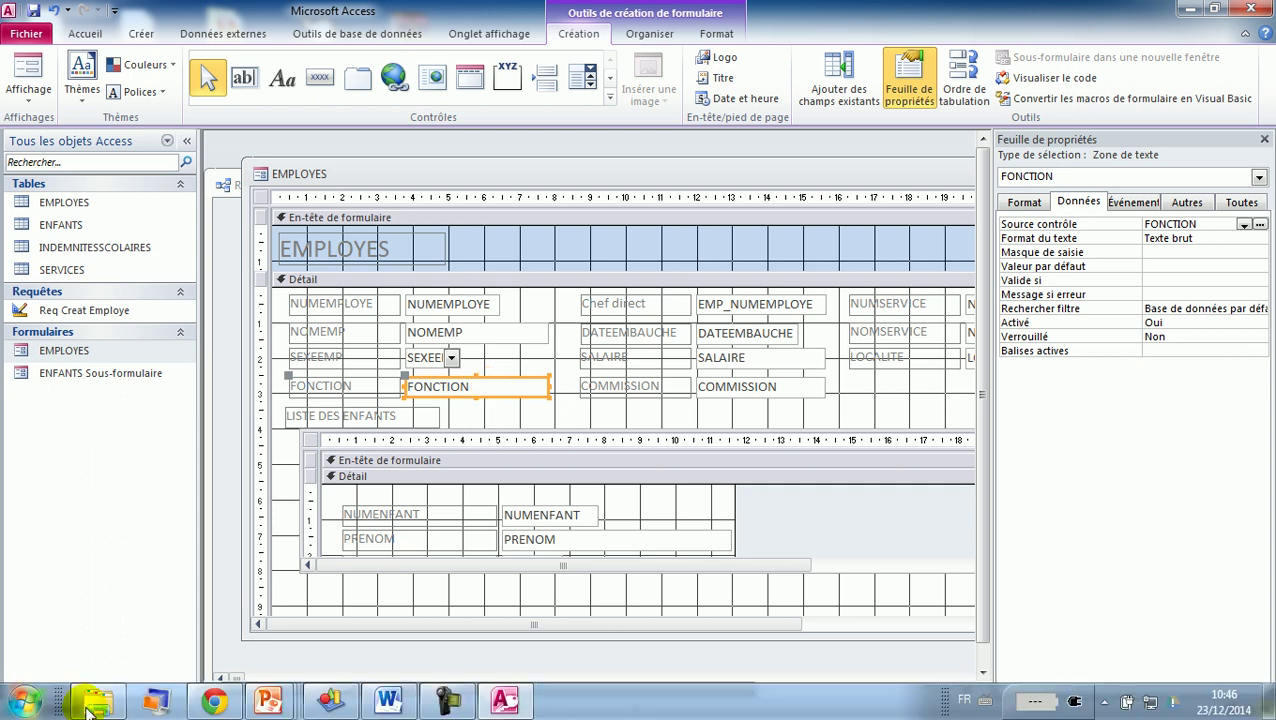
left_click(100, 704)
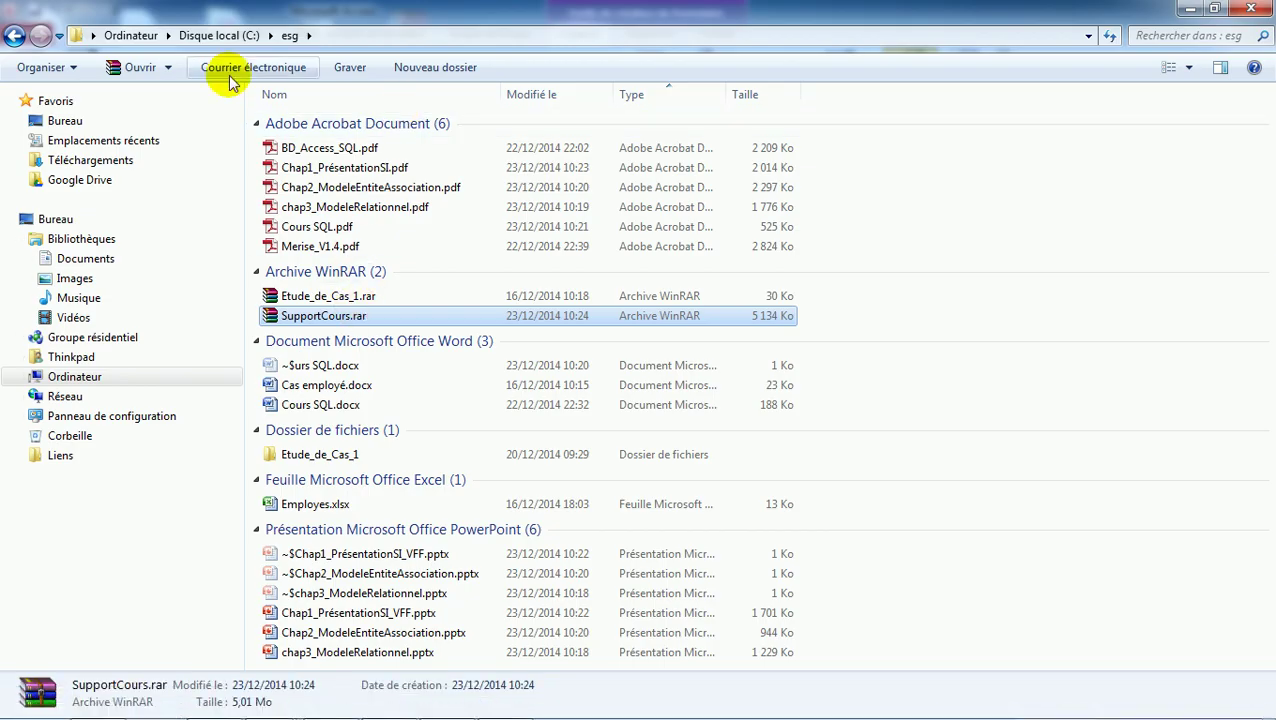
left_click(315, 454)
double_click(315, 454)
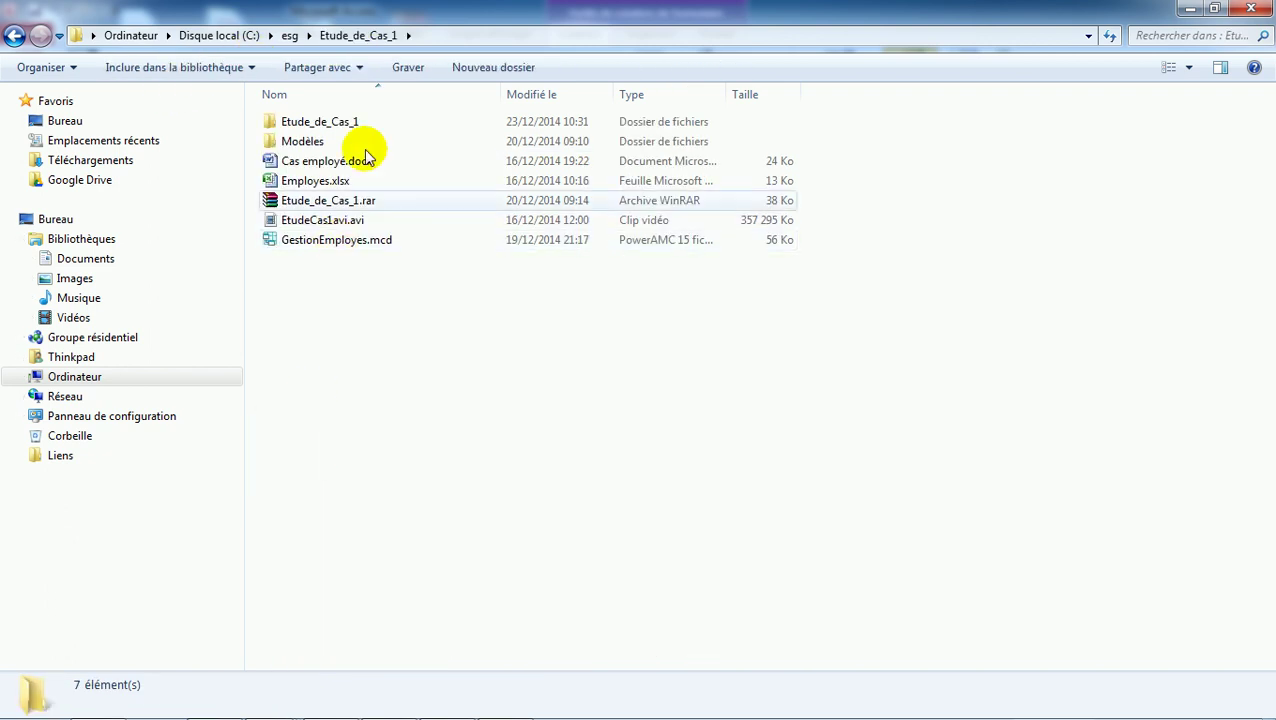
double_click(327, 161)
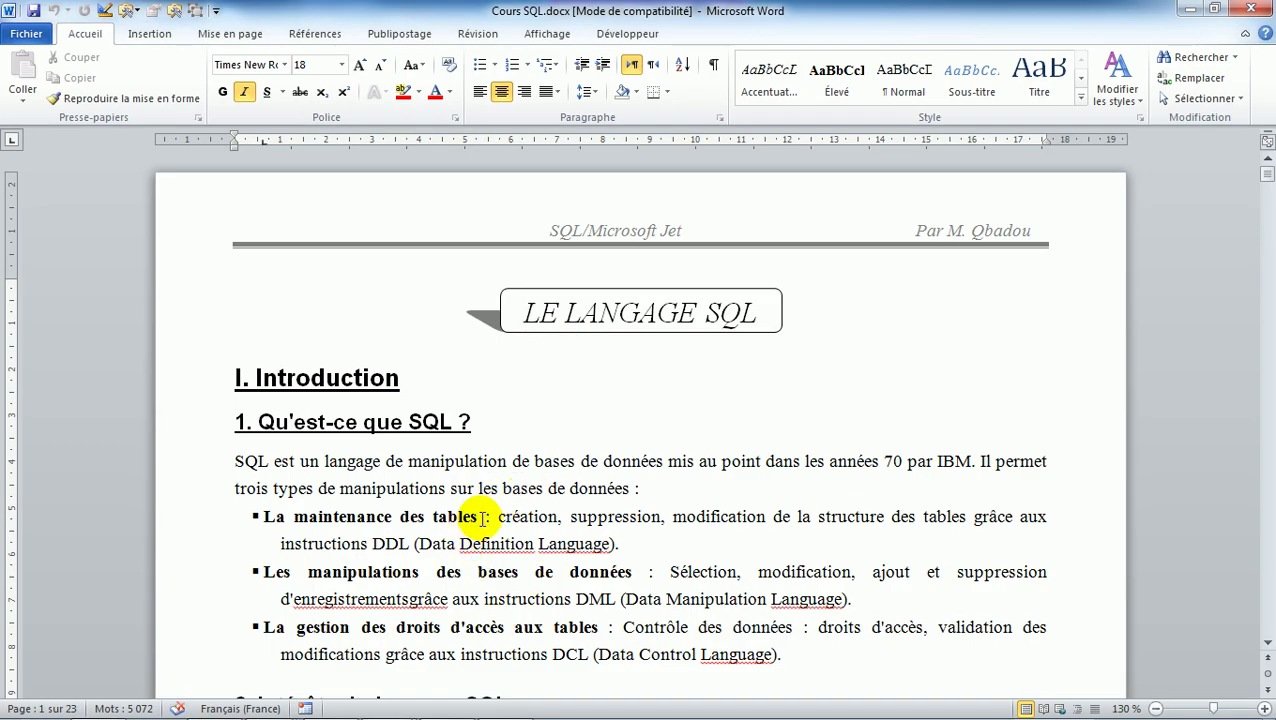
Close the Cours SQL.docx document and enlarge the Cas employé.docx document to 160 % zoom.
left_click(479, 486)
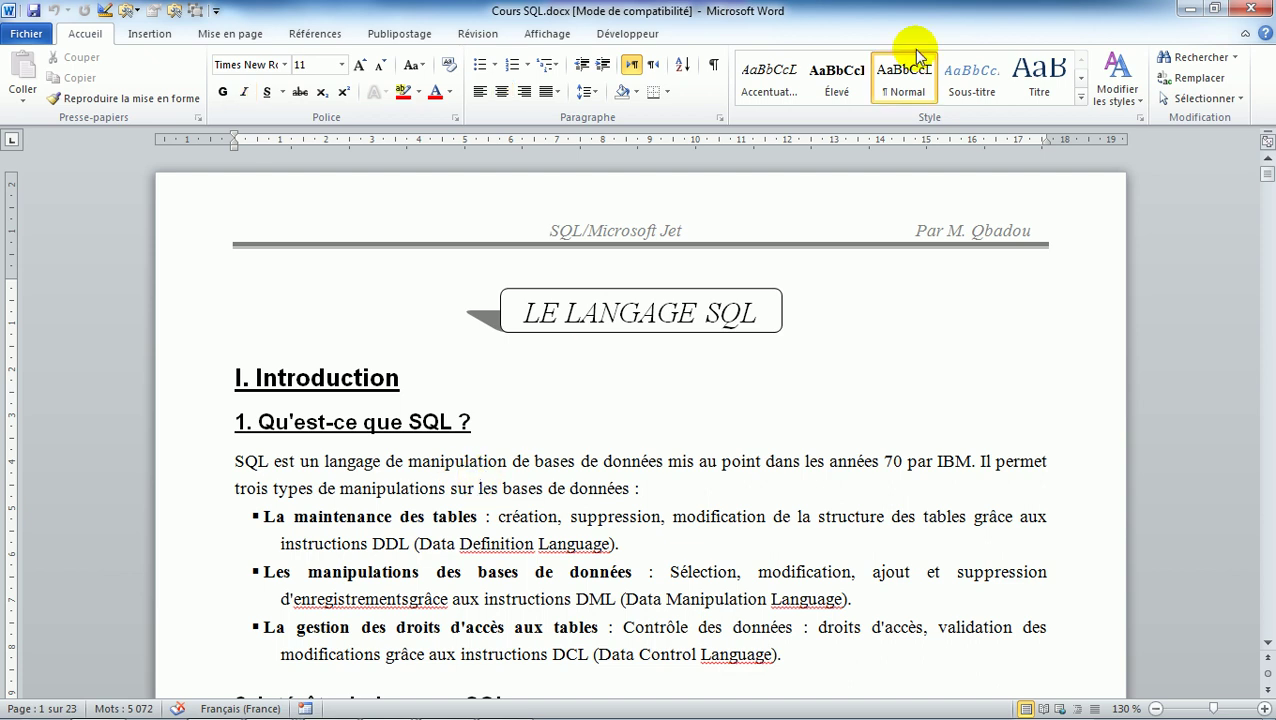
left_click(1253, 9)
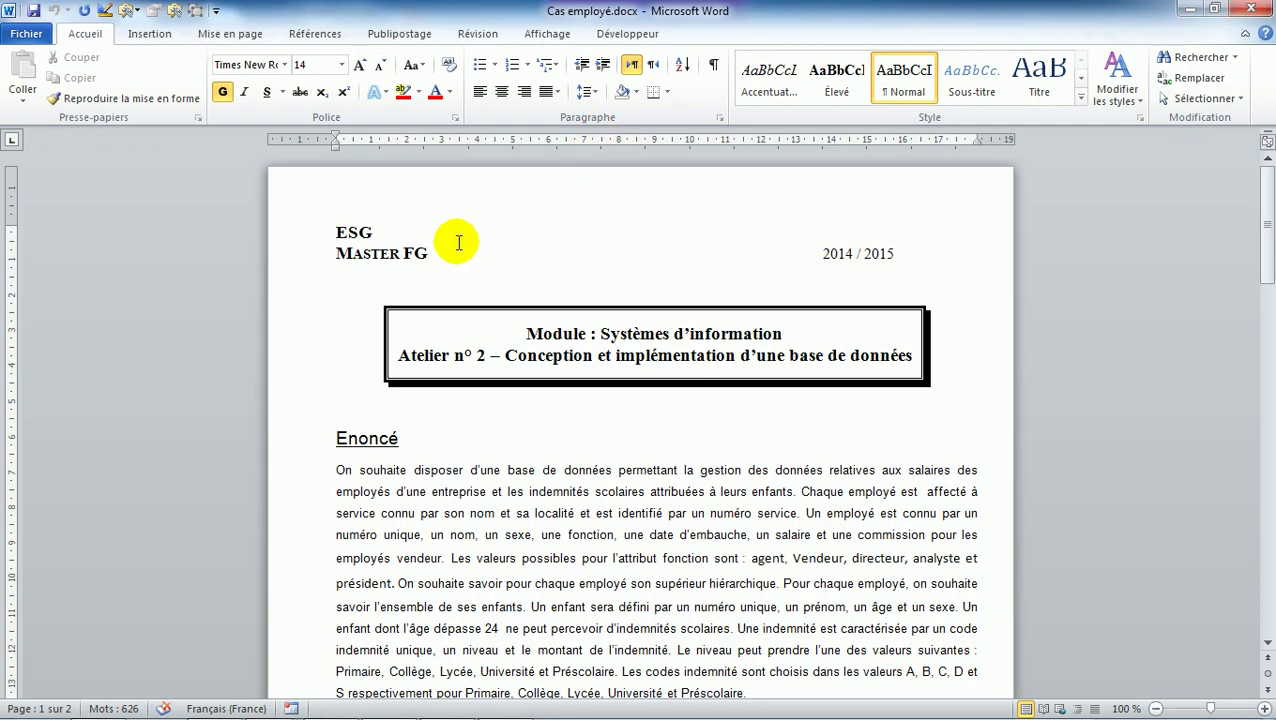
left_click(470, 533)
key("Down")
key("Down")
key("Down")
key("Down")
key("Down")
key("Down")
key("Down")
key("Down")
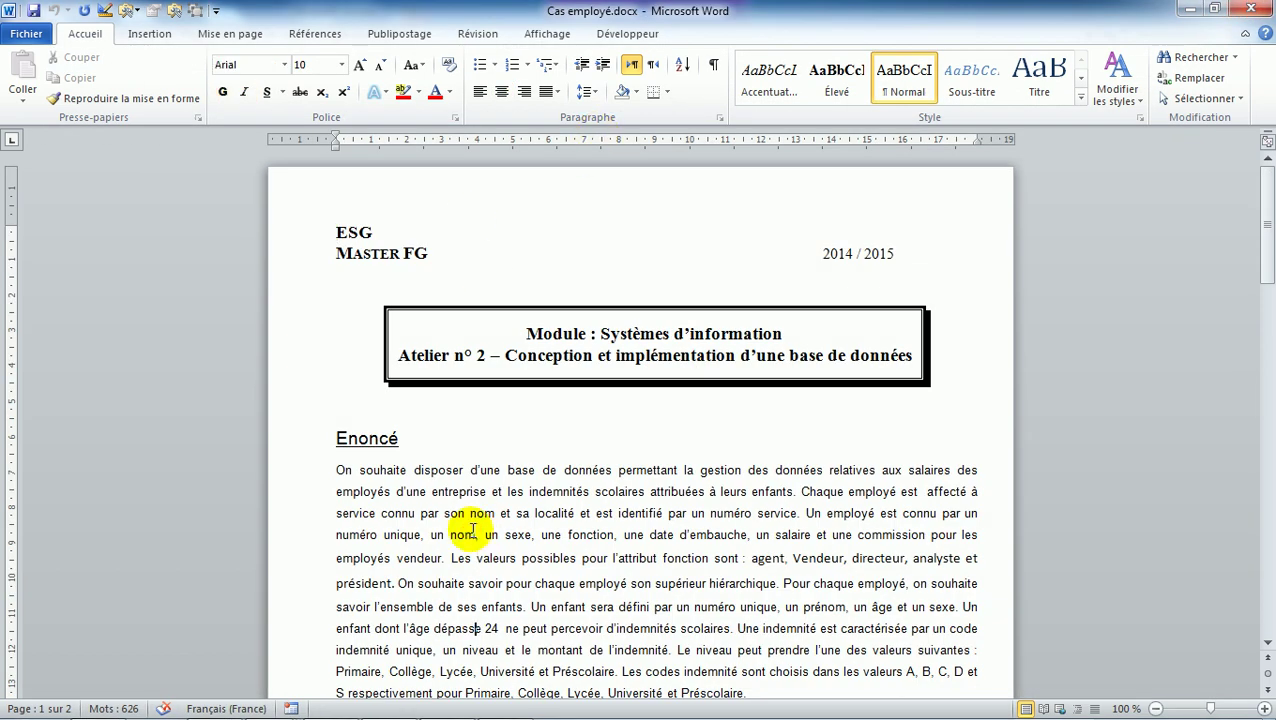
key("Down")
key("Down")
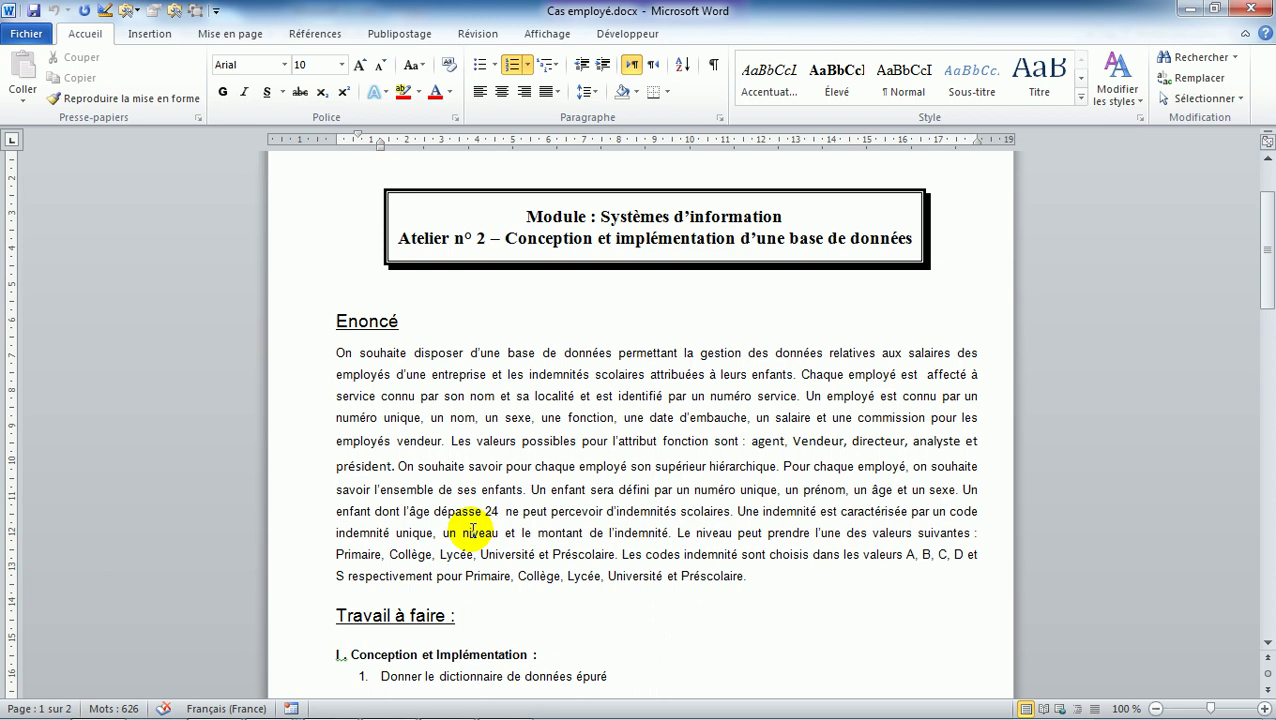
left_click(1266, 707)
left_click(1266, 707)
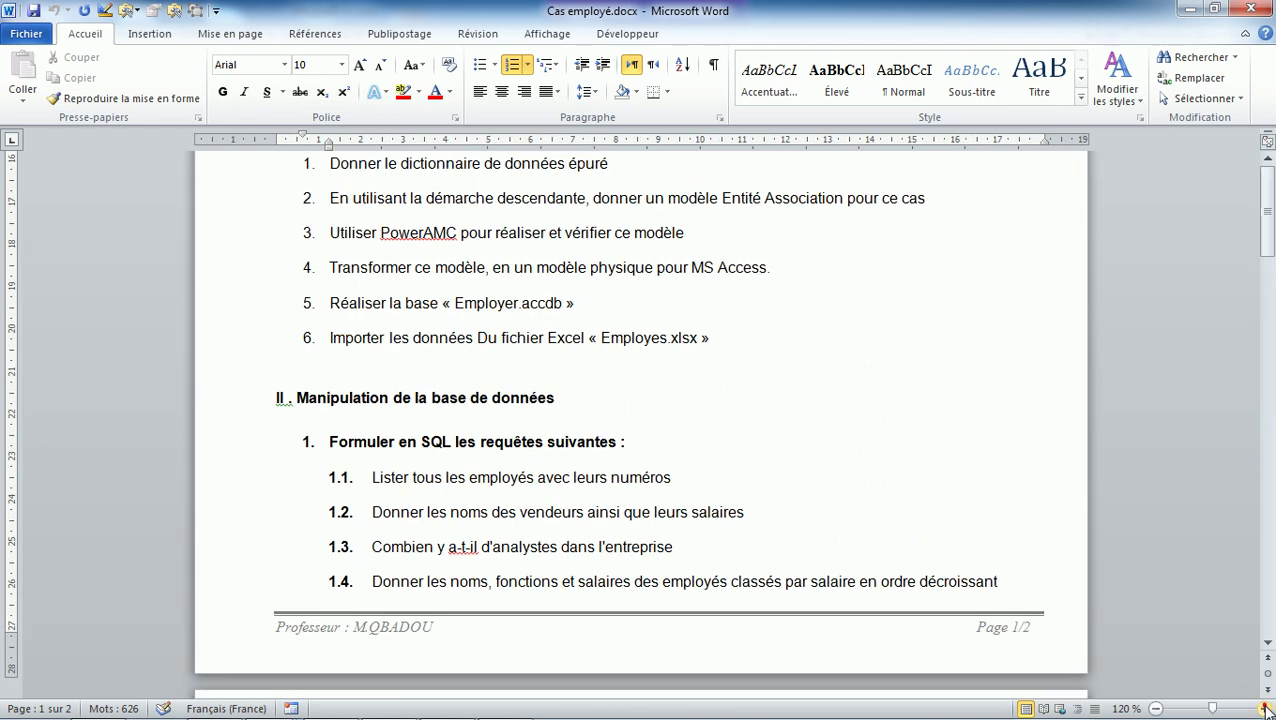
left_click(1266, 707)
left_click(1266, 707)
left_click(1266, 707)
left_click(1266, 707)
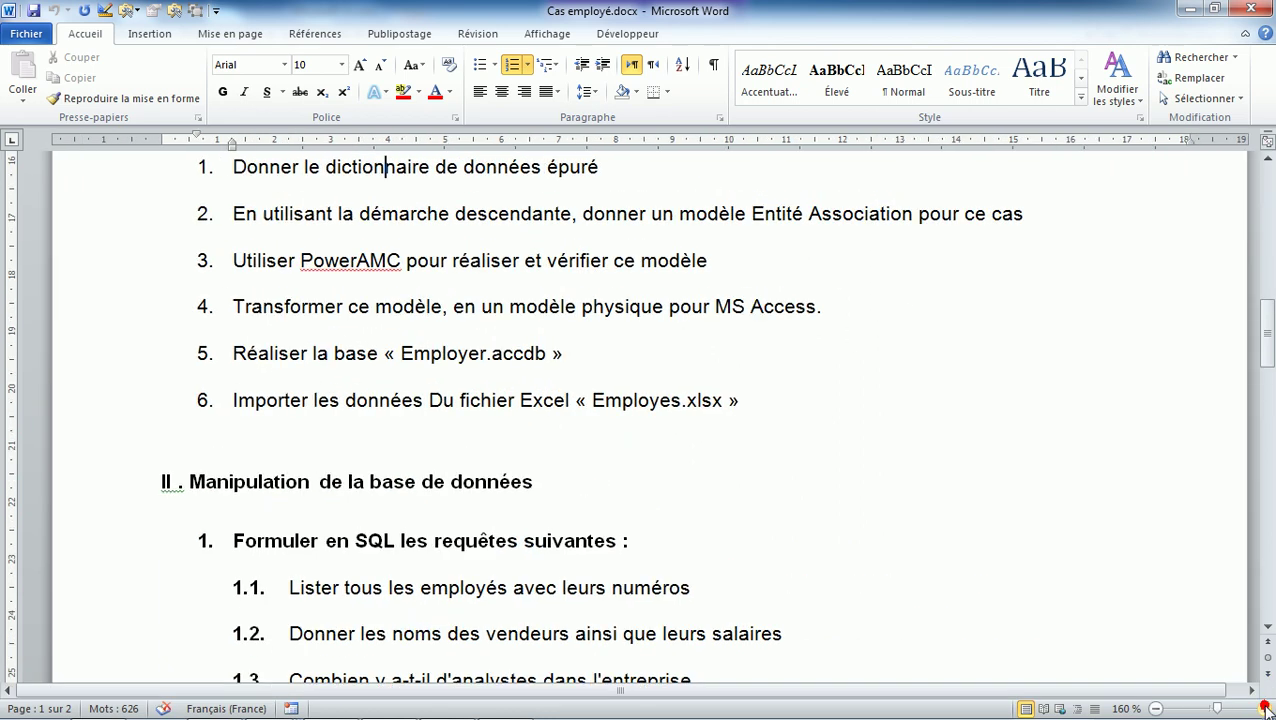
Copy the possible fonction values "agent, Vendeur, directeur, analyste et président" from the Enoncé paragraph and switch to Access.
left_click(1264, 180)
left_click(1264, 180)
left_click(1264, 180)
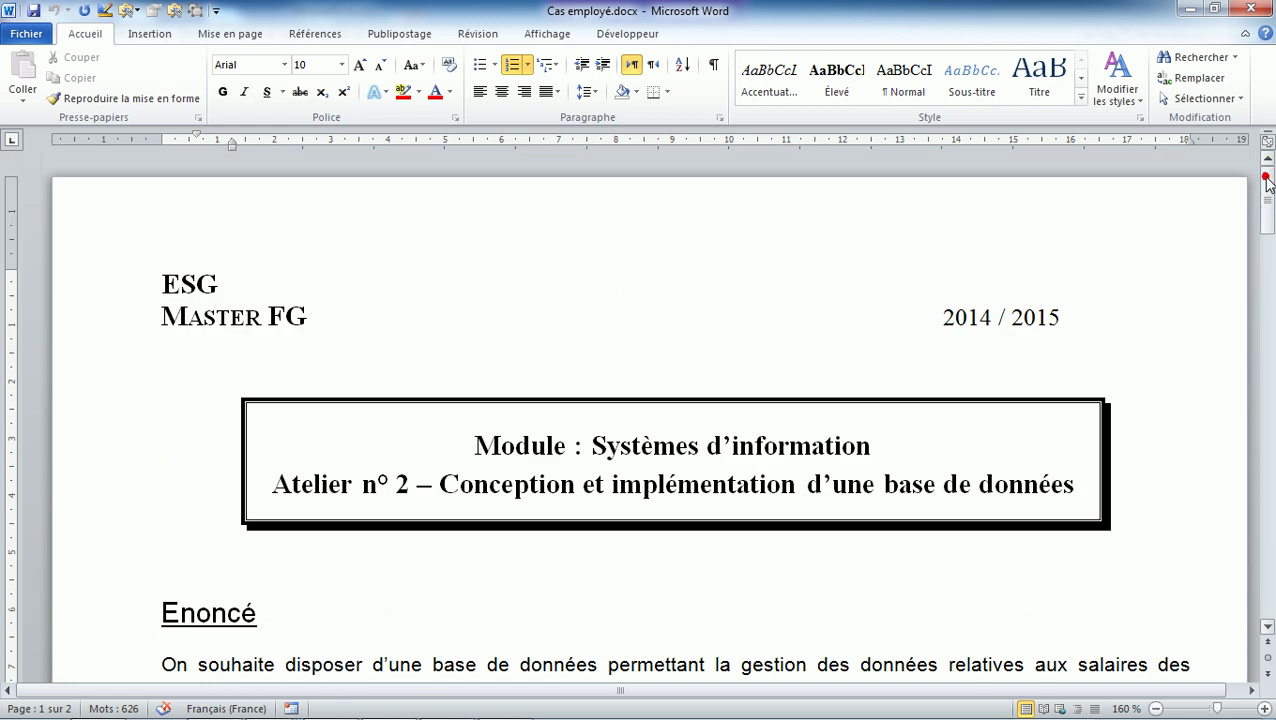
left_click(1267, 626)
left_click(1267, 626)
left_click(1267, 626)
left_click(1267, 626)
left_click(1267, 626)
left_click(1267, 626)
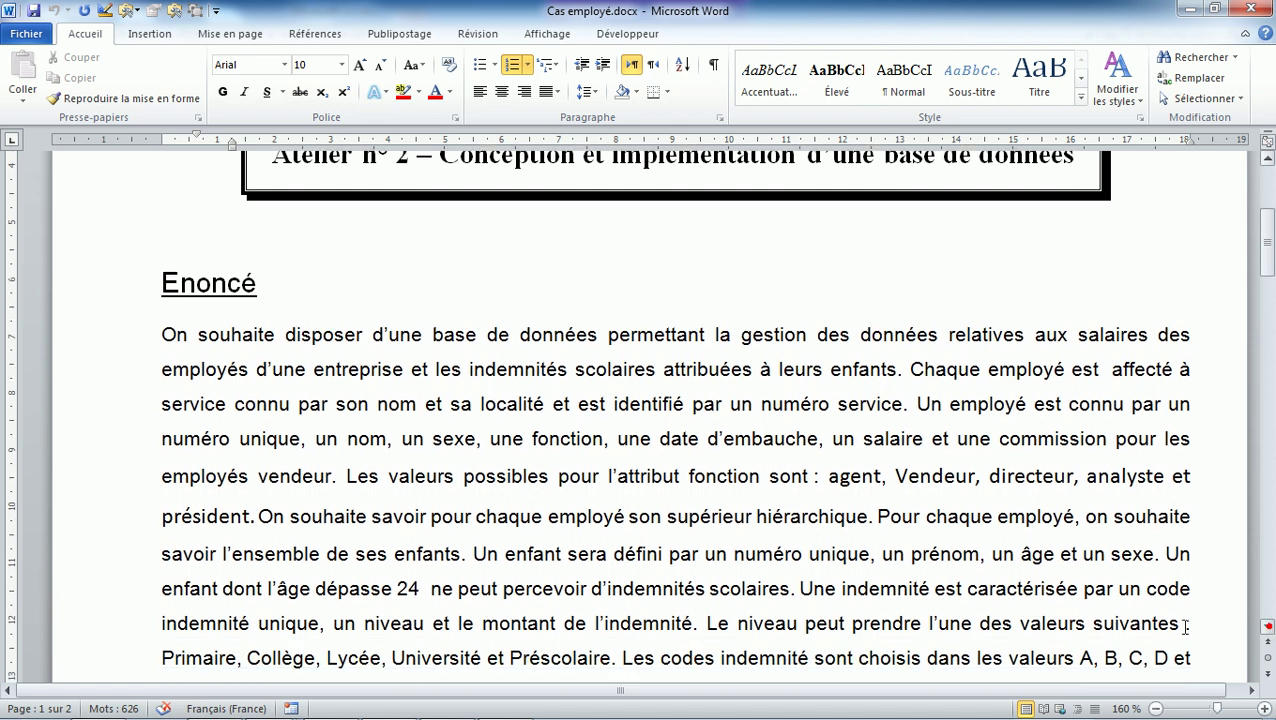
left_click(828, 476)
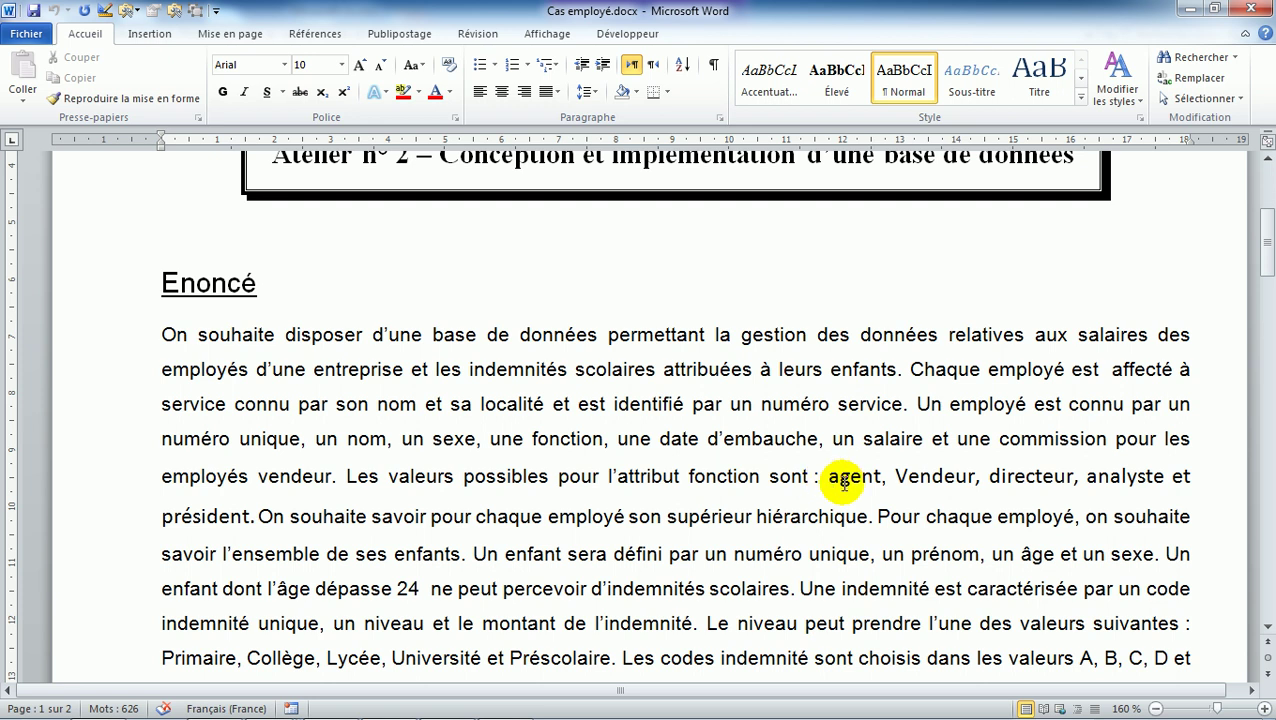
left_click_drag(828, 474, 240, 517)
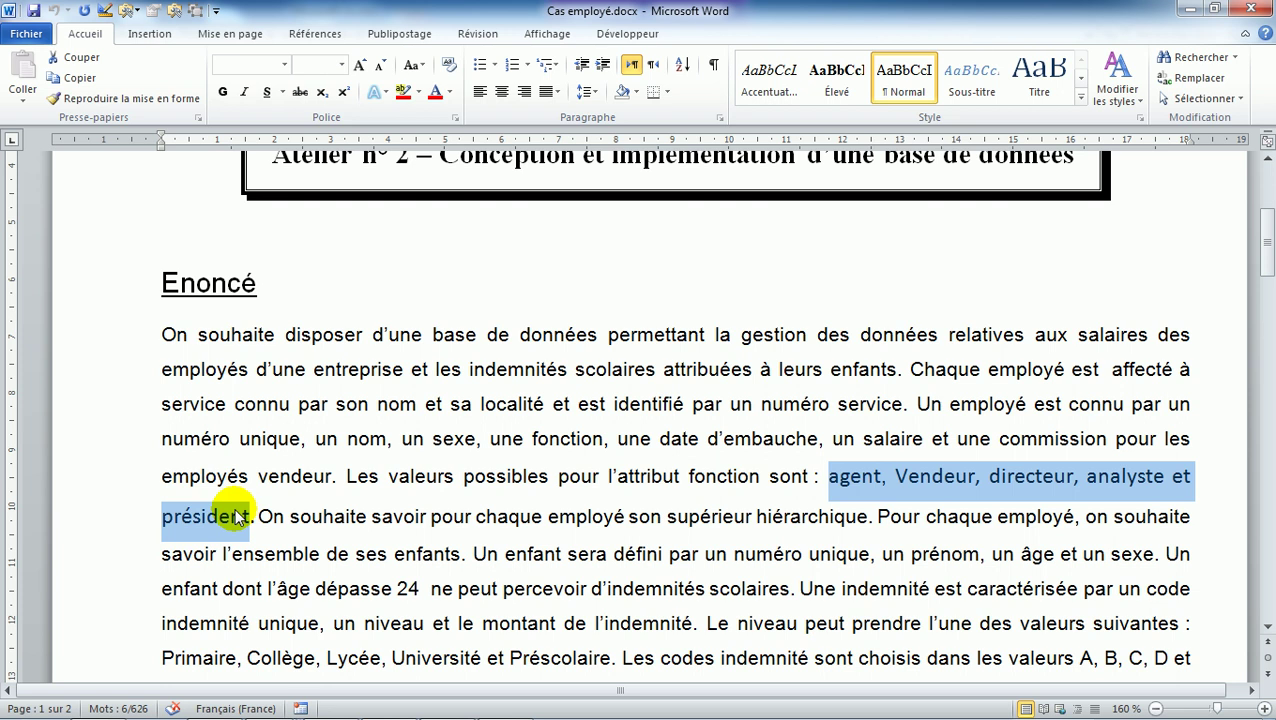
key("ctrl+c")
key("alt+Tab")
key("alt+Tab")
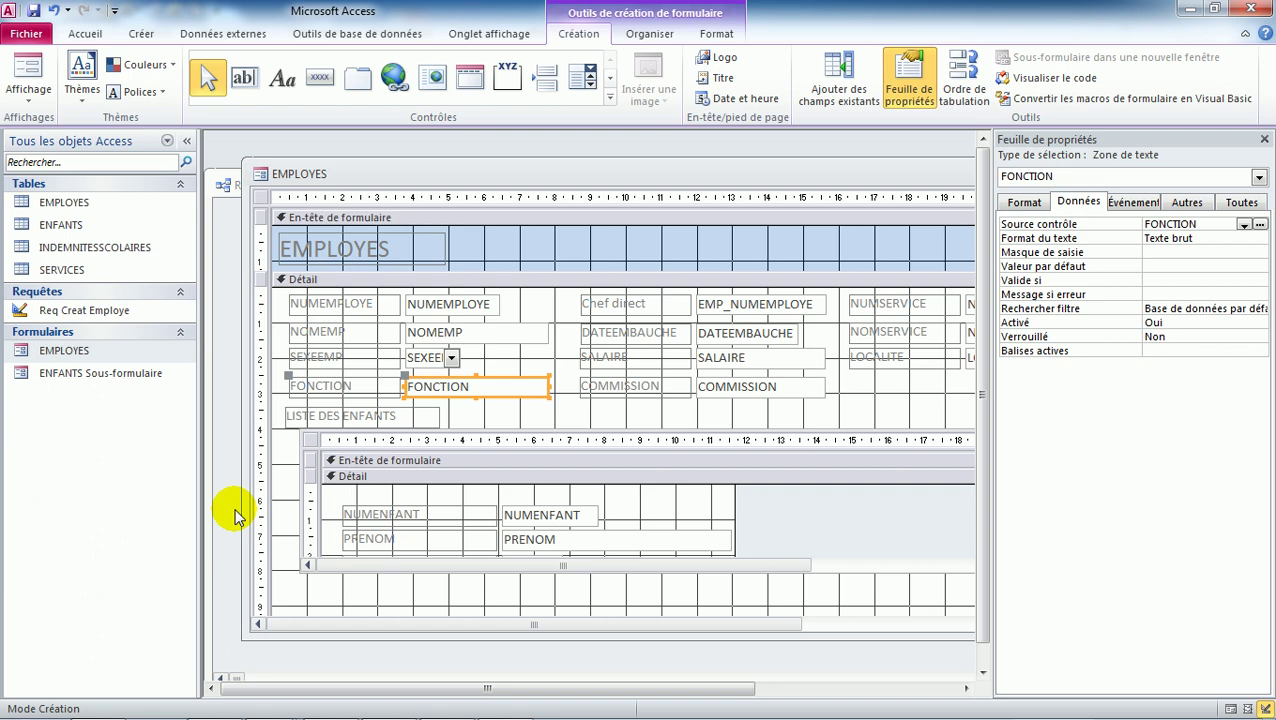
Convert the FONCTION text box to a Zone de liste déroulante and set its Origine source to Liste valeurs.
right_click(526, 399)
mouse_move(631, 186)
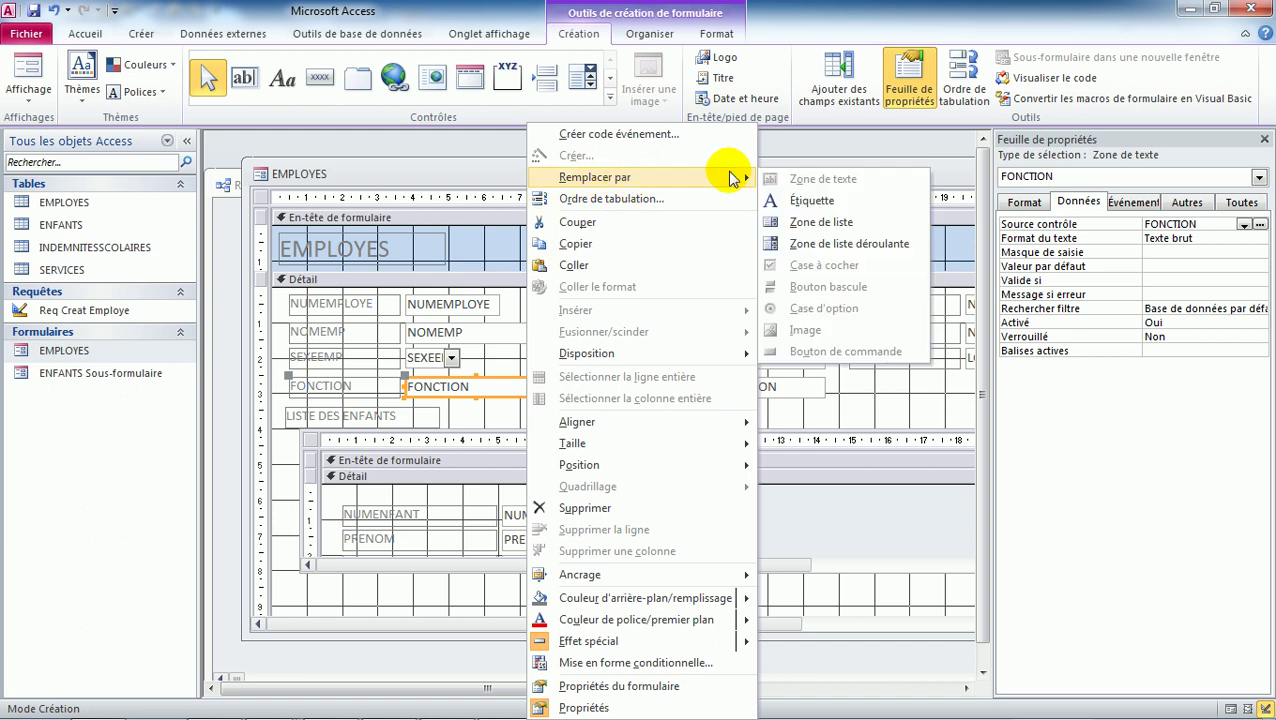
left_click(840, 243)
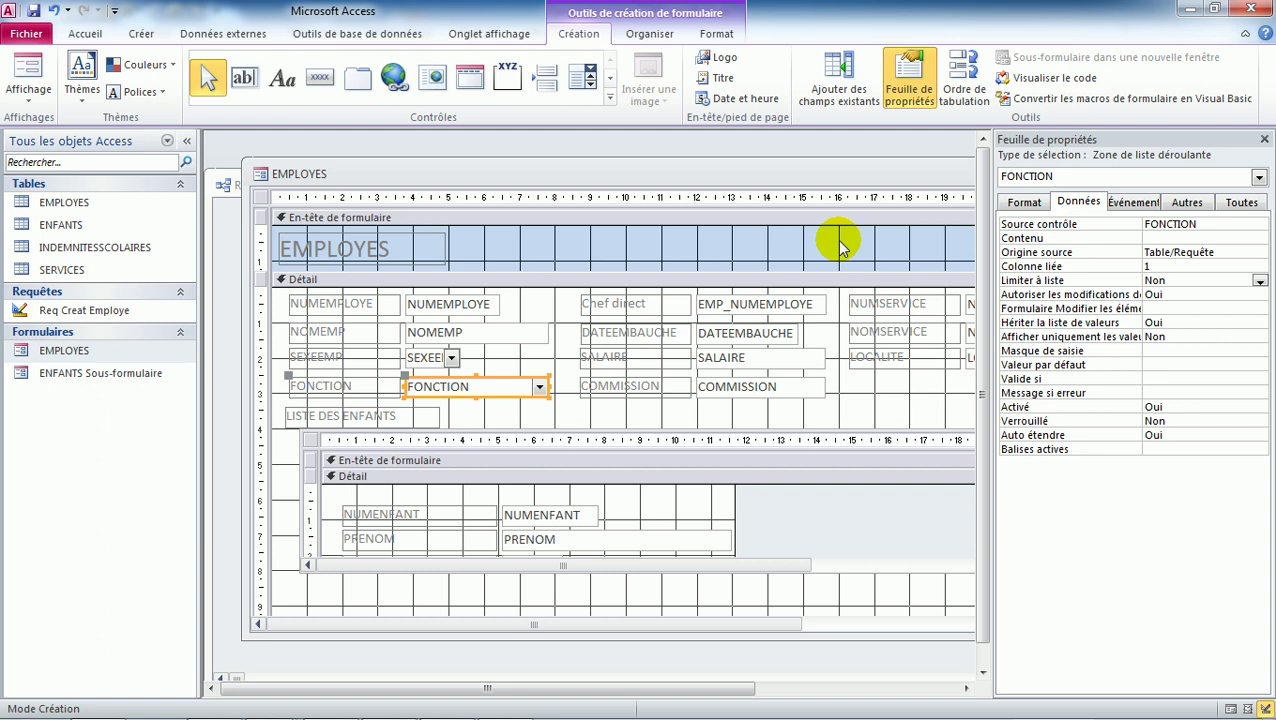
left_click(1237, 256)
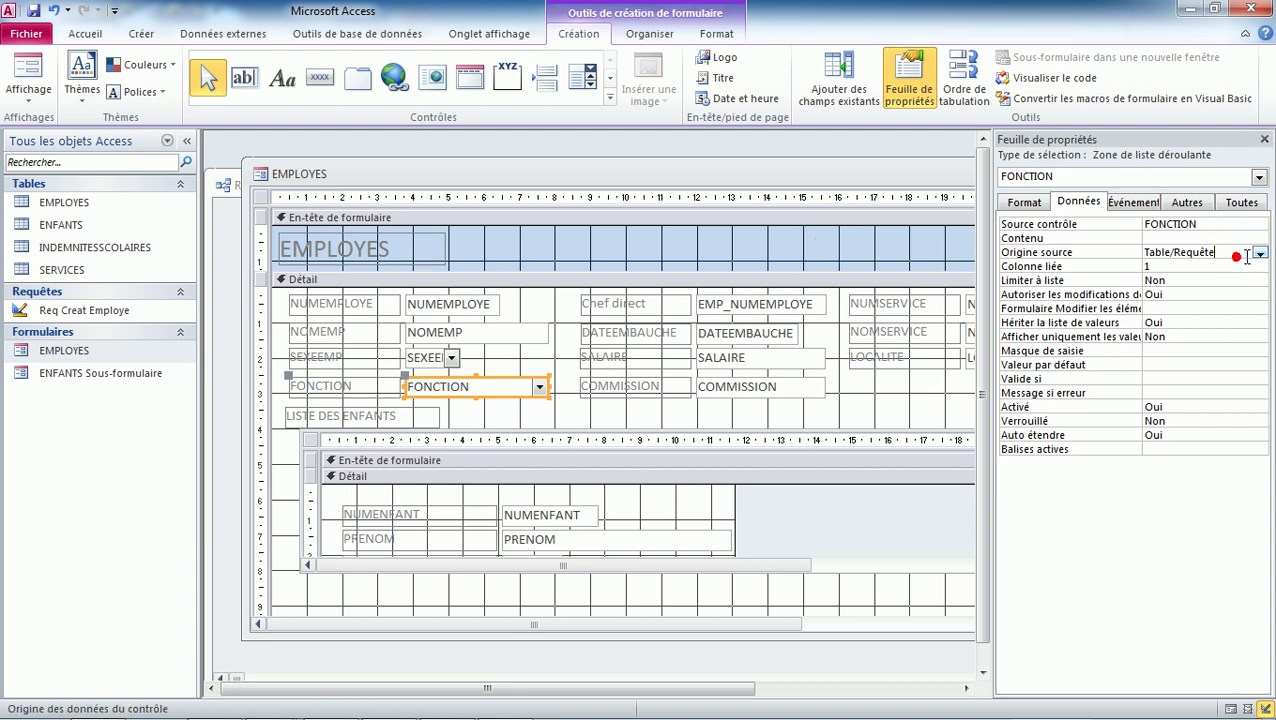
left_click(1259, 253)
left_click(1195, 279)
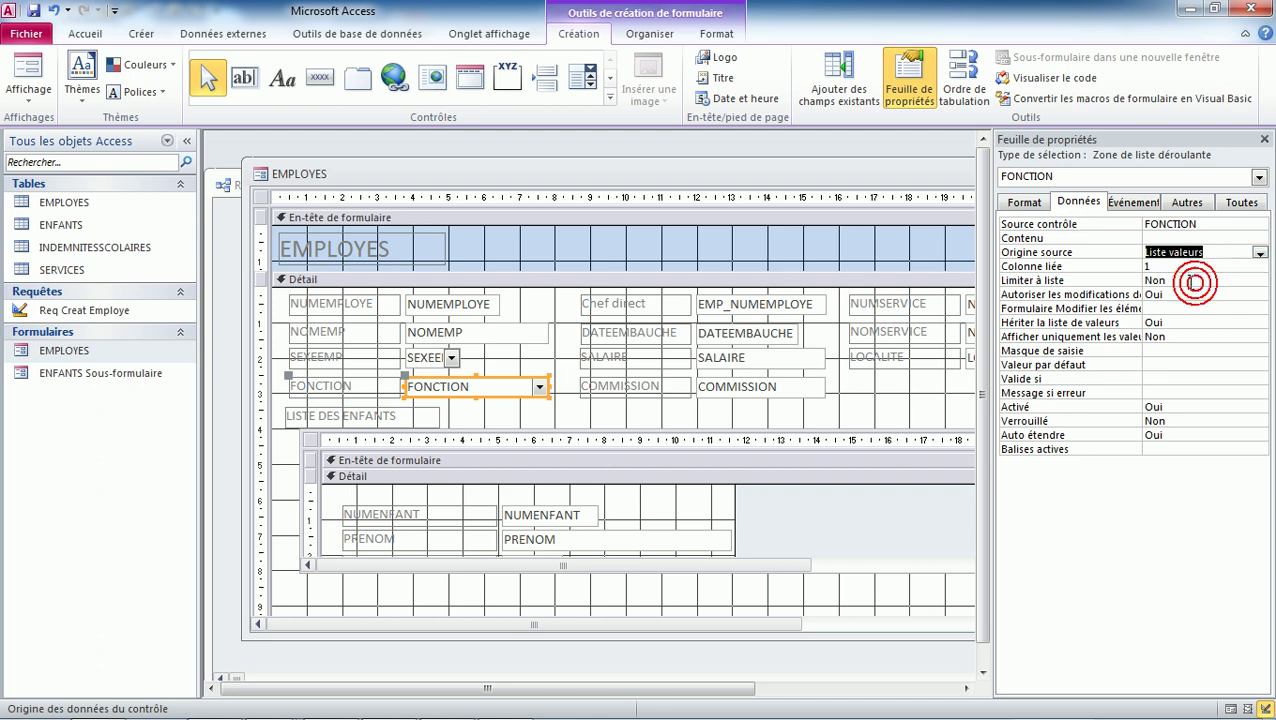
Paste the copied values into the Contenu of FONCTION and replace "et" between analyste and président with a semicolon.
left_click(1155, 239)
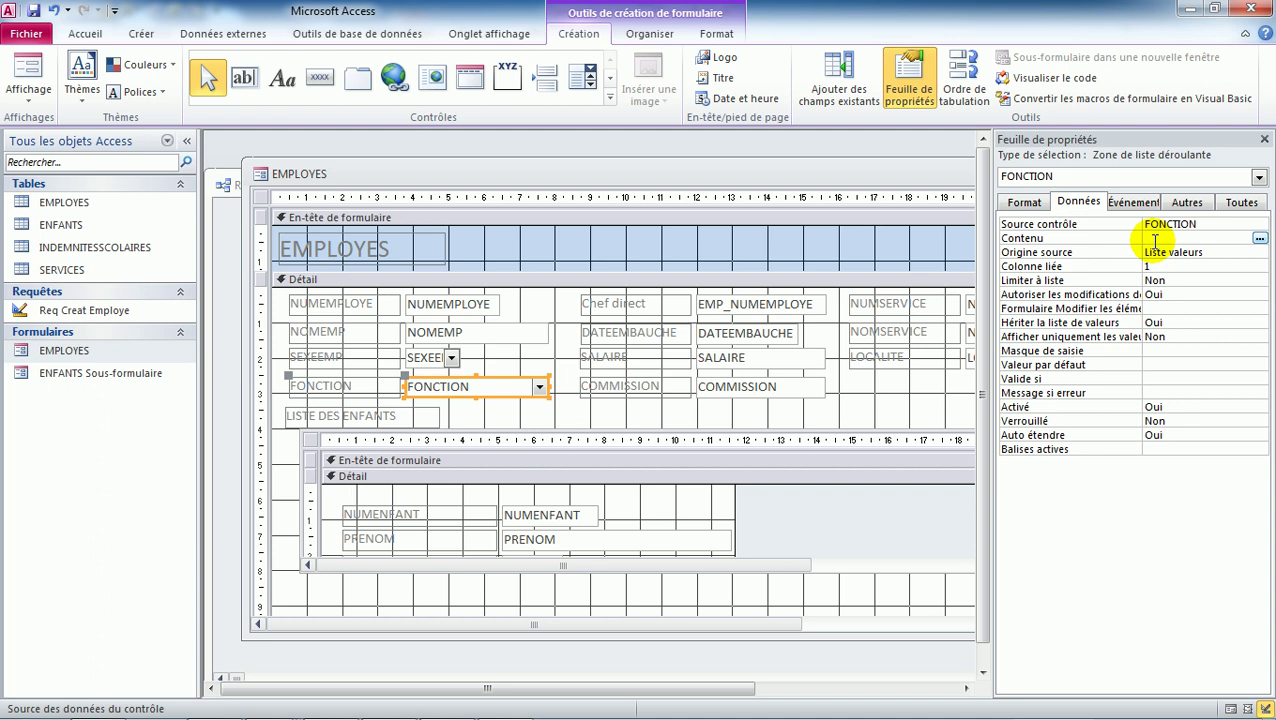
key("ctrl+v")
key("Left")
key("Left")
key("Left")
key("Left")
key("Left")
key("Left")
key("BackSpace")
key("BackSpace")
key("BackSpace")
key("BackSpace")
type(";")
Edit the remaining separators in the FONCTION Contenu so it reads agent;Vendeur;directeur,analyste;président.
key("Left")
key("Left")
key("Left")
key("Left")
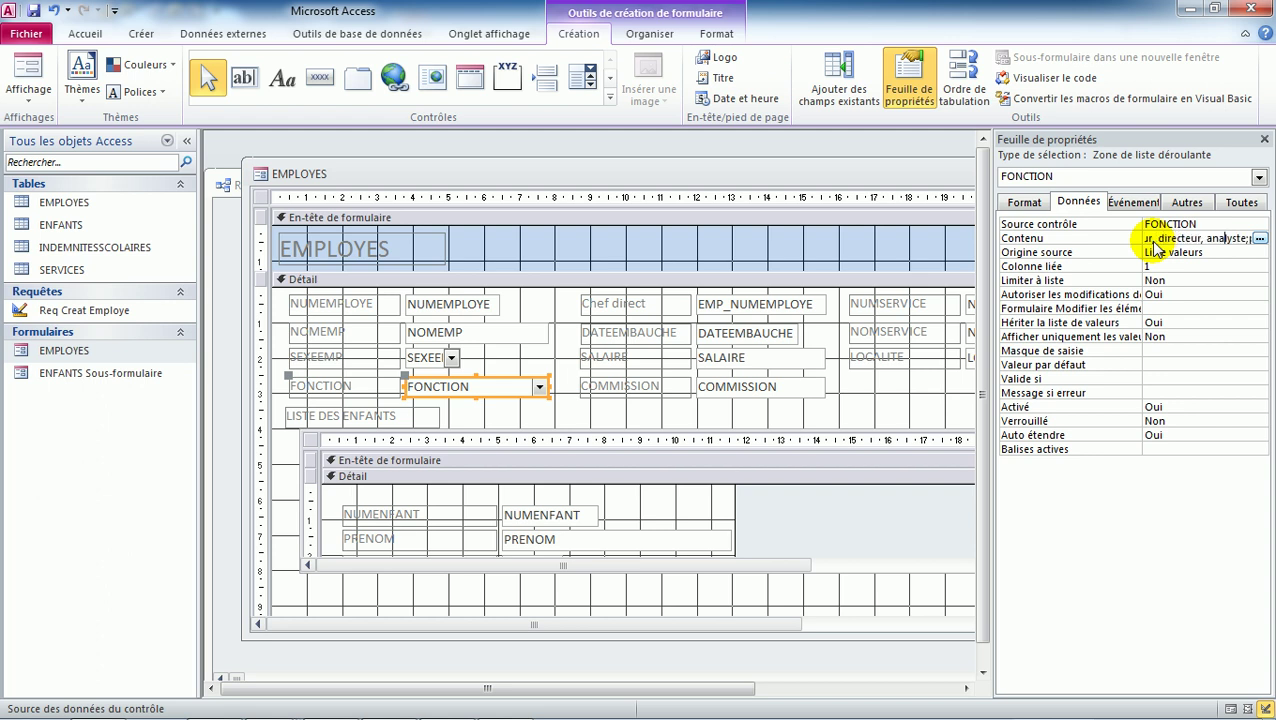
key("Left")
key("Left")
key("Left")
key("Left")
key("Left")
key("BackSpace")
key("BackSpace")
type(",")
key("Left")
key("Left")
key("Left")
key("Left")
key("Left")
key("Left")
key("Left")
key("Left")
key("Left")
key("Left")
key("BackSpace")
key("BackSpace")
type(";")
key("Left")
key("Left")
key("Left")
key("Left")
key("Left")
key("Left")
key("Left")
key("Left")
key("Left")
key("BackSpace")
key("Delete")
type(";")
key("Up")
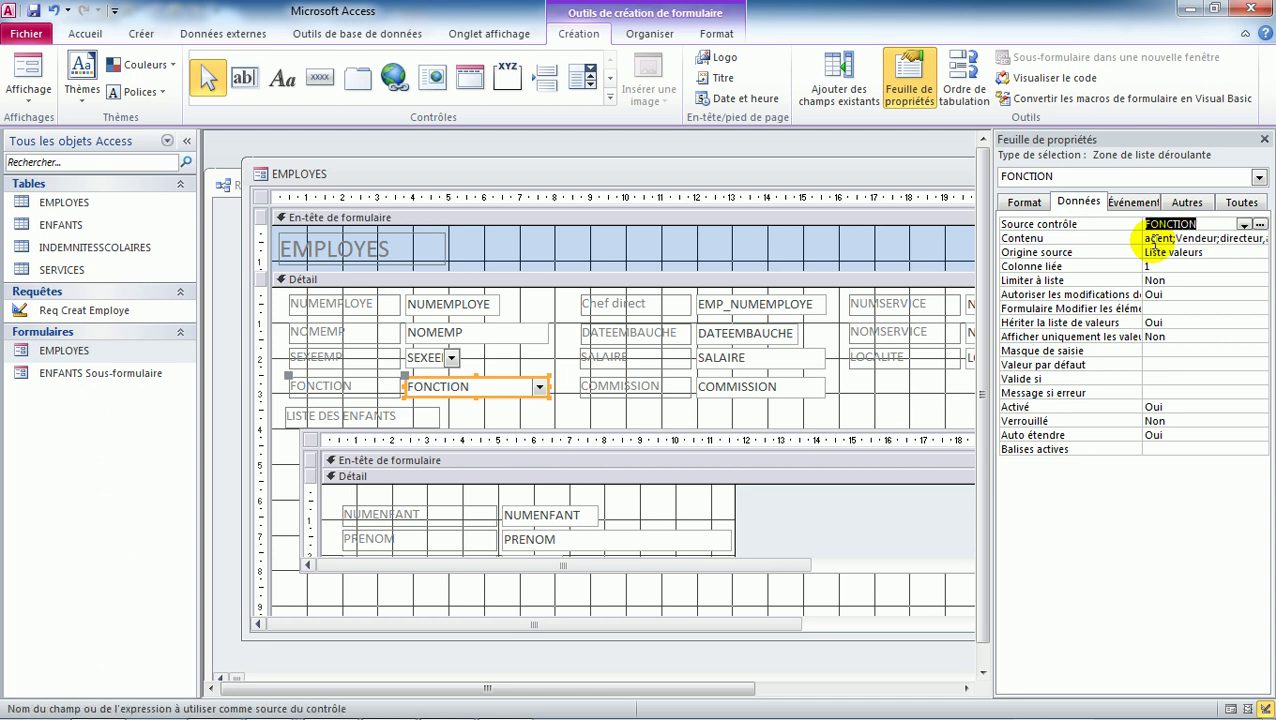
left_click(1216, 252)
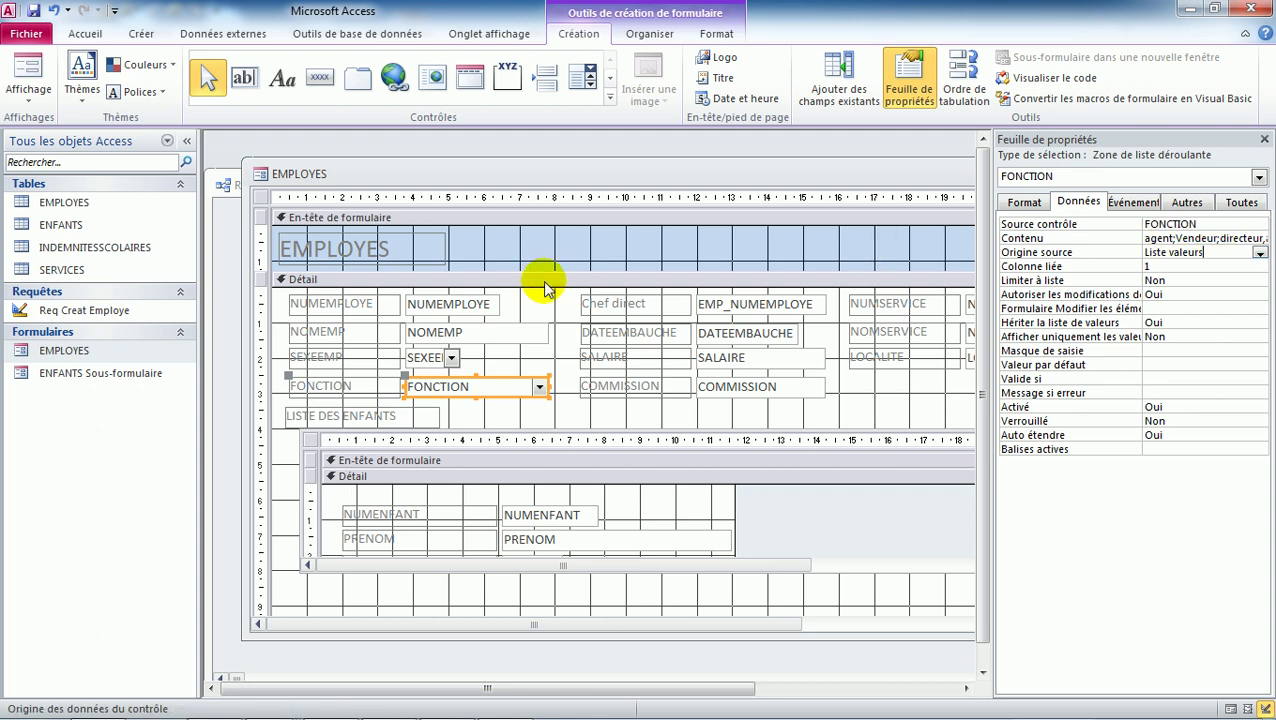
Check the choices of the FONCTION drop-down list in form view, and return to design view.
left_click(28, 68)
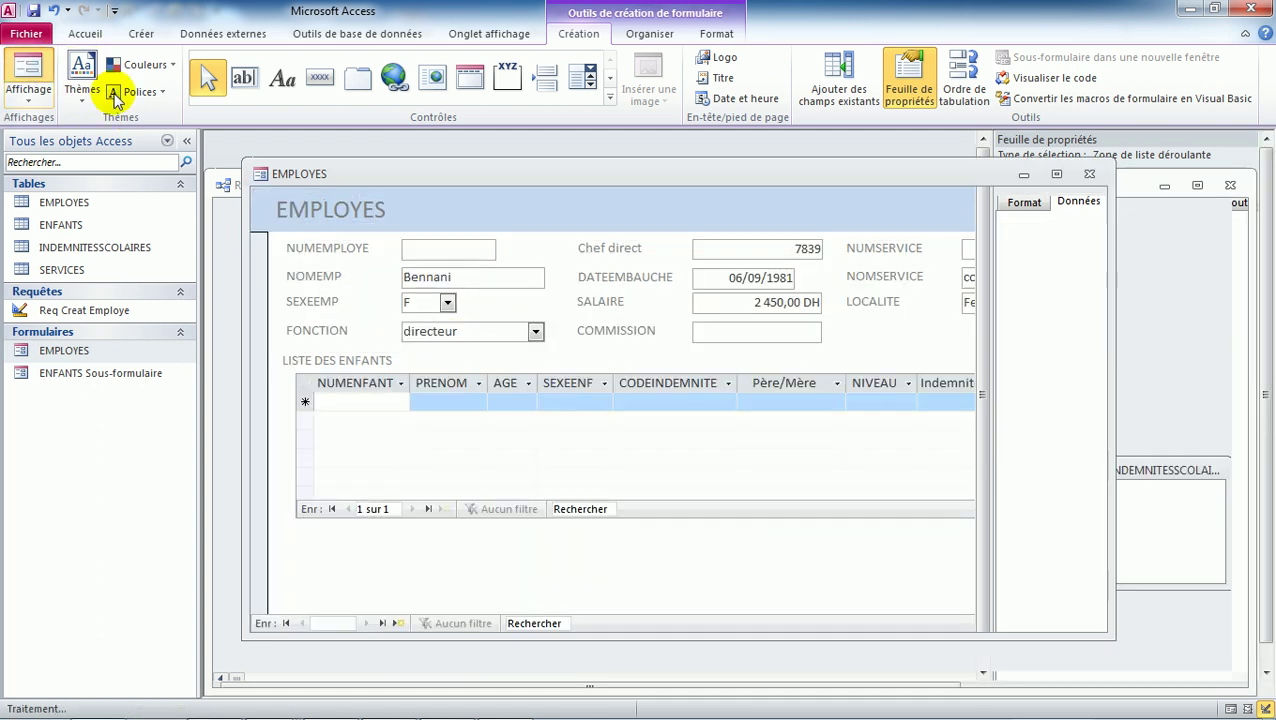
left_click(536, 332)
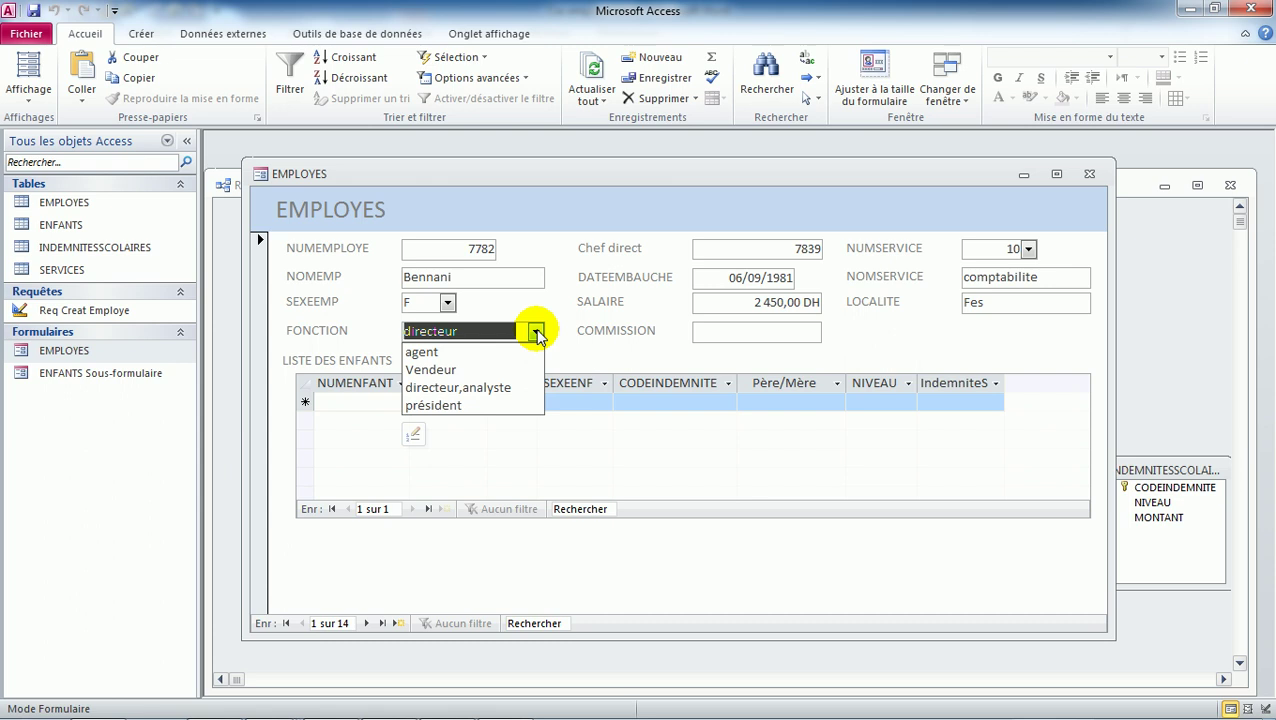
left_click(28, 92)
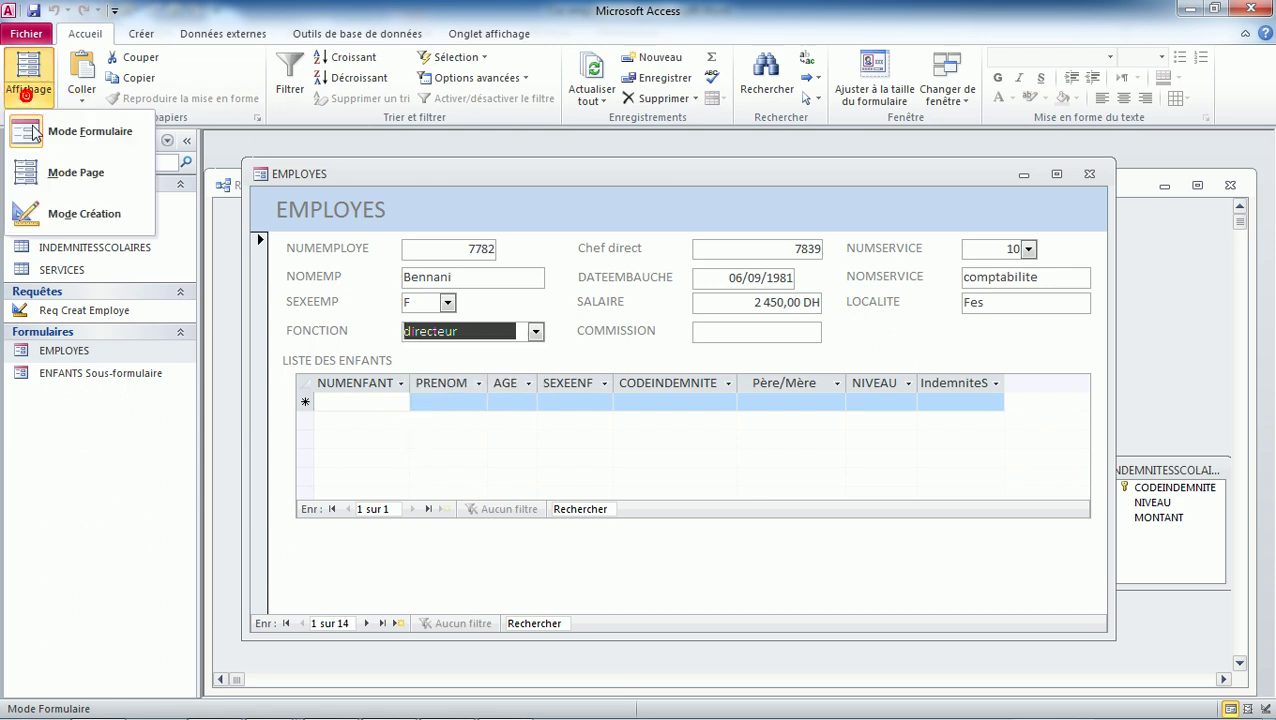
left_click(58, 215)
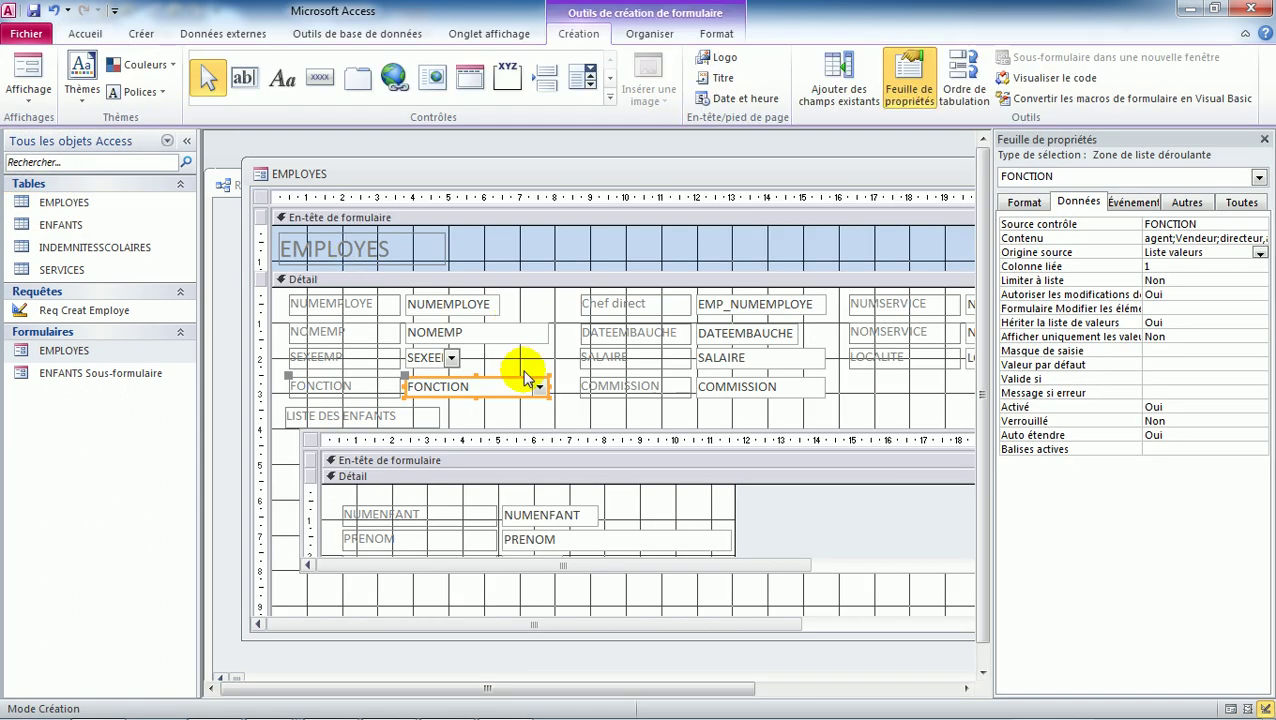
Replace the comma between directeur and analyste with a semicolon in the FONCTION Contenu and set Limiter à liste to Oui.
left_click(1199, 238)
key("Right")
key("Right")
key("Right")
key("Right")
key("Right")
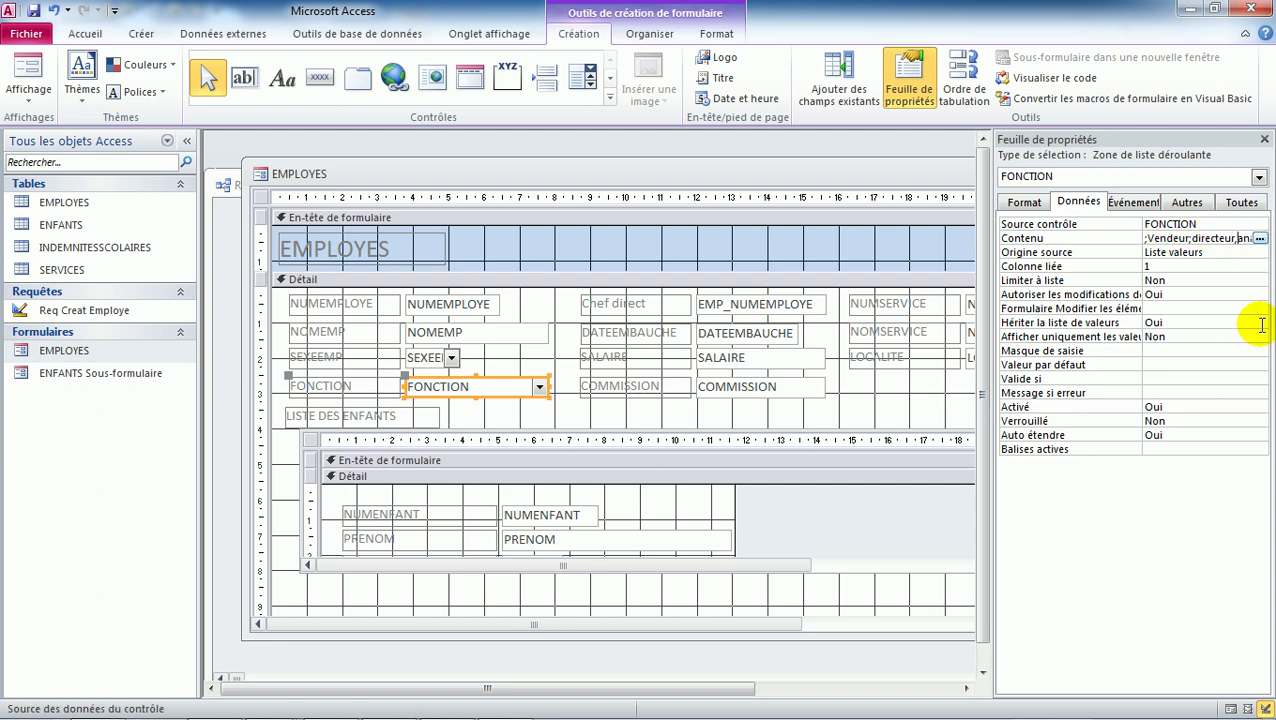
type(";")
left_click(1094, 281)
double_click(1181, 279)
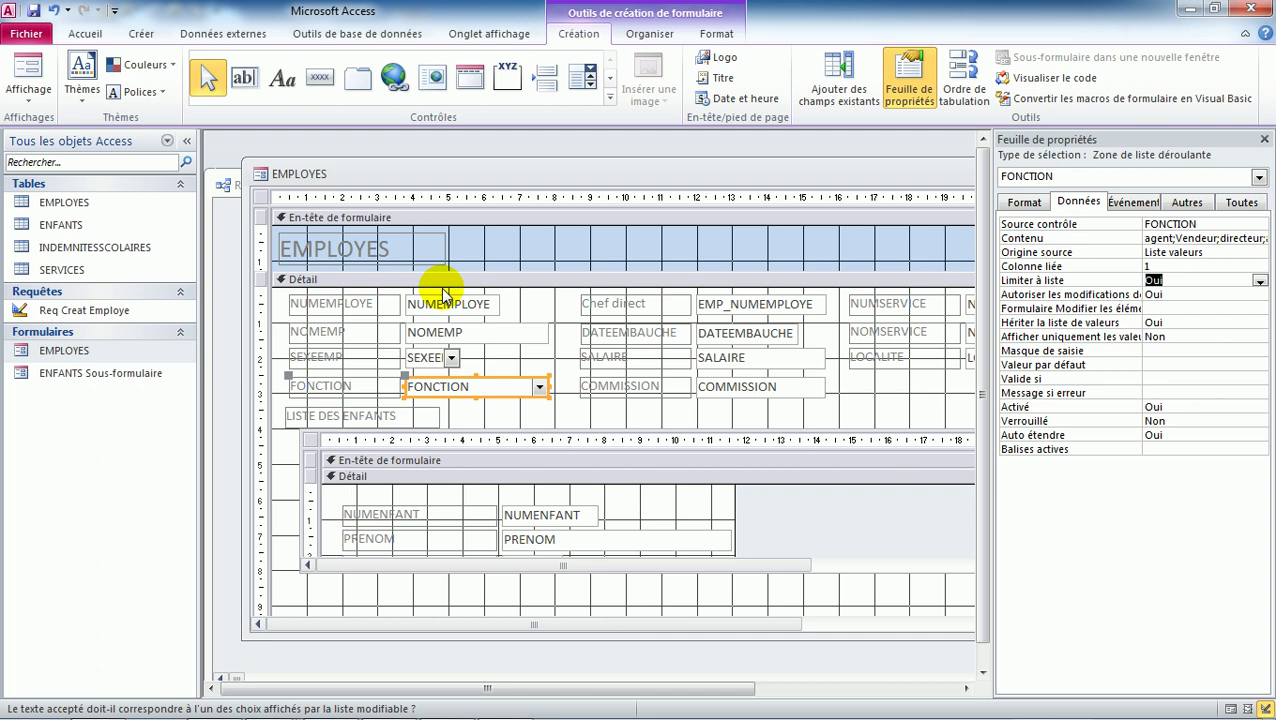
left_click(843, 391)
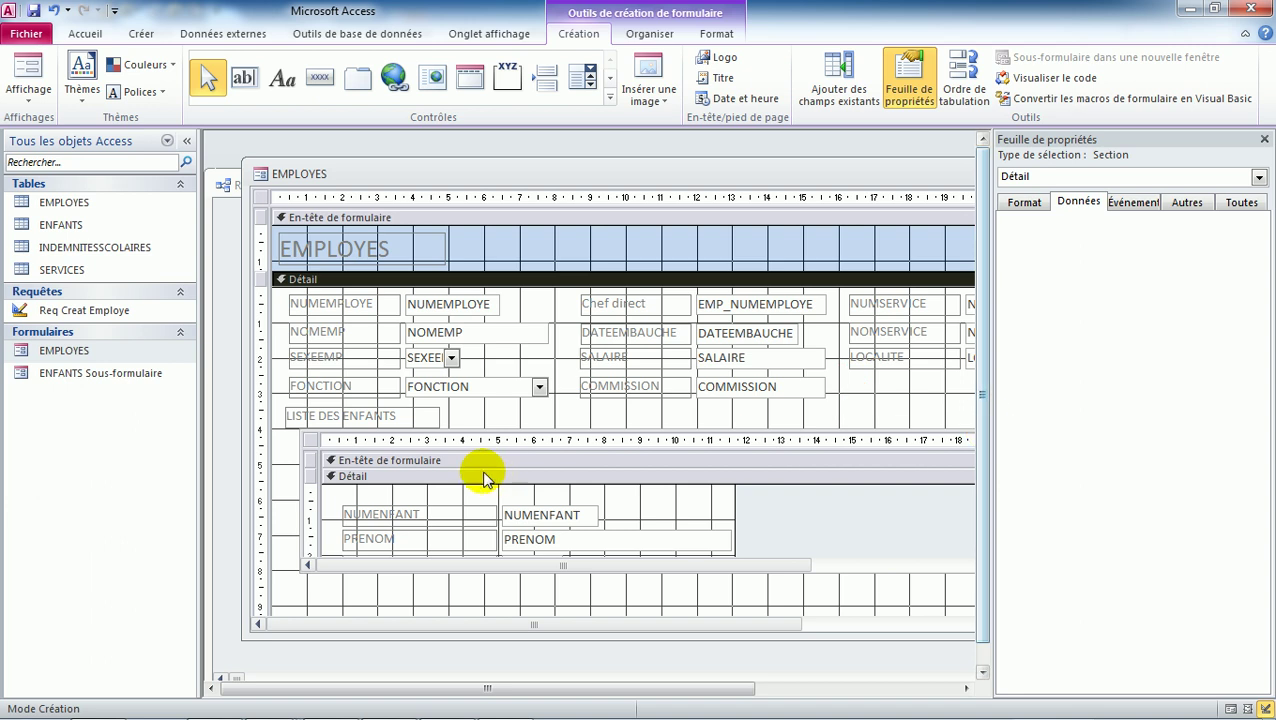
Maximize the EMPLOYES form window and convert the NUMSERVICE combo box to a Zone de texte.
double_click(618, 183)
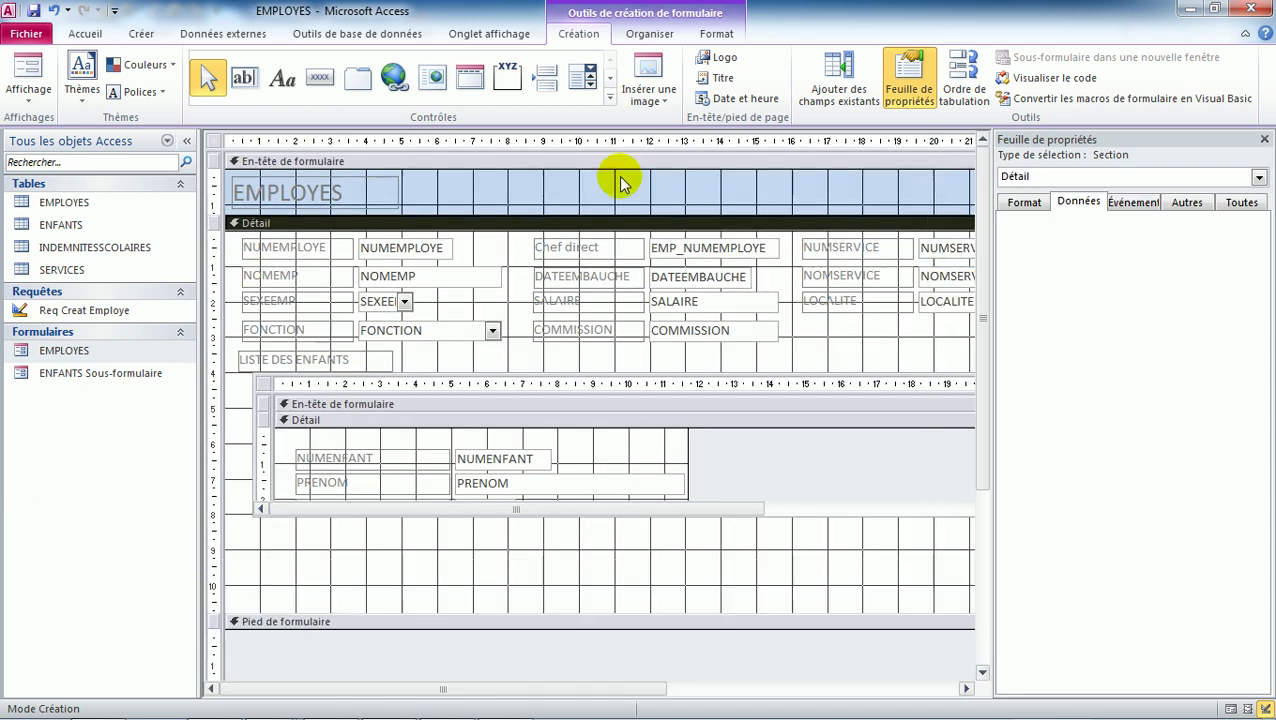
left_click(920, 689)
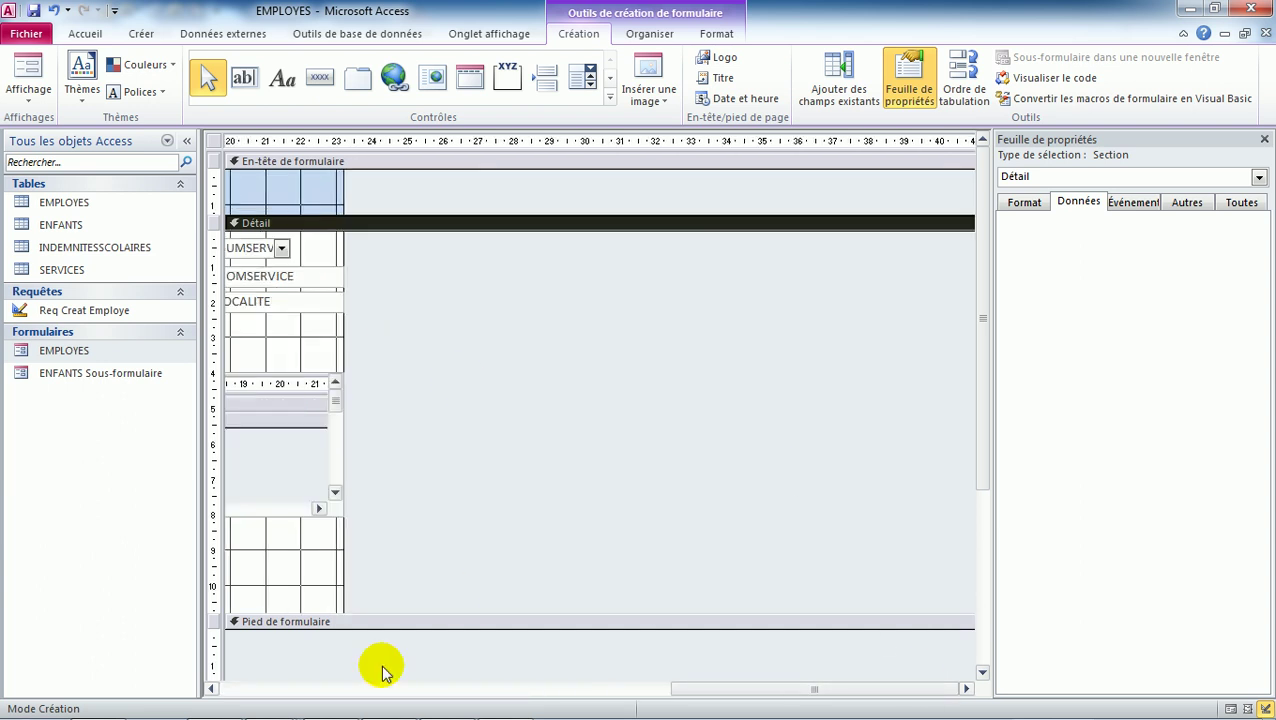
left_click(731, 690)
left_click(640, 252)
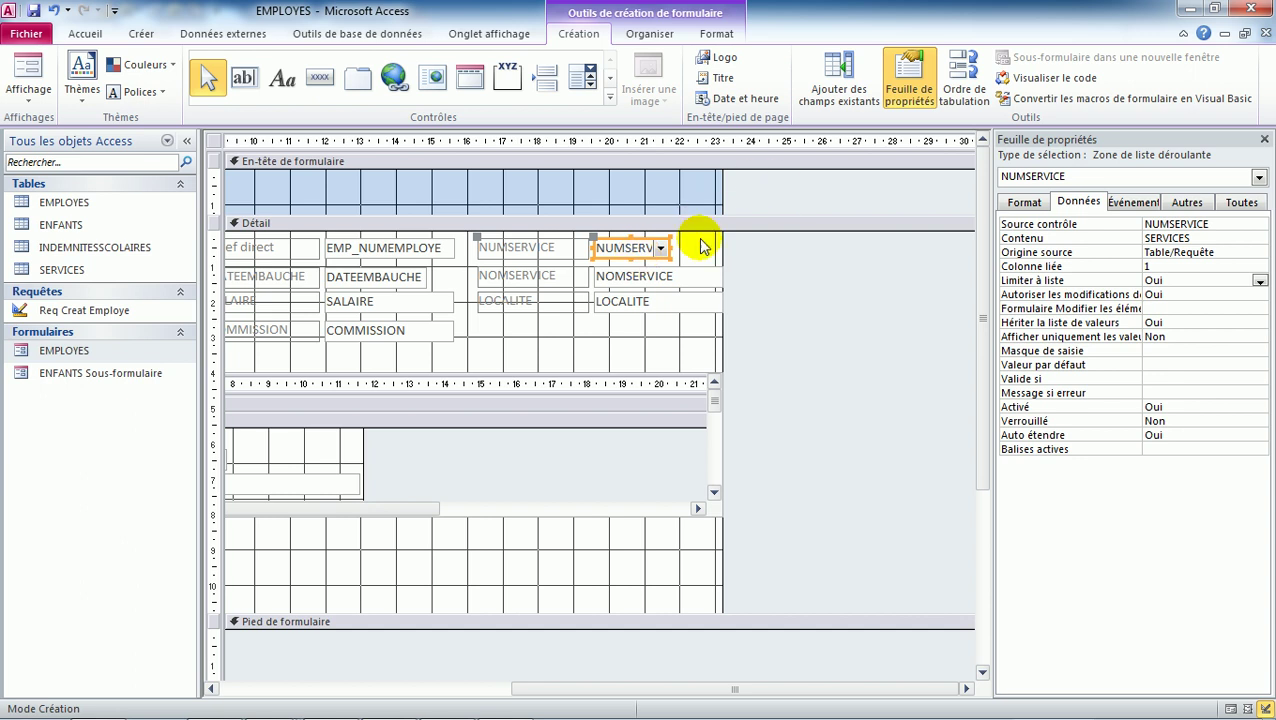
right_click(648, 258)
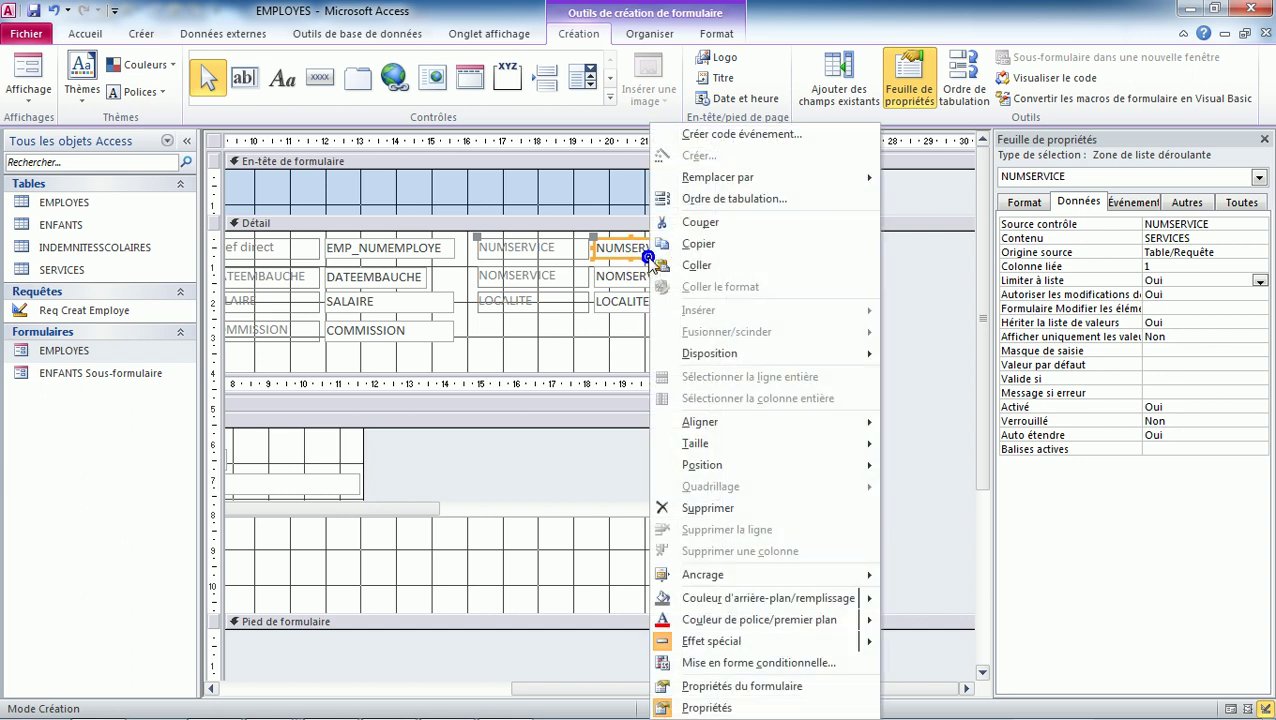
mouse_move(772, 178)
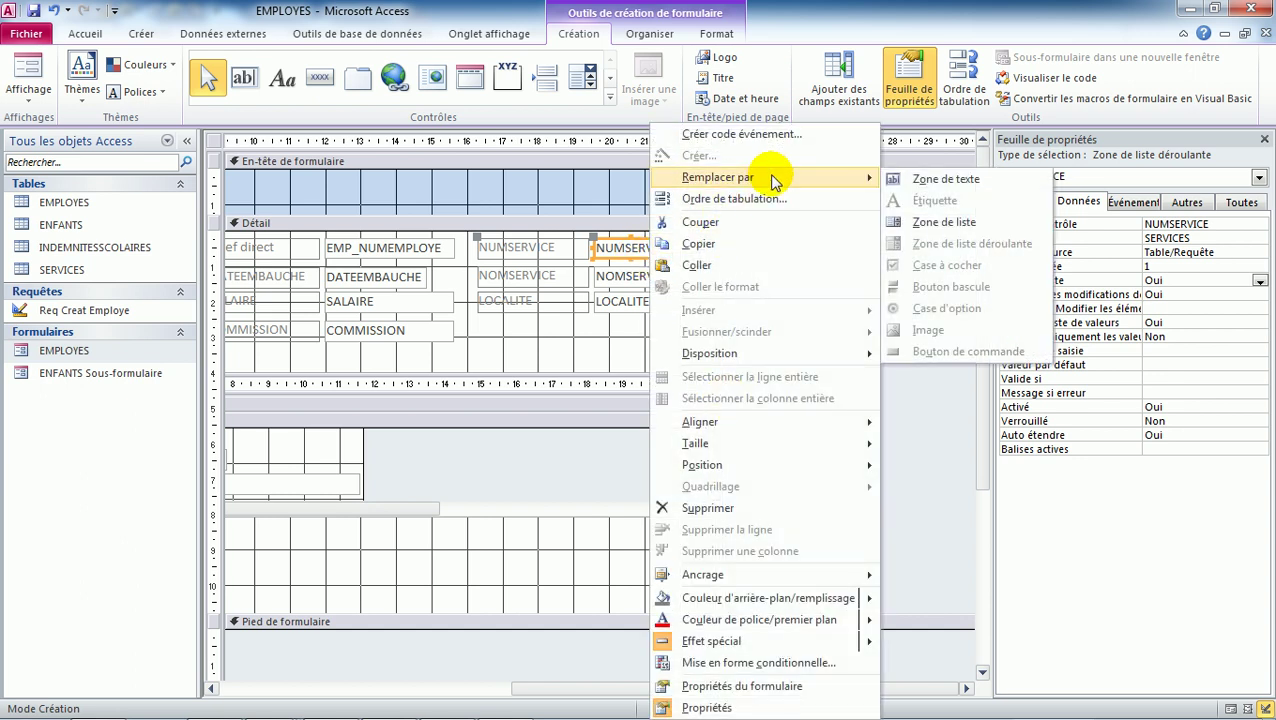
left_click(925, 179)
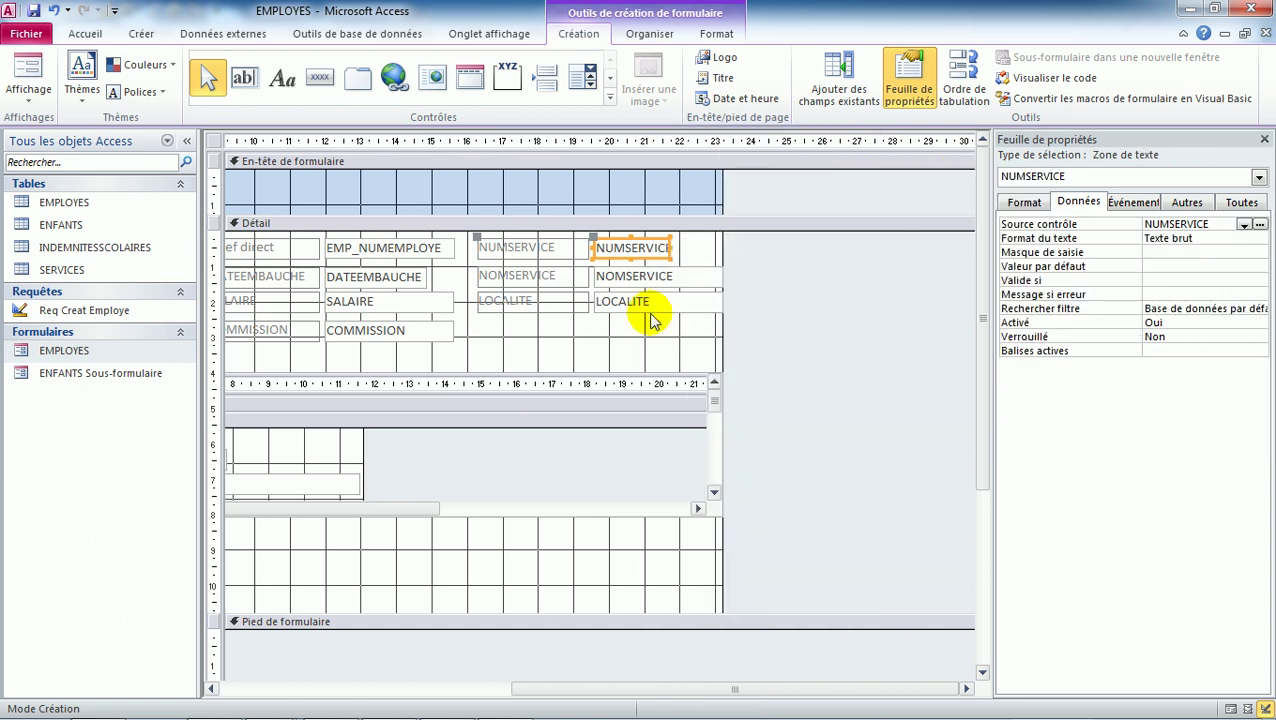
Convert the NUMSERVICE text box back to a Zone de liste déroulante and go to its Origine source property.
right_click(625, 258)
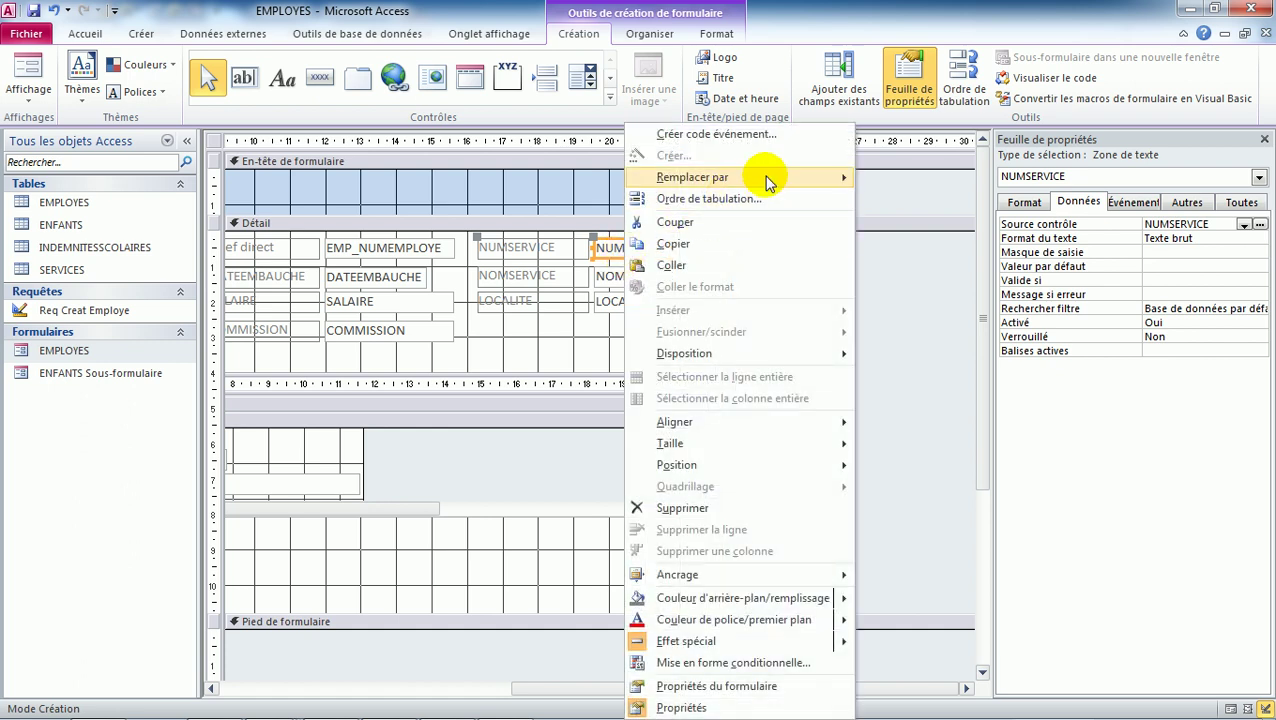
mouse_move(800, 183)
left_click(928, 244)
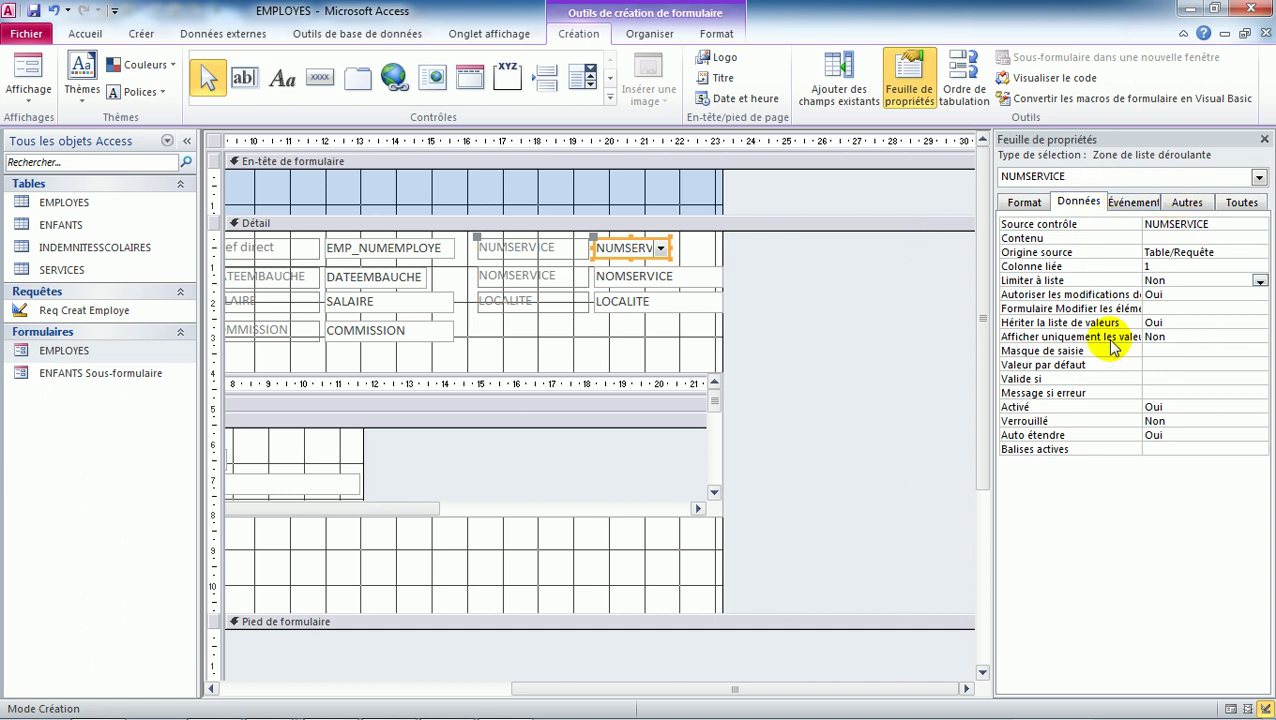
left_click(1214, 252)
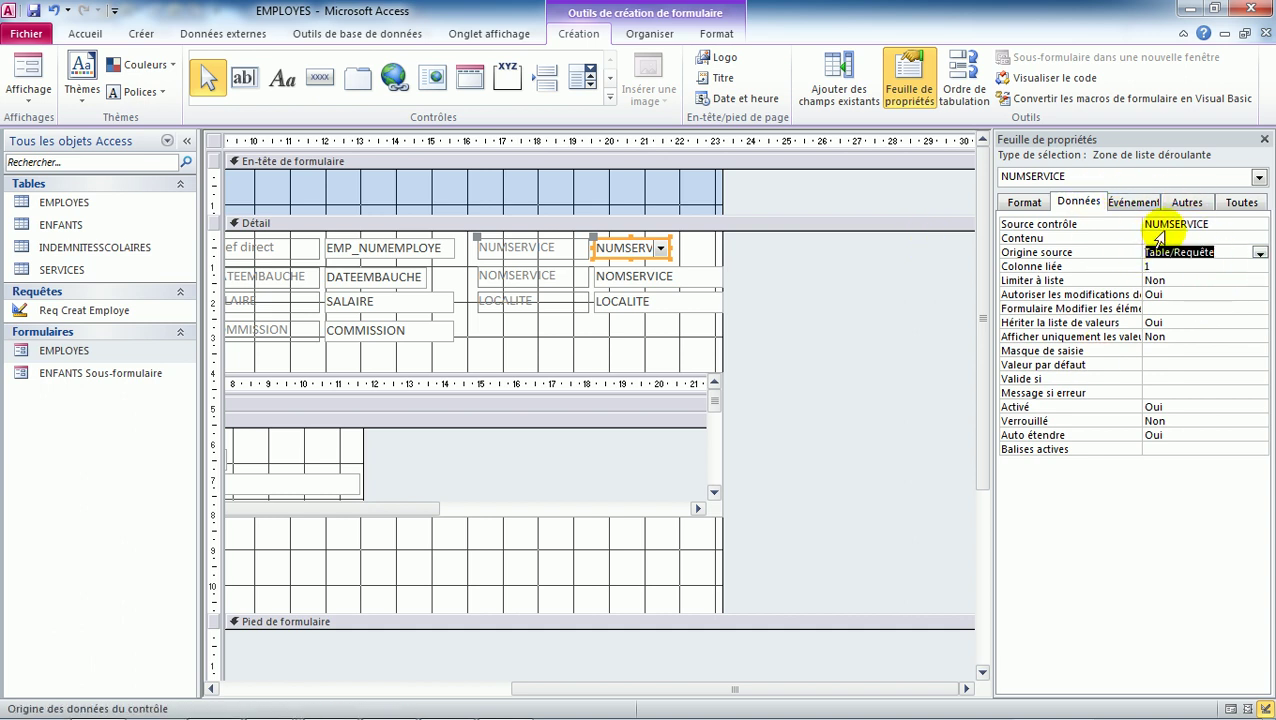
Set the NUMSERVICE combo box's Contenu to the SERVICES table and its Limiter à liste property to Oui.
left_click(1162, 237)
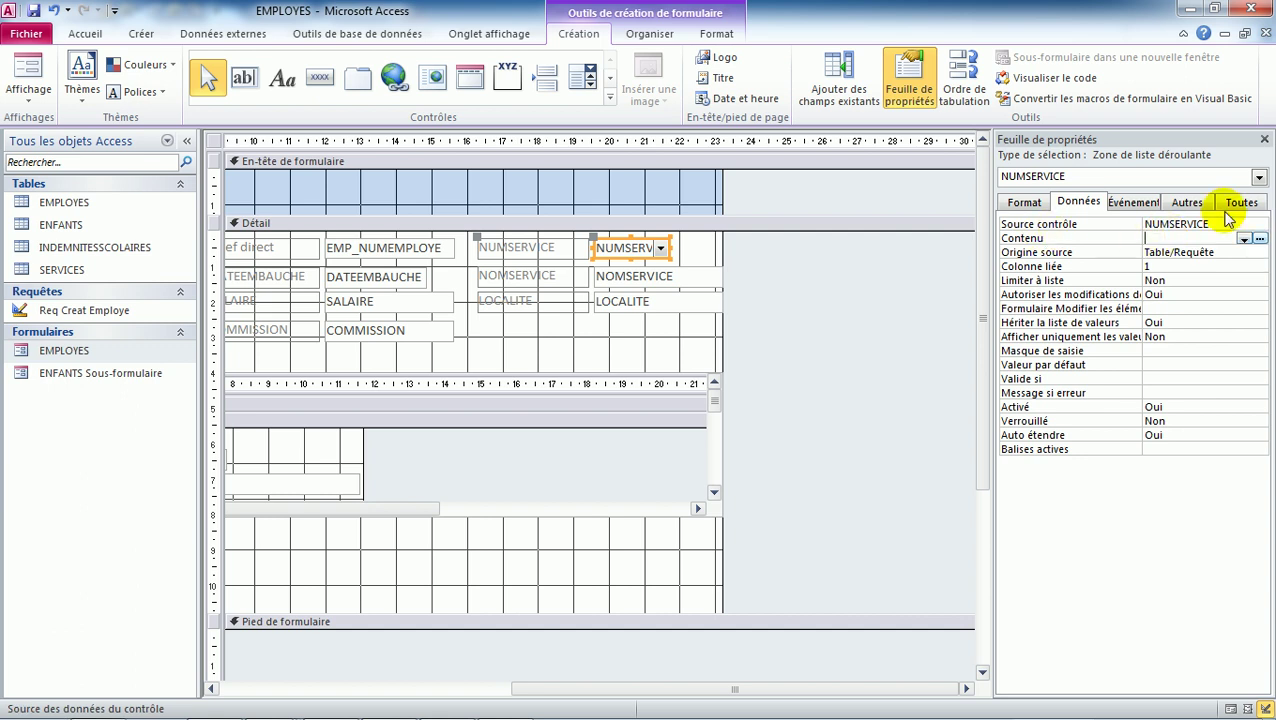
left_click(1244, 239)
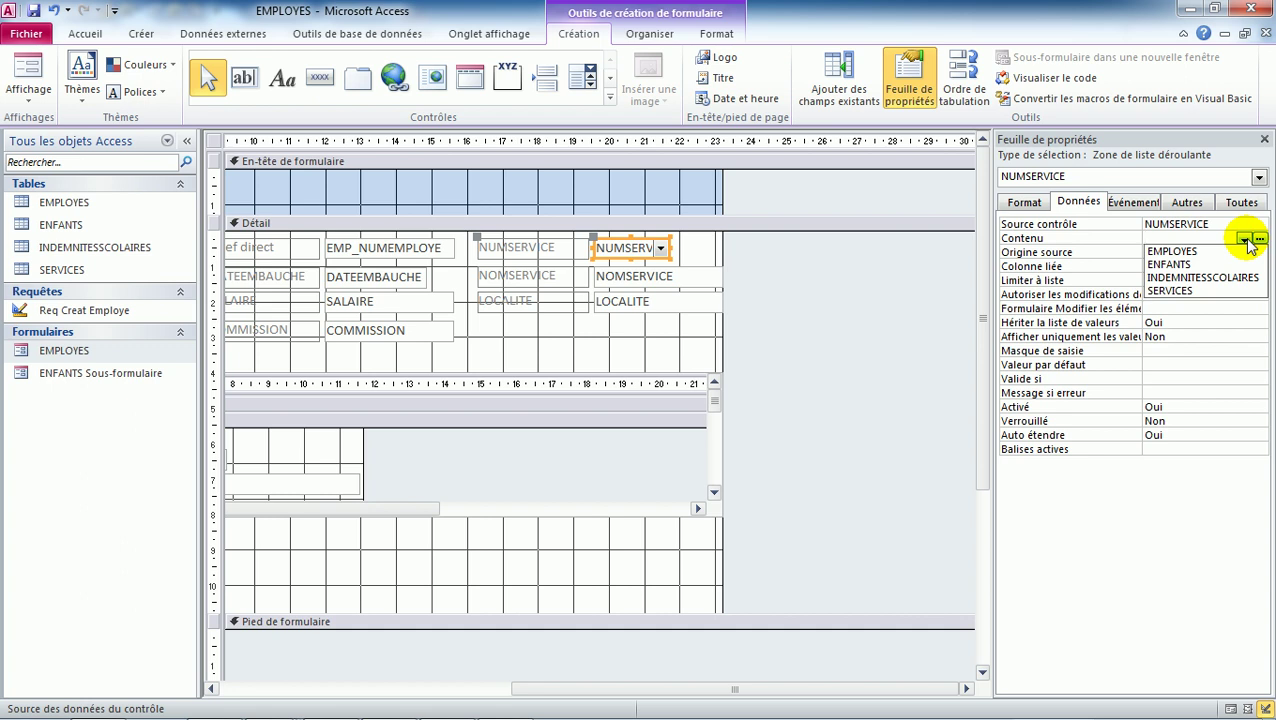
left_click(1183, 291)
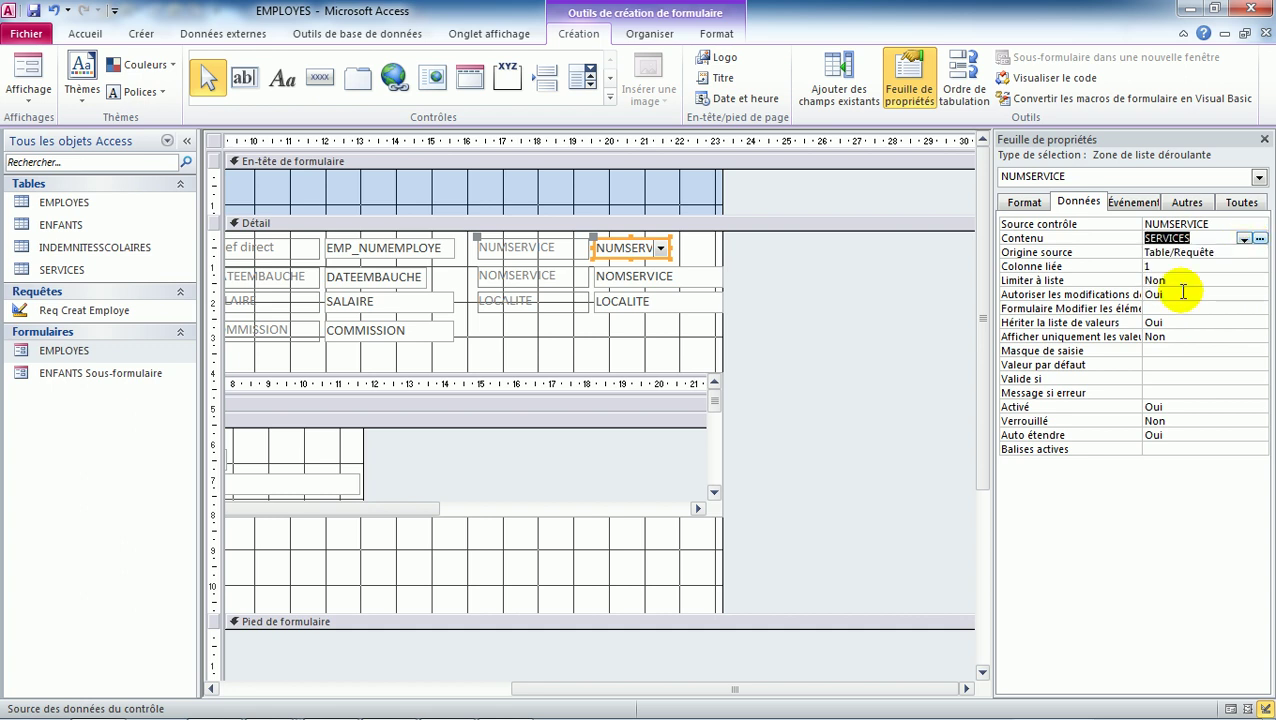
left_click(1066, 280)
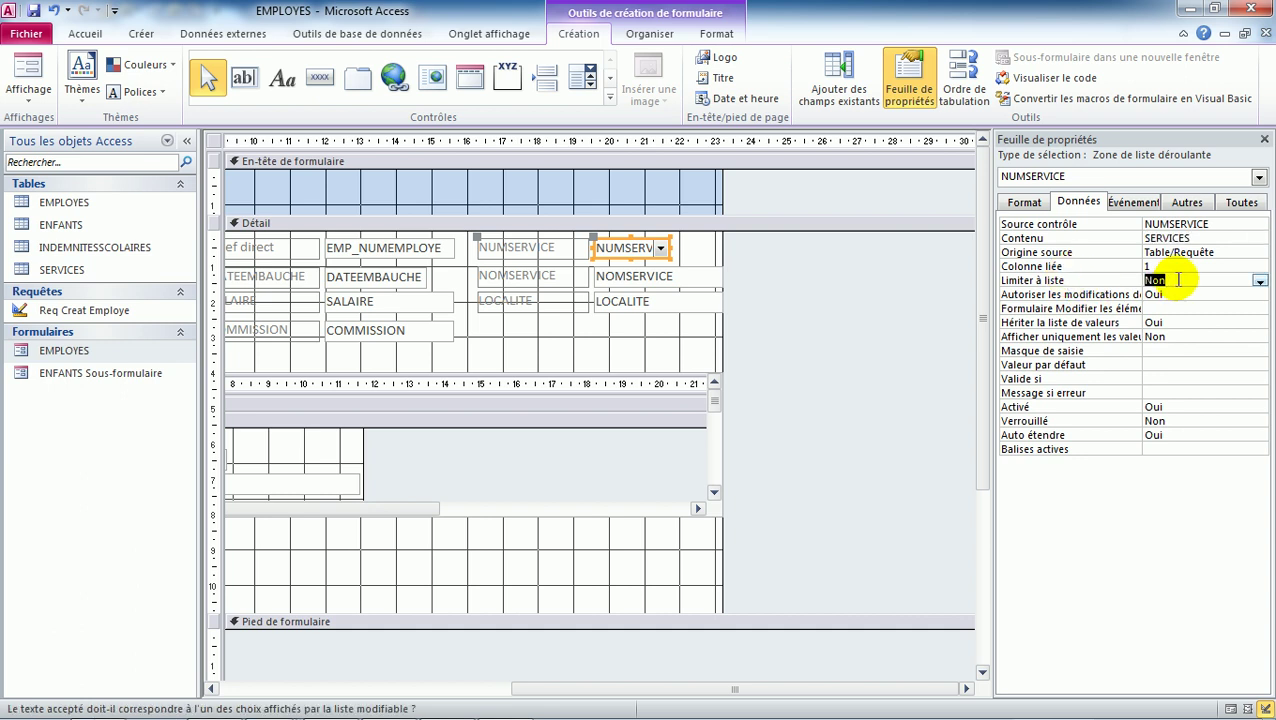
double_click(1179, 280)
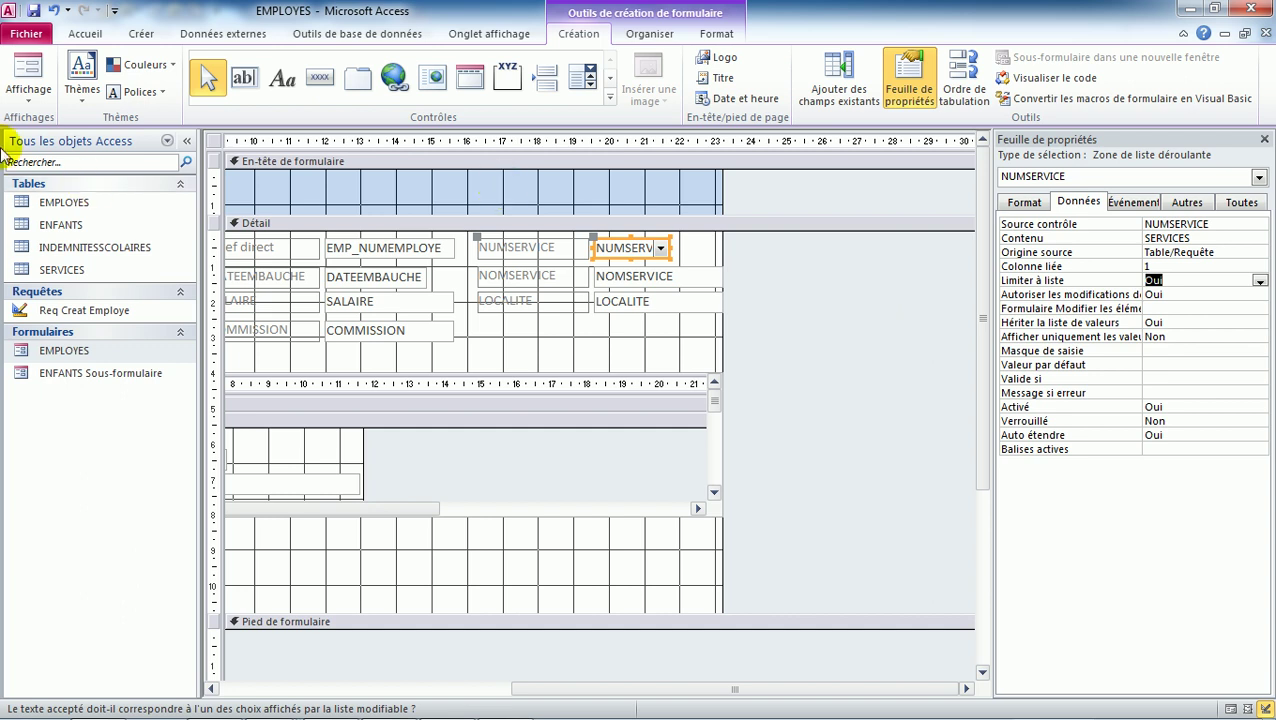
Check the choices of the NUMSERVICE drop-down list in form view, and return to design view.
left_click(28, 75)
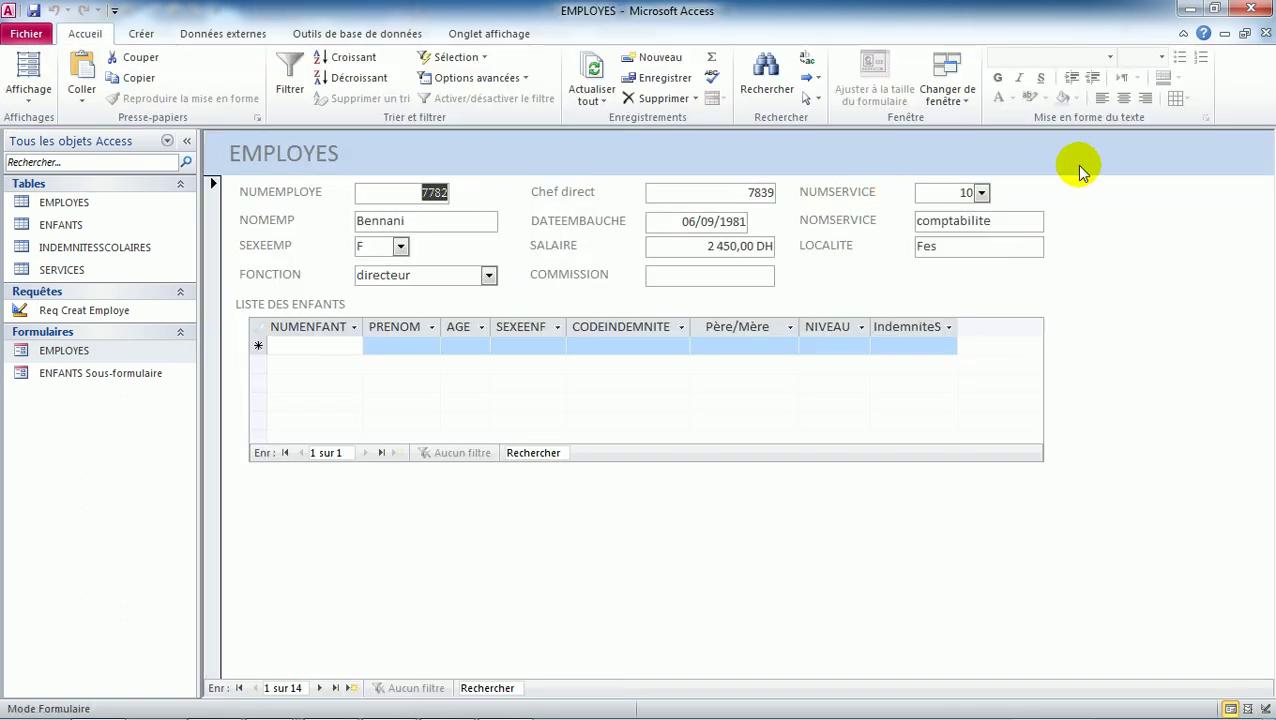
left_click(983, 193)
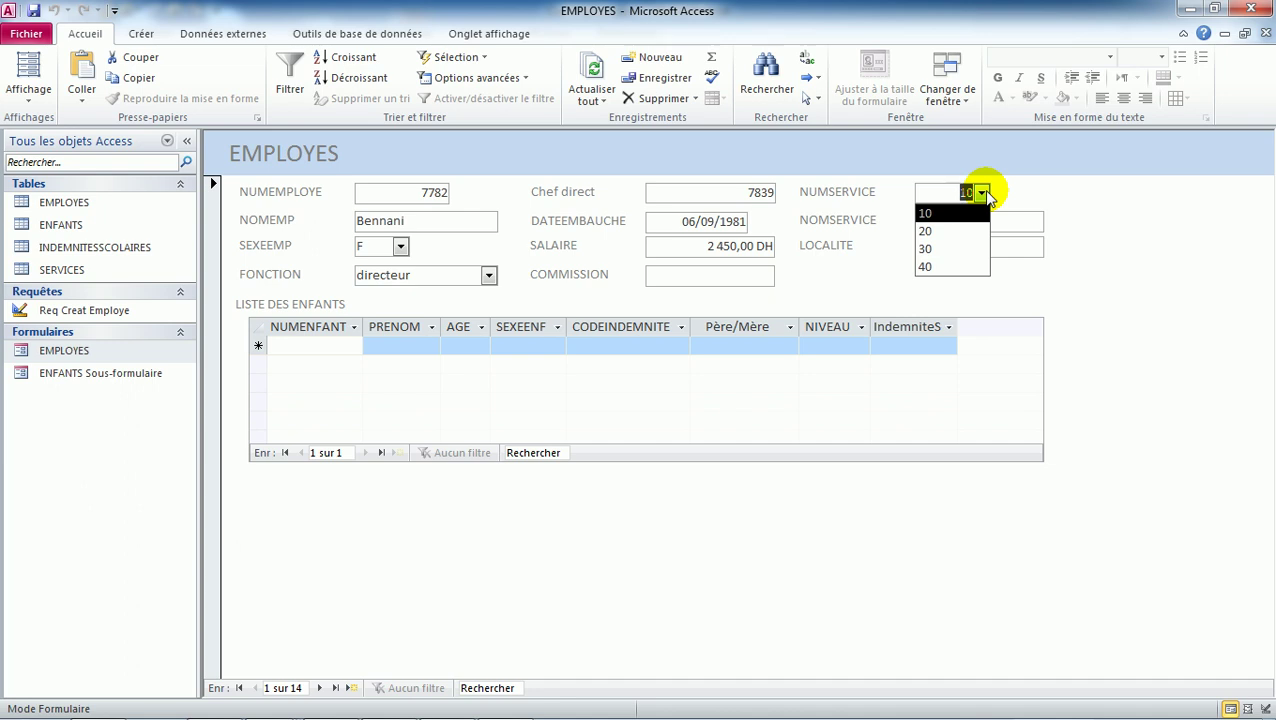
left_click(26, 103)
left_click(62, 212)
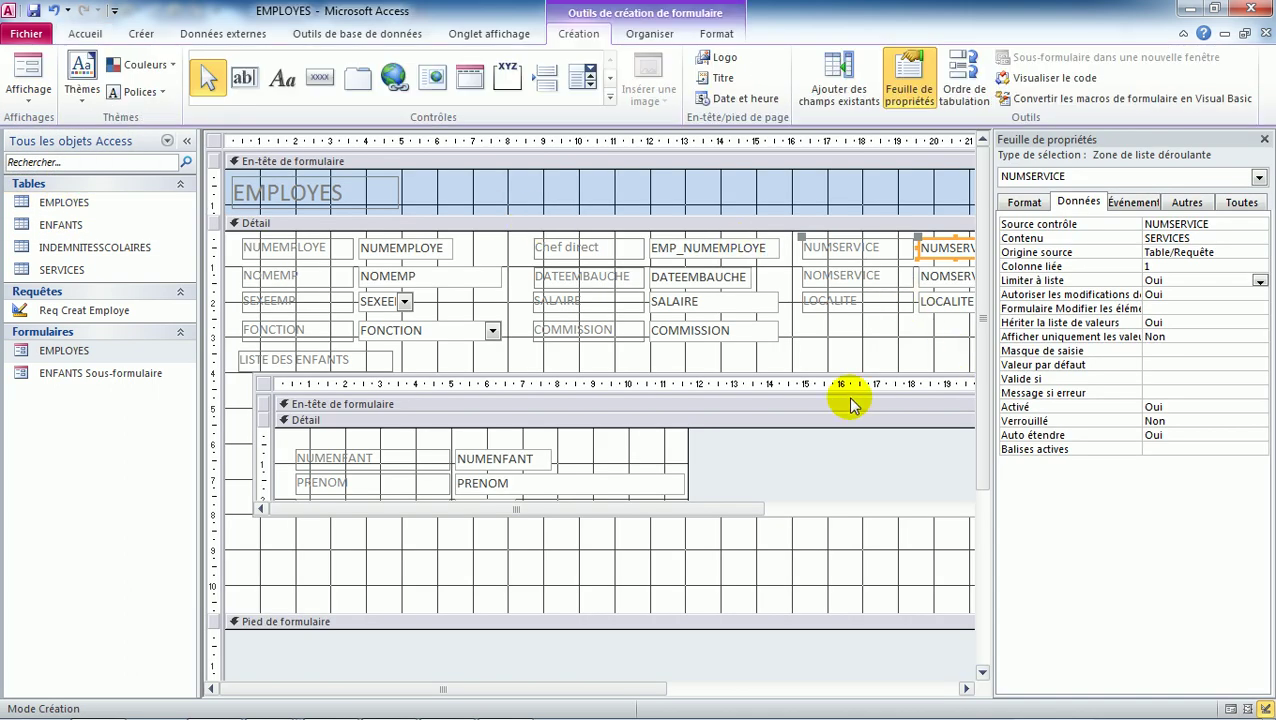
Narrow the property sheet slightly and set Nbre colonnes to 2 for the NUMSERVICE combo box.
left_click(1063, 240)
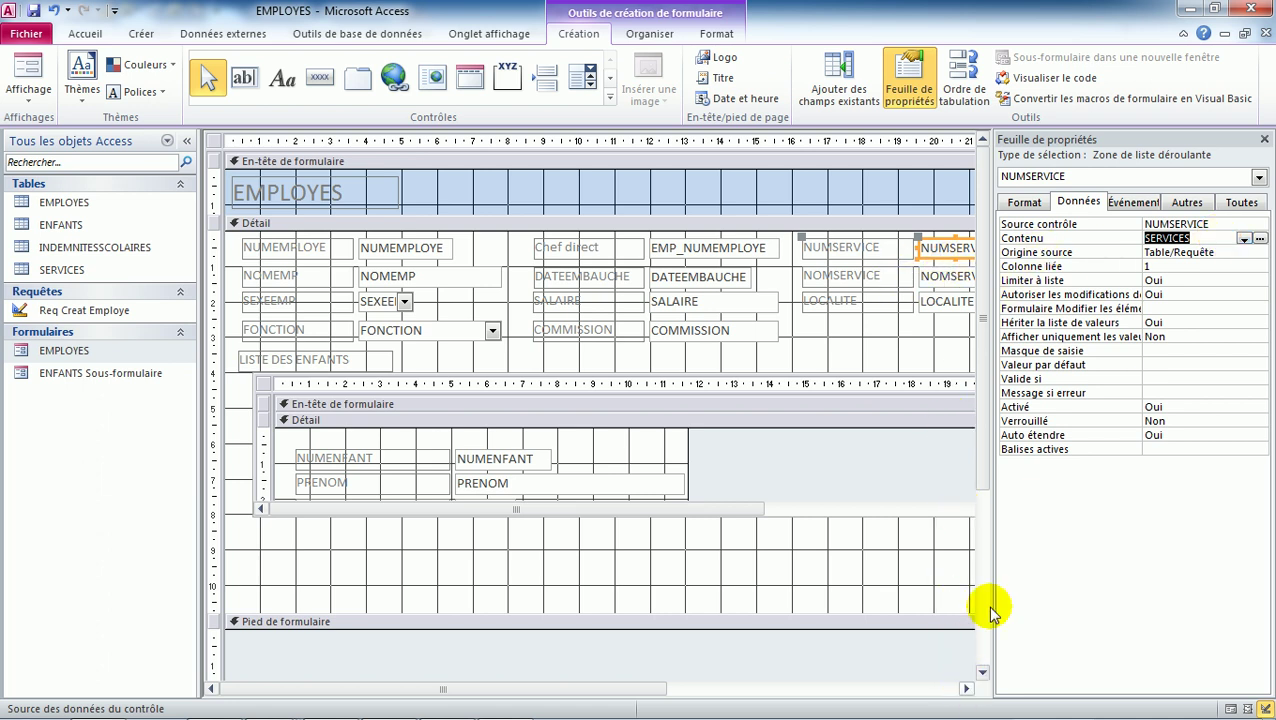
left_click_drag(992, 582, 1020, 582)
left_click(988, 688)
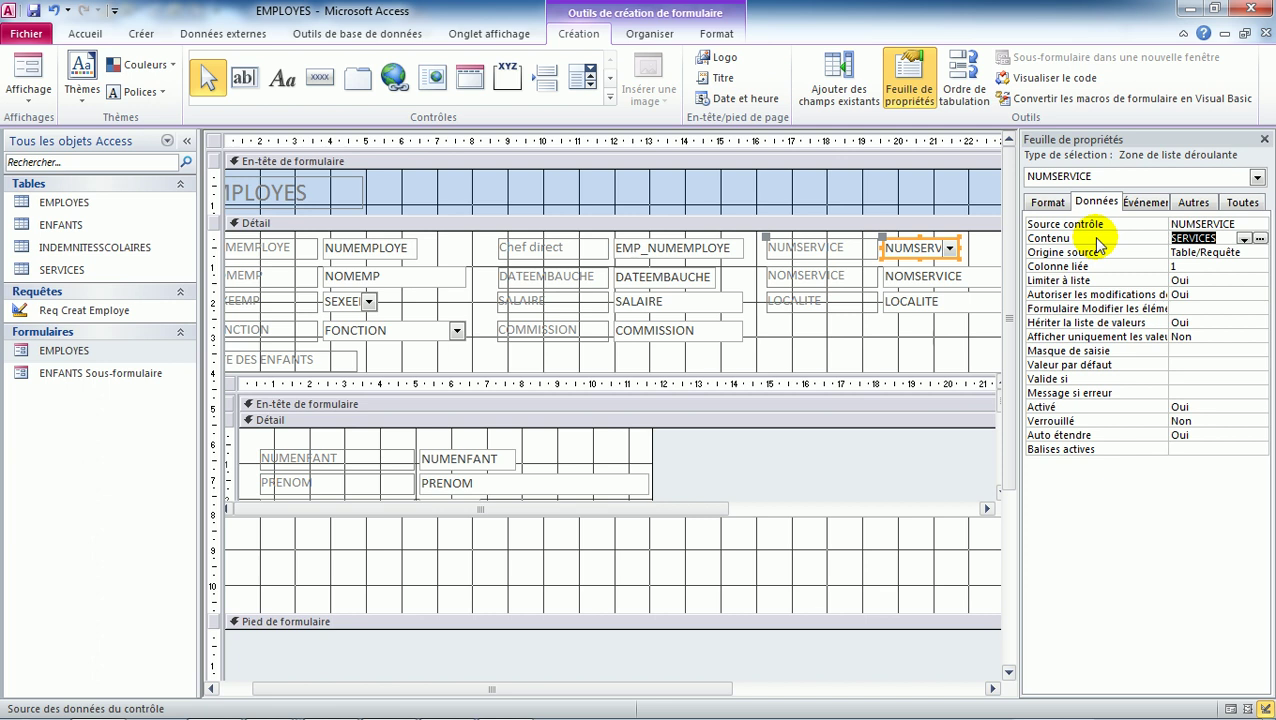
left_click(1049, 205)
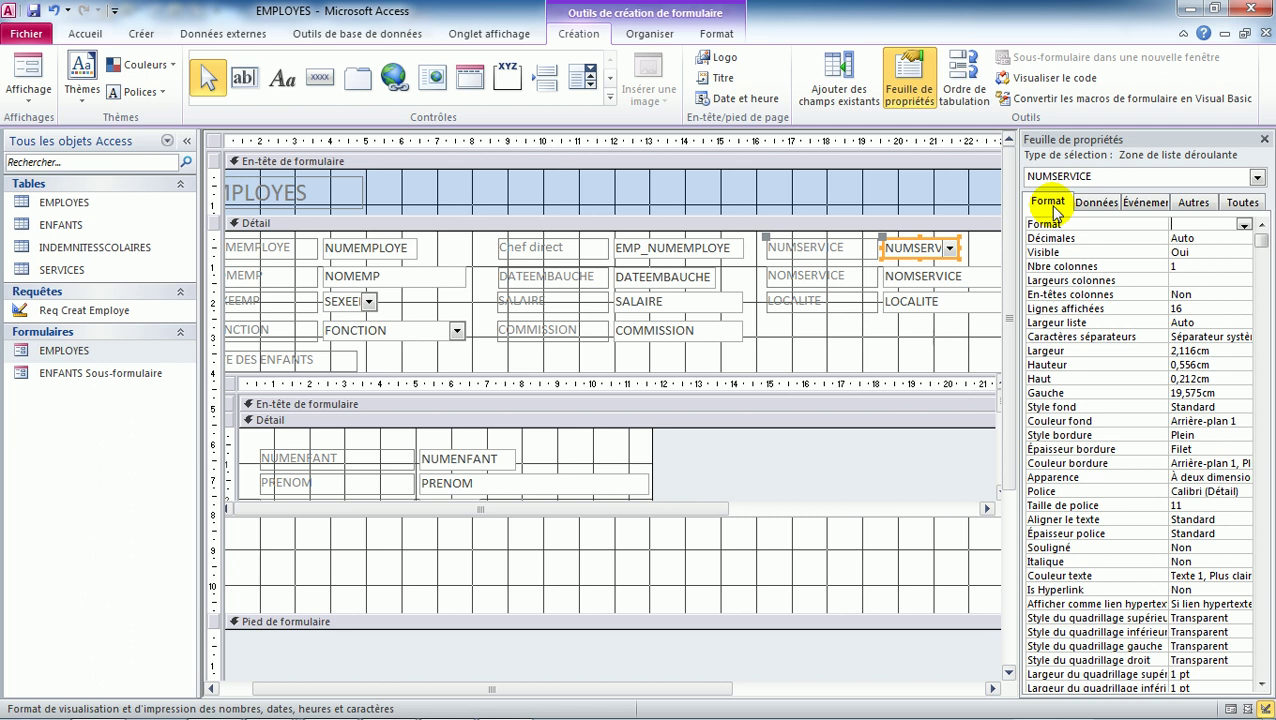
left_click(1112, 270)
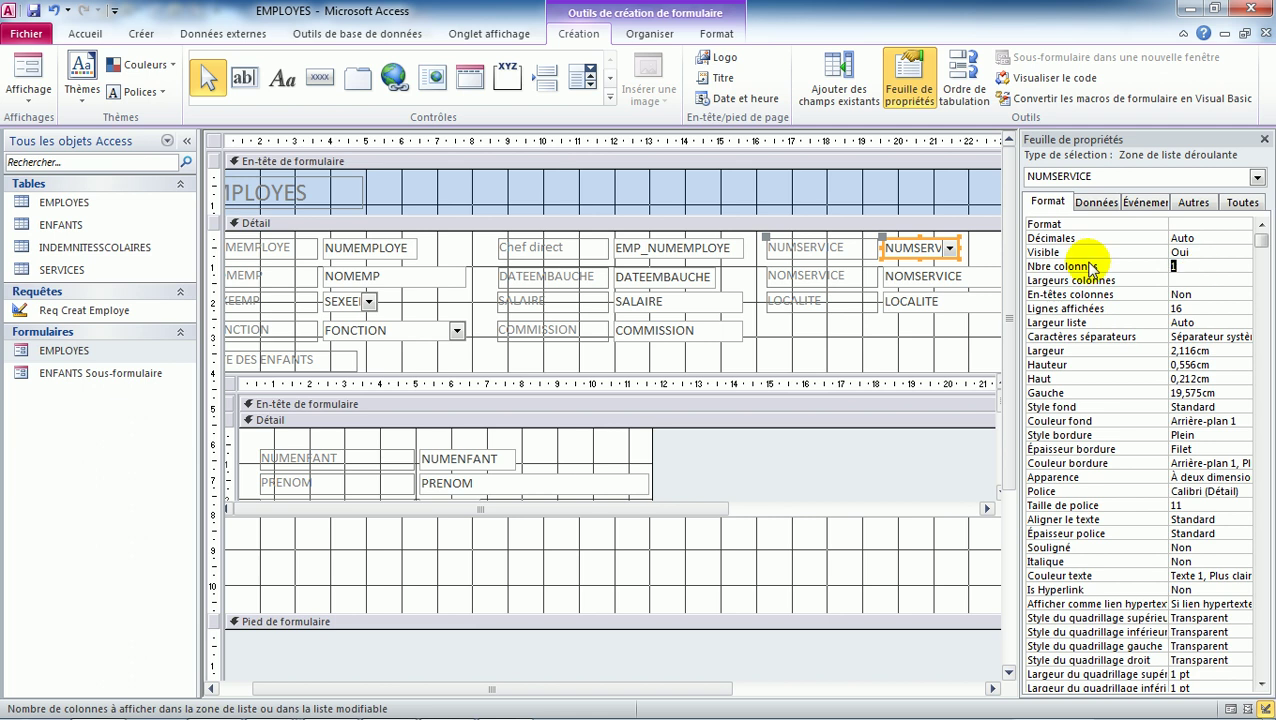
type("2")
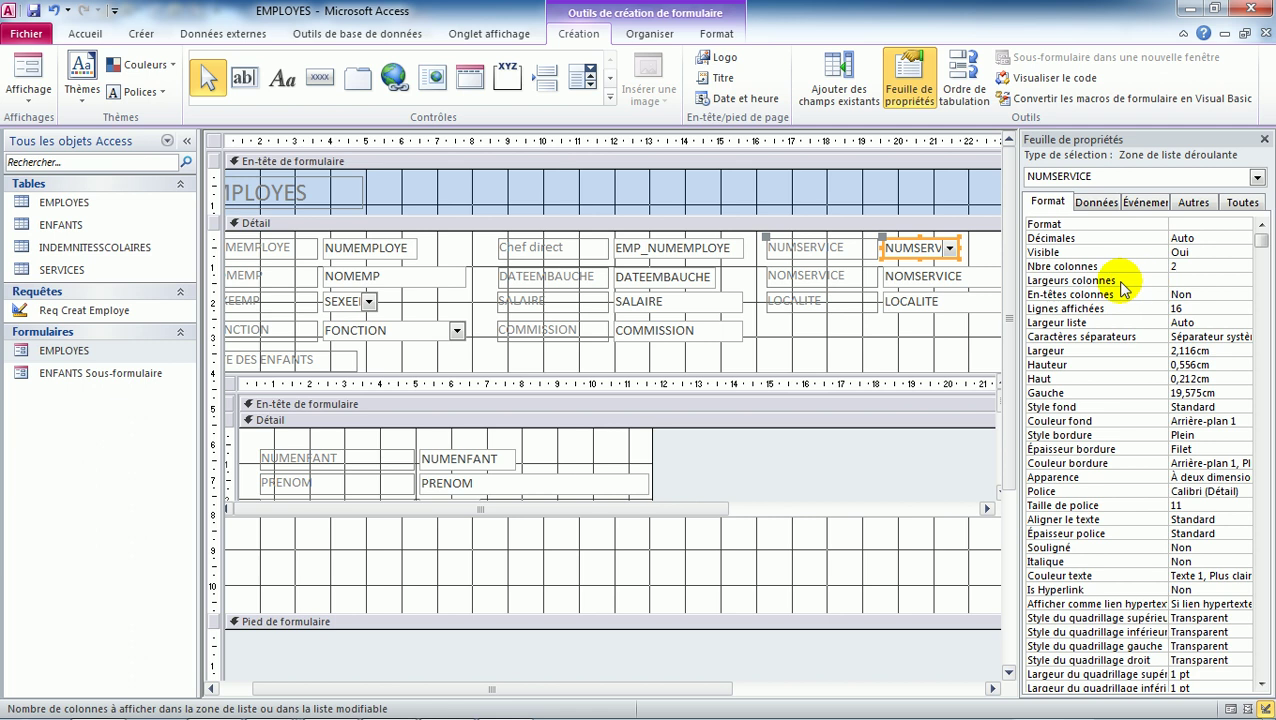
Set the NUMSERVICE combo box's Largeurs colonnes to 2cm;4cm and its Largeur liste to 6 cm.
left_click(1181, 281)
type("2")
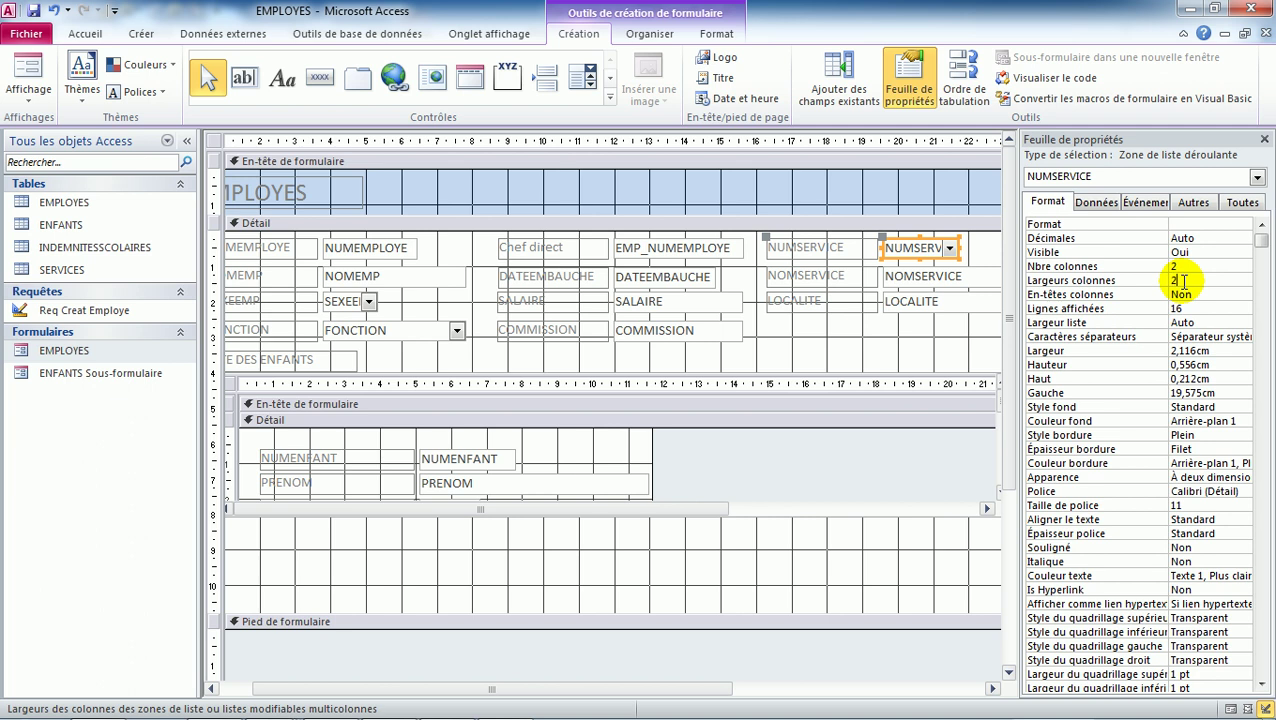
type(";4cm")
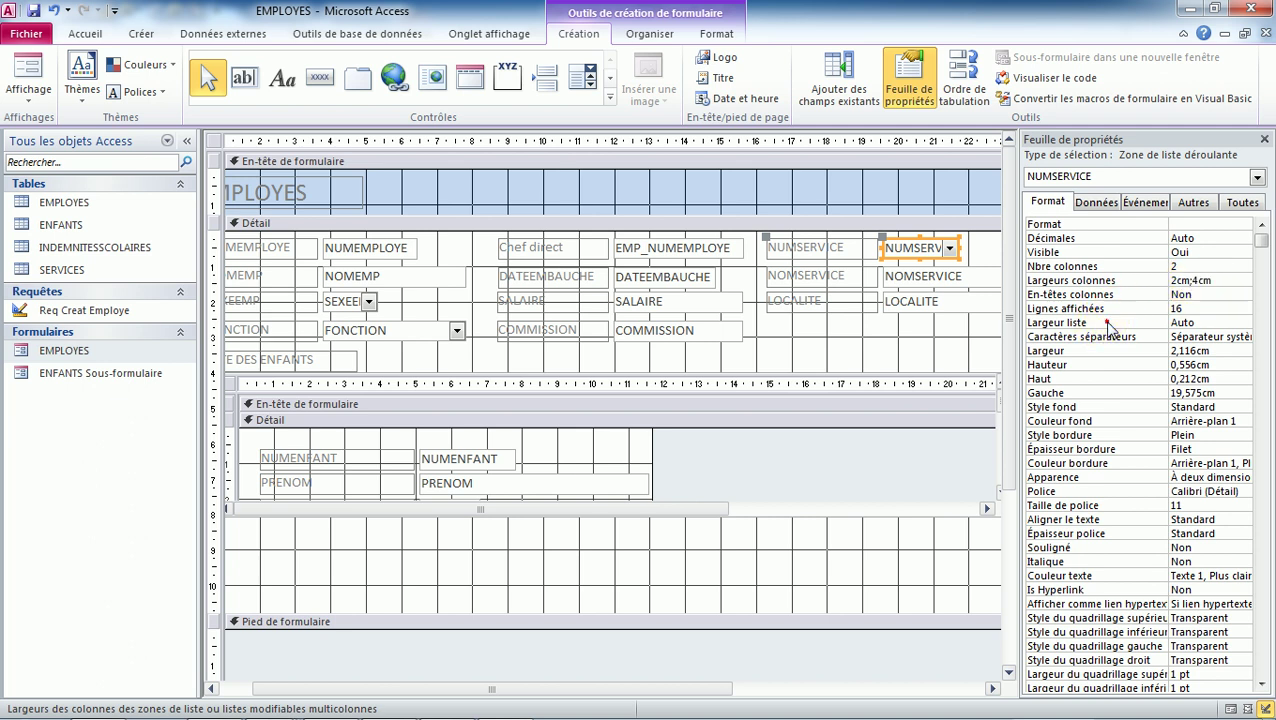
left_click(1065, 322)
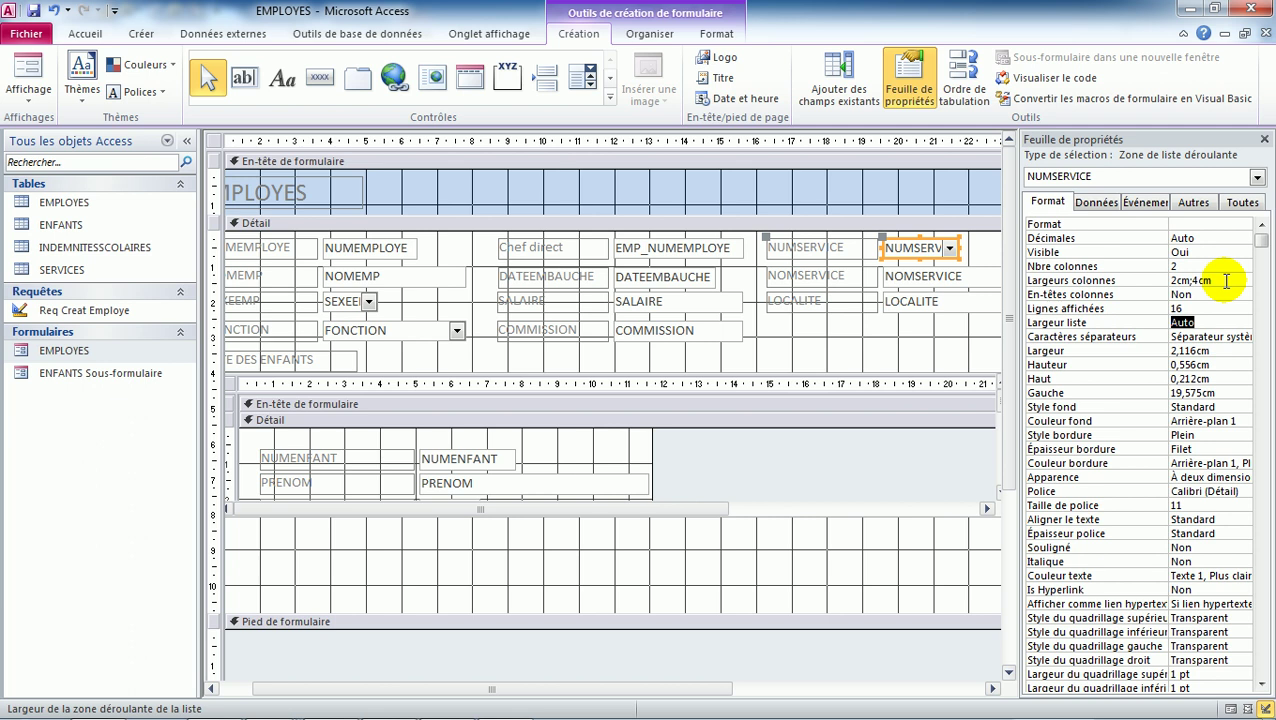
type("6")
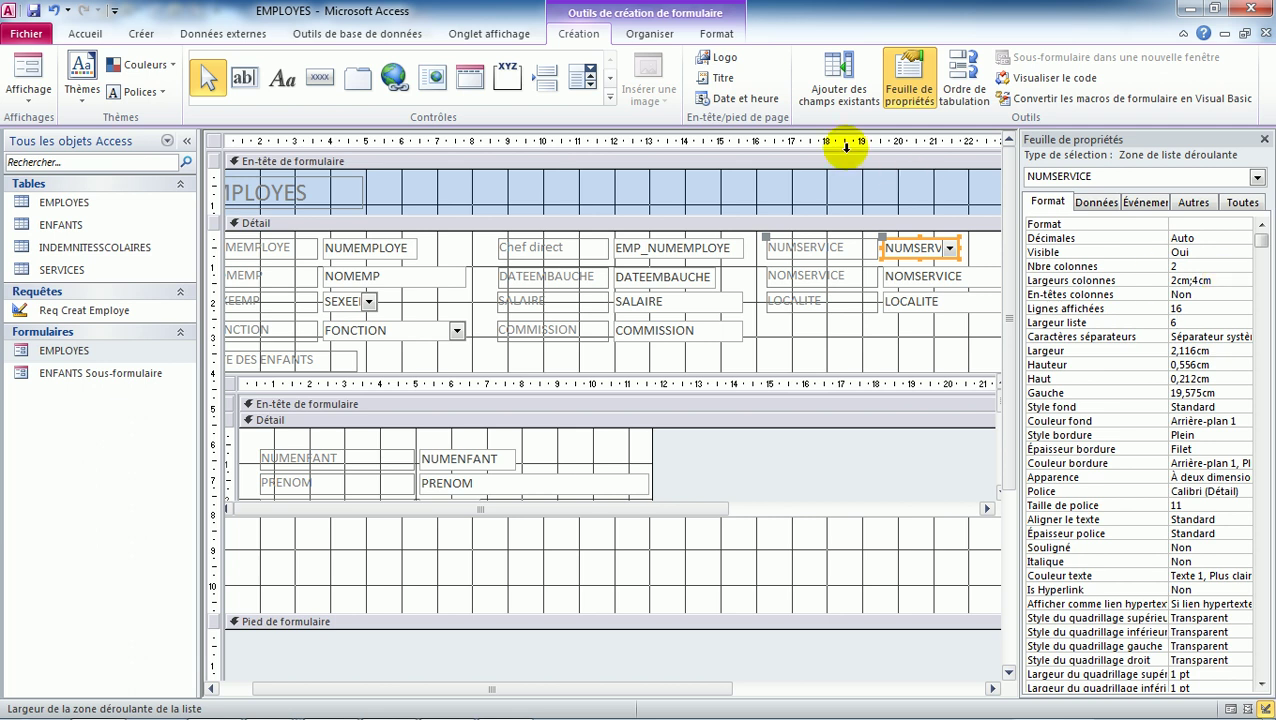
Switch to form view and examine the two columns offered by the NUMSERVICE drop-down list.
left_click(28, 72)
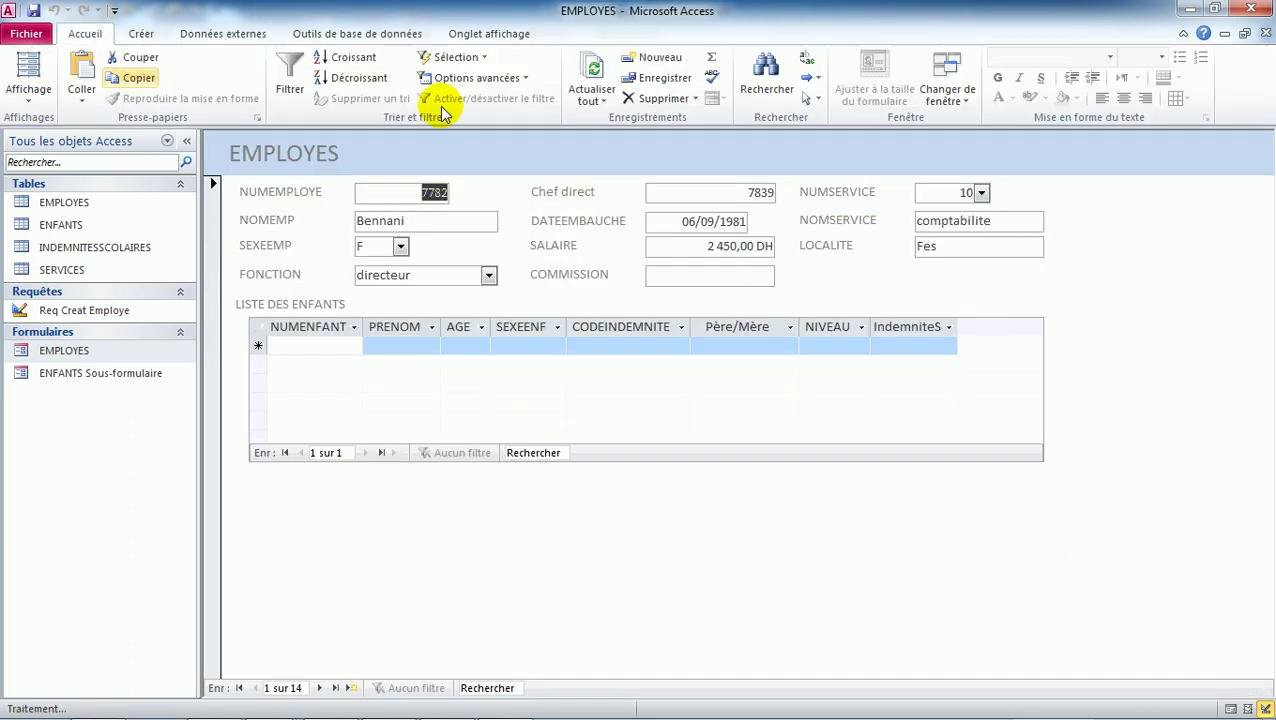
left_click(981, 192)
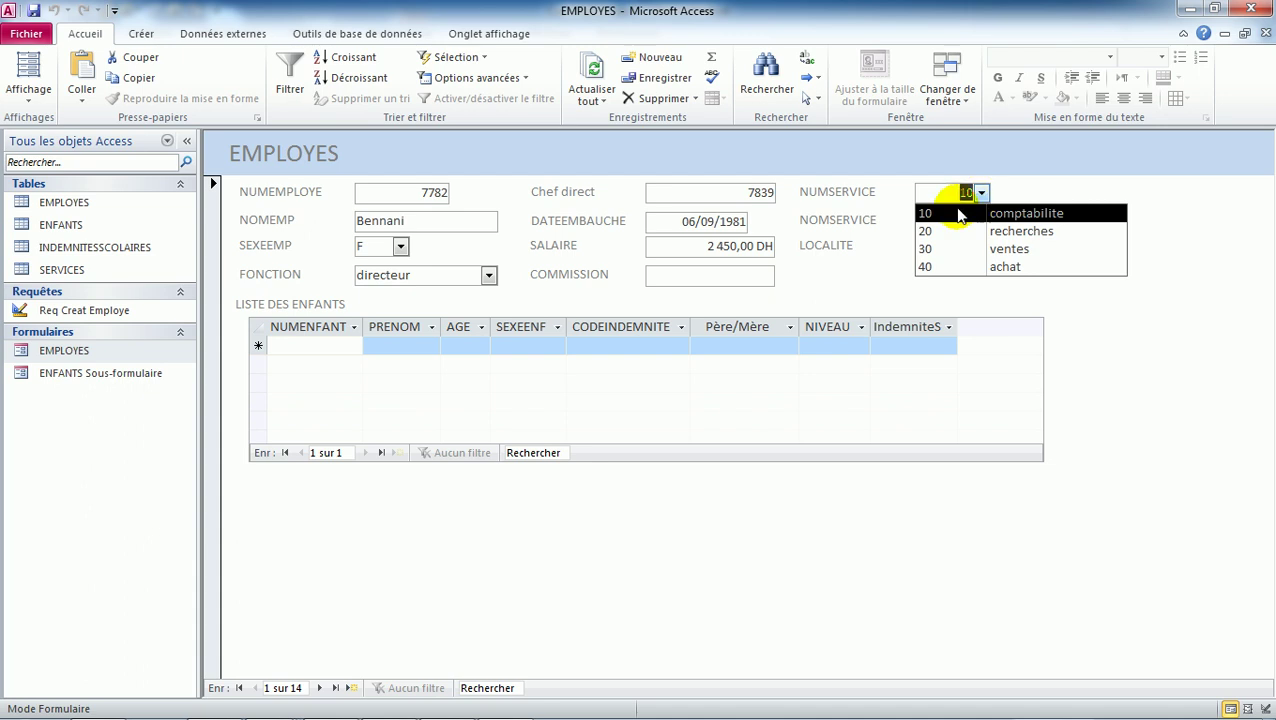
left_click(950, 191)
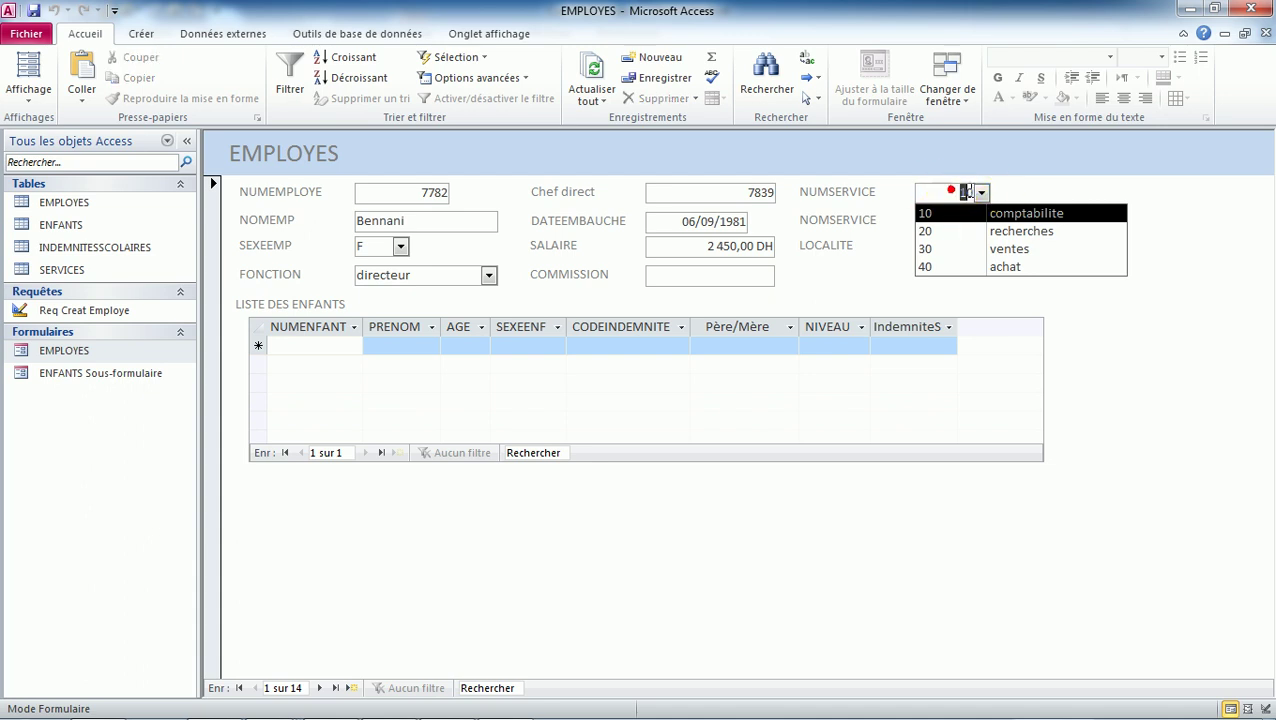
left_click_drag(950, 191, 975, 193)
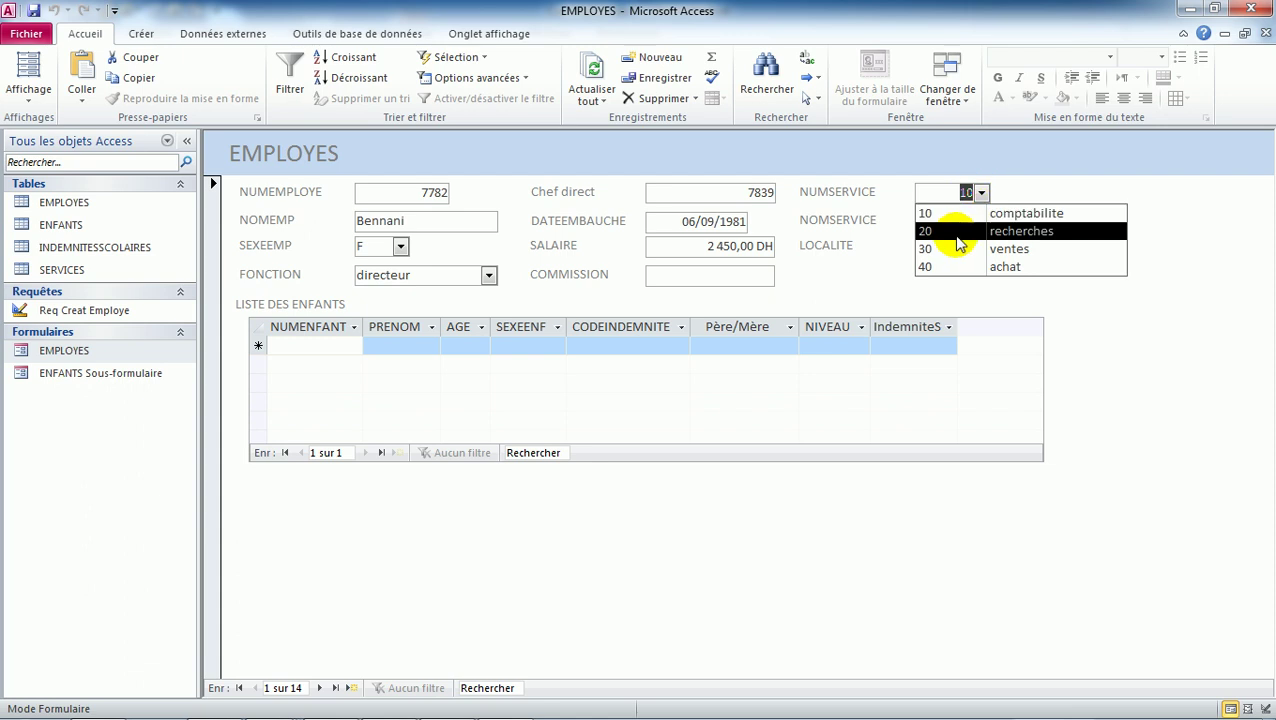
Test the NUMSERVICE list on the first employee by choosing 20 recherches, 30 ventes, and finally 10 comptabilite.
left_click(952, 234)
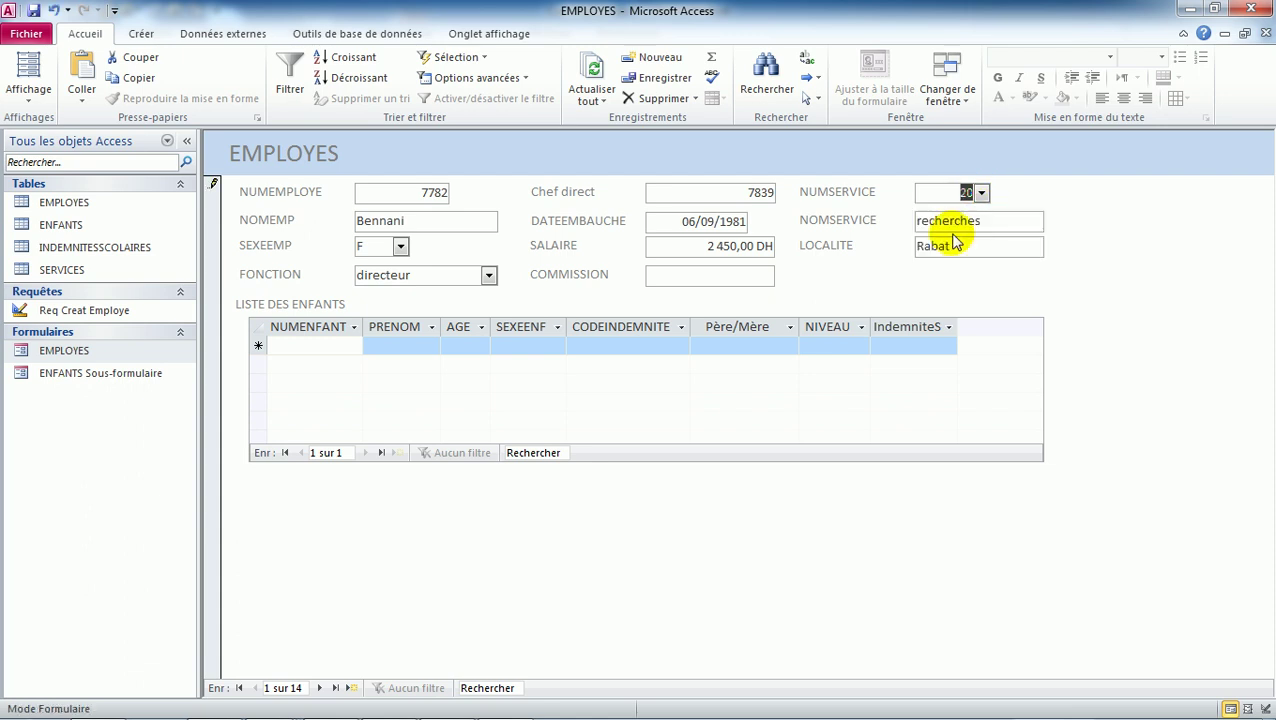
left_click(981, 192)
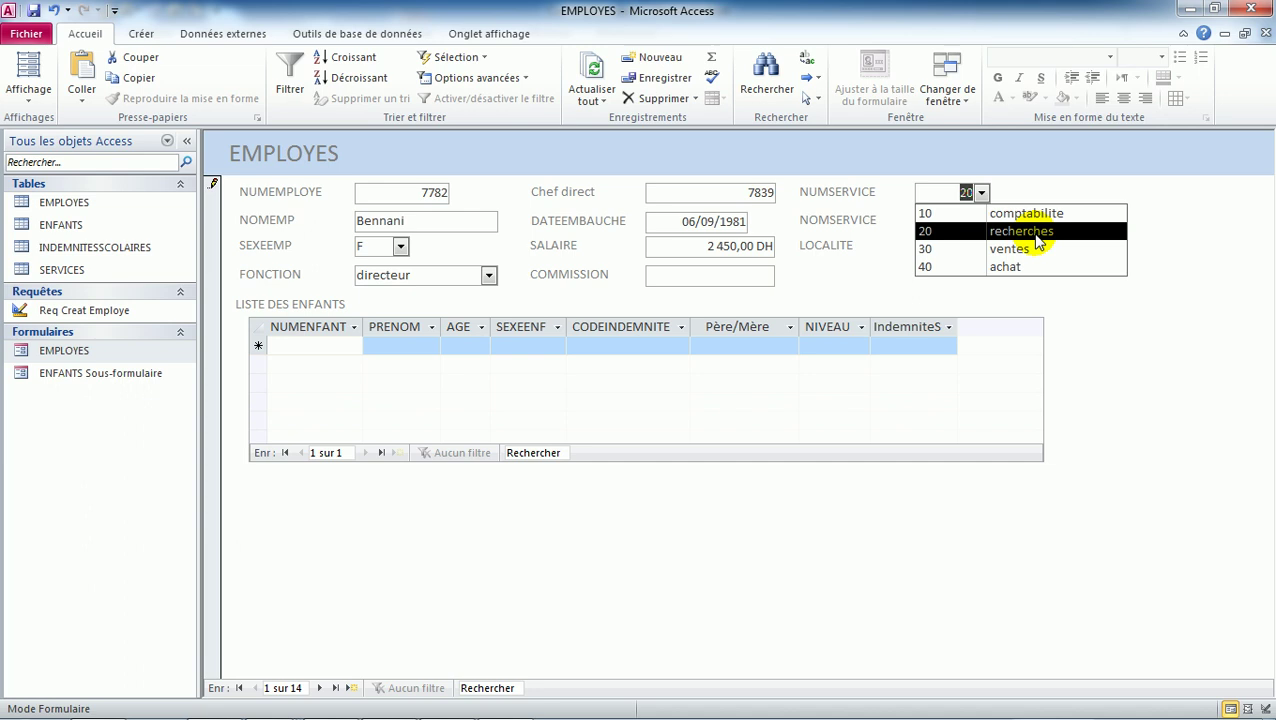
left_click(1018, 257)
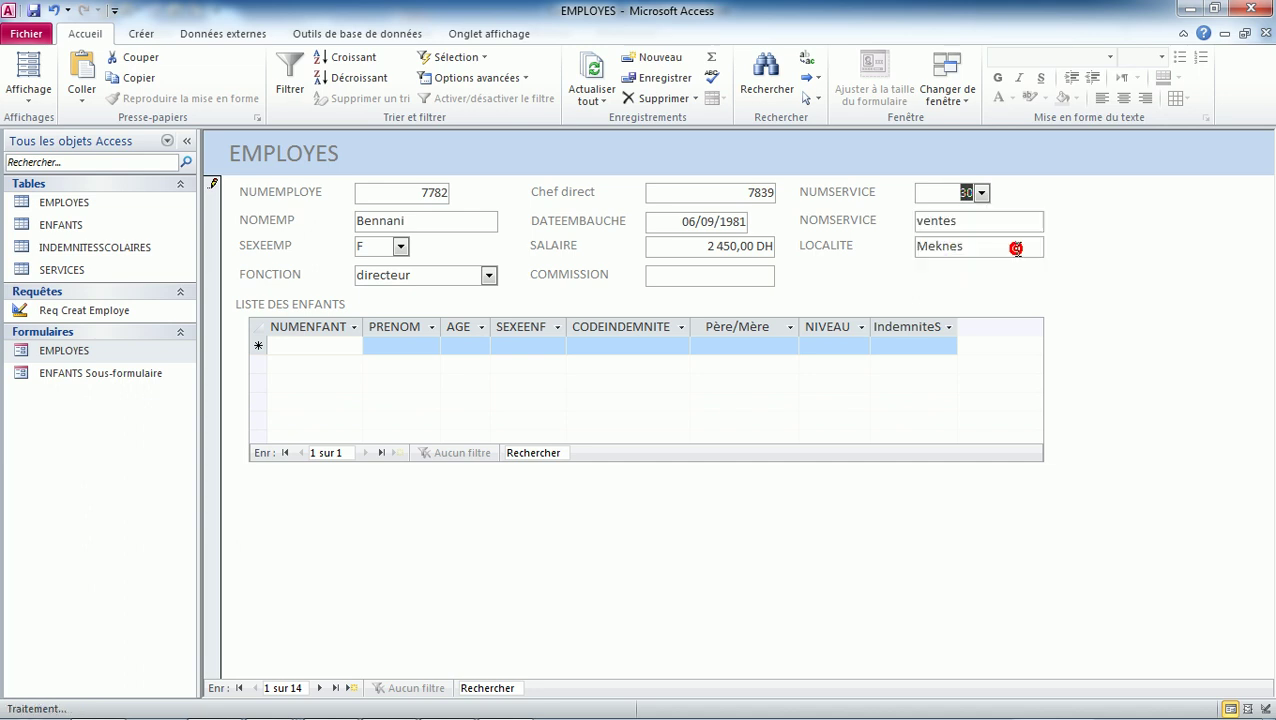
left_click(981, 192)
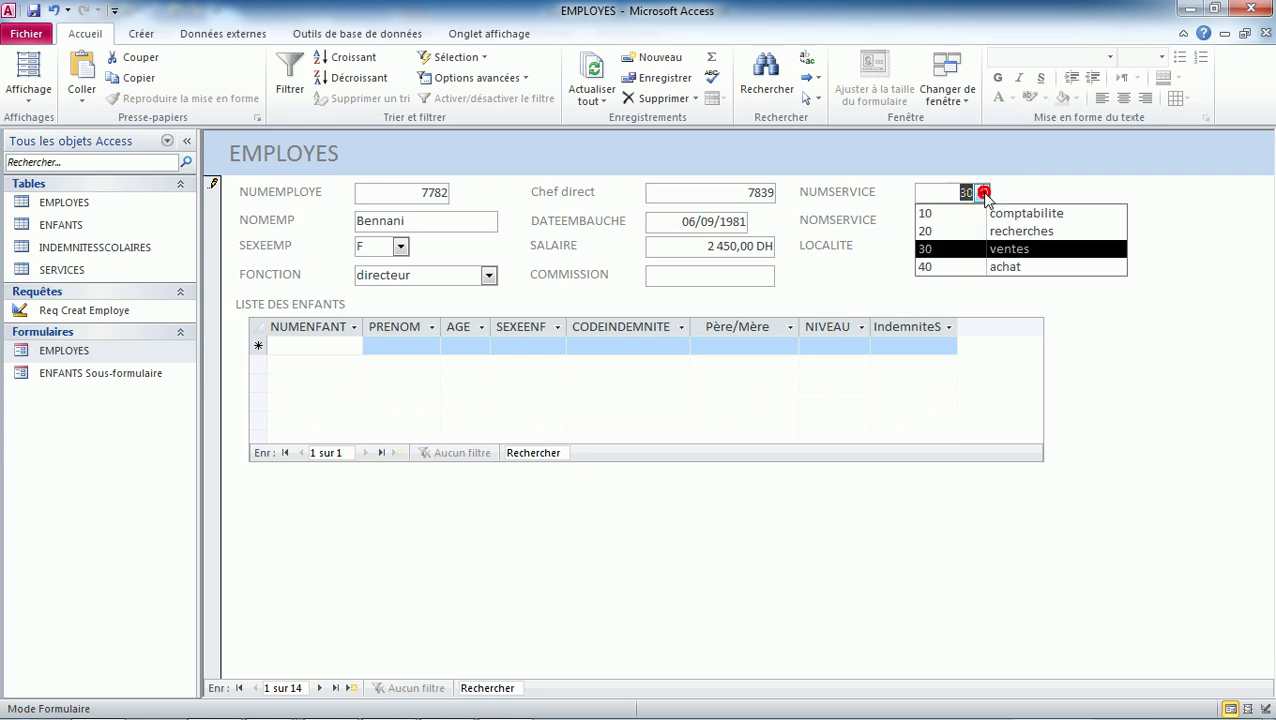
left_click(1030, 212)
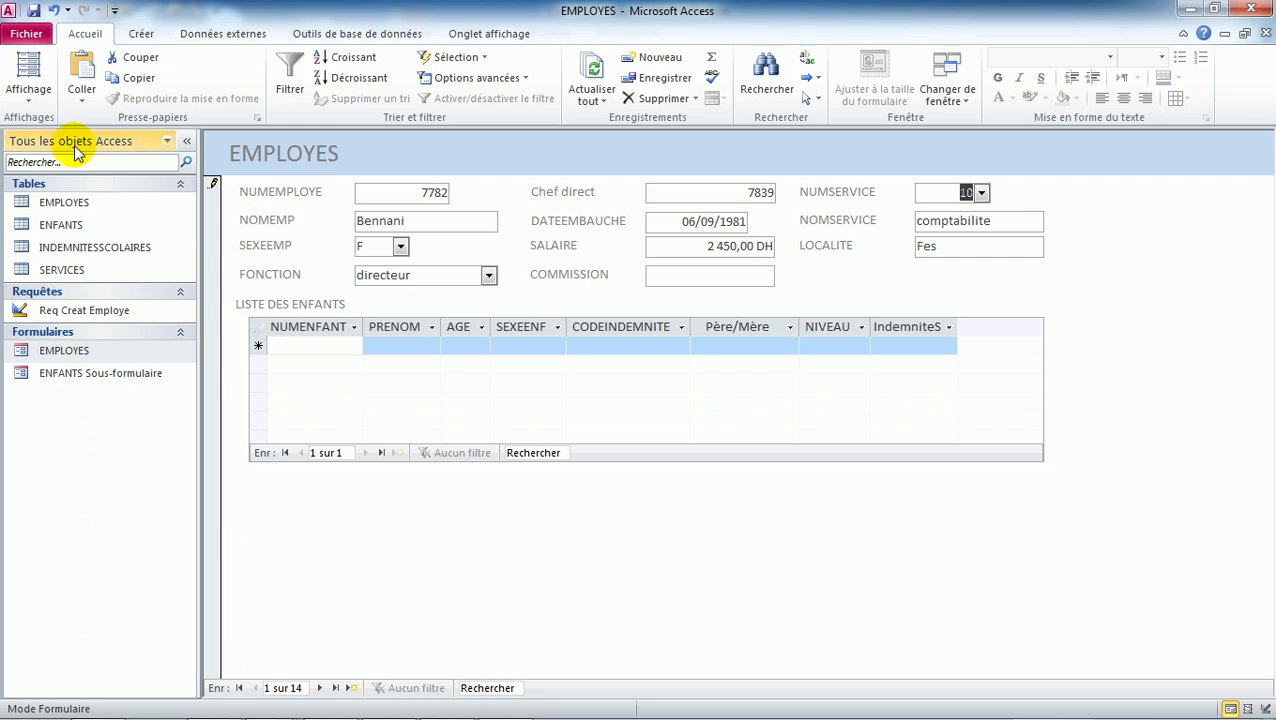
In design view, set the NUMSERVICE combo box's Largeurs colonnes to 0cm;4cm and its Largeur liste to 4 cm.
left_click(24, 104)
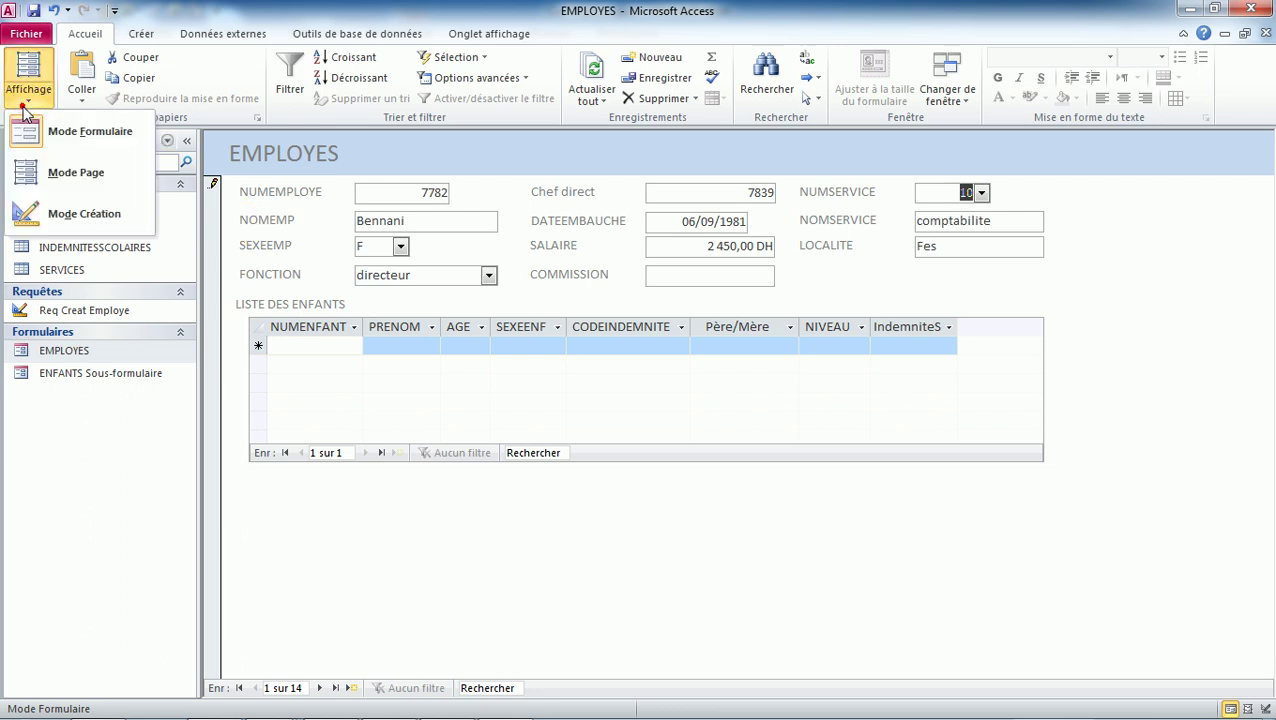
left_click(57, 214)
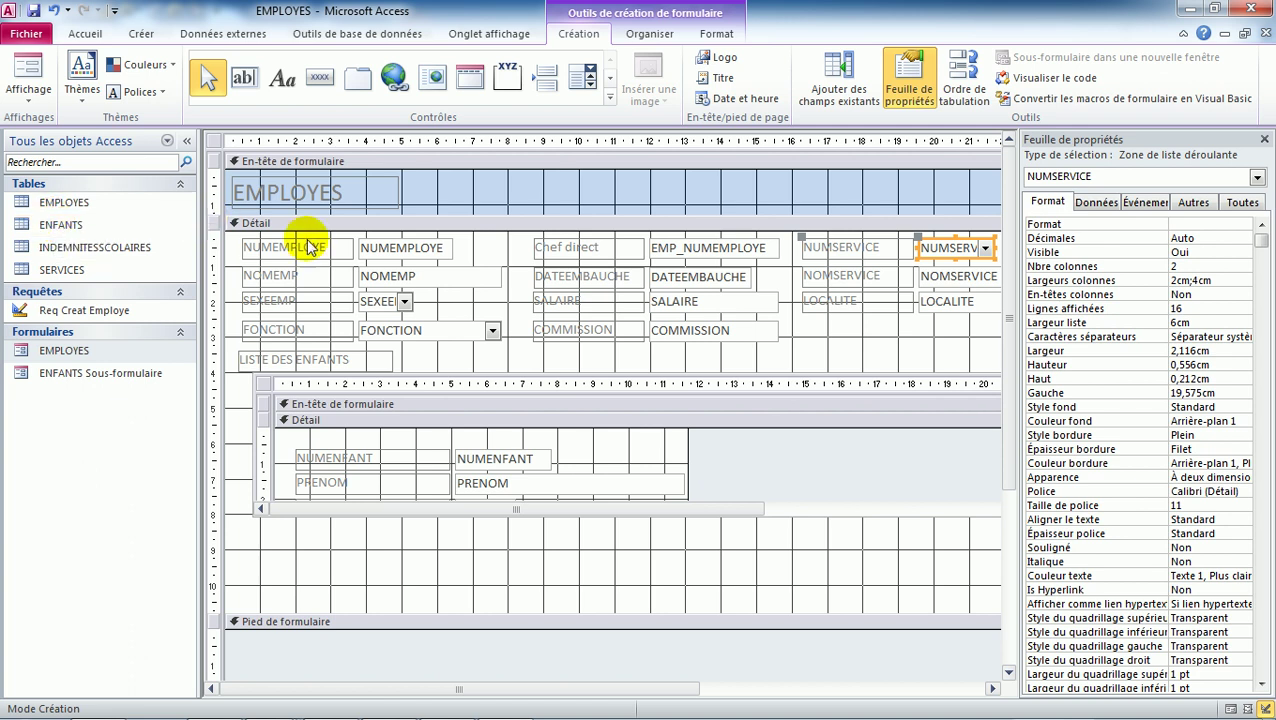
left_click(1183, 282)
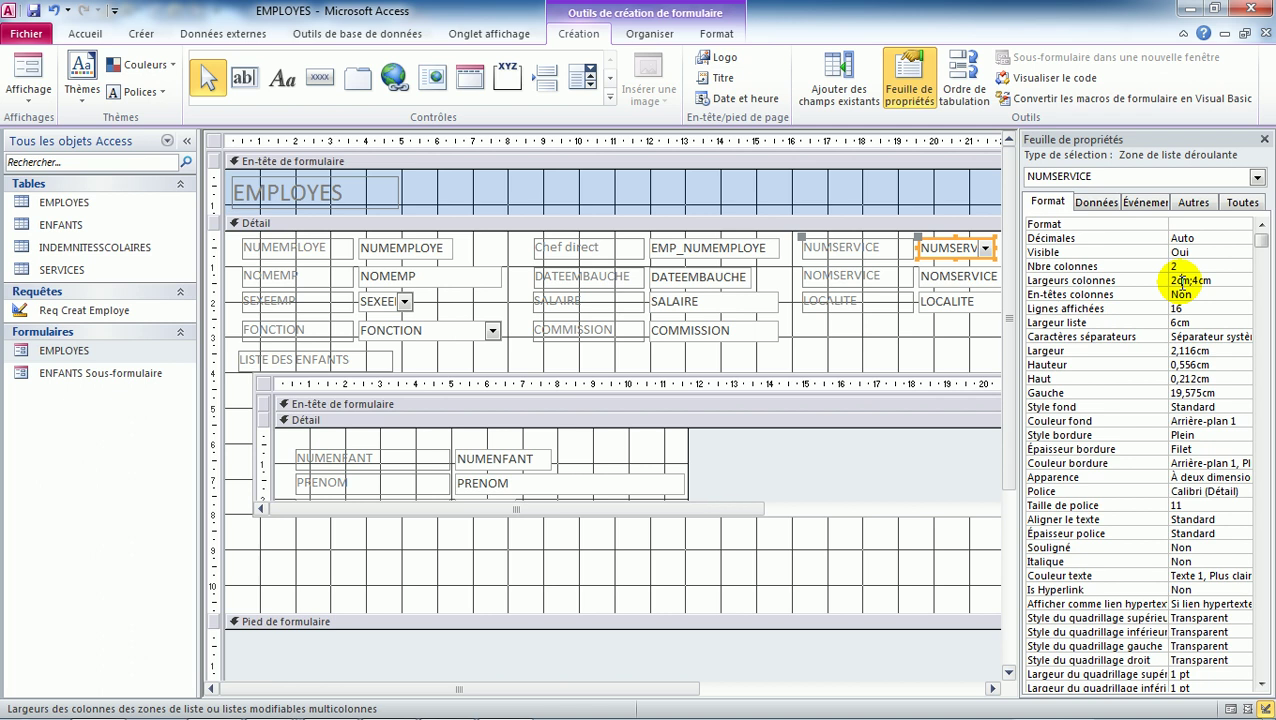
type("0")
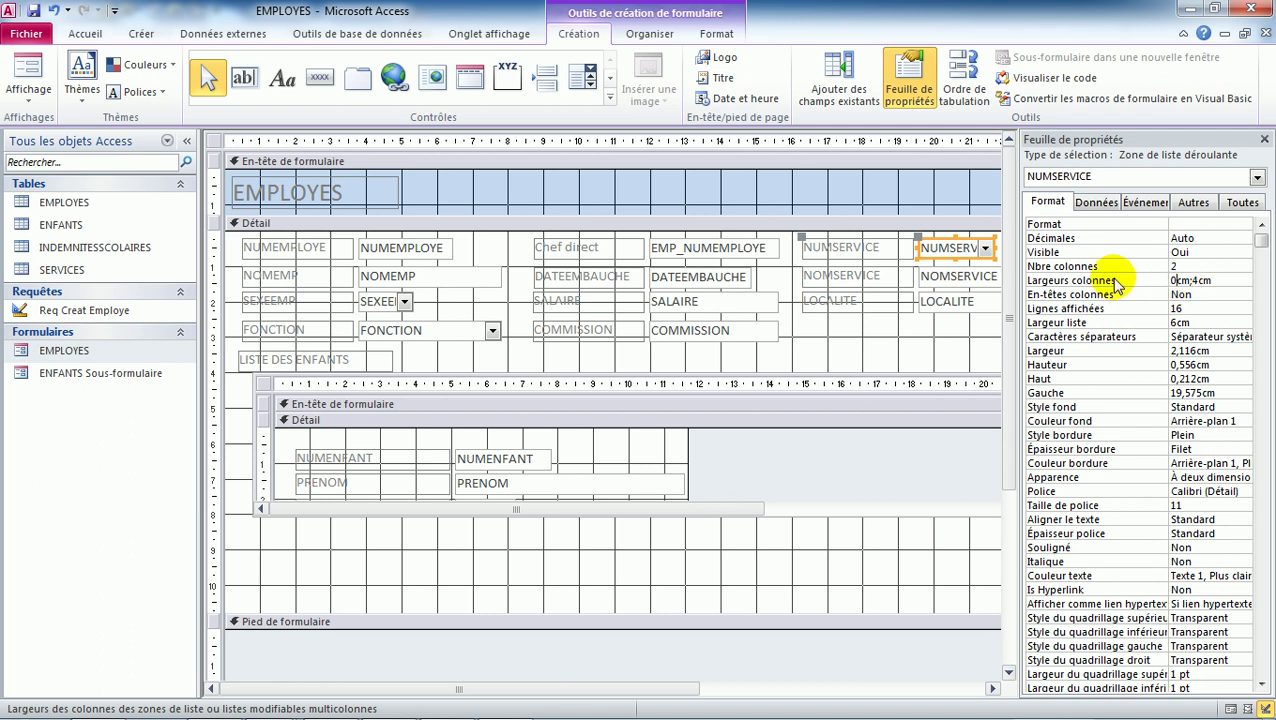
left_click(1176, 322)
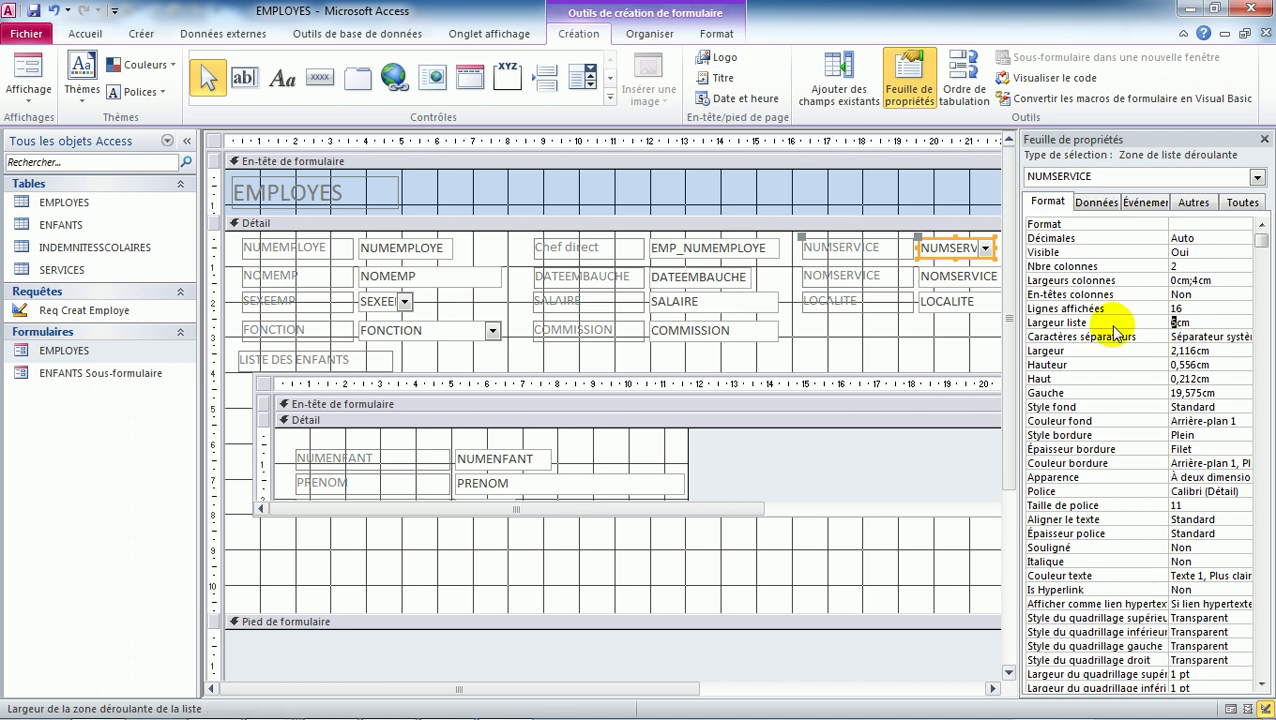
type("4")
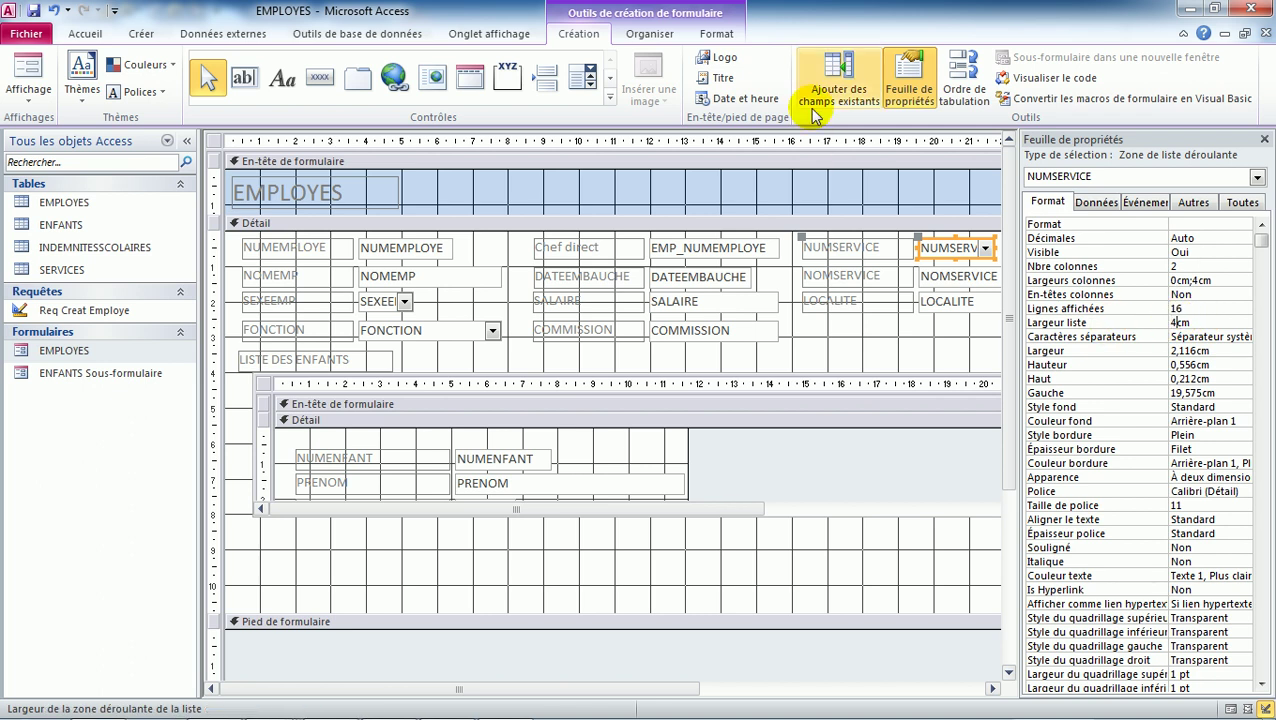
Switch to form view and choose achat in the first employee's NUMSERVICE drop-down list.
left_click(28, 72)
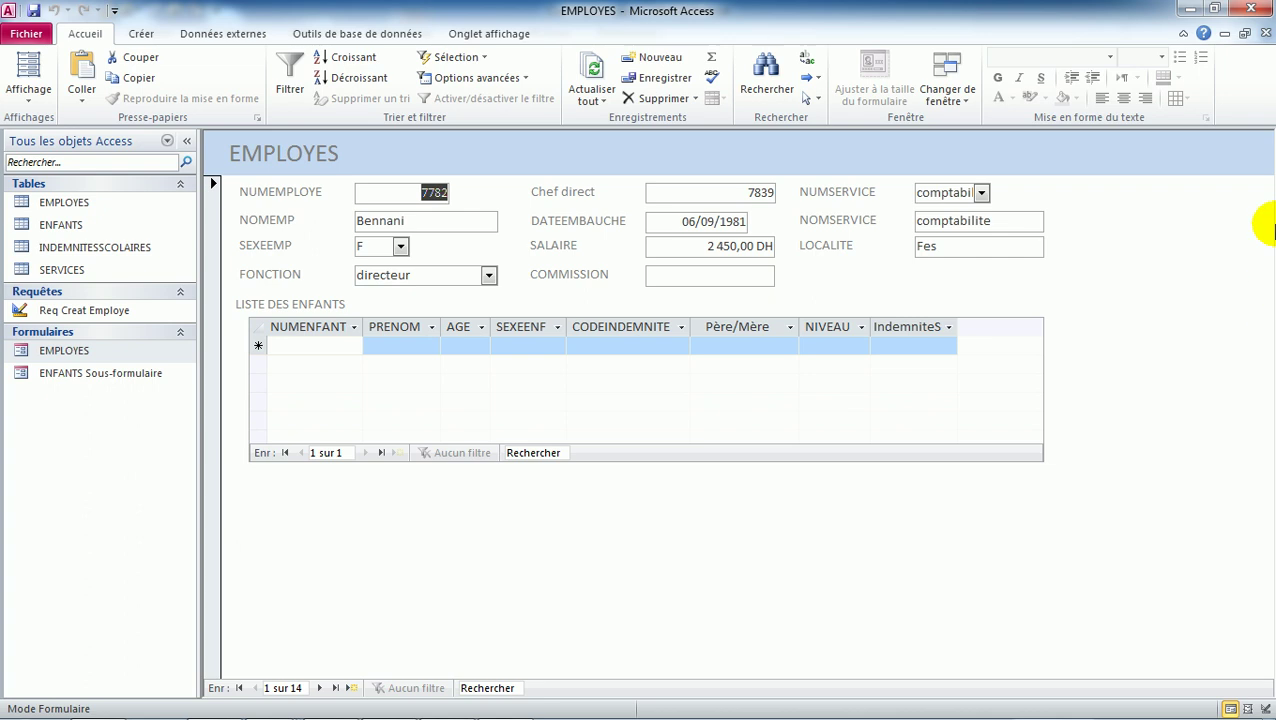
left_click(981, 192)
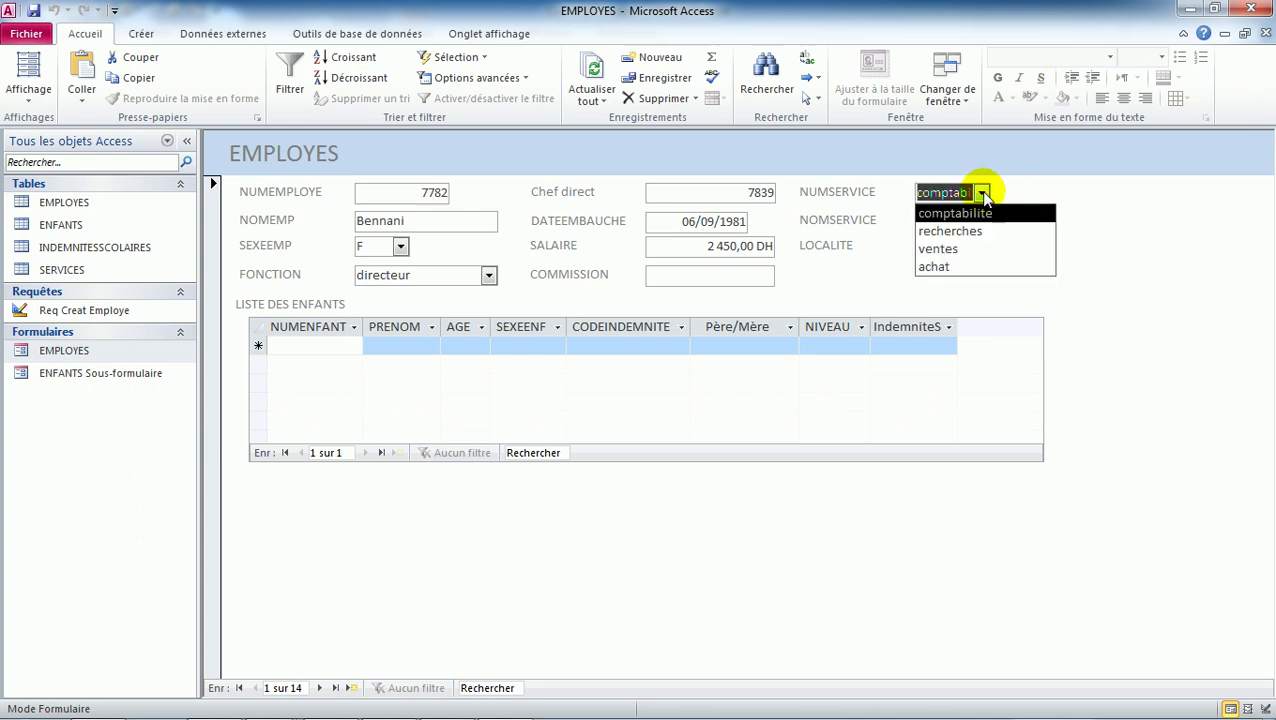
left_click(938, 267)
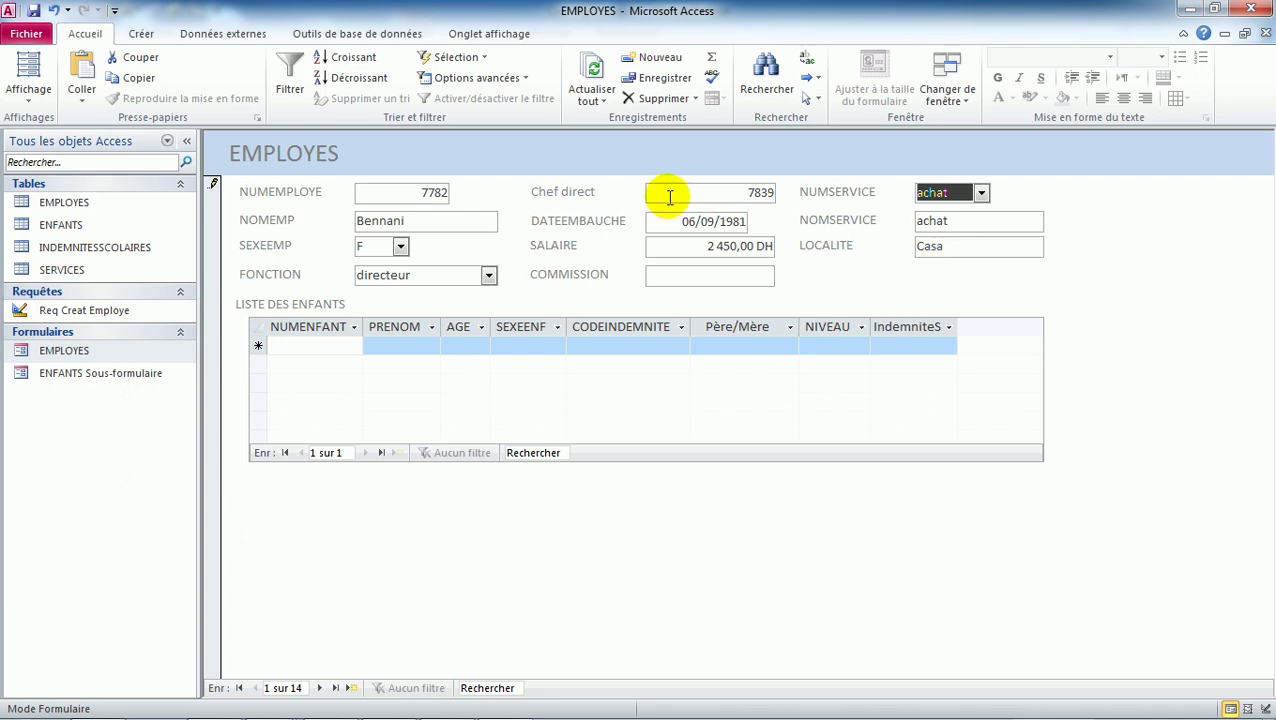
Save the first employee's record and check the NUMSERVICE value stored in the EMPLOYES table.
left_click(208, 342)
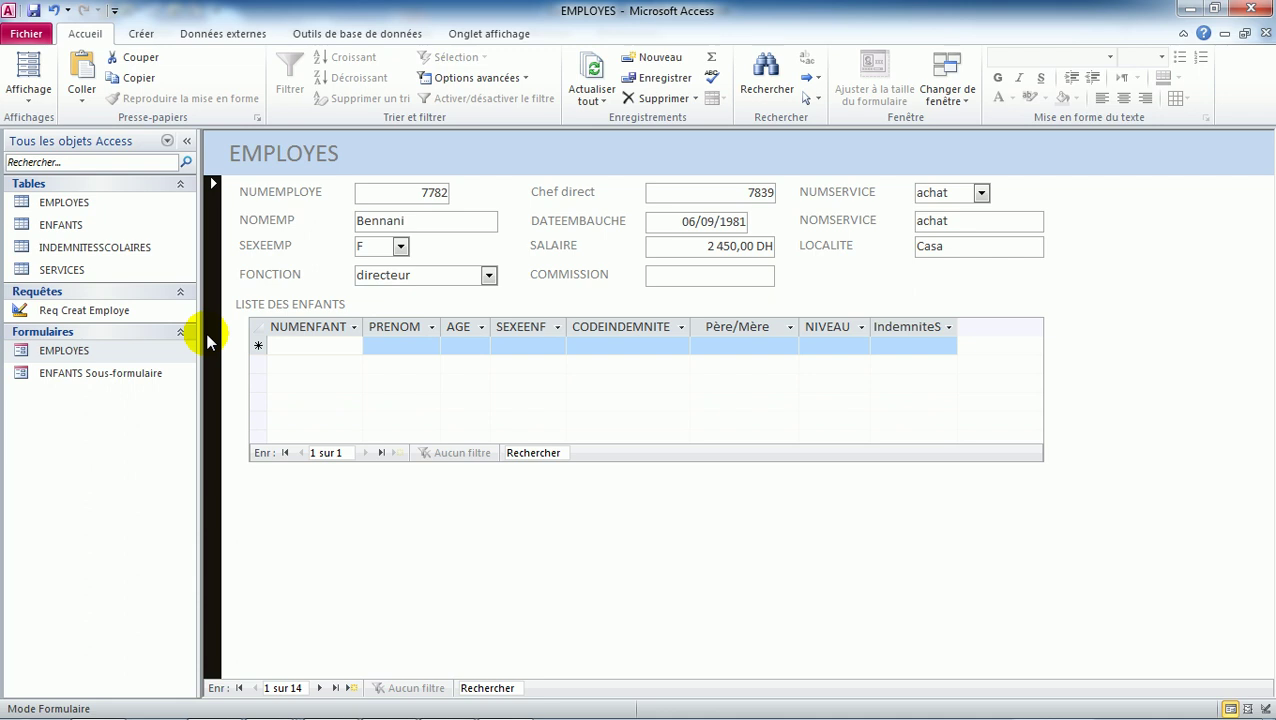
left_click(27, 207)
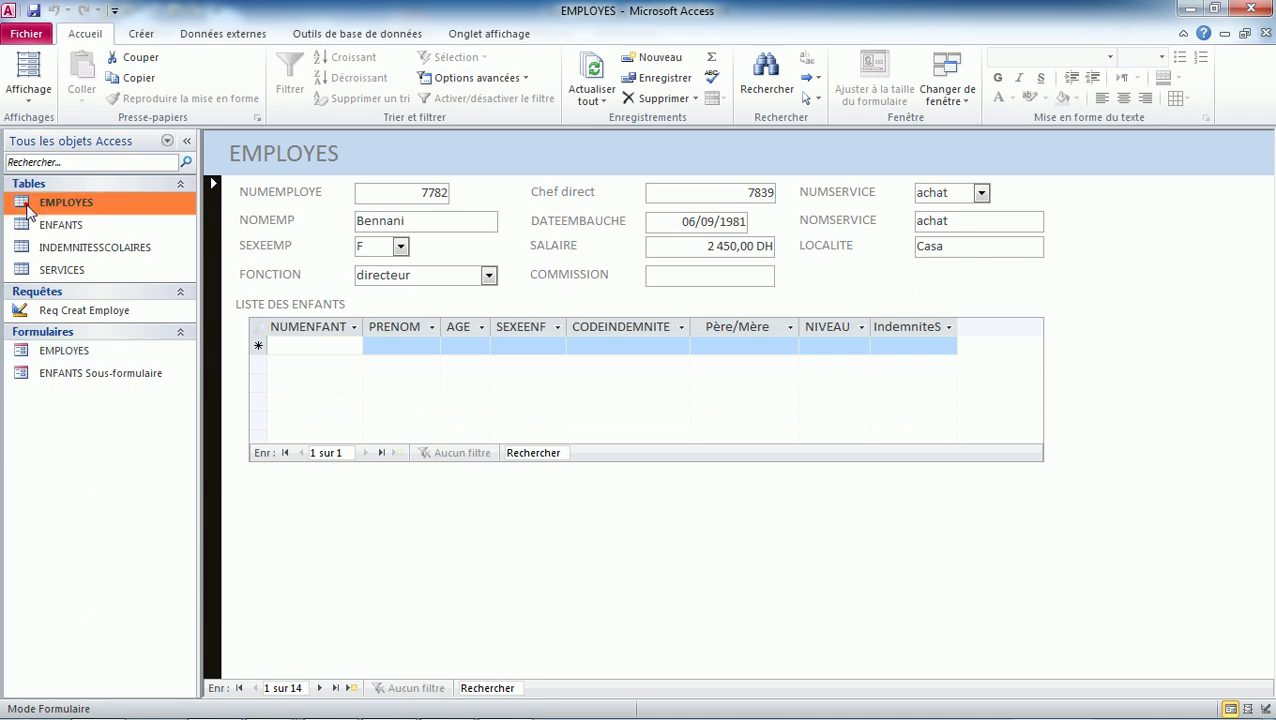
double_click(27, 207)
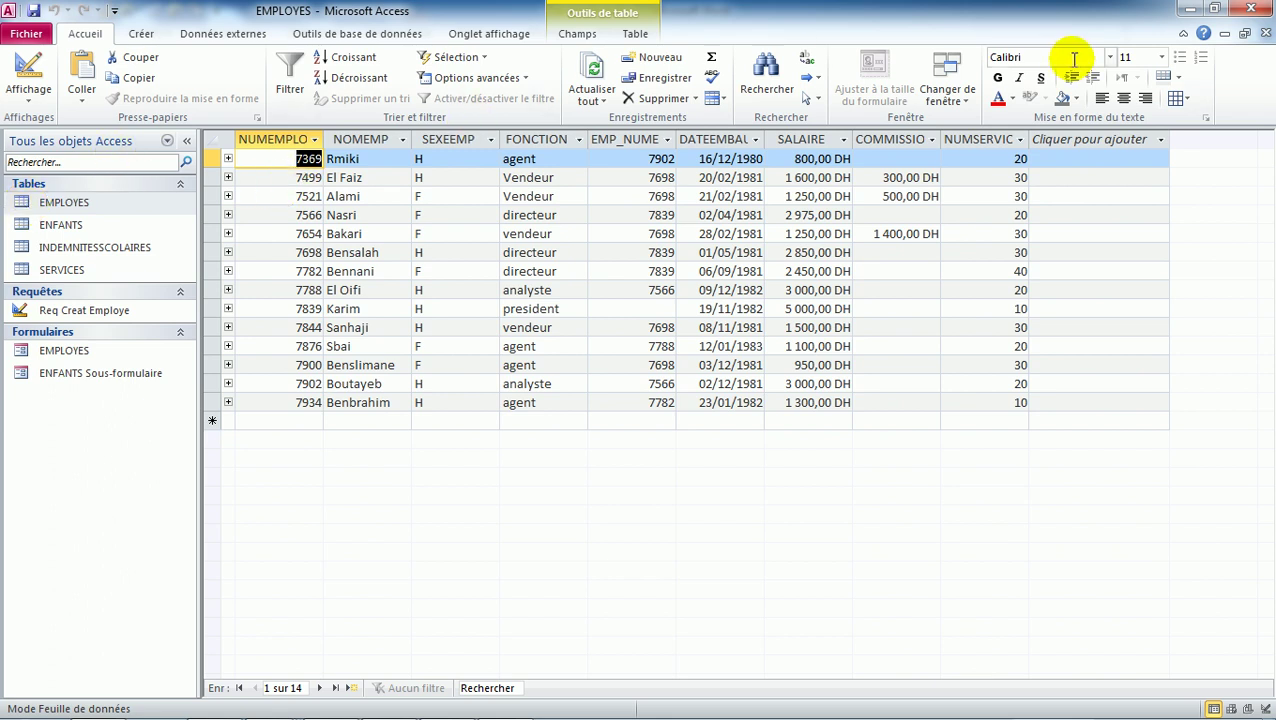
left_click(1265, 33)
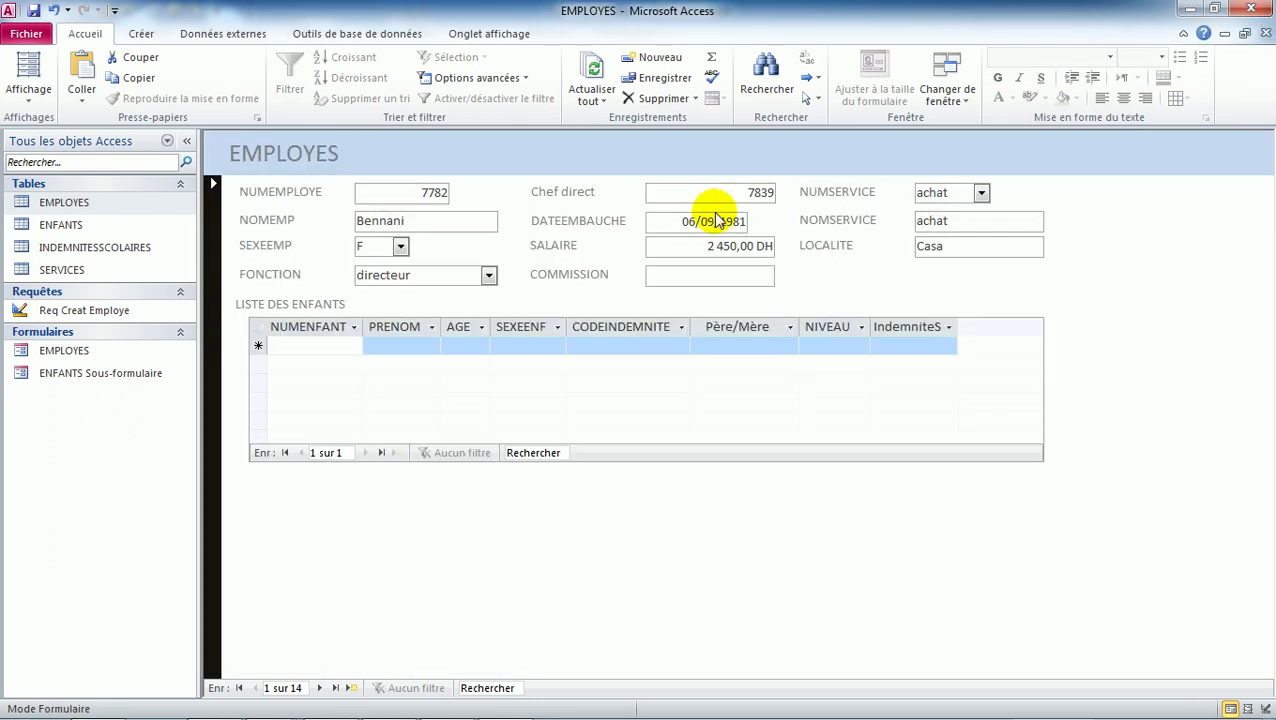
Choose comptabilite in the first employee's NUMSERVICE drop-down list and save the record.
left_click(982, 194)
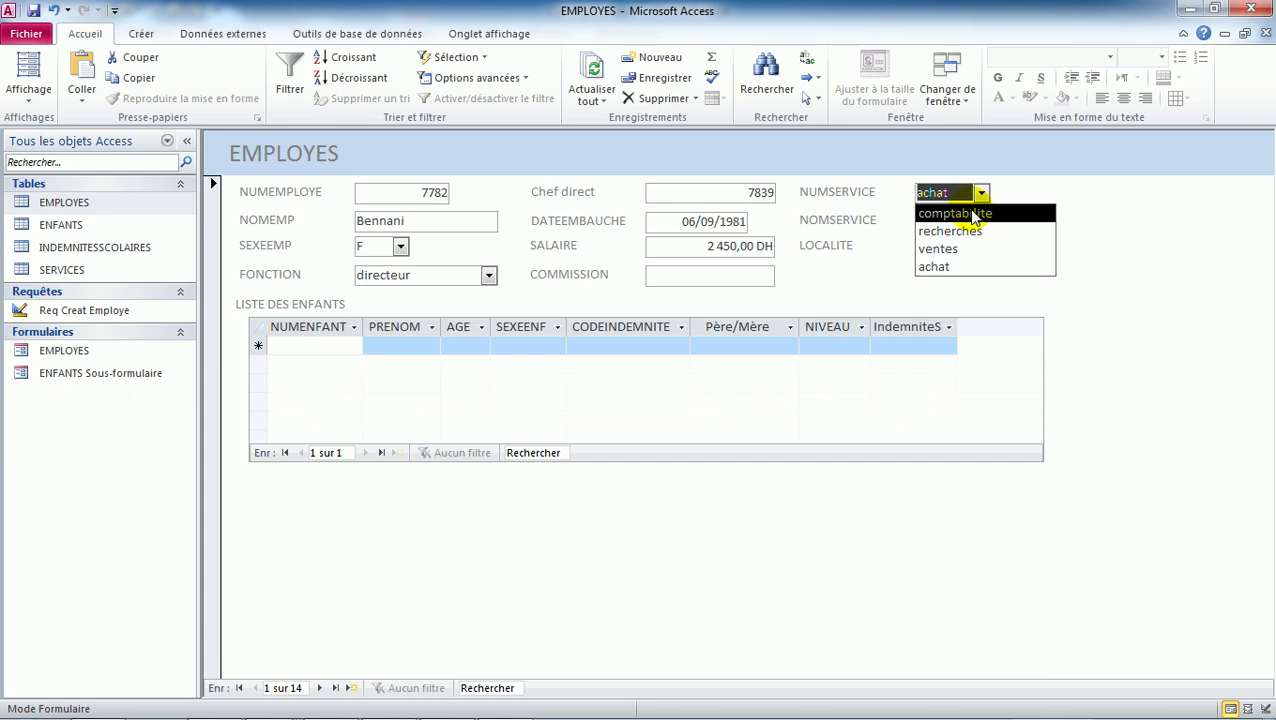
left_click(960, 214)
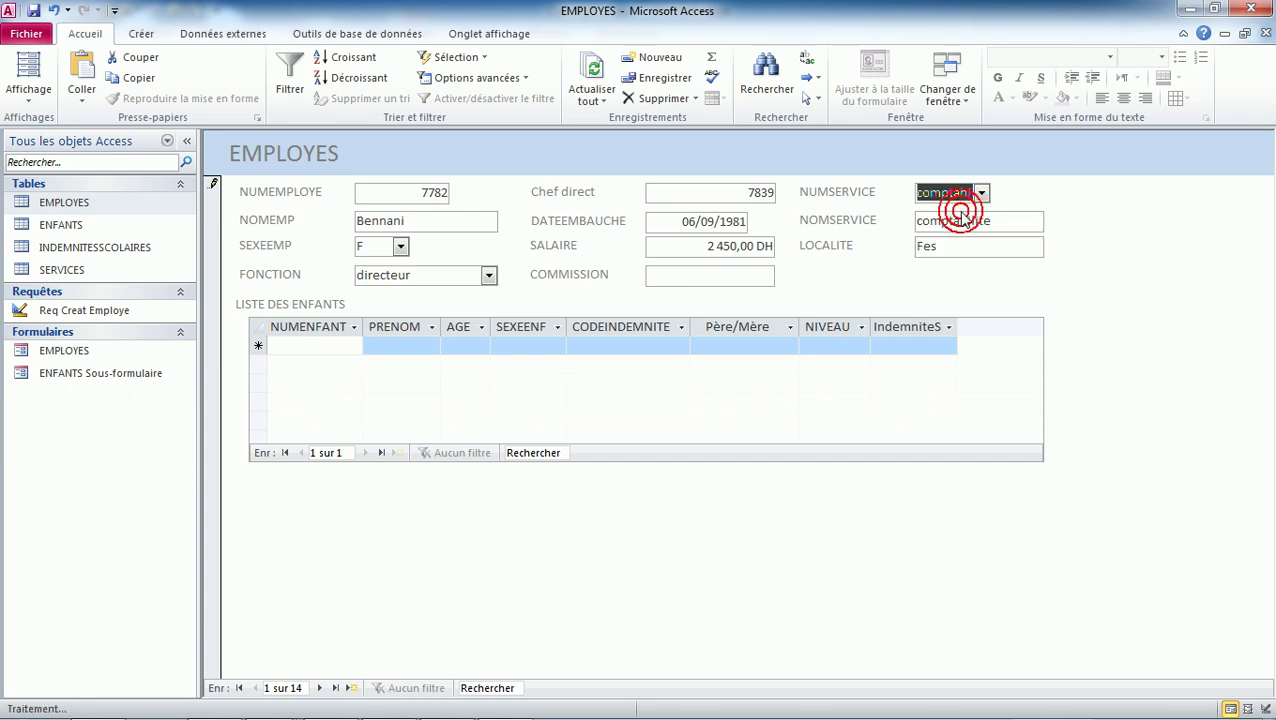
left_click(210, 236)
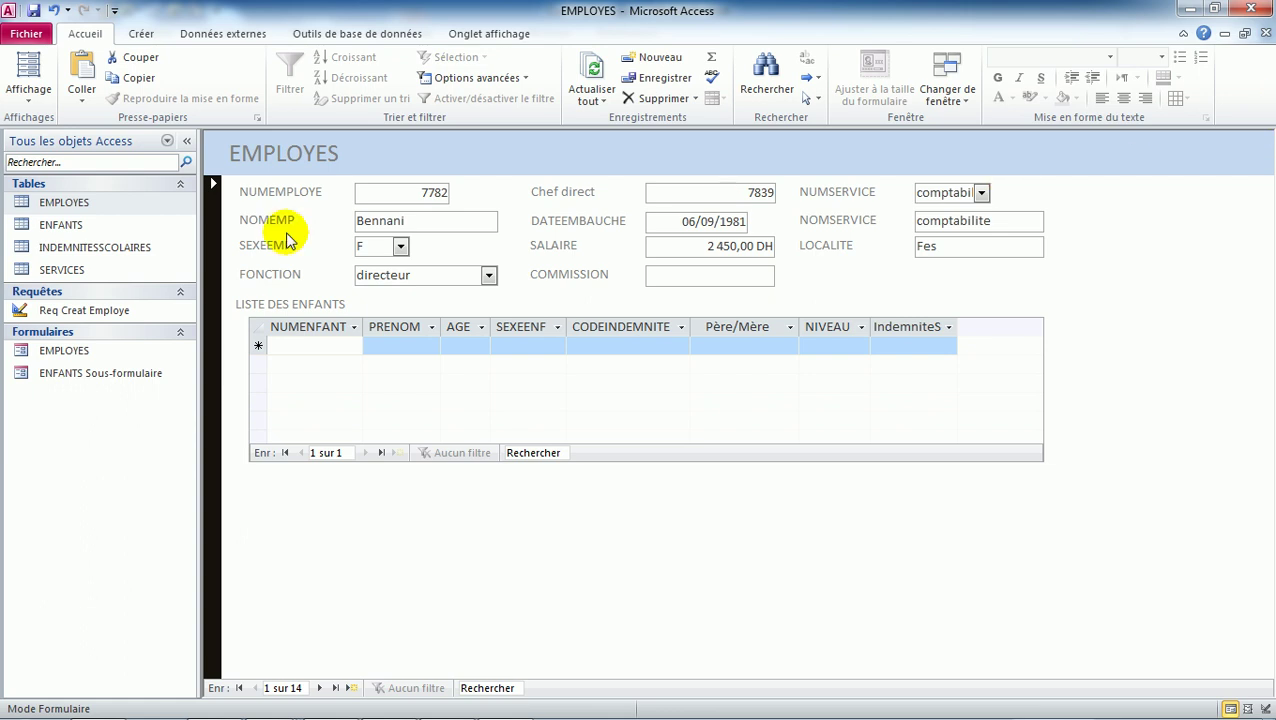
Examine the same employee's row in the EMPLOYES table for the updated service number, and close the table.
double_click(46, 203)
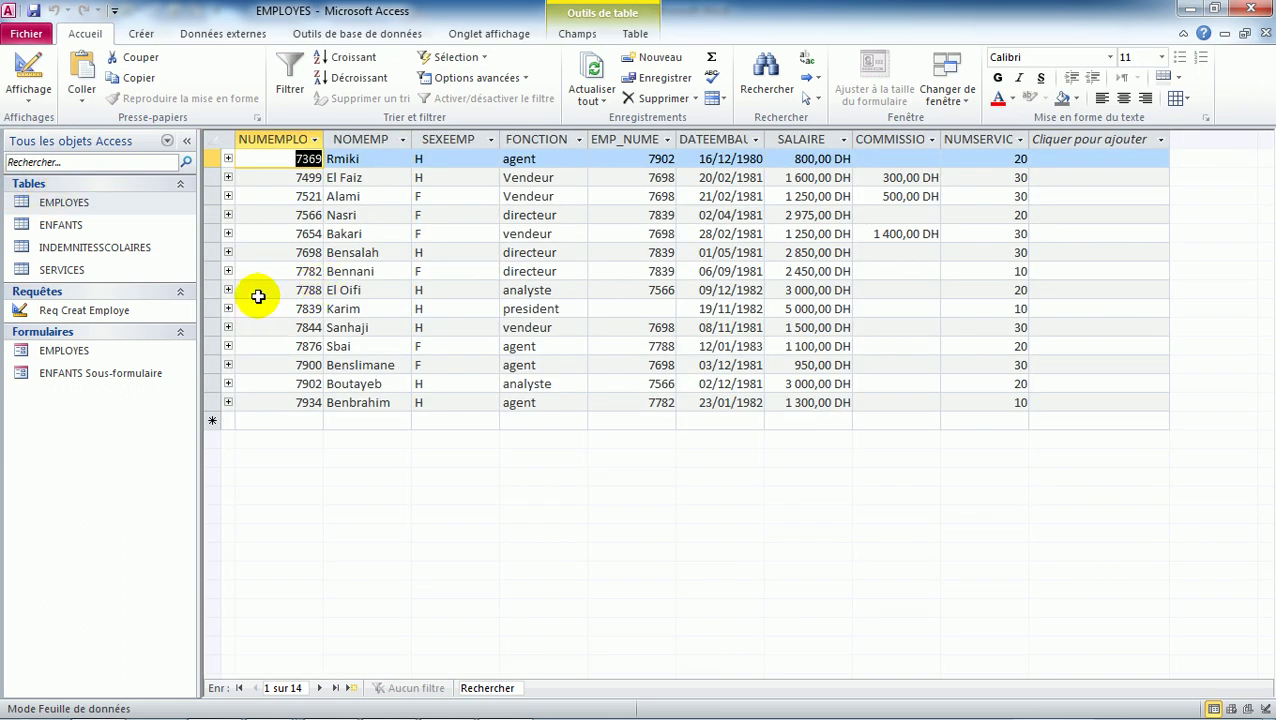
left_click(214, 270)
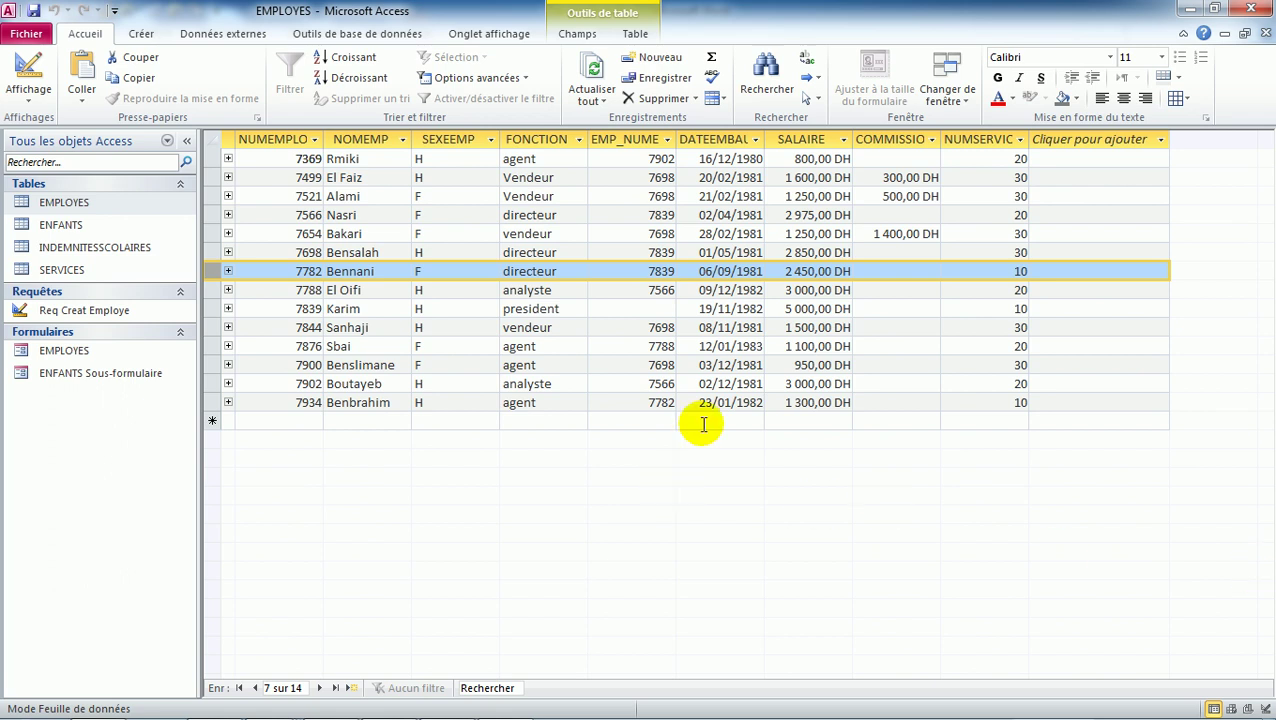
left_click(1265, 33)
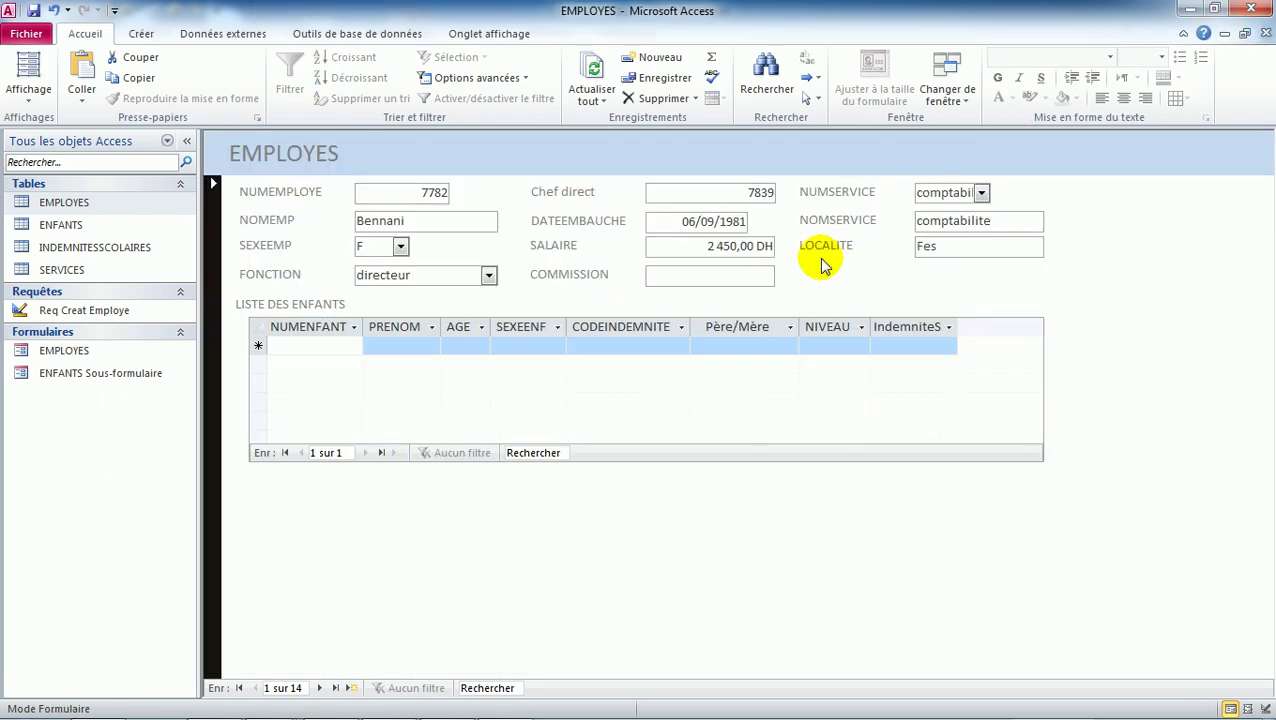
left_click(28, 100)
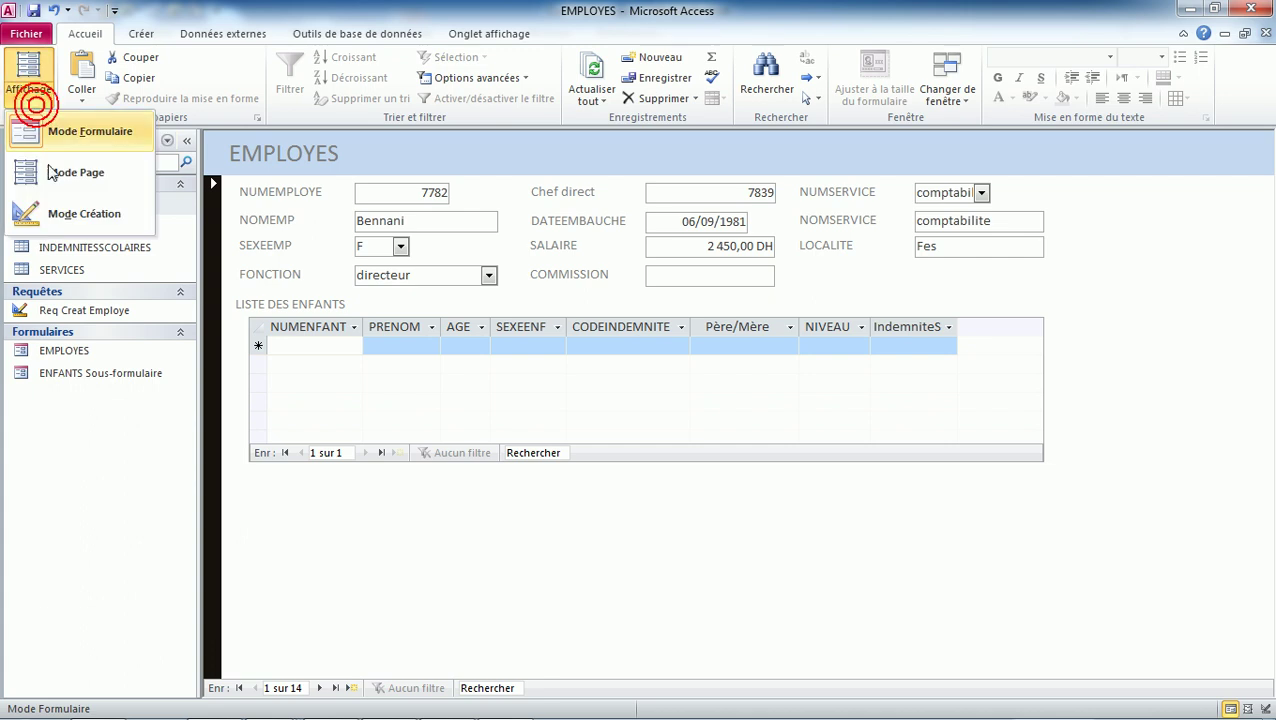
left_click(62, 215)
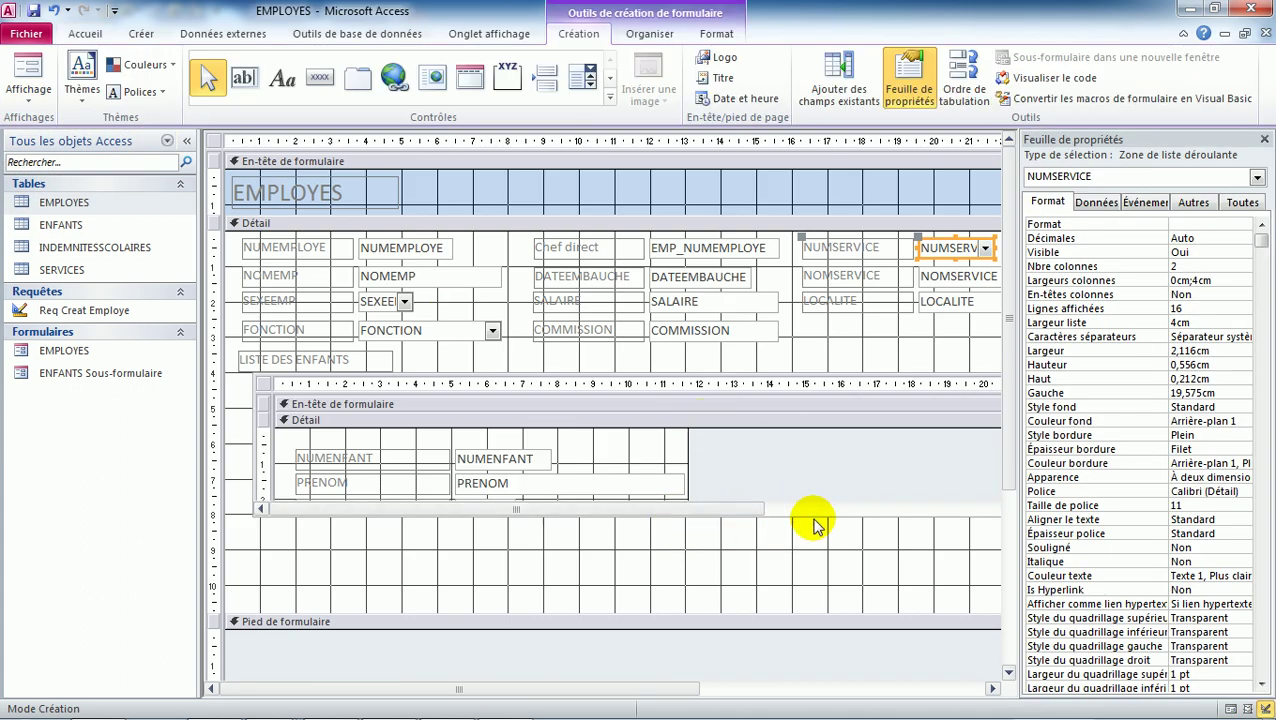
left_click(818, 484)
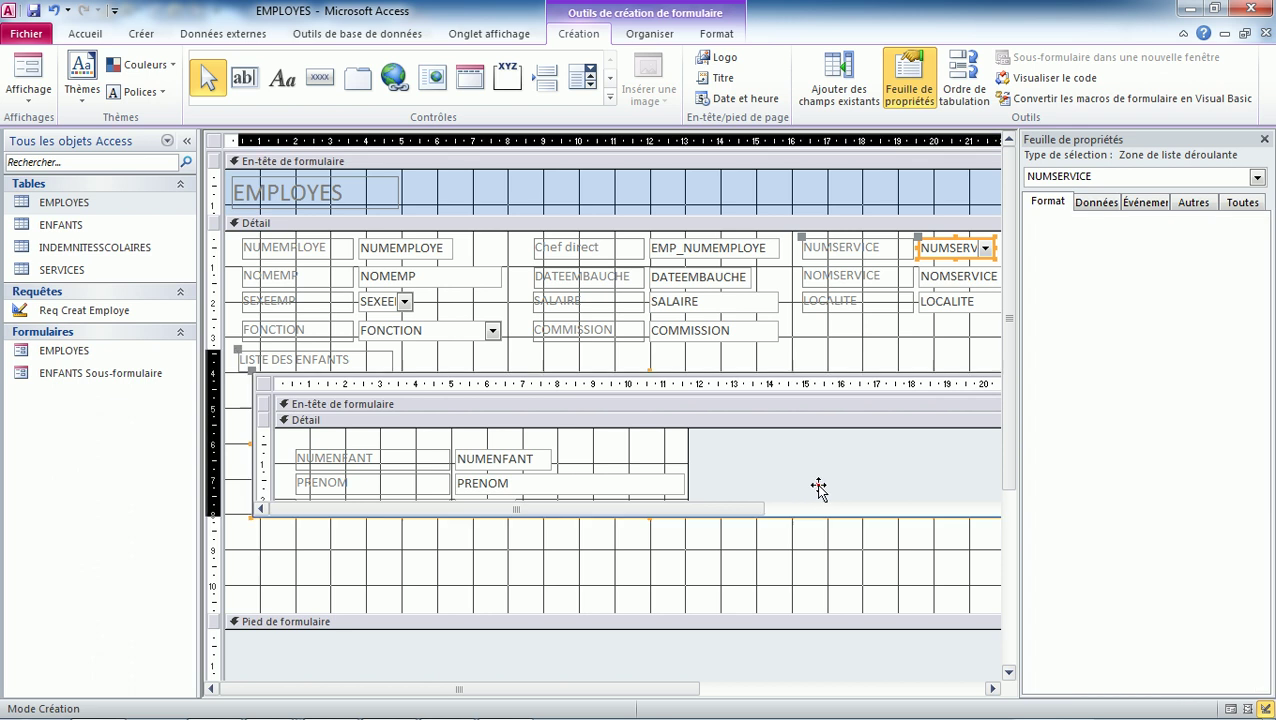
left_click(28, 68)
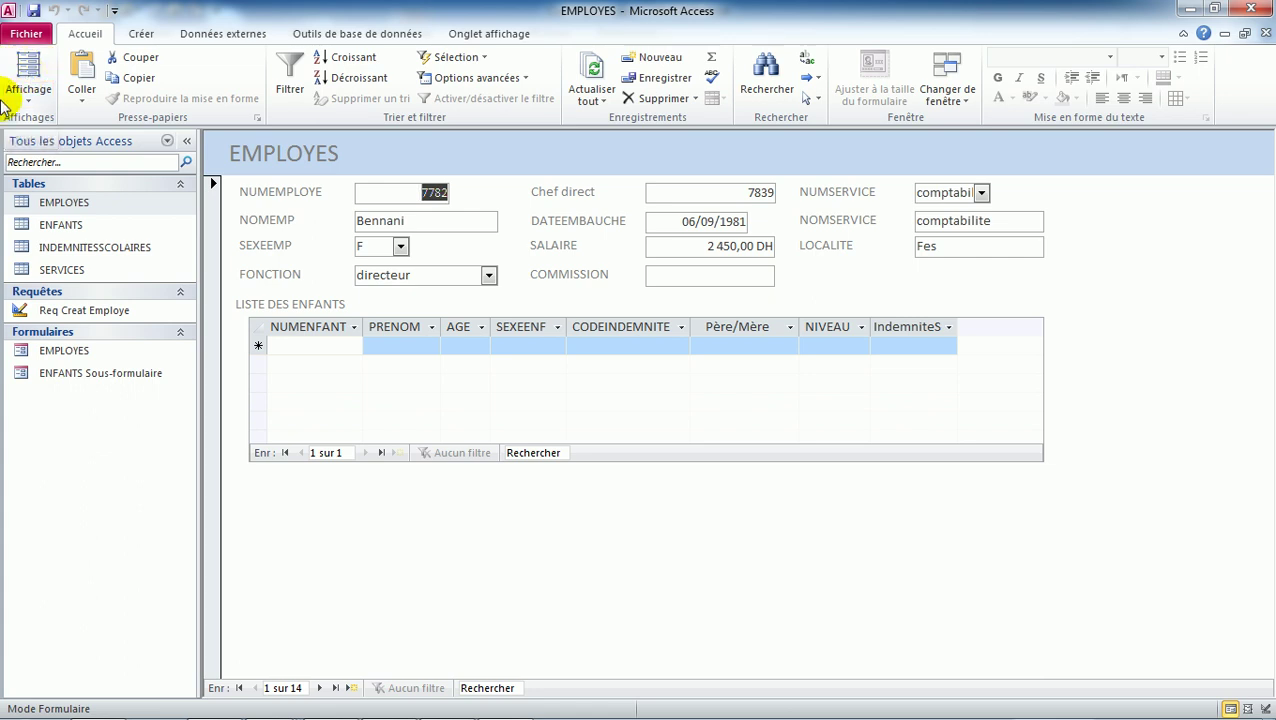
Check which child numbers are already used in the ENFANTS table before filling the children list.
left_click(300, 347)
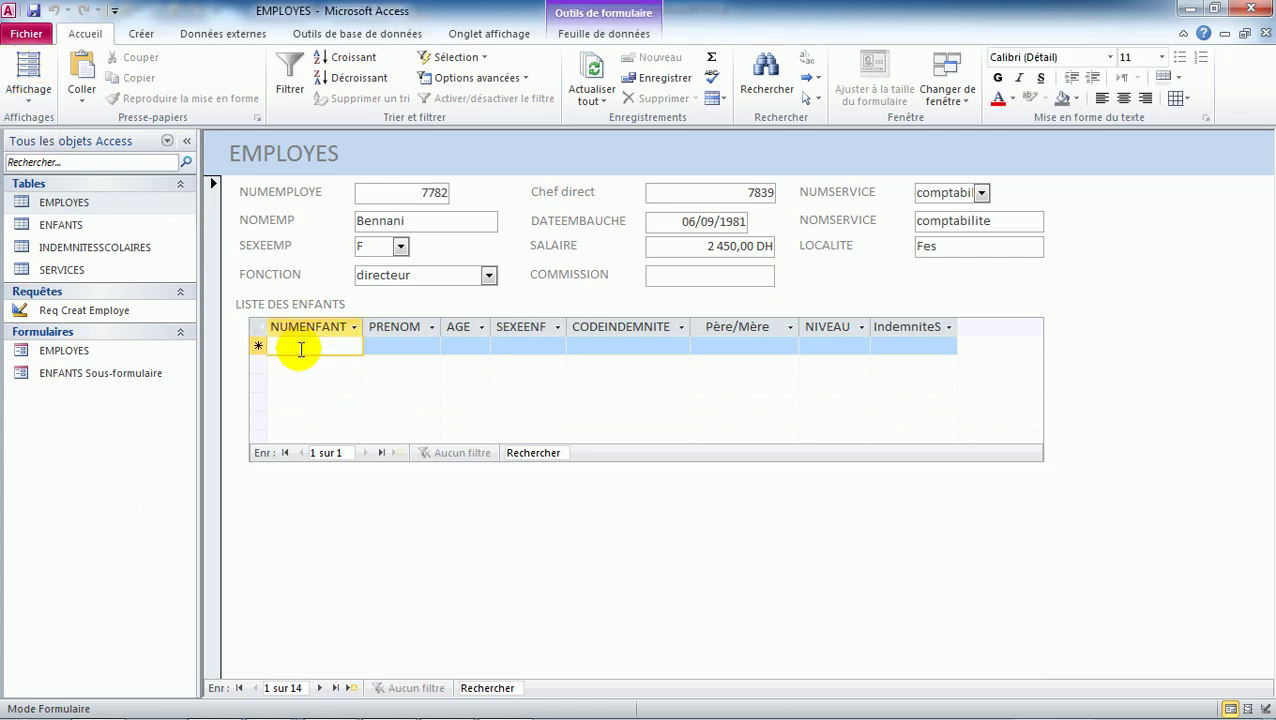
double_click(22, 228)
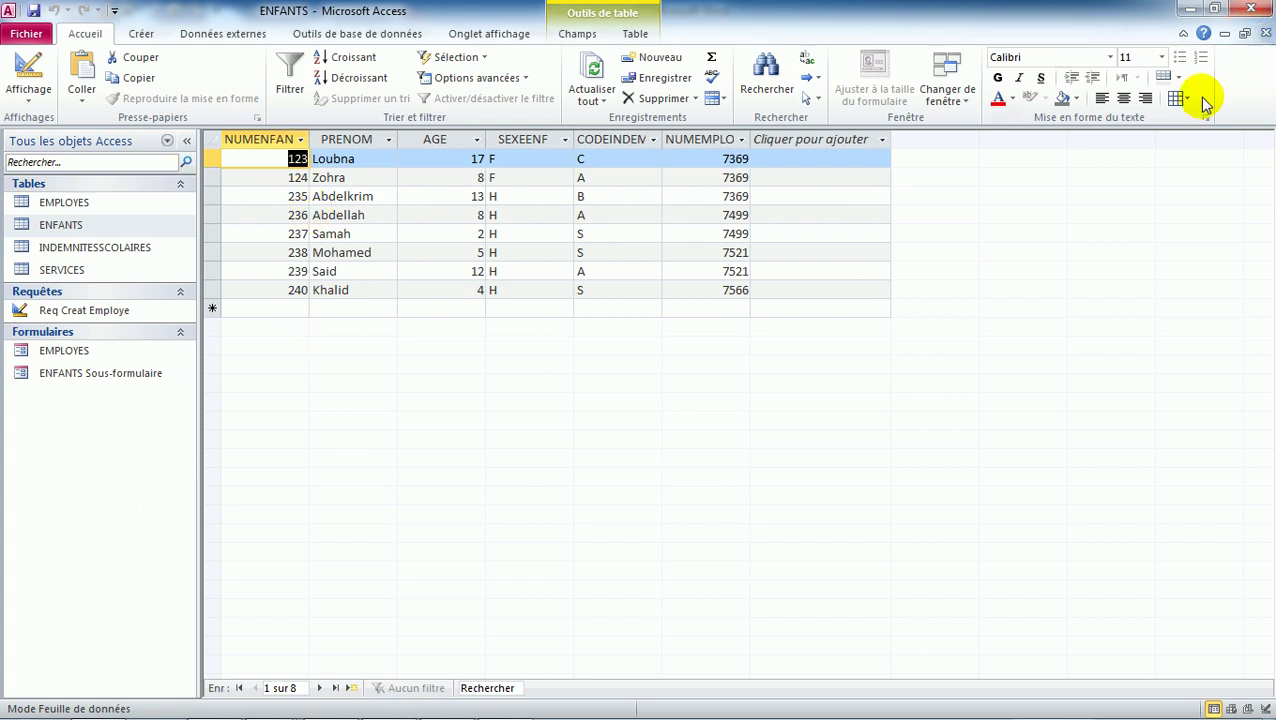
left_click(1266, 33)
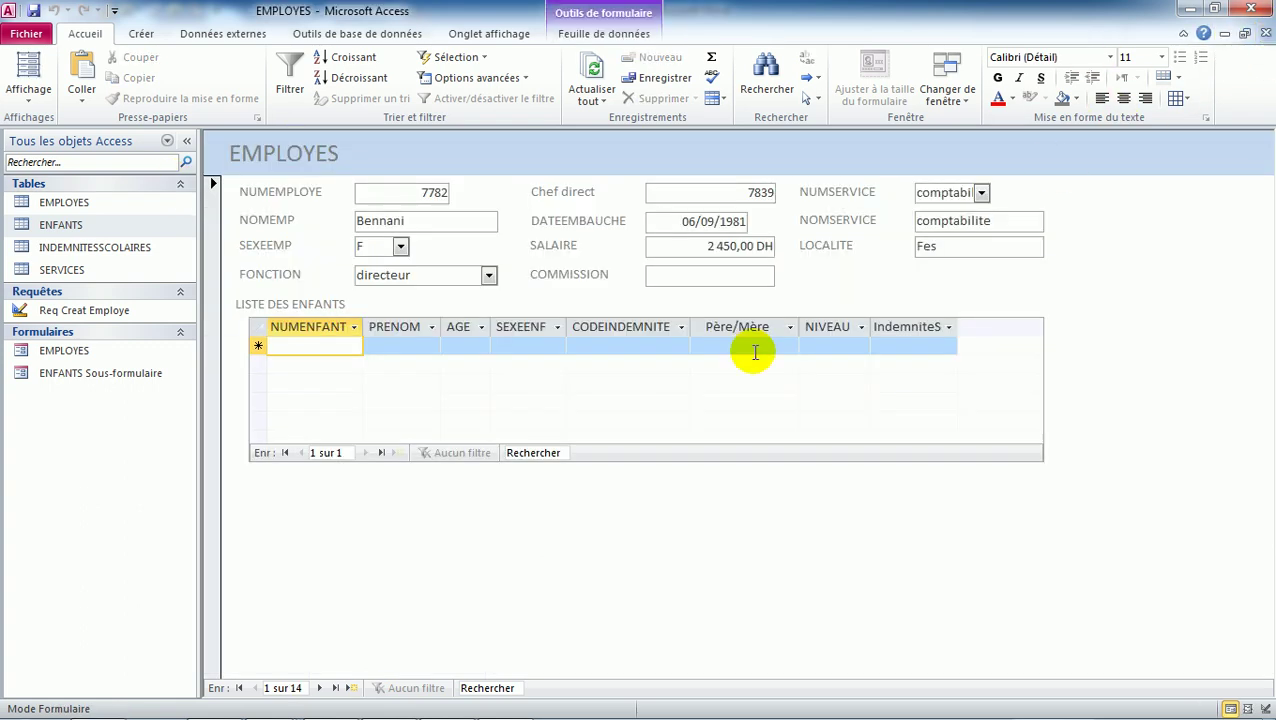
Add a child to the employee's LISTE DES ENFANTS with NUMENFANT 300, a first name, age 5 and sex F.
type("300")
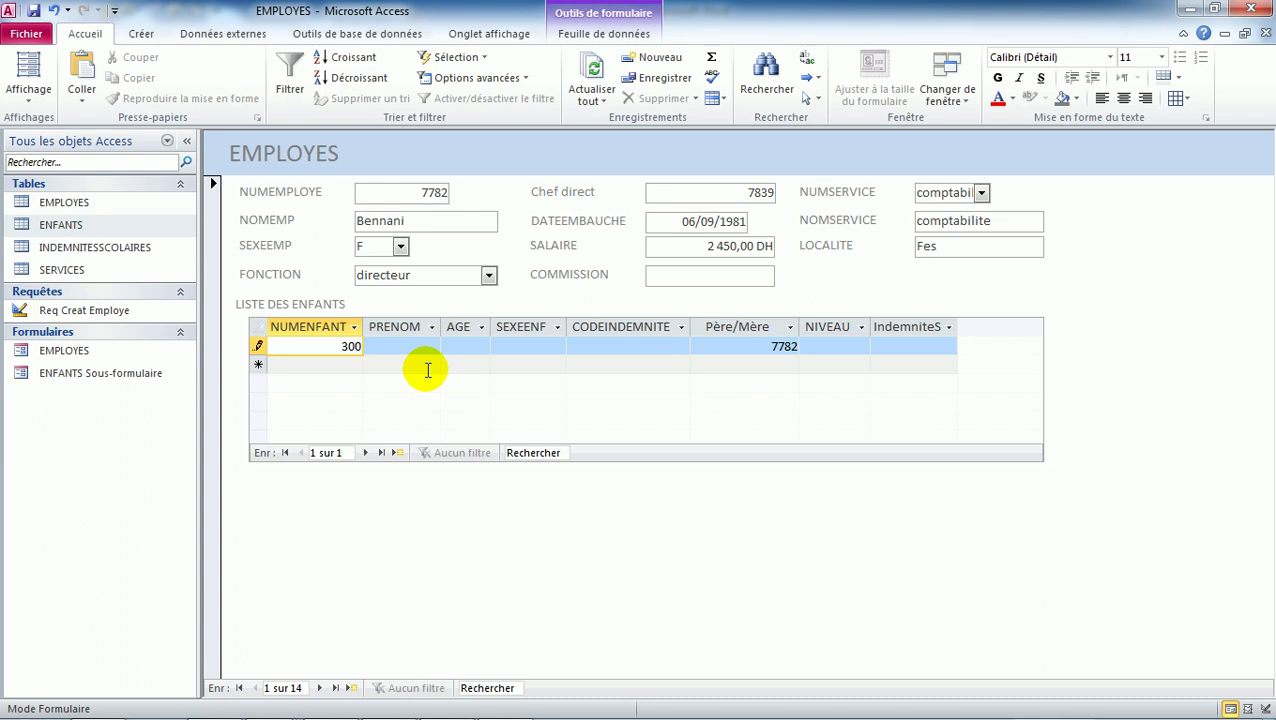
left_click(399, 348)
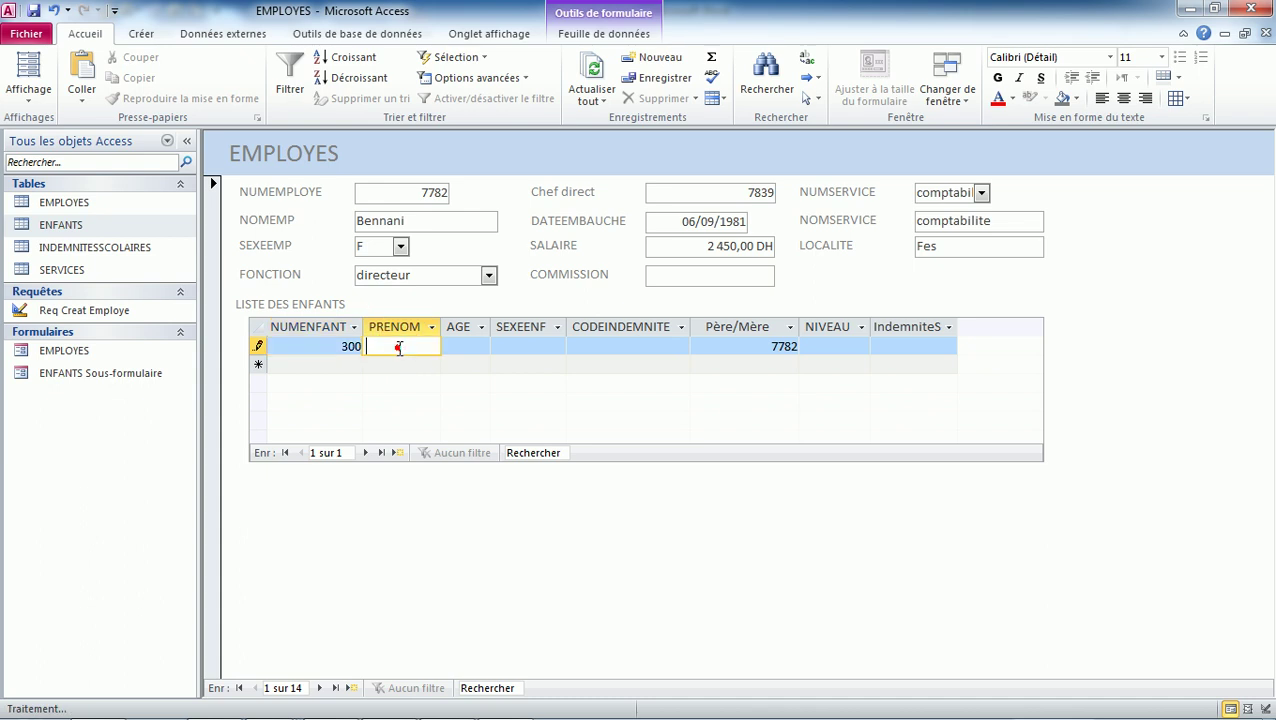
type("Sara")
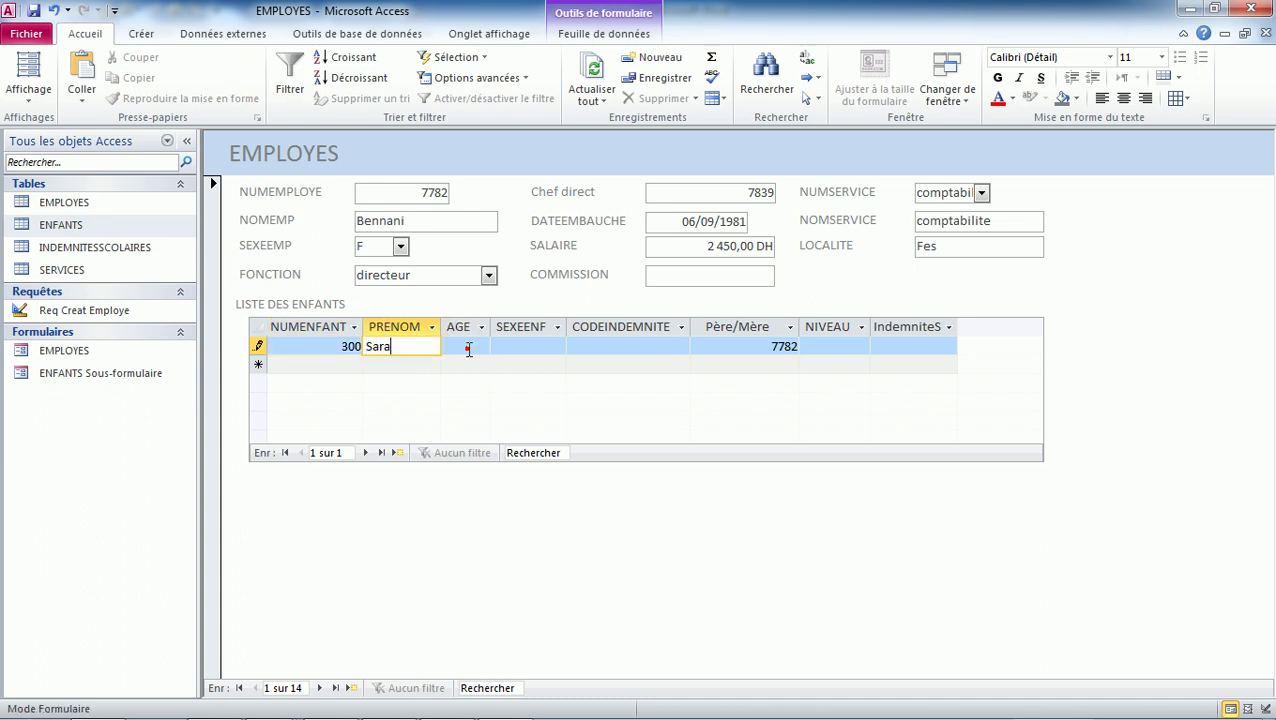
left_click(469, 349)
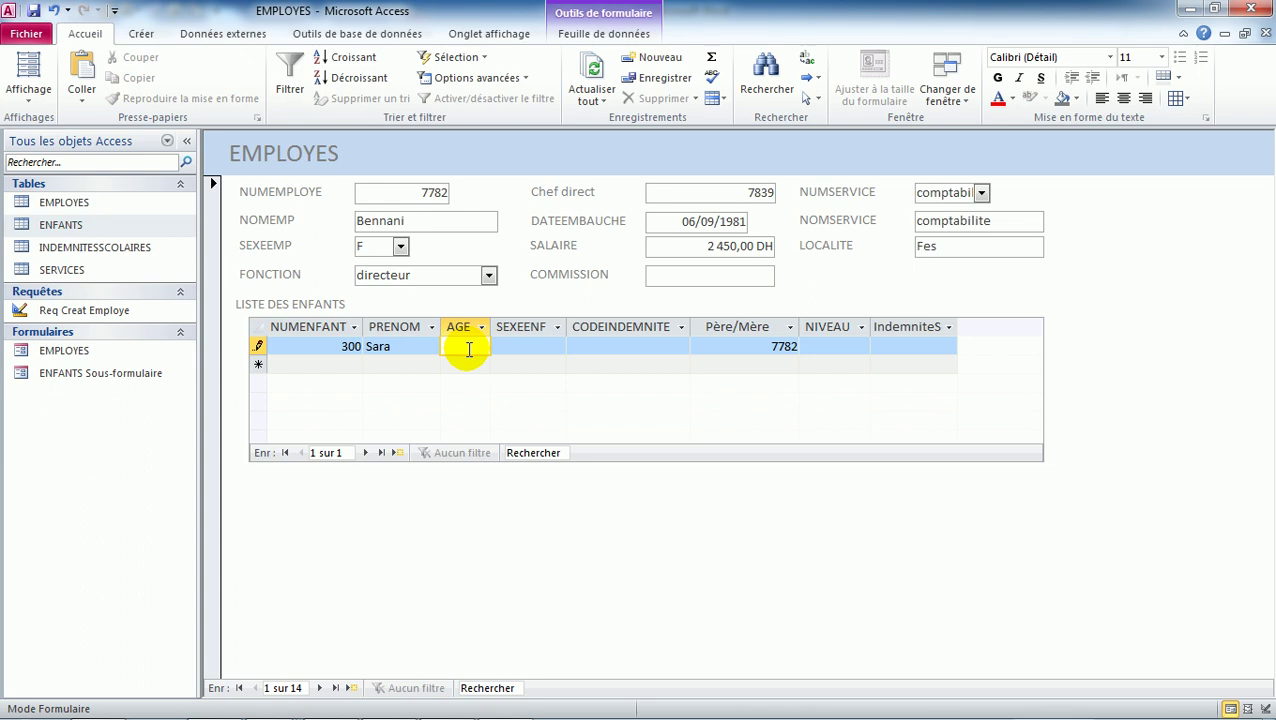
type("1")
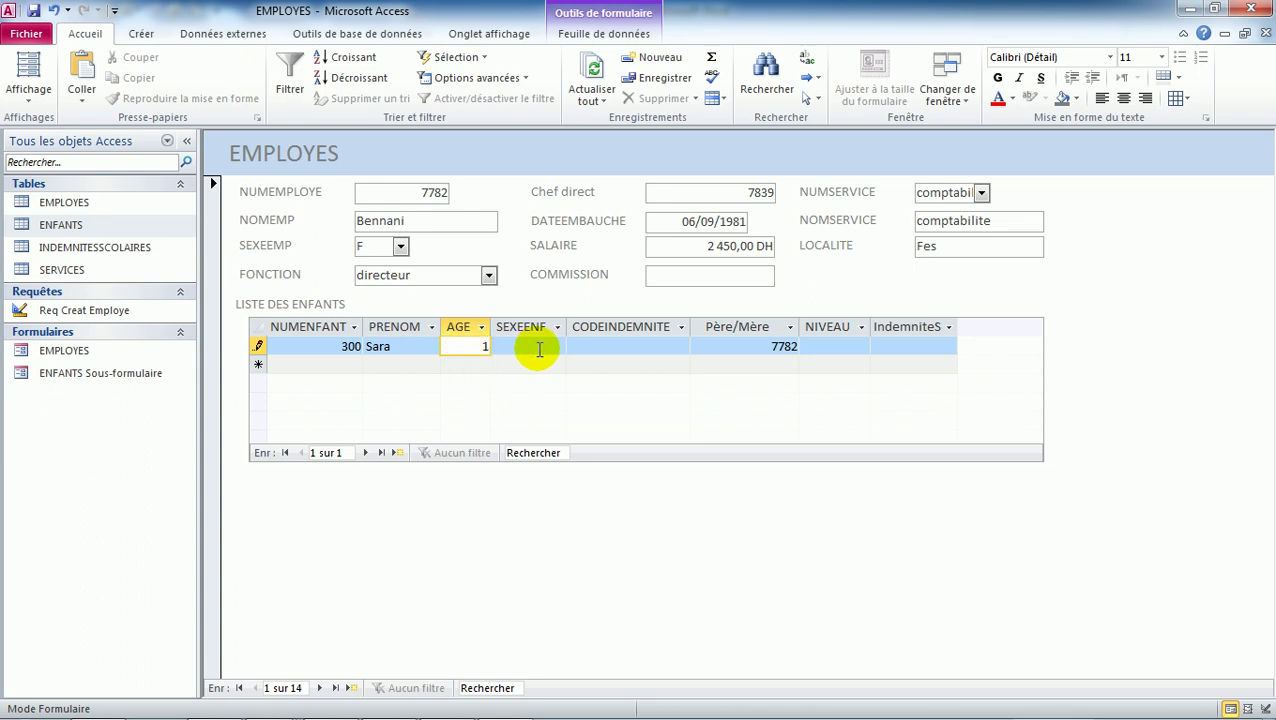
key("BackSpace")
type("5")
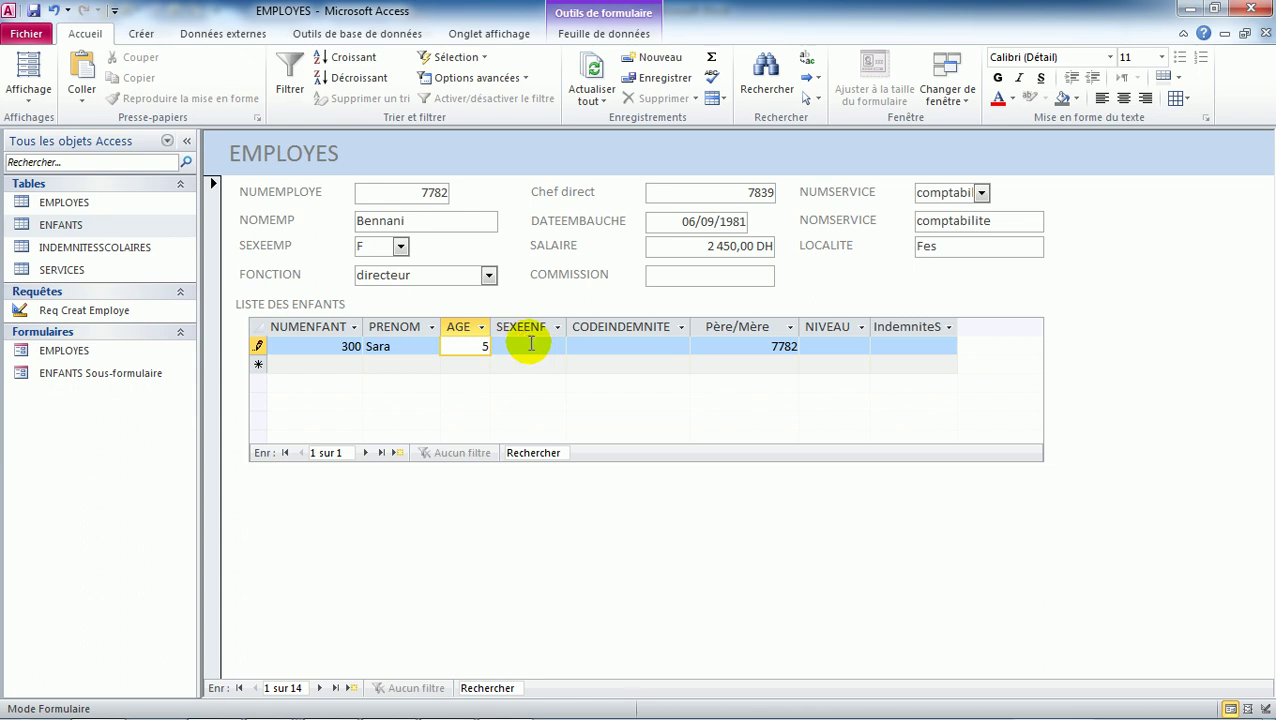
left_click(528, 346)
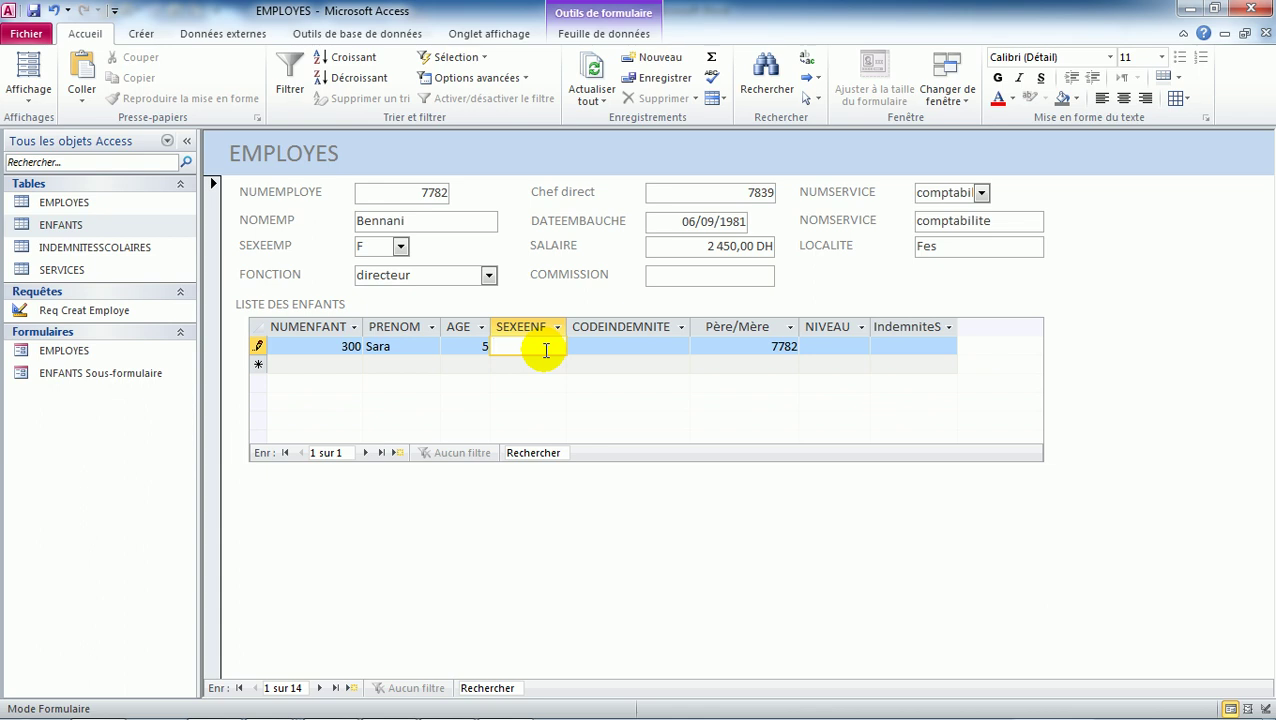
type("D")
key("BackSpace")
type("F")
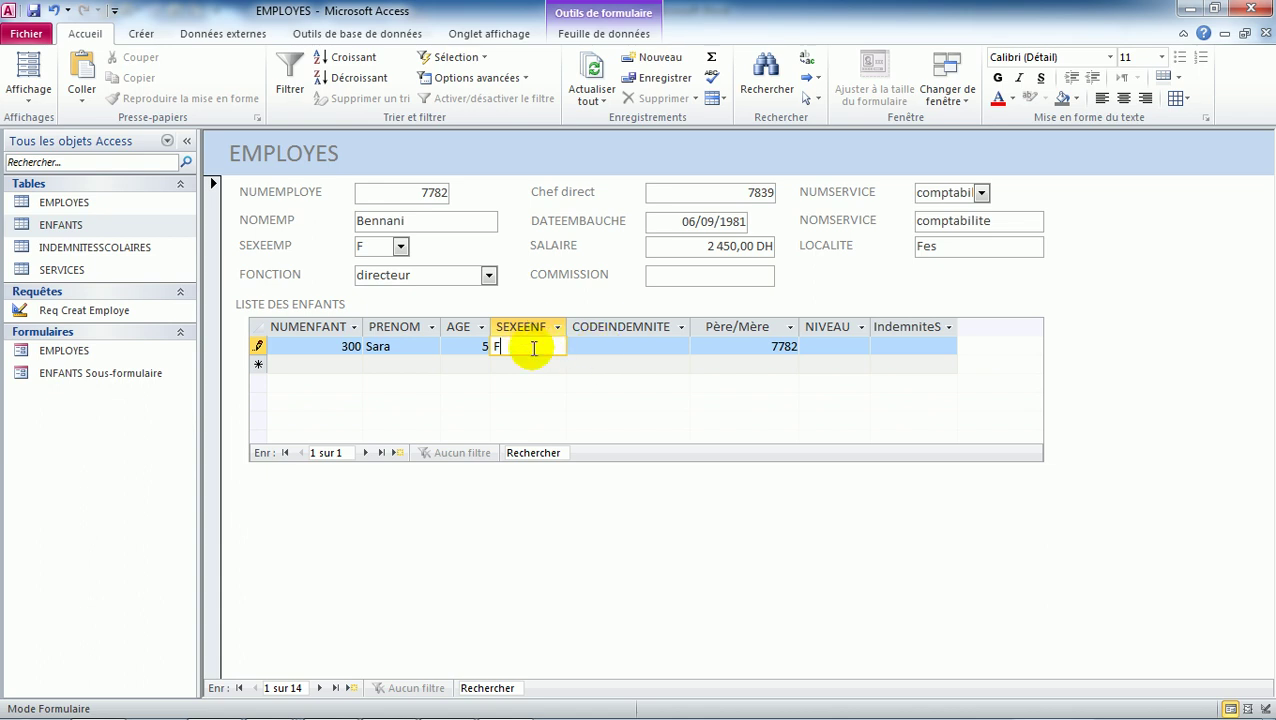
Look up the available allowance codes and school levels in the INDEMNITESSCOLAIRES table for the child's CODEINDEMNITE field.
left_click(624, 345)
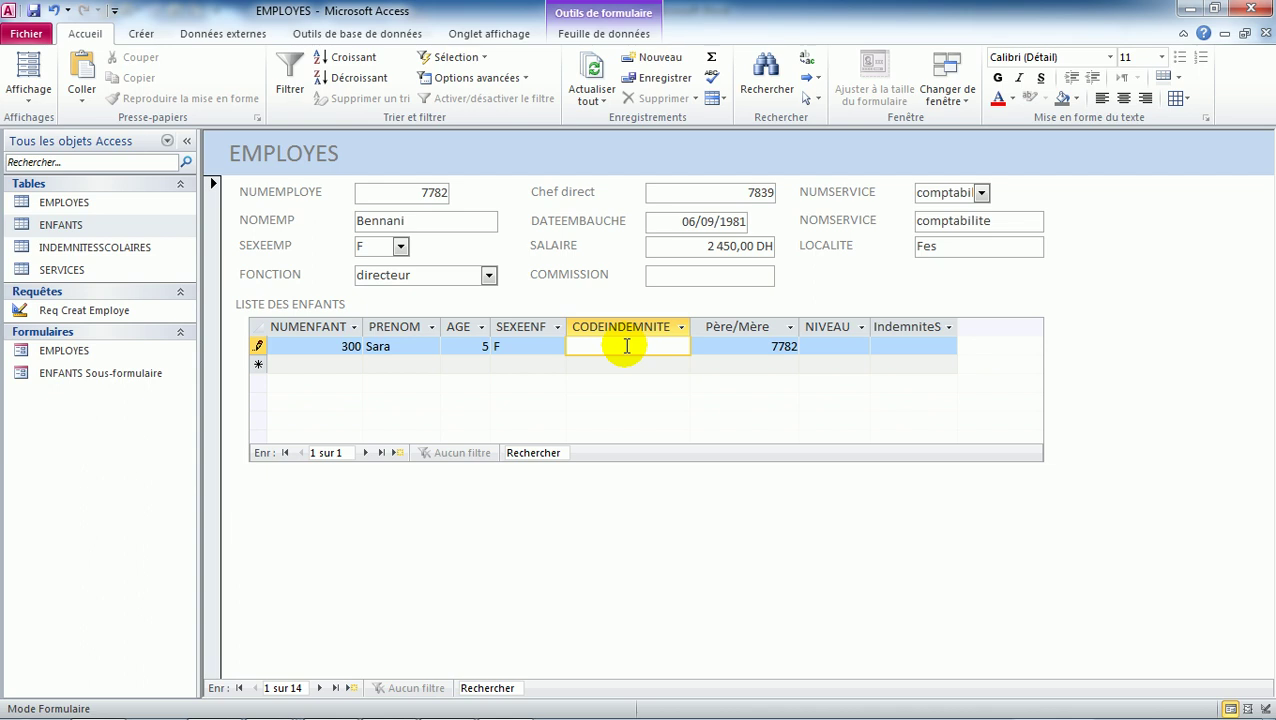
left_click(114, 245)
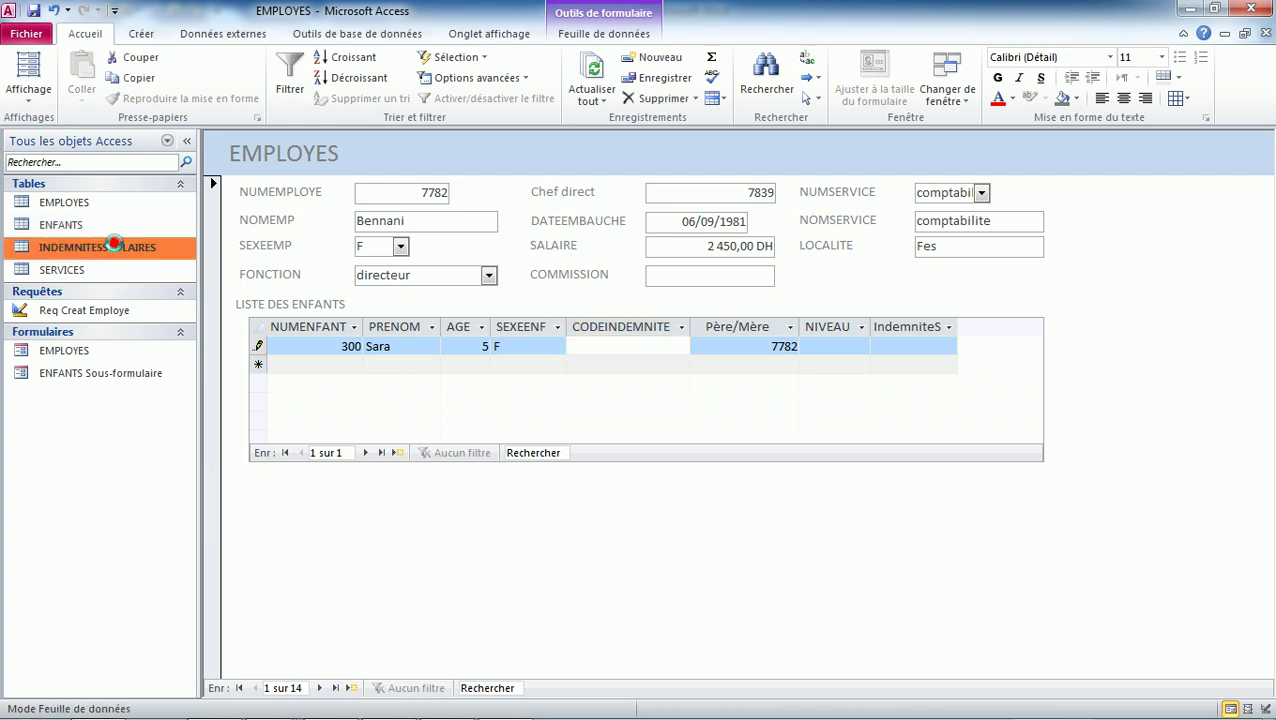
double_click(114, 245)
left_click(276, 140)
left_click(279, 147)
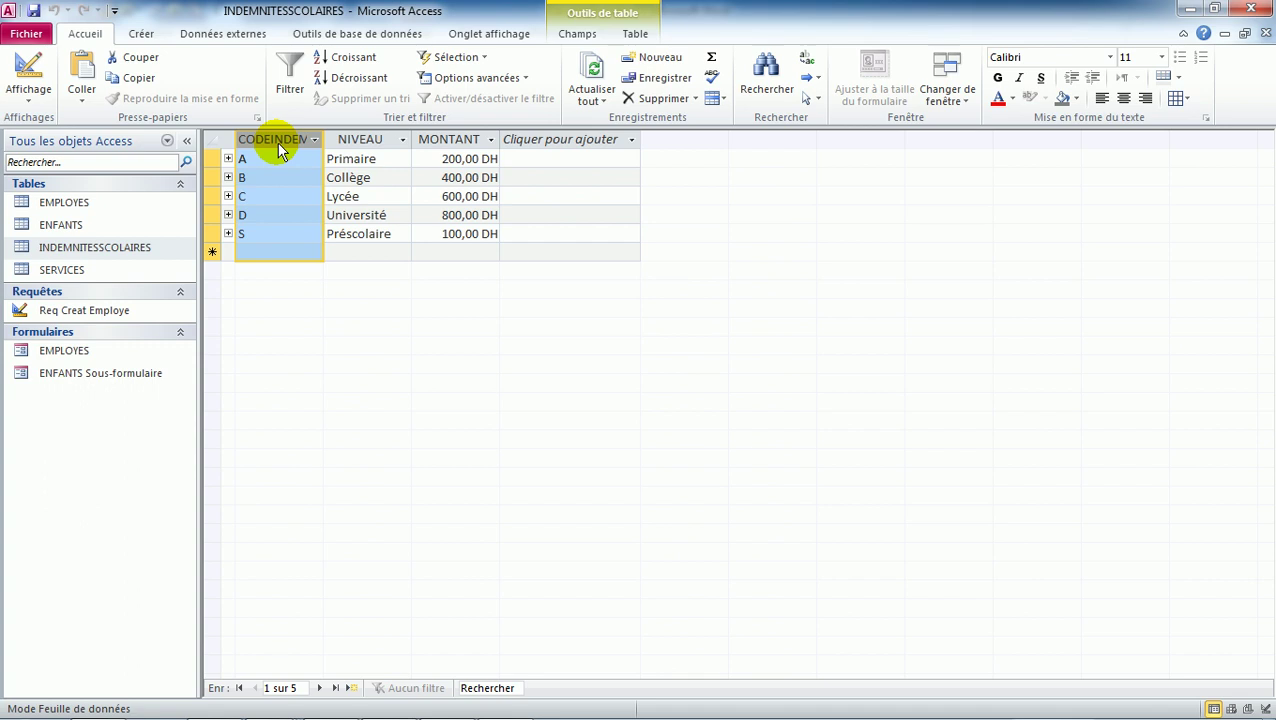
left_click(1265, 35)
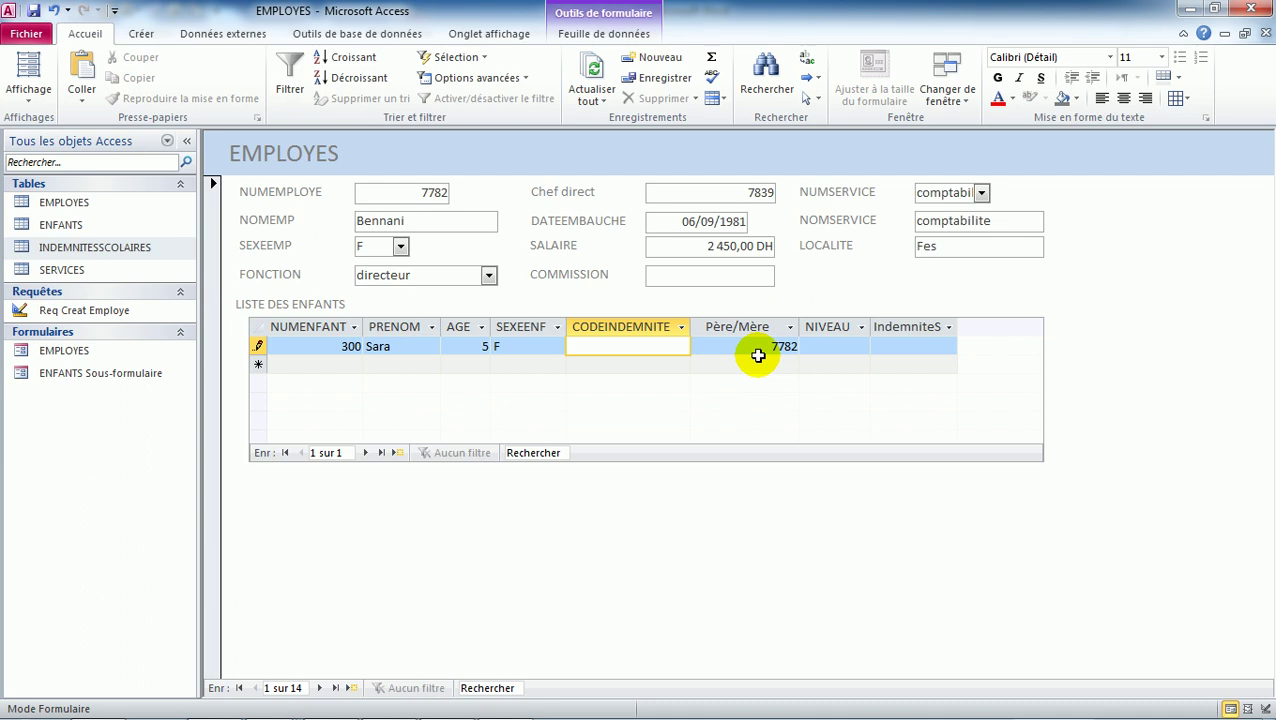
Set the new child's CODEINDEMNITE to A and save the row.
type("A")
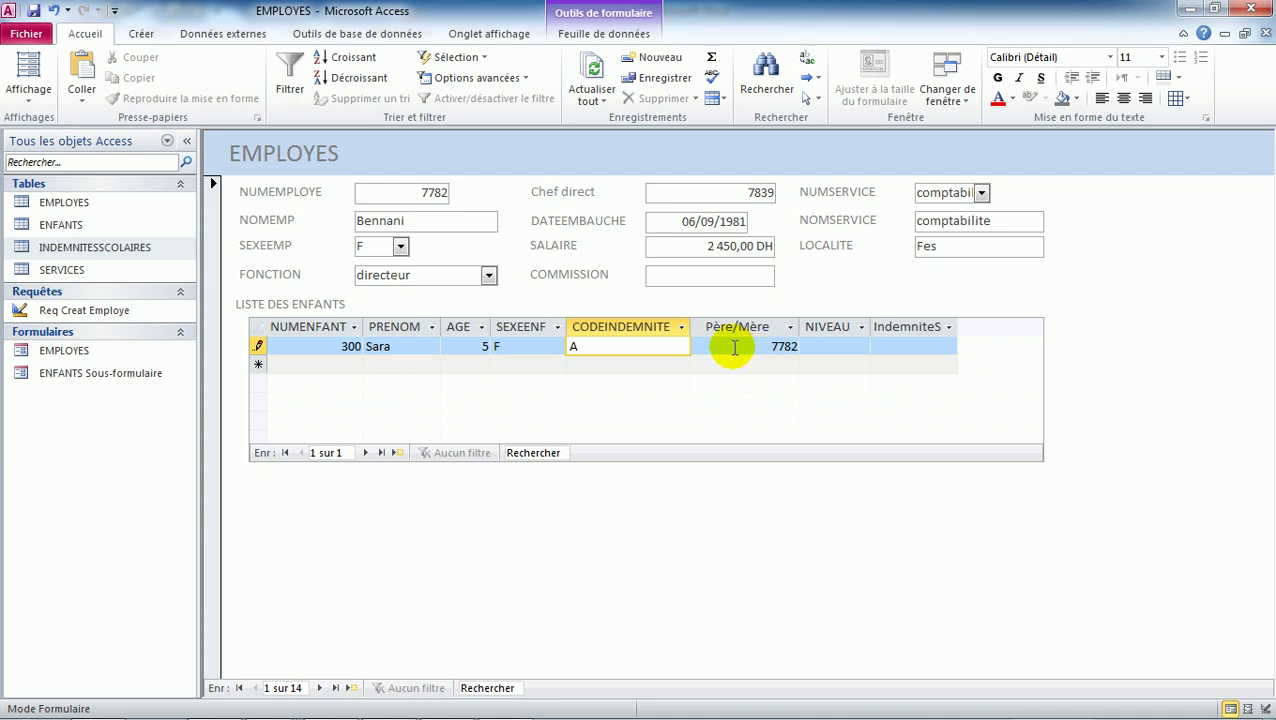
left_click(741, 346)
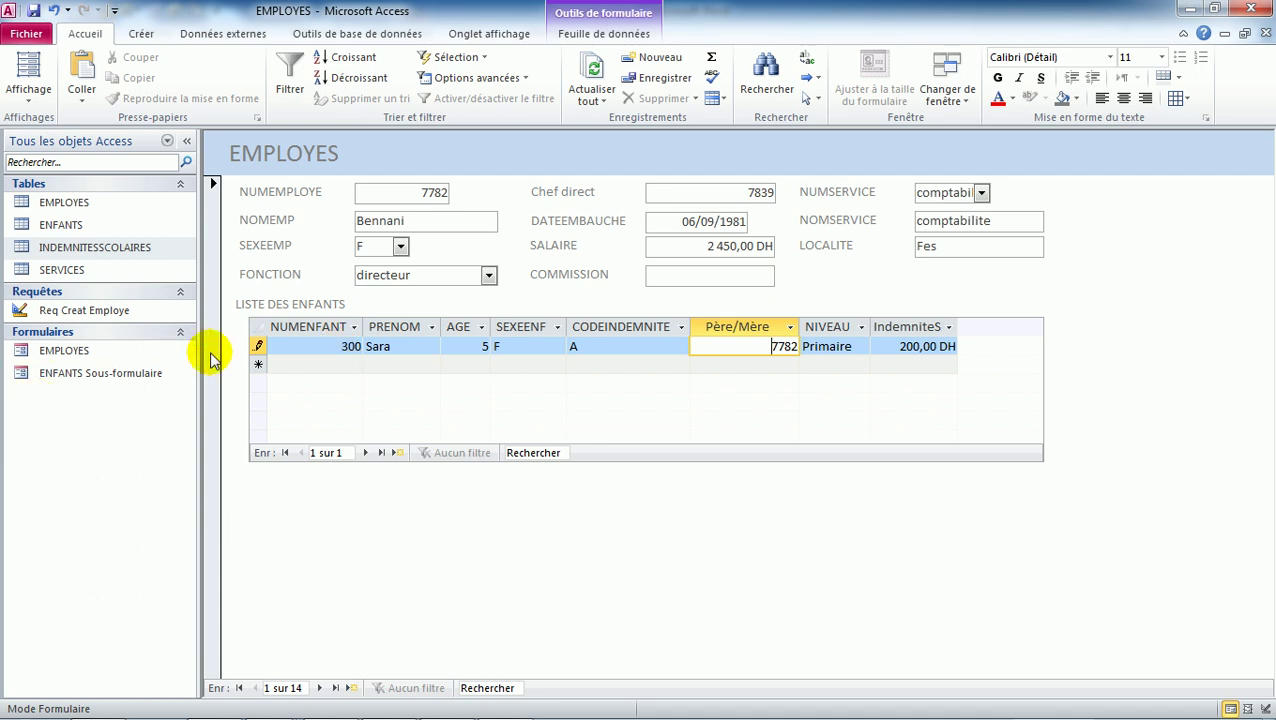
left_click(257, 345)
left_click(257, 343)
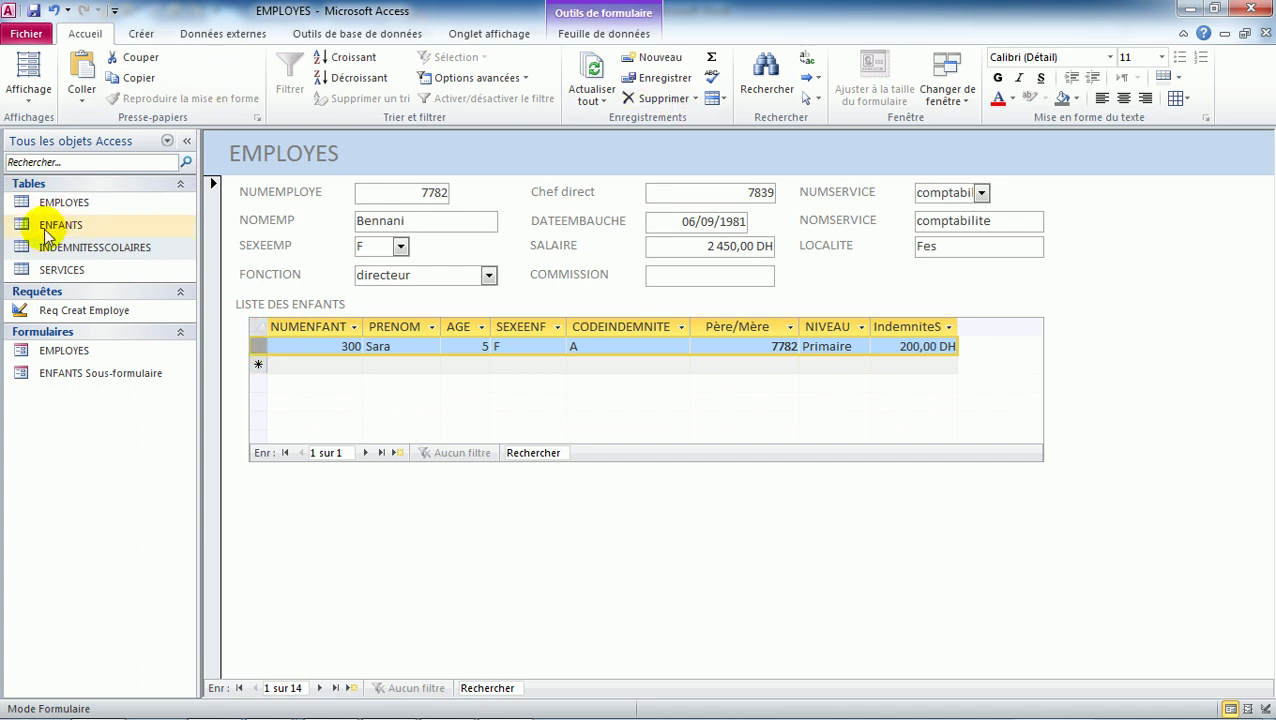
Open the EMPLOYES table, insert ENFANTS as its subdatasheet, and show the same employee's children.
double_click(24, 207)
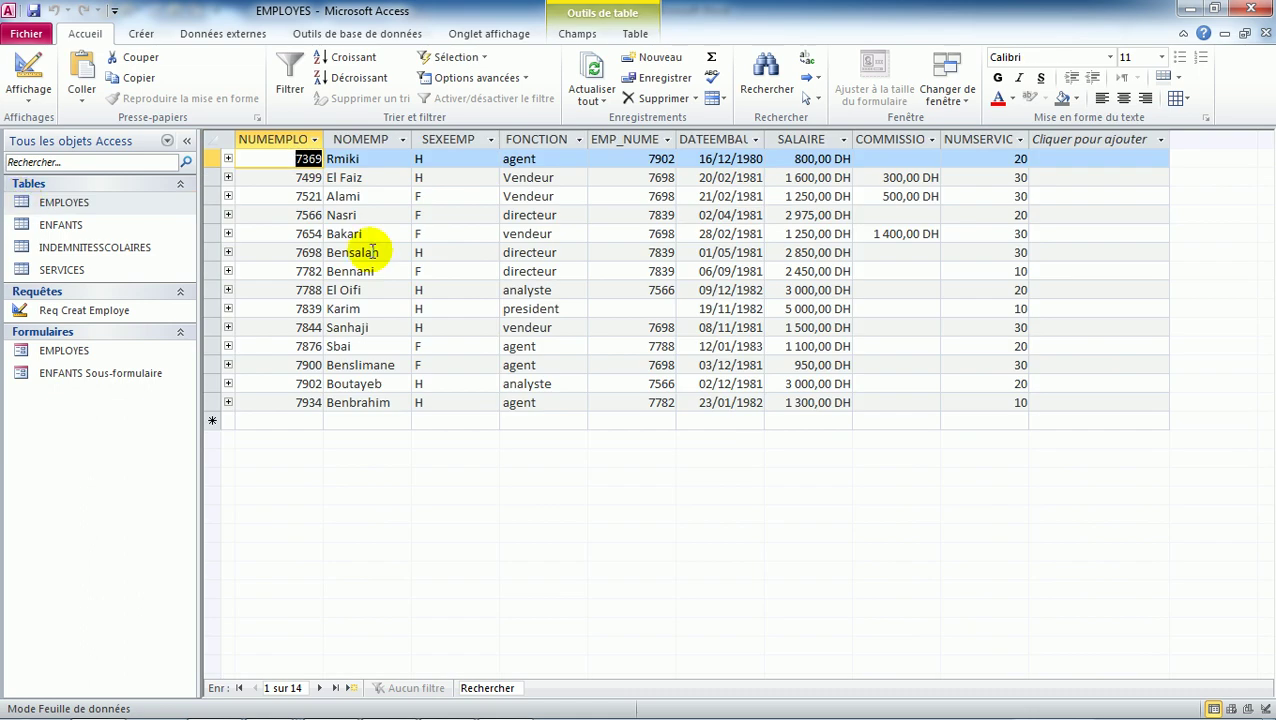
left_click(229, 272)
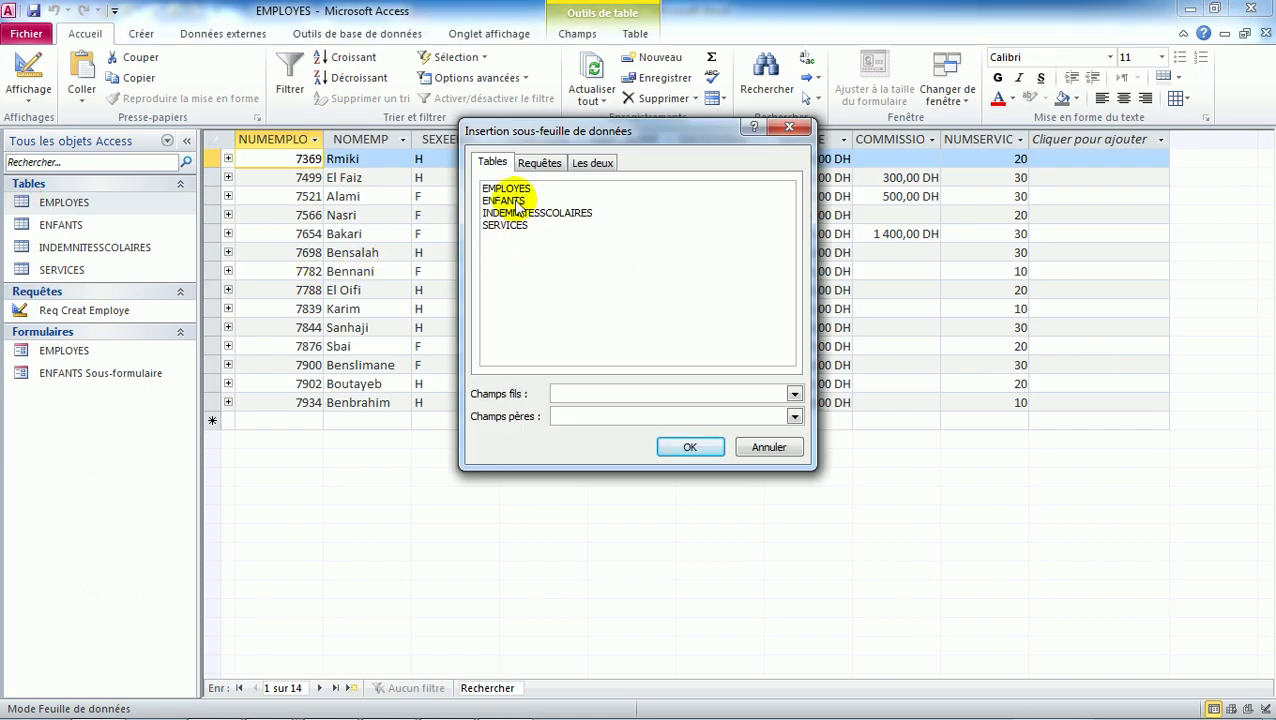
left_click(514, 201)
left_click(688, 446)
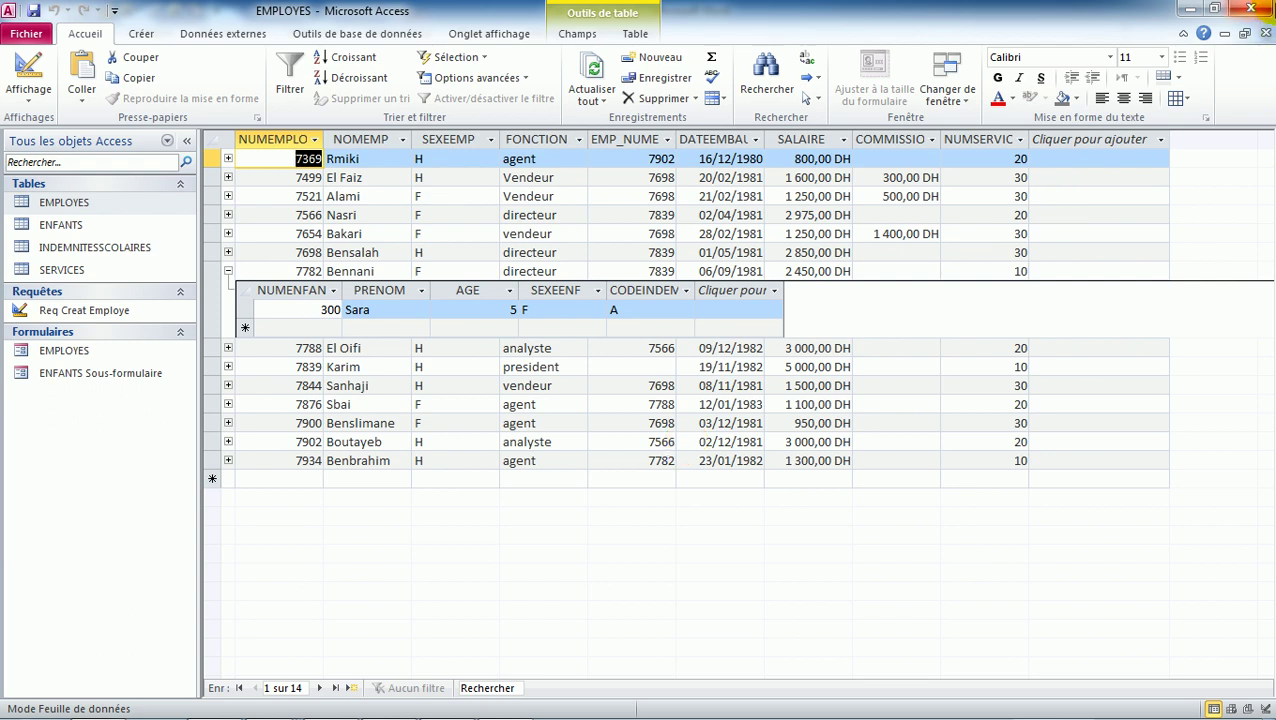
Close the EMPLOYES table and save its layout changes.
left_click(1263, 35)
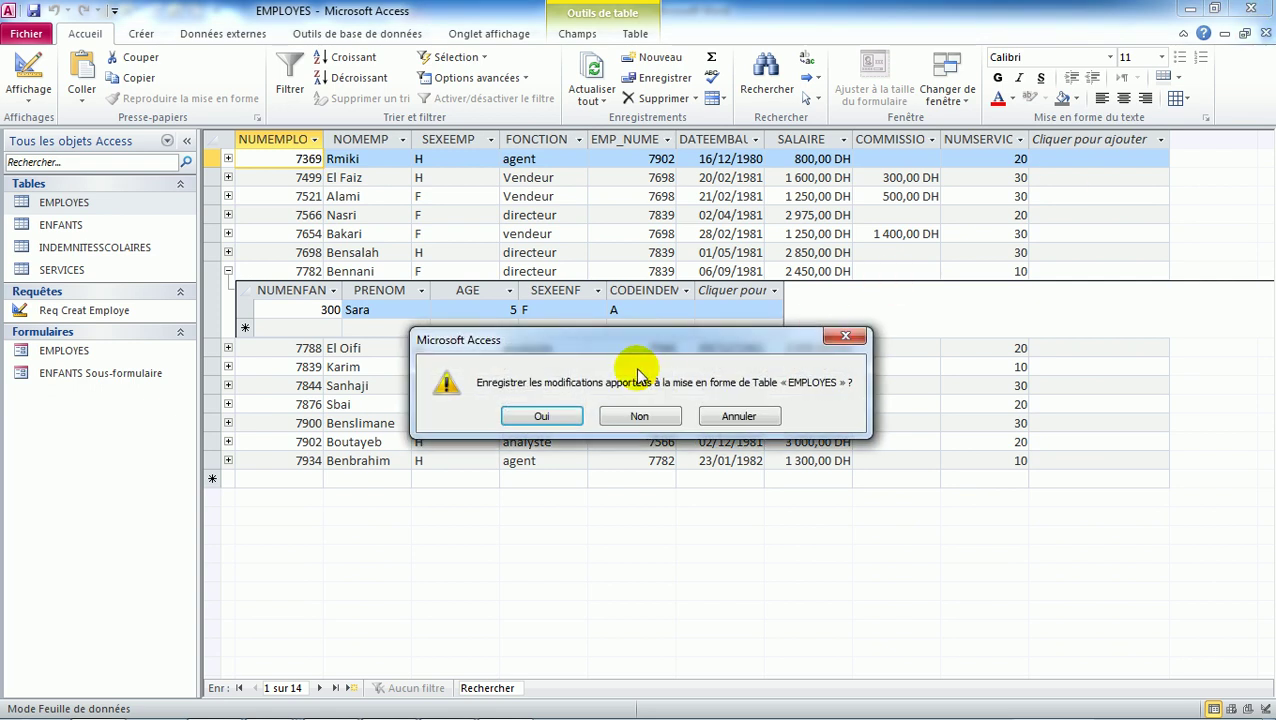
left_click(559, 418)
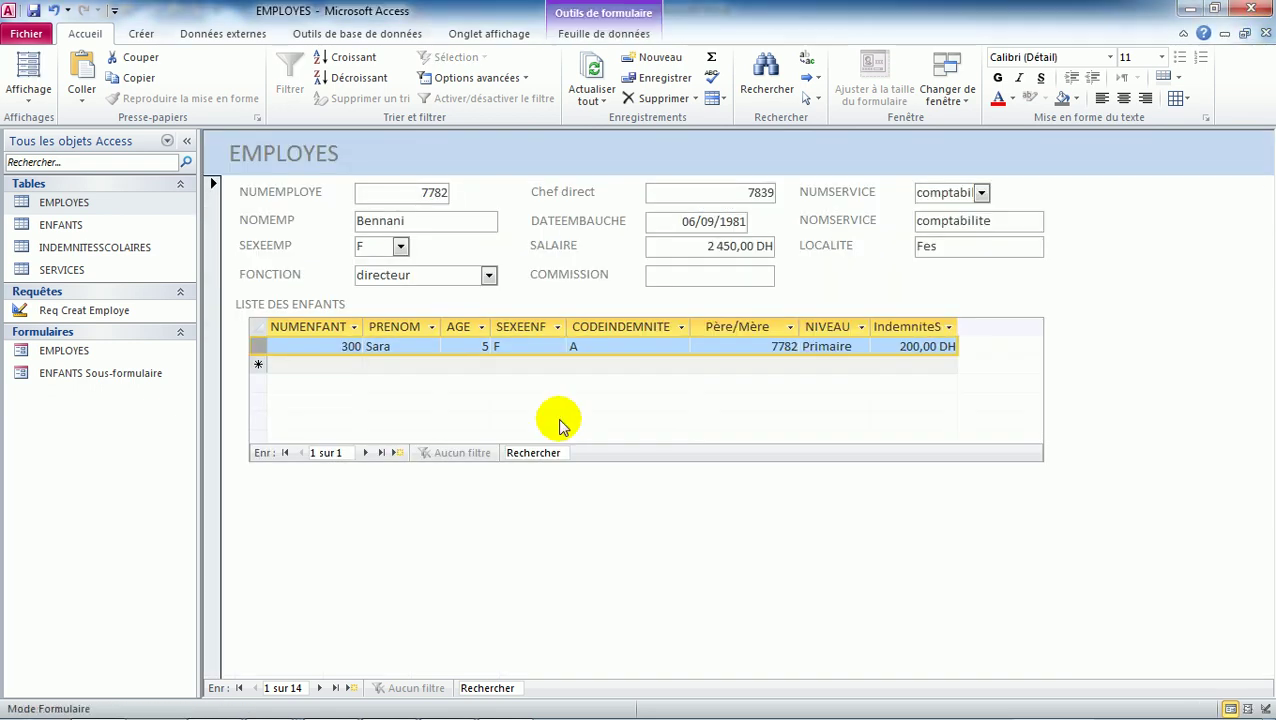
left_click(516, 327)
left_click(600, 327)
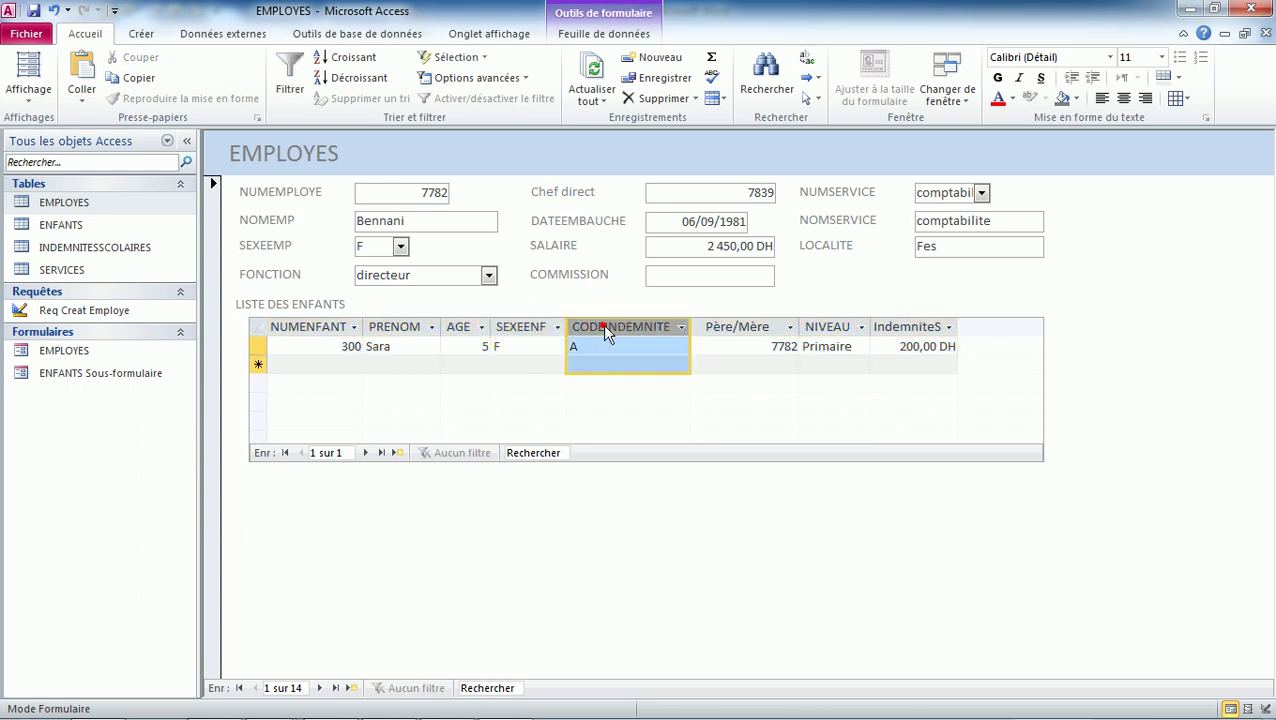
Open the EMPLOYES form in design view and collapse the navigation pane to free up working space.
left_click(28, 97)
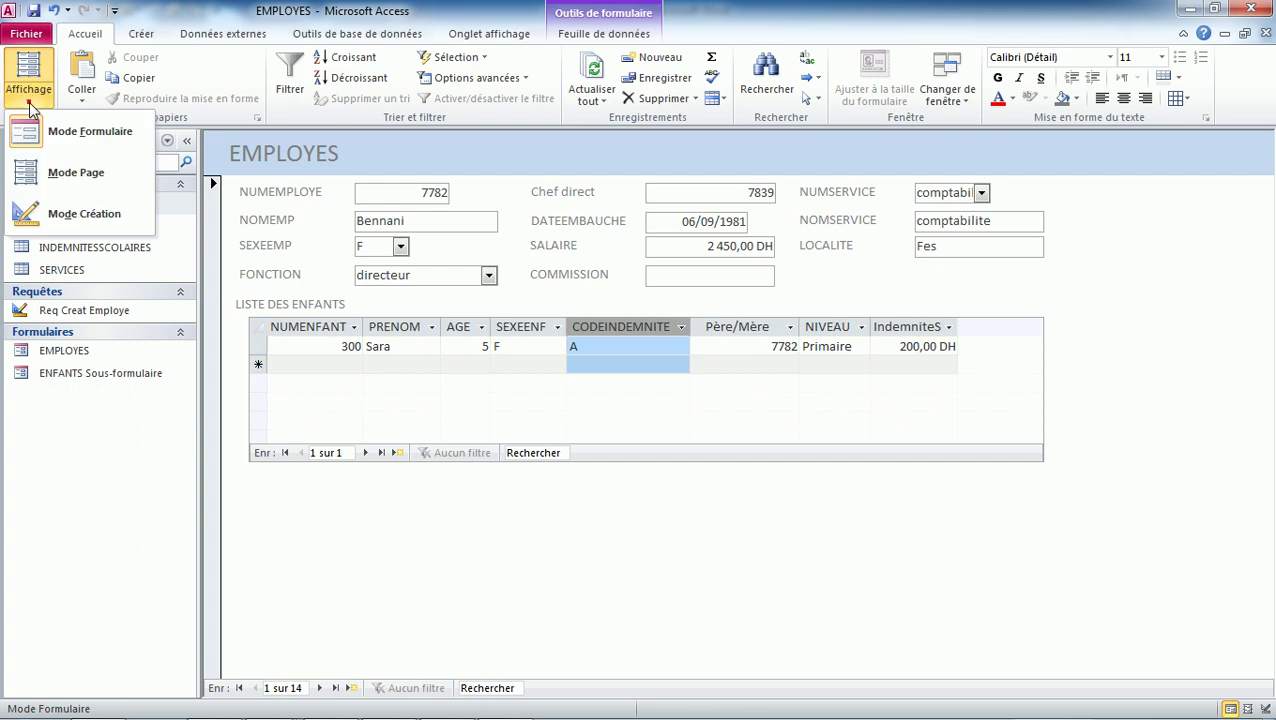
left_click(66, 216)
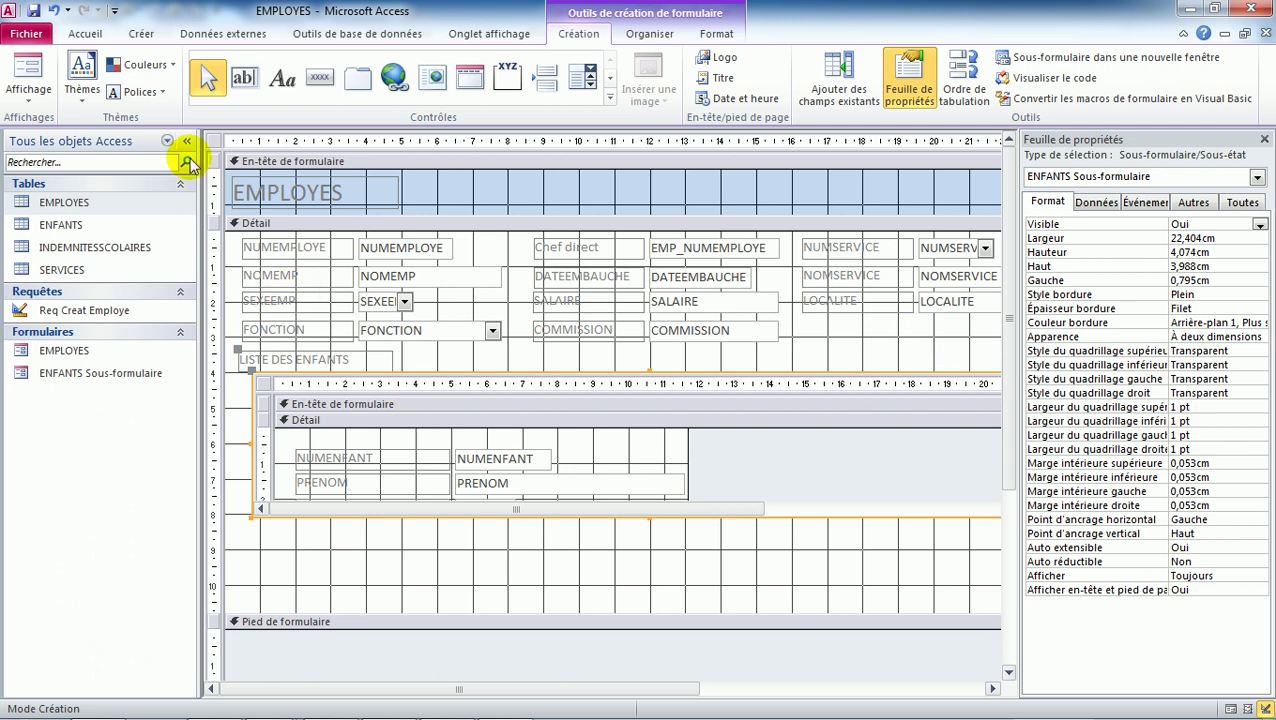
left_click(186, 140)
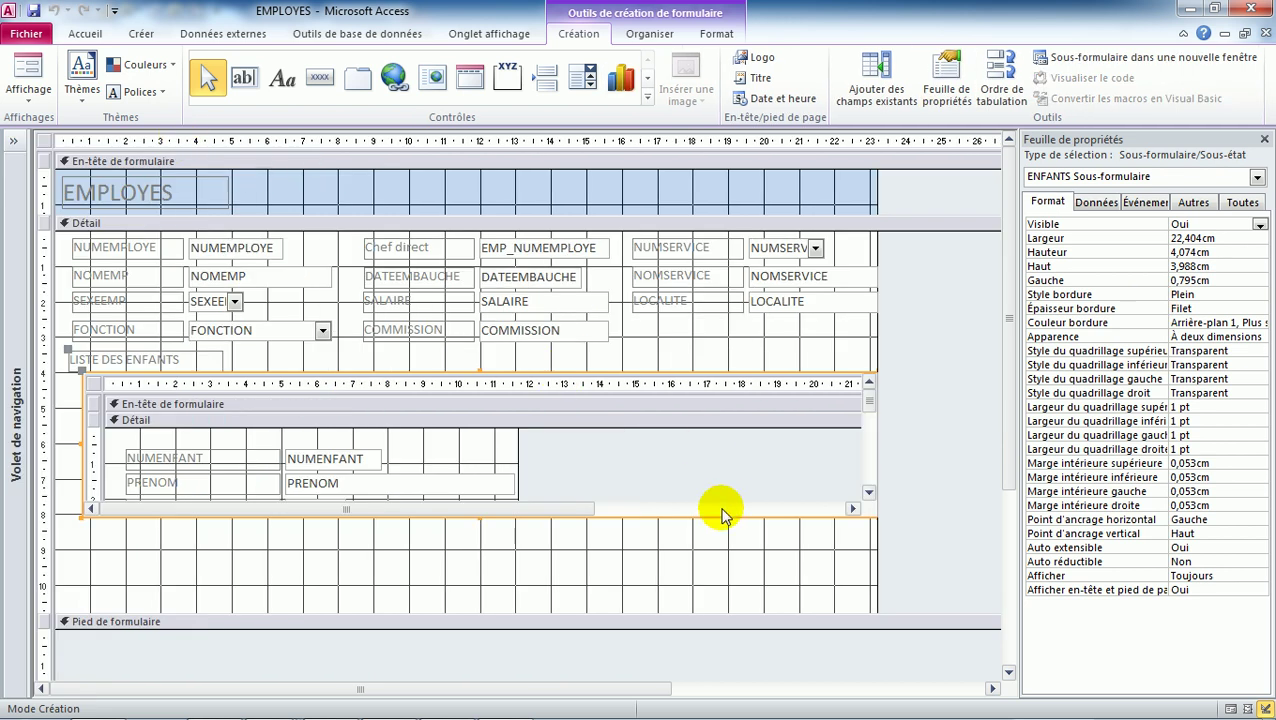
Convert the SEXEENF text box in the ENFANTS subform to a combo box (Zone de liste déroulante).
left_click(869, 491)
left_click(870, 491)
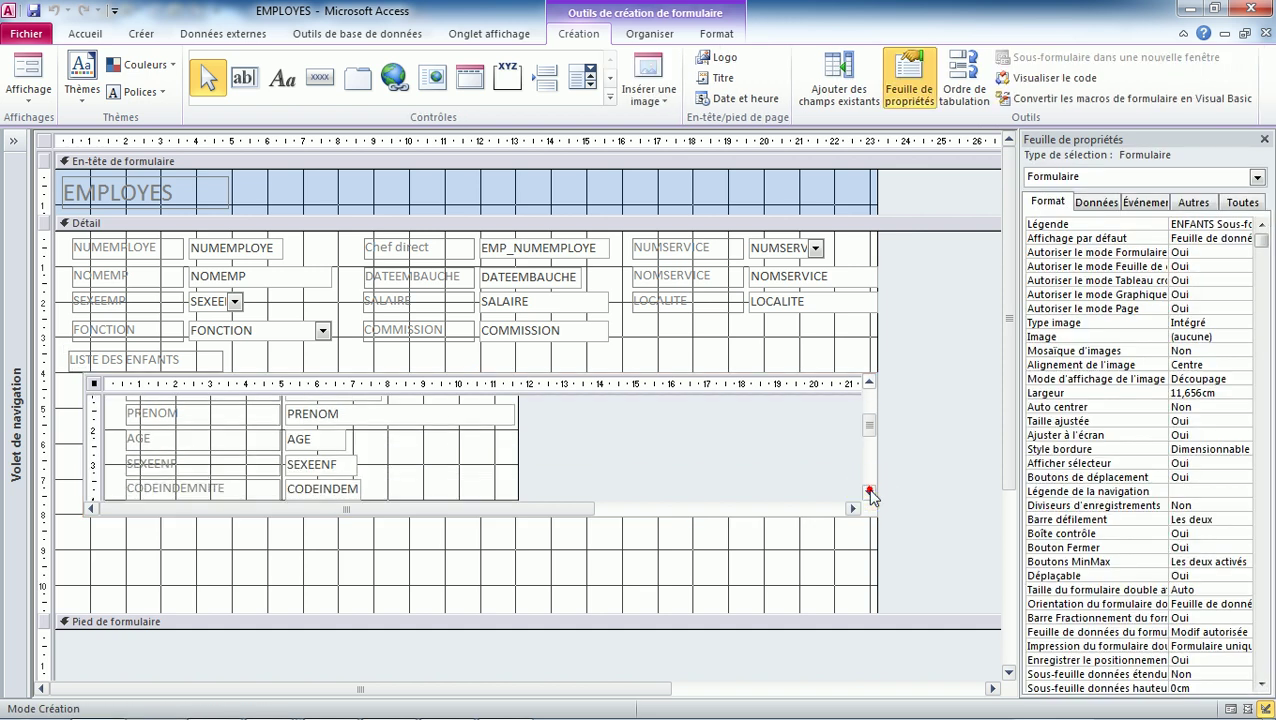
left_click(350, 463)
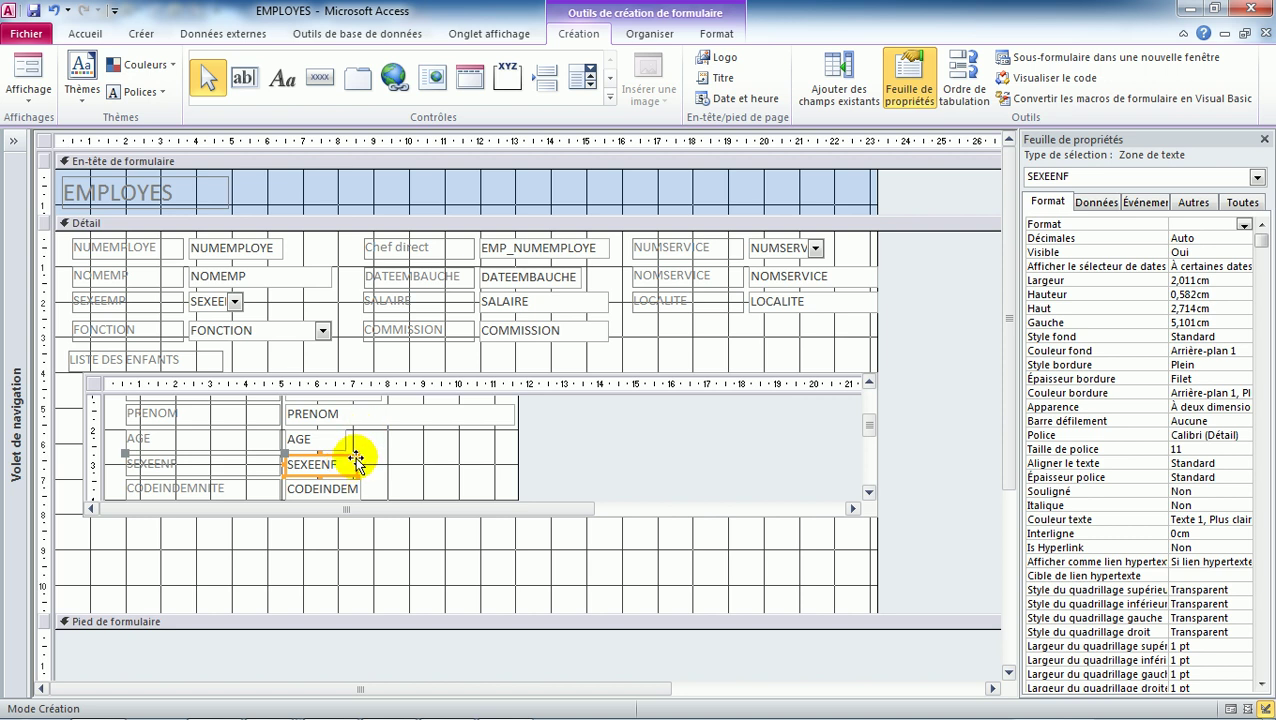
right_click(357, 460)
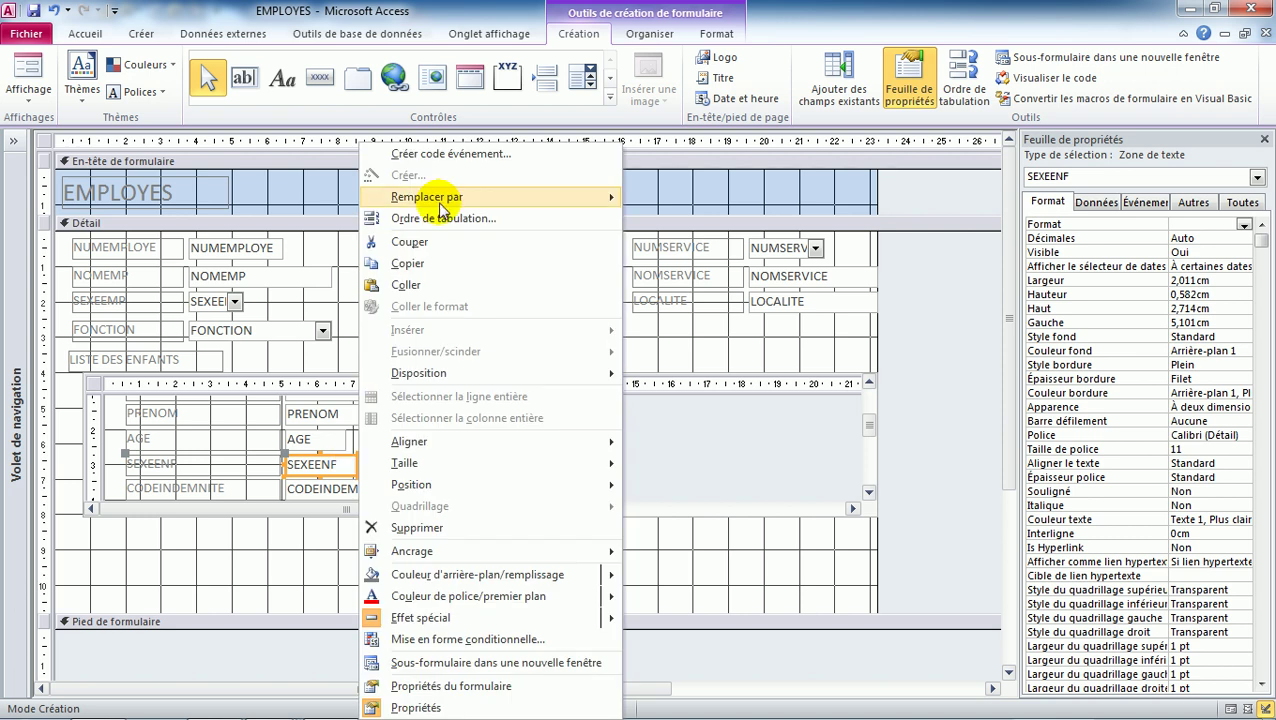
mouse_move(490, 203)
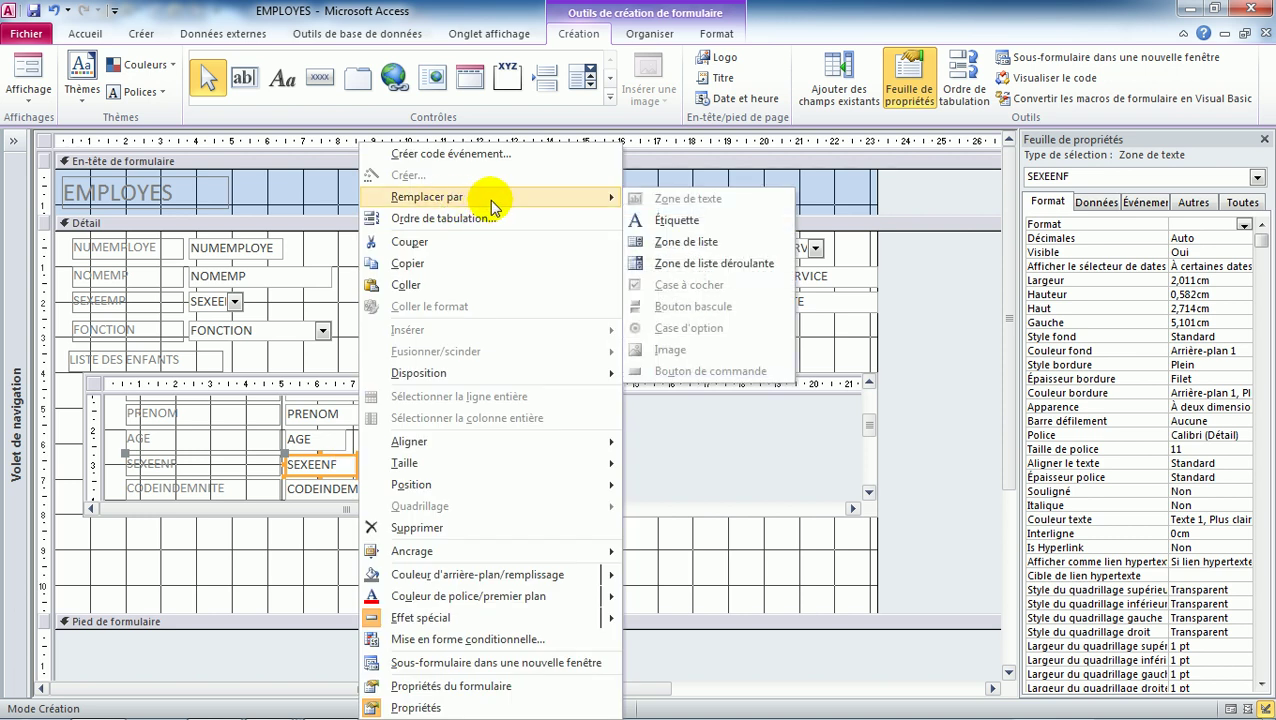
left_click(744, 265)
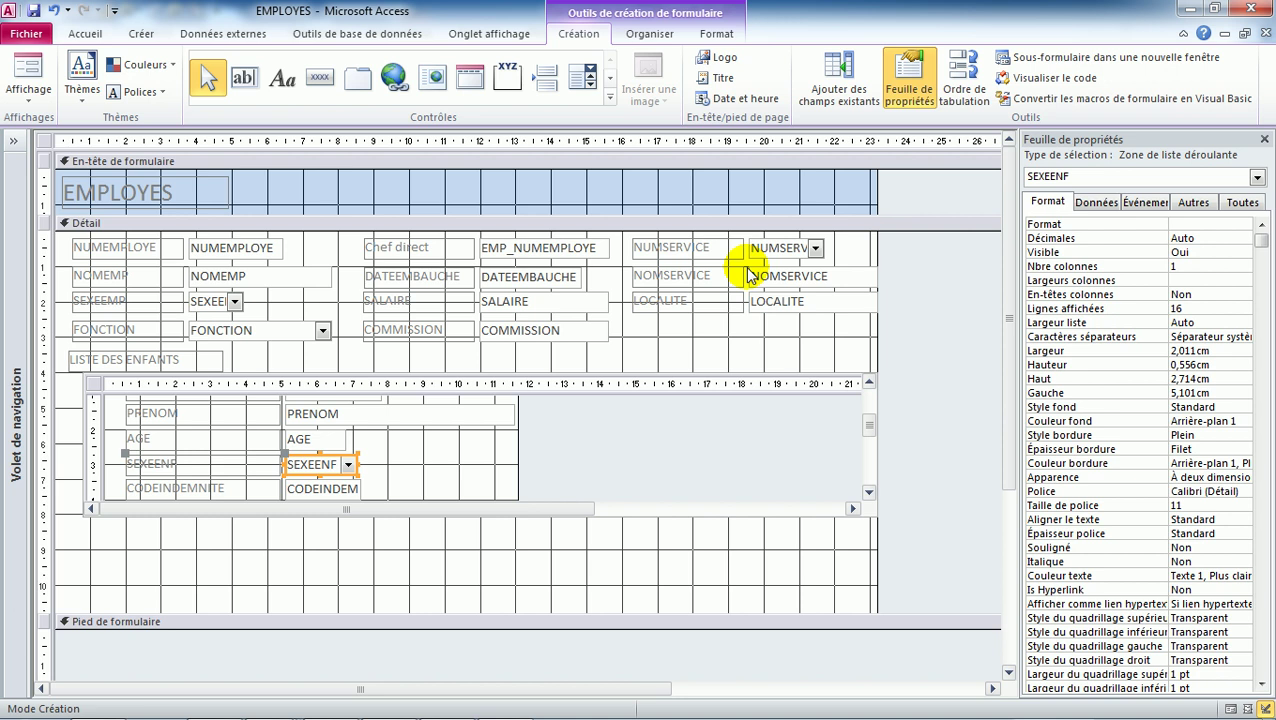
Give the SEXEENF combo box a value list (Liste valeurs) containing F;H and set Limiter à liste to Oui.
left_click(1097, 202)
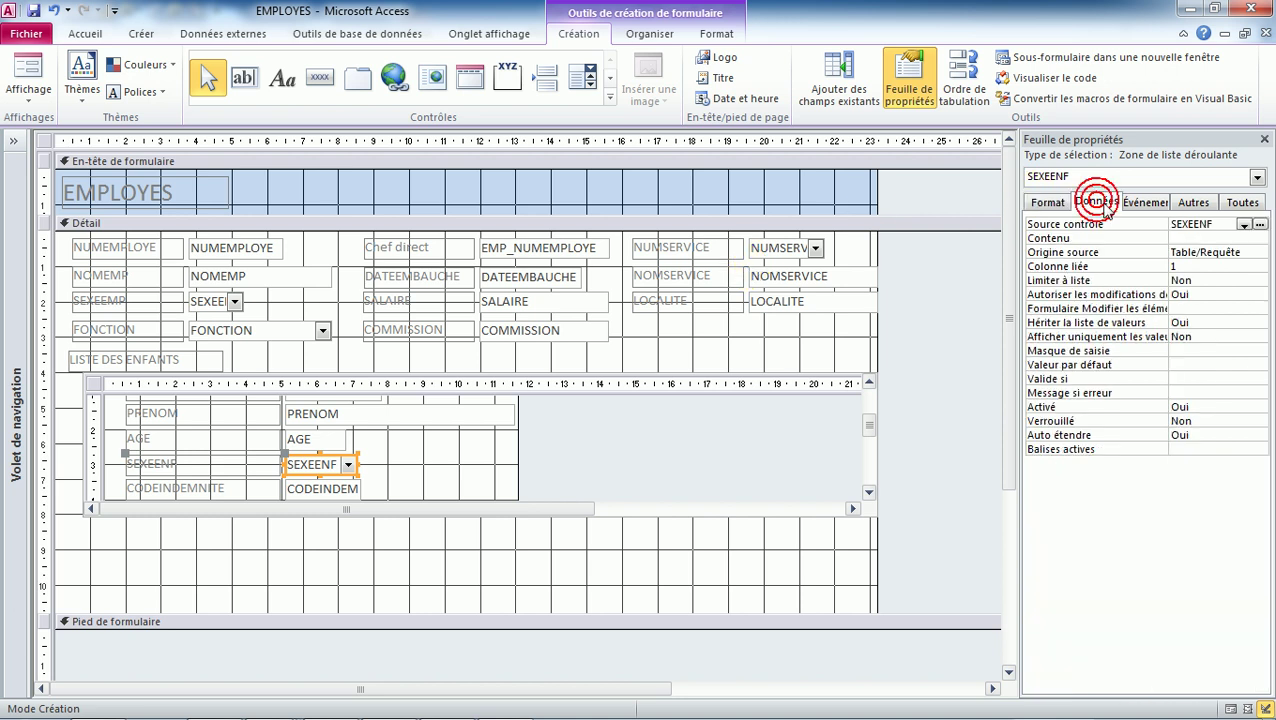
left_click(1250, 252)
left_click(1260, 254)
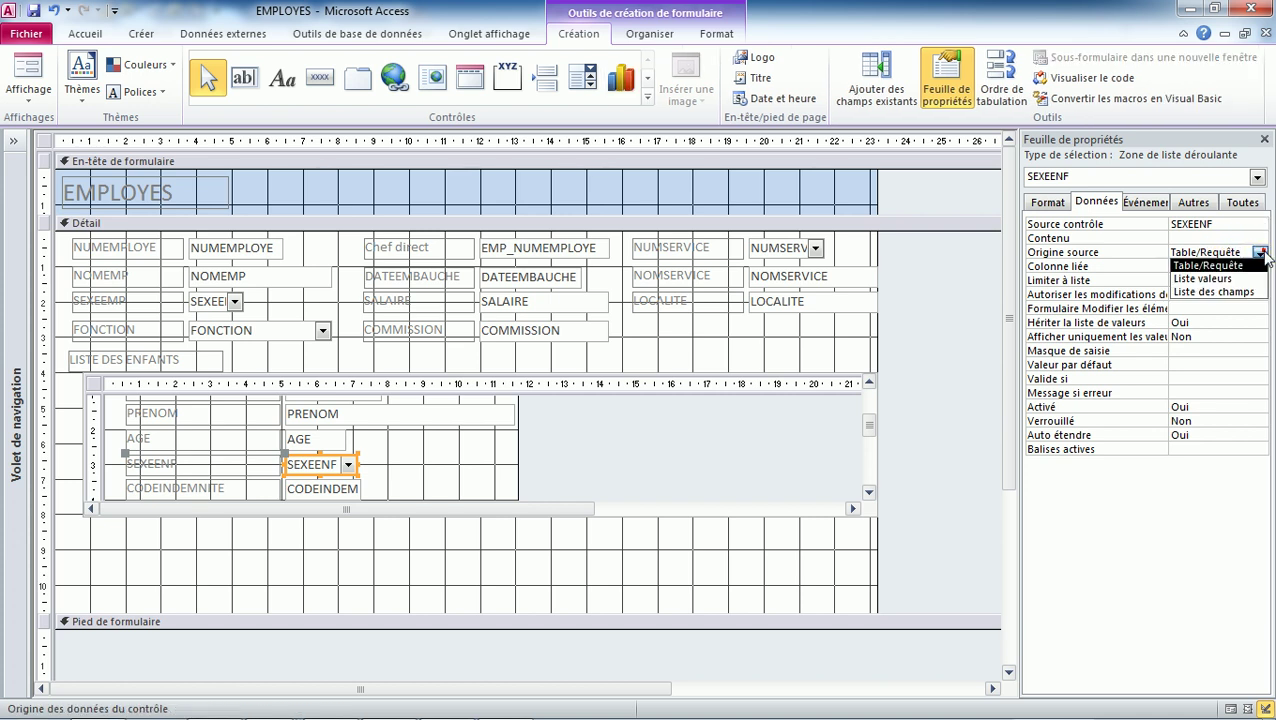
left_click(1220, 278)
left_click(1188, 238)
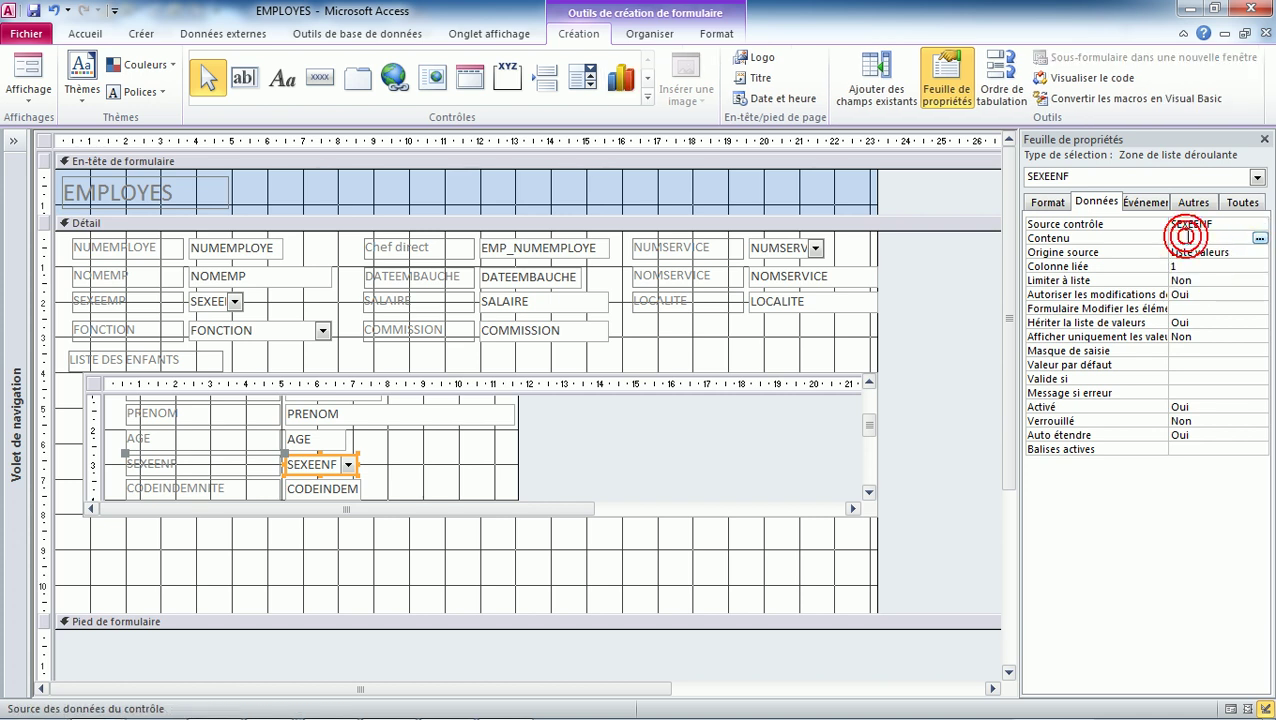
type("F")
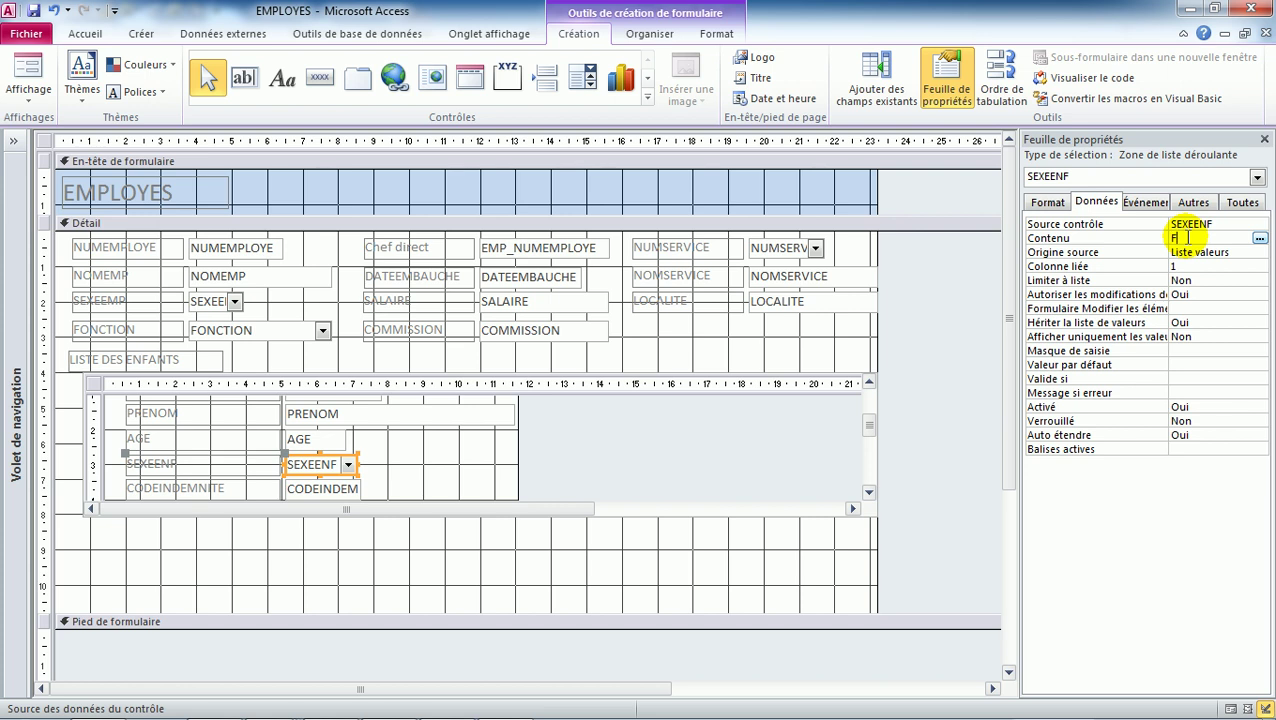
type(";H")
left_click(1212, 284)
double_click(1213, 282)
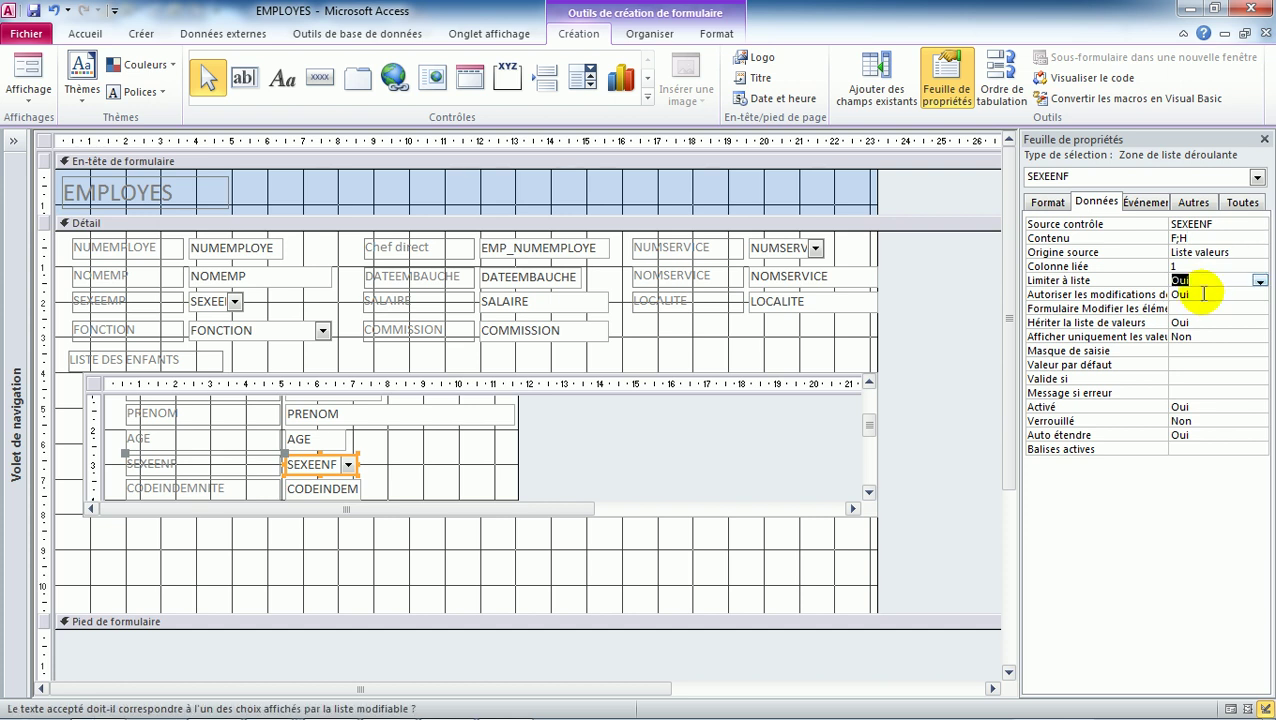
Convert the subform's CODEINDEMNITE text box to a combo box with the INDEMNITESSCOLAIRES table as its Contenu source.
left_click(352, 490)
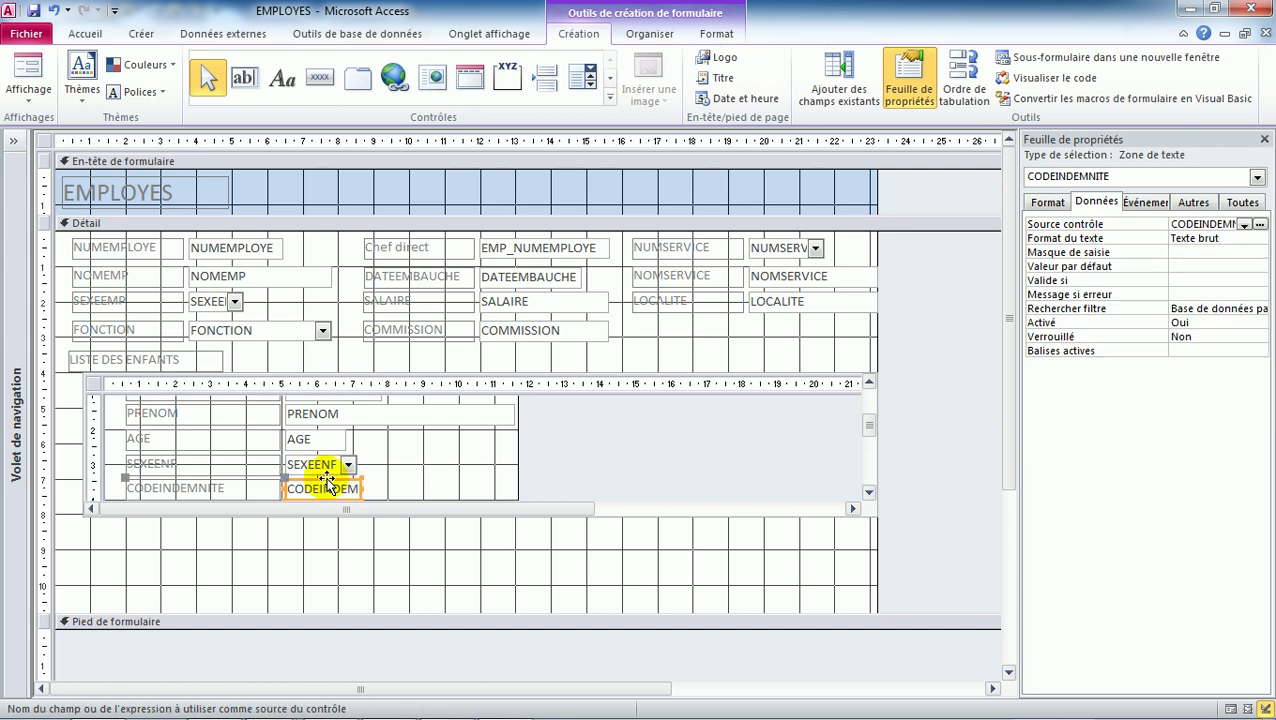
right_click(328, 485)
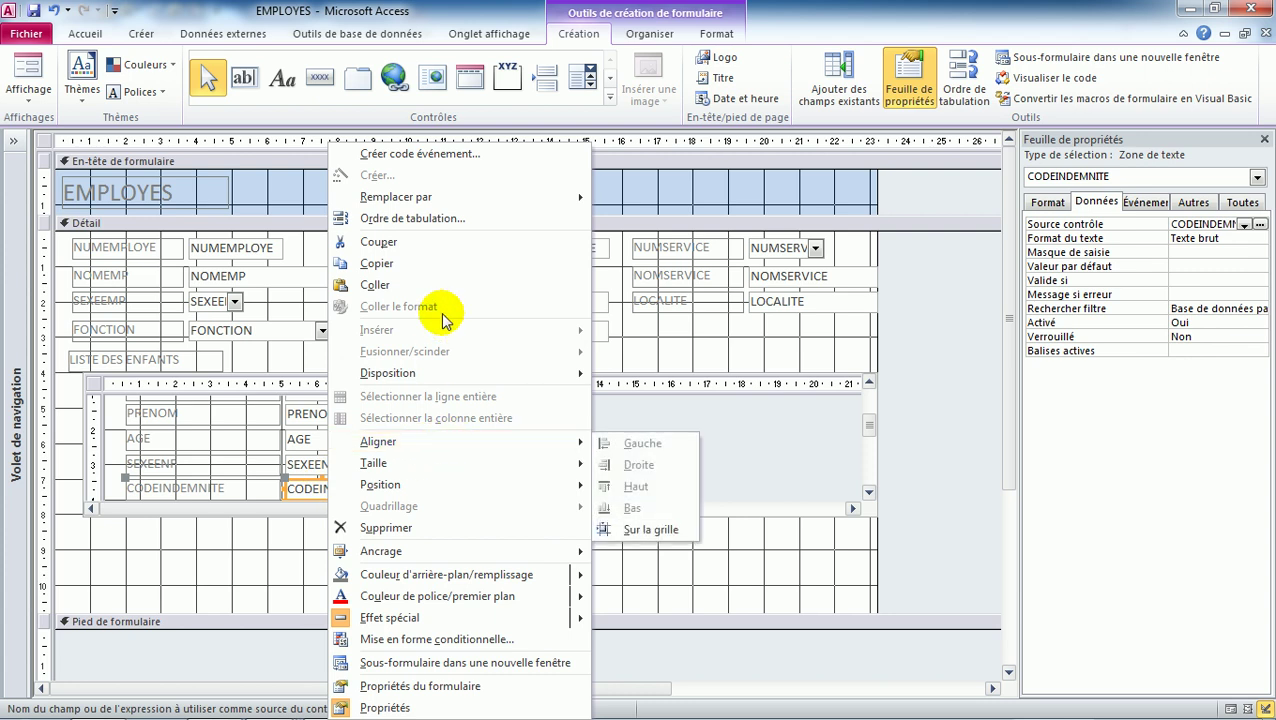
mouse_move(567, 198)
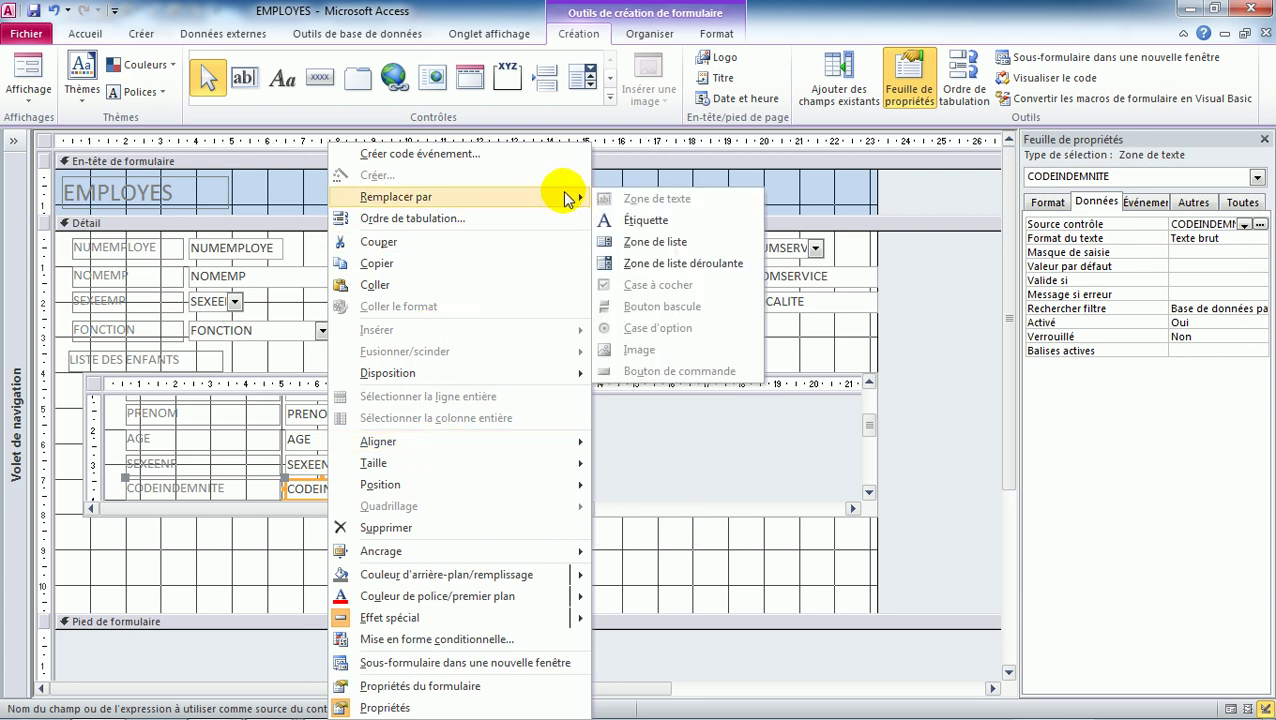
left_click(670, 264)
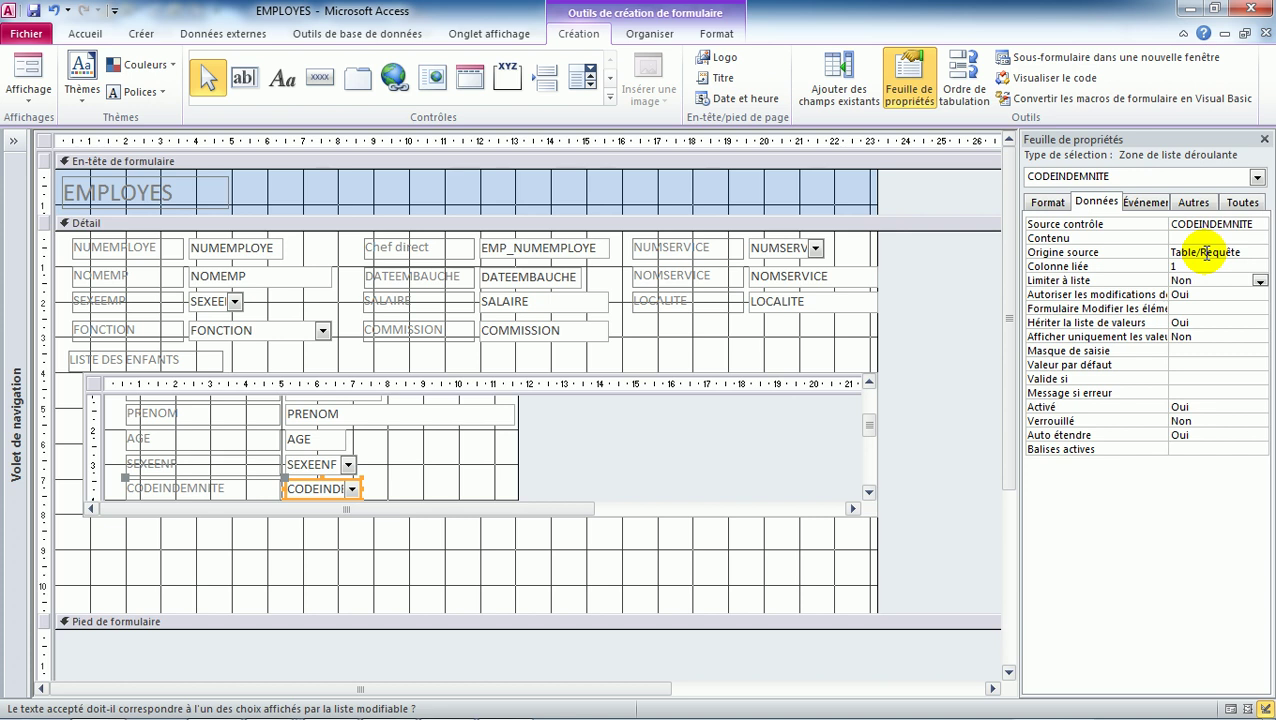
left_click(1232, 240)
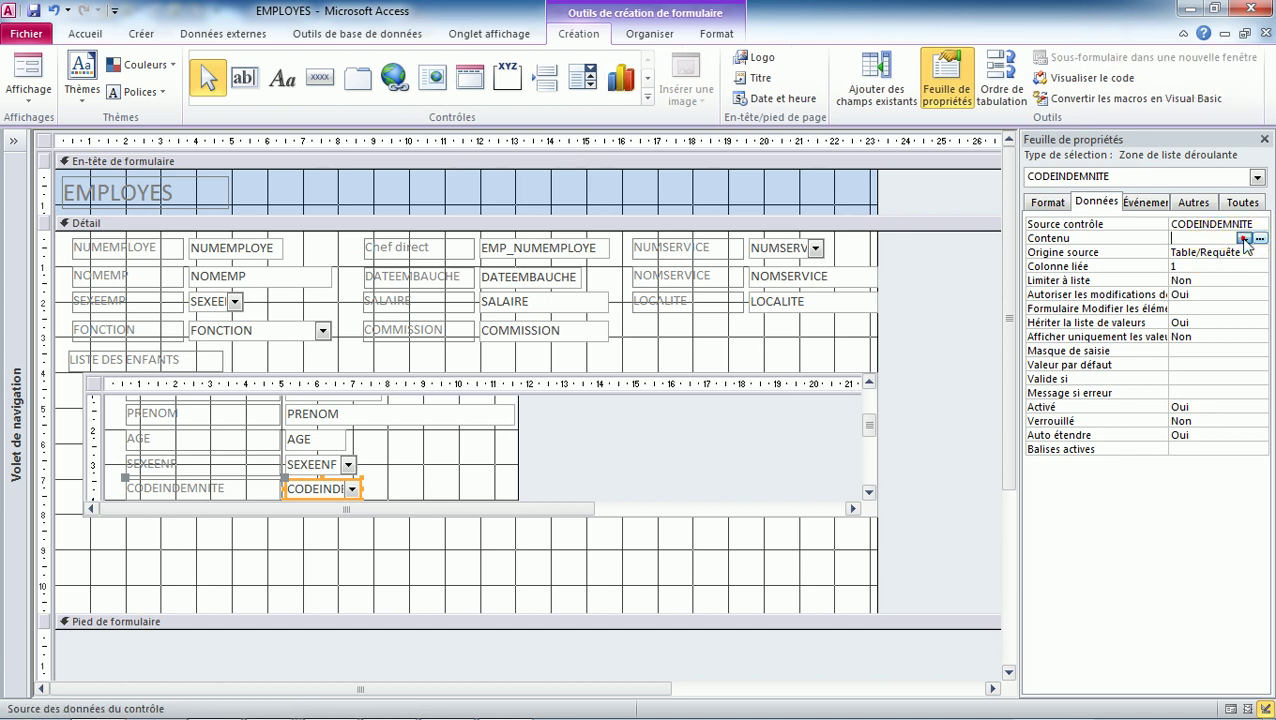
left_click(1245, 240)
left_click(1229, 275)
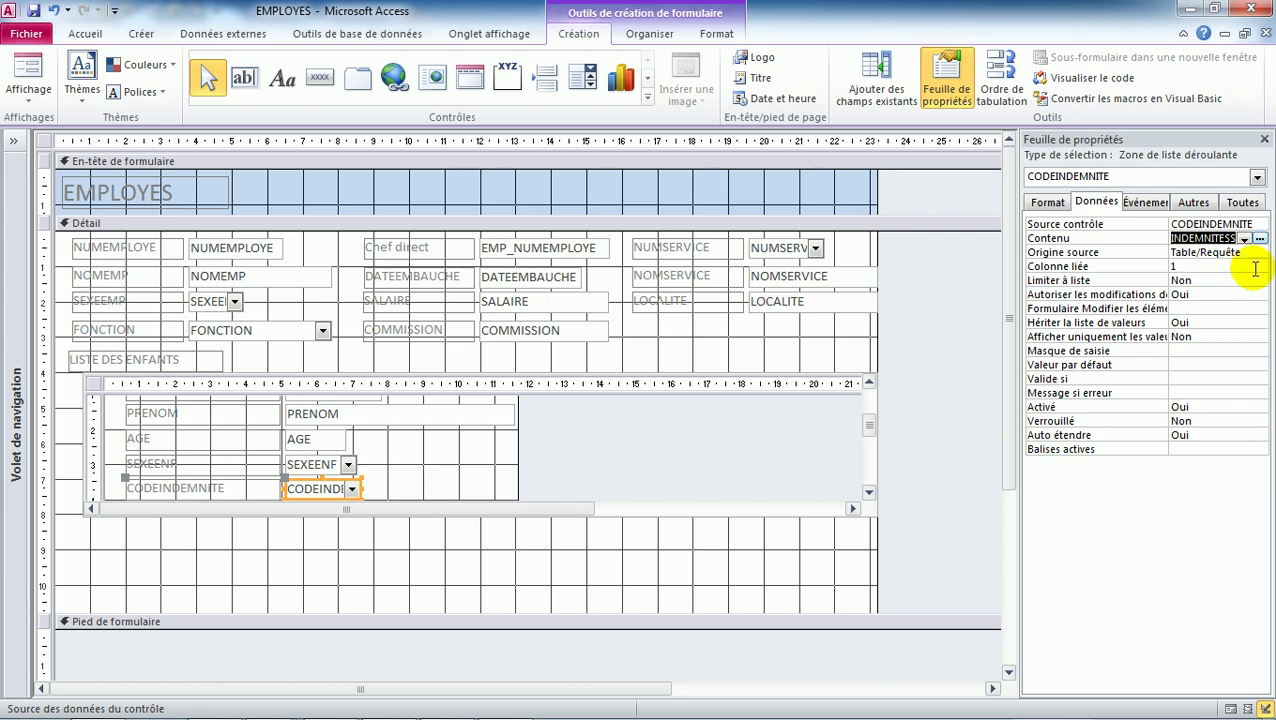
Set the CODEINDEMNITE combo box to 2 columns with widths 0;4 cm and a list width of 4 cm.
left_click(1054, 210)
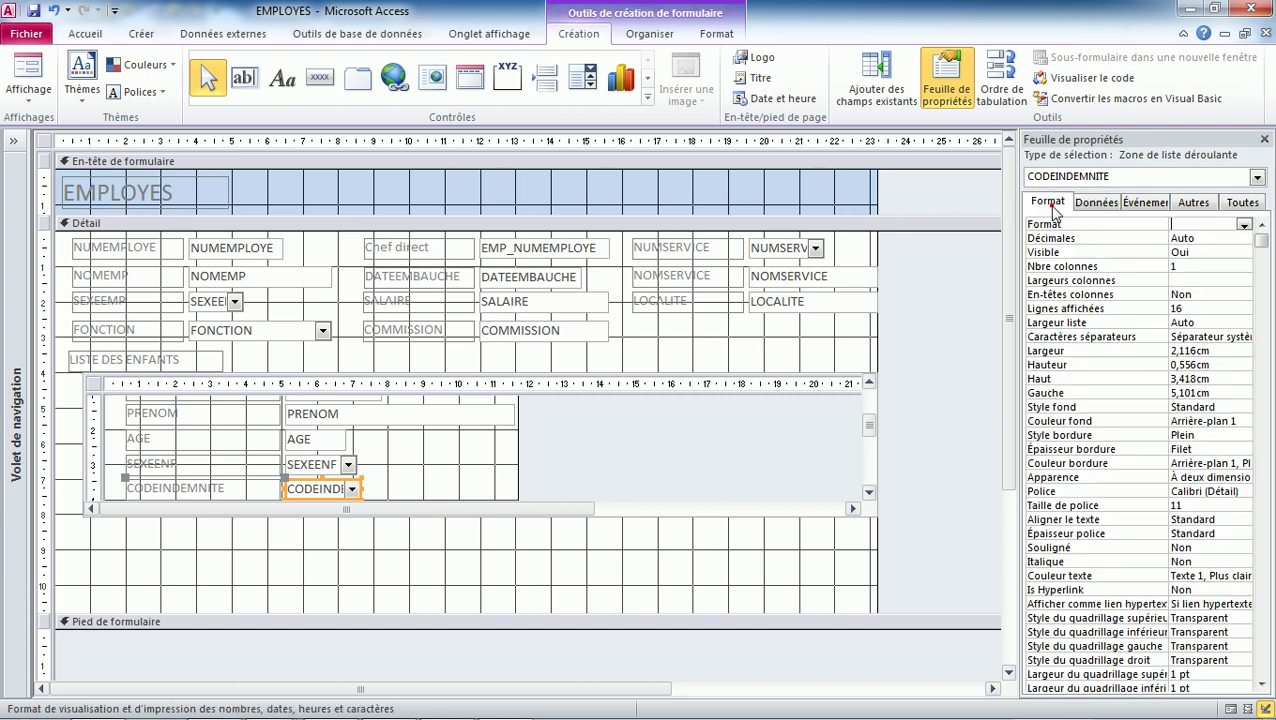
double_click(1186, 266)
type("2")
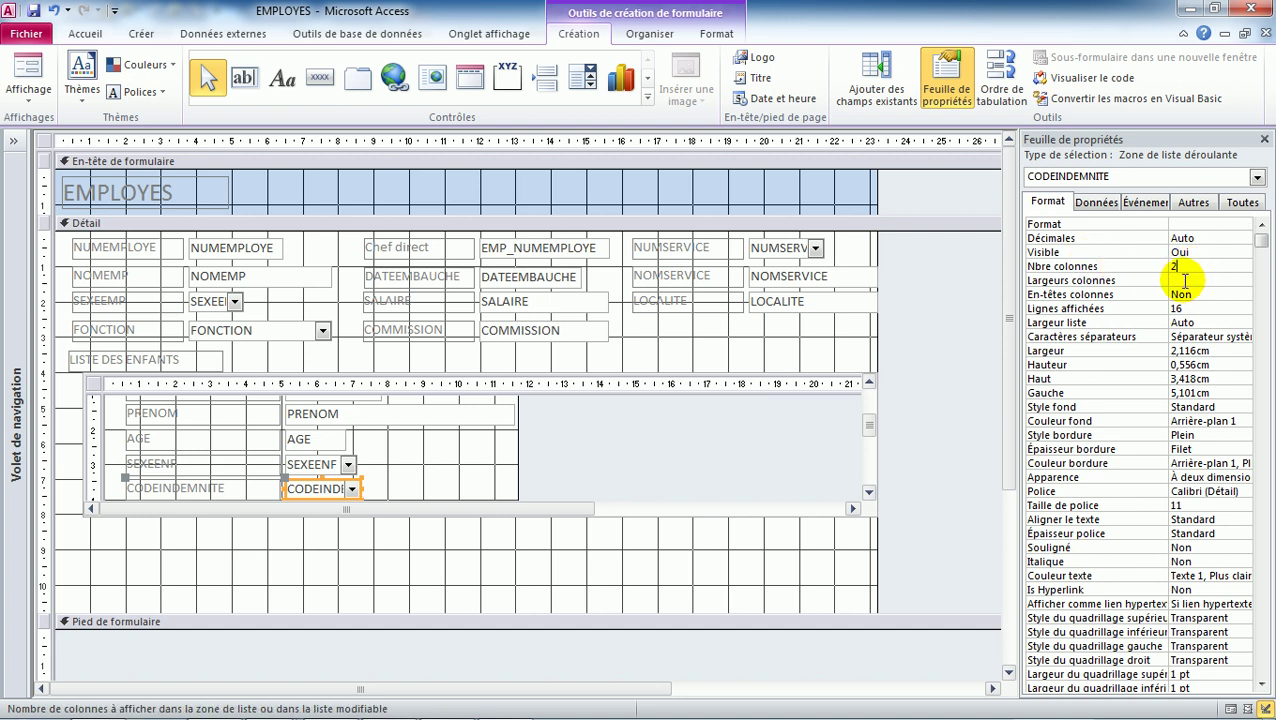
left_click(1189, 281)
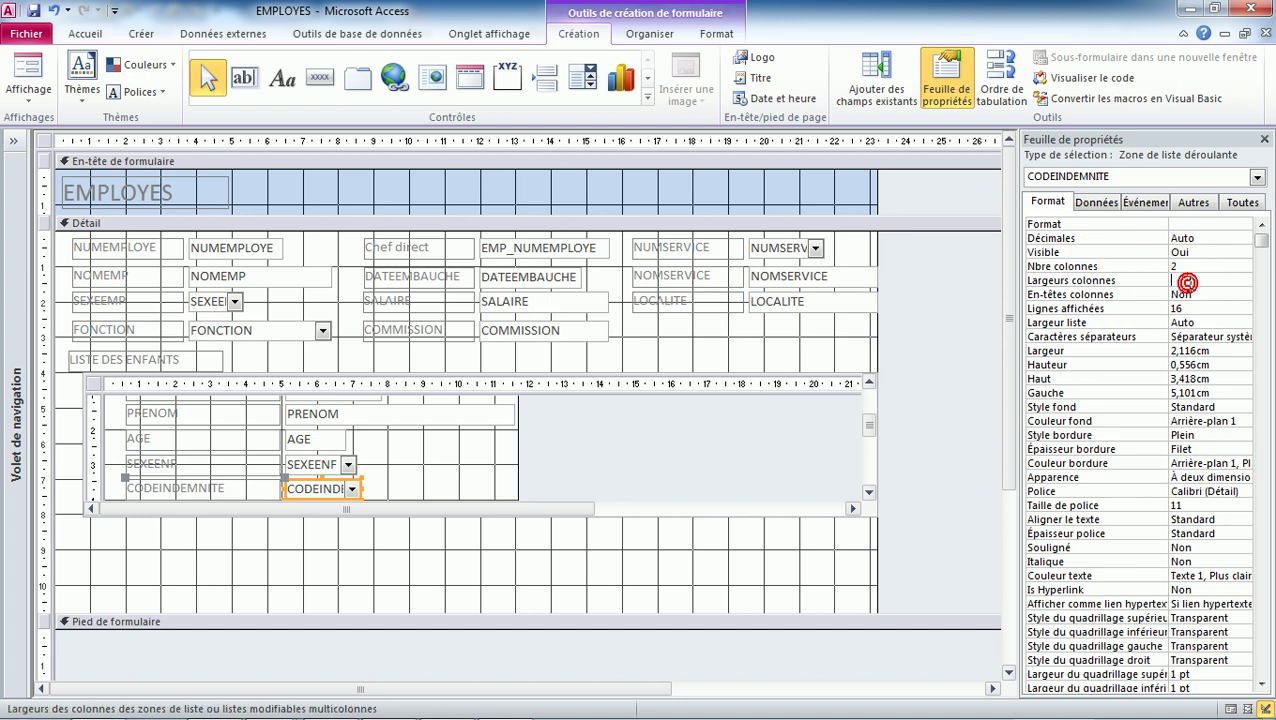
type("0")
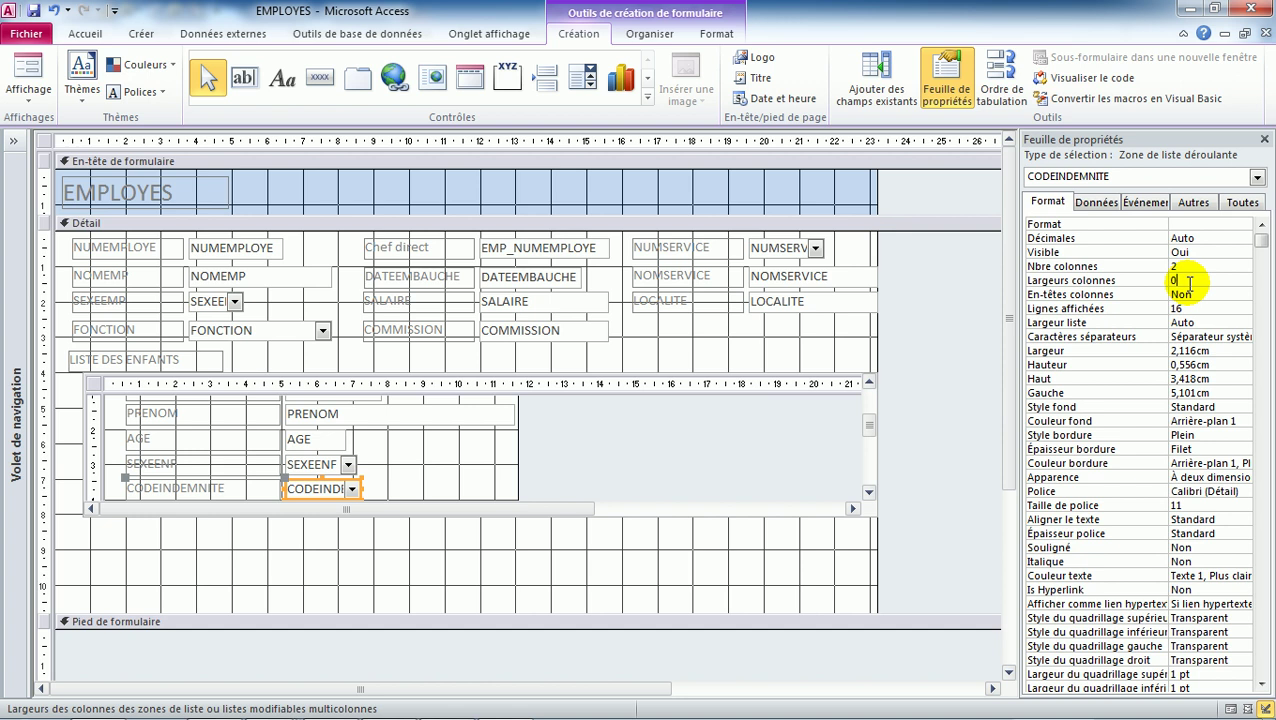
type(";4")
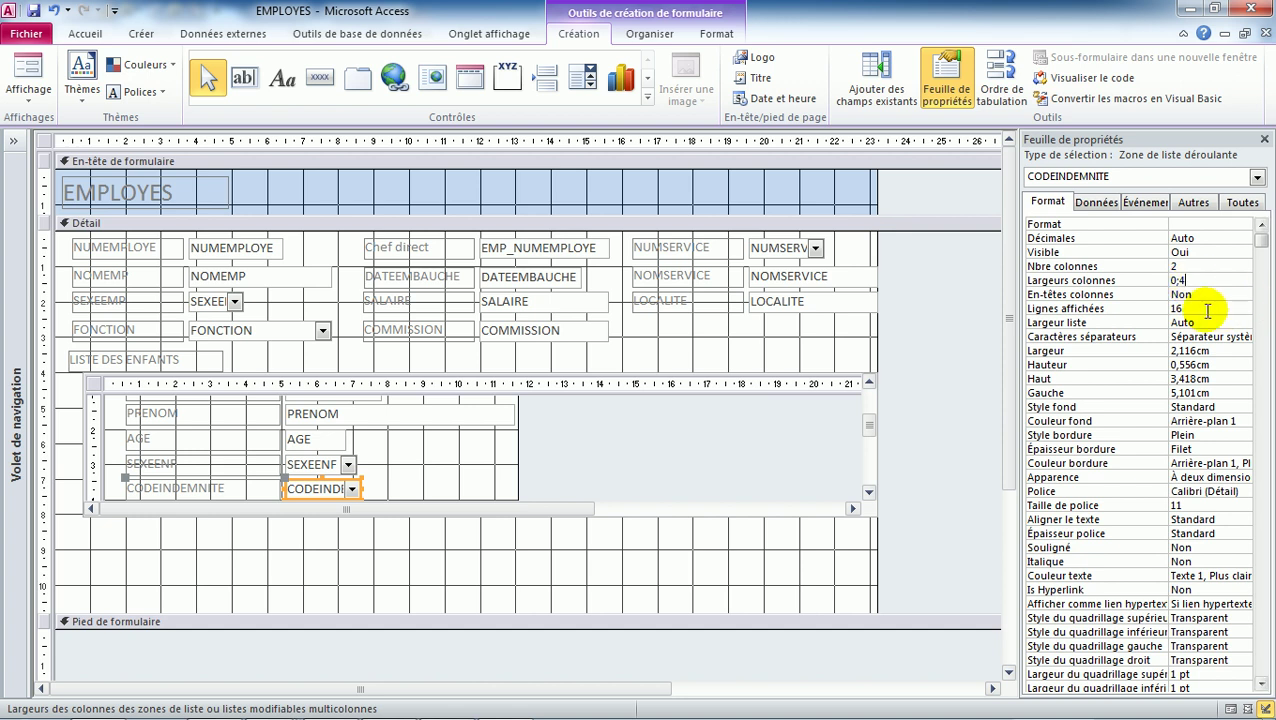
left_click(1200, 321)
left_click_drag(1200, 321, 1048, 321)
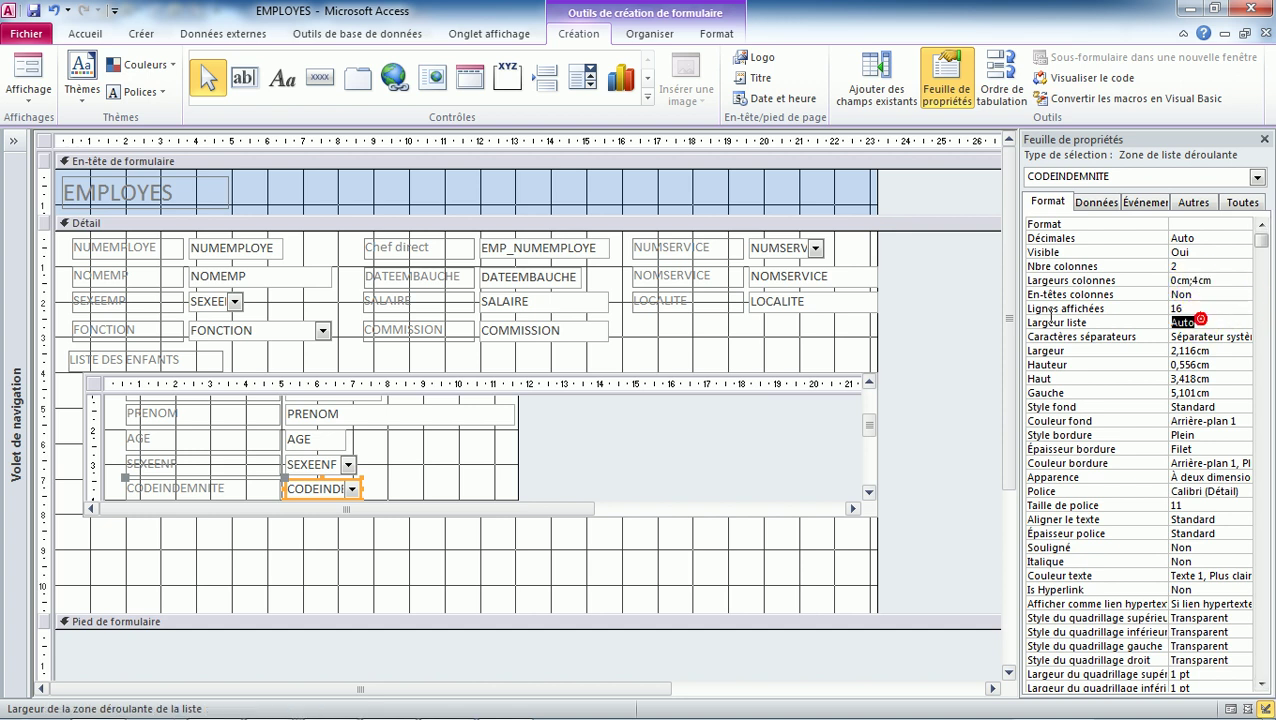
type("4cm")
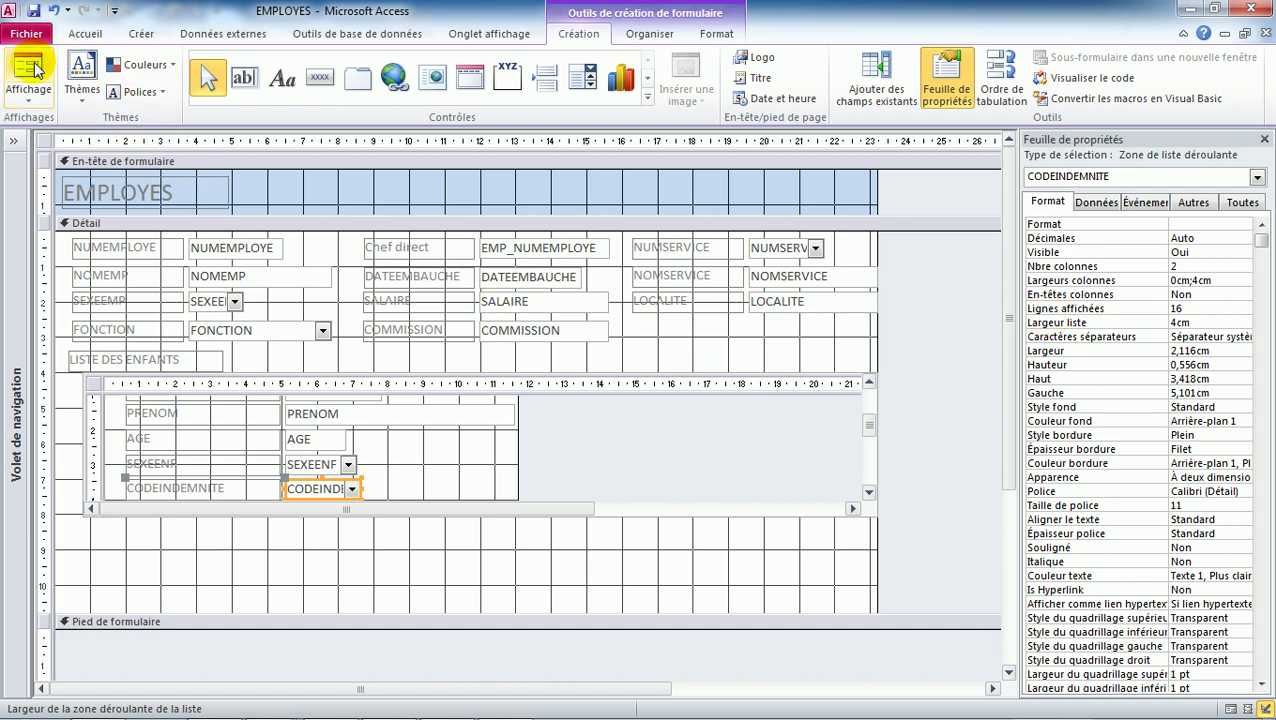
Display the EMPLOYES form in form view and check the choices offered by the child's SEXEENF list.
left_click(28, 72)
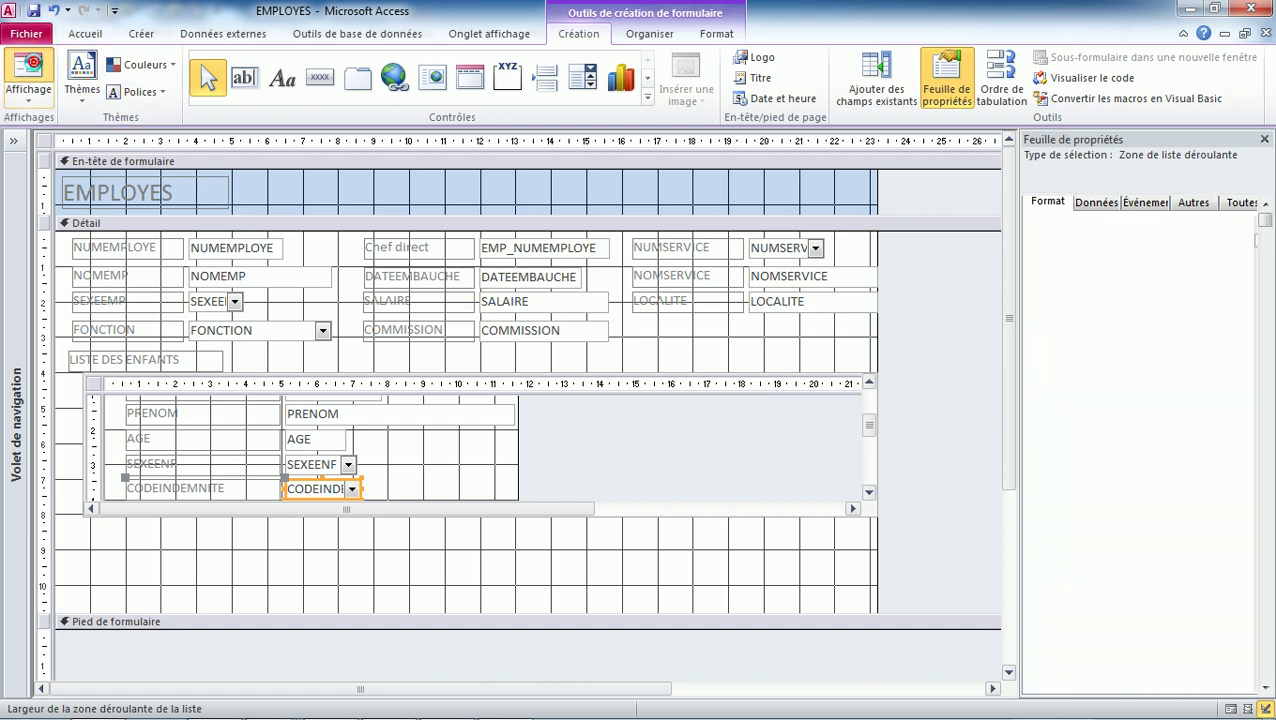
left_click(308, 346)
left_click(349, 346)
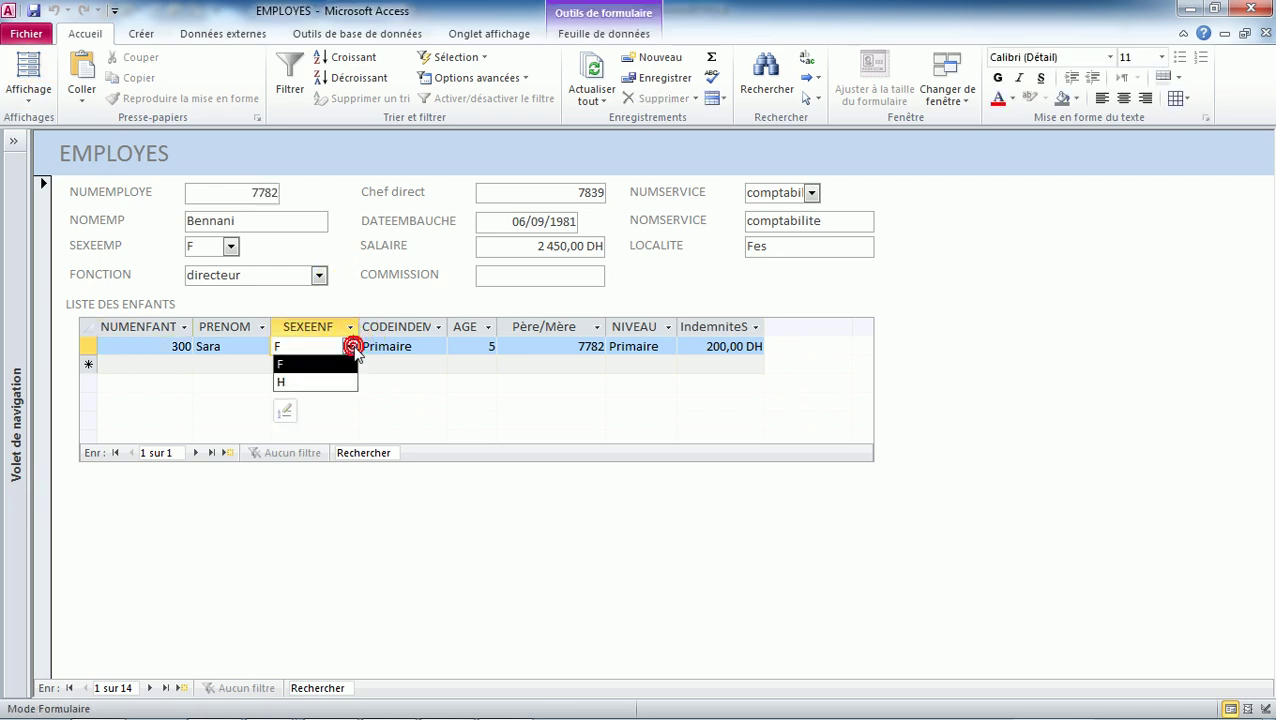
left_click(349, 346)
Review the child's CODEINDEMNITE choices and set the field to Collège.
left_click(430, 346)
left_click(437, 346)
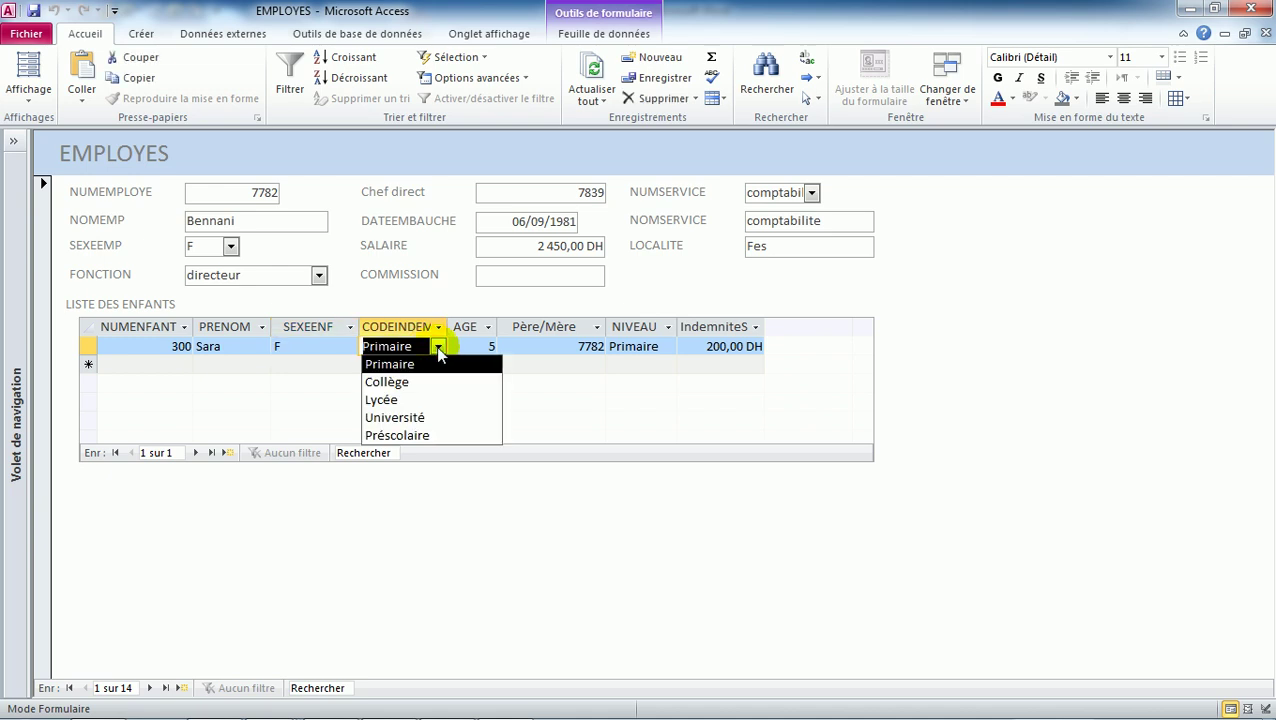
left_click(437, 347)
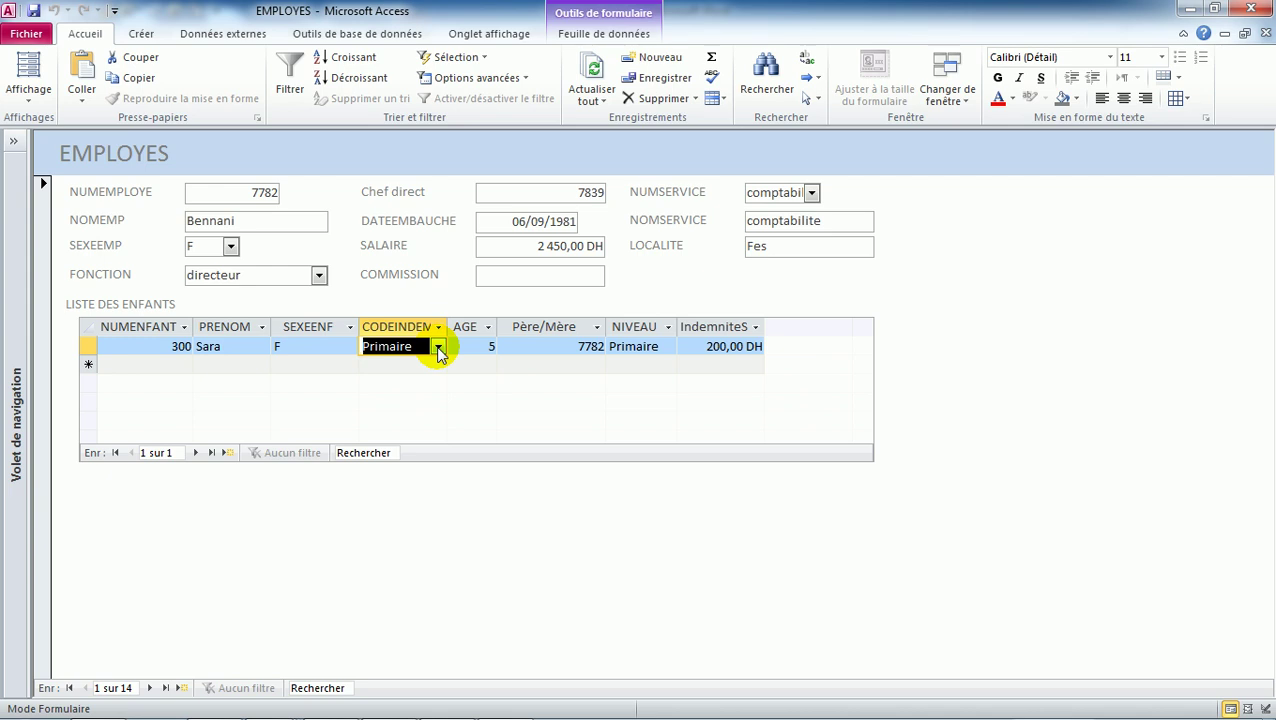
left_click(437, 347)
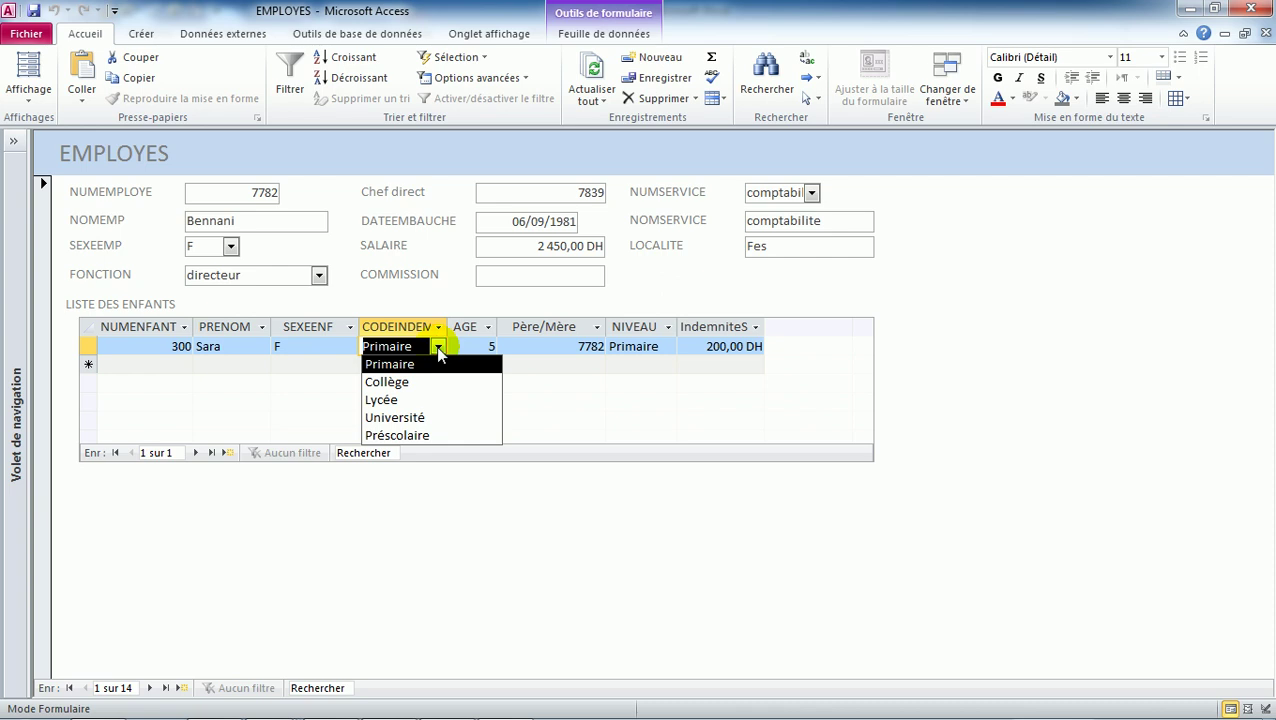
left_click(401, 382)
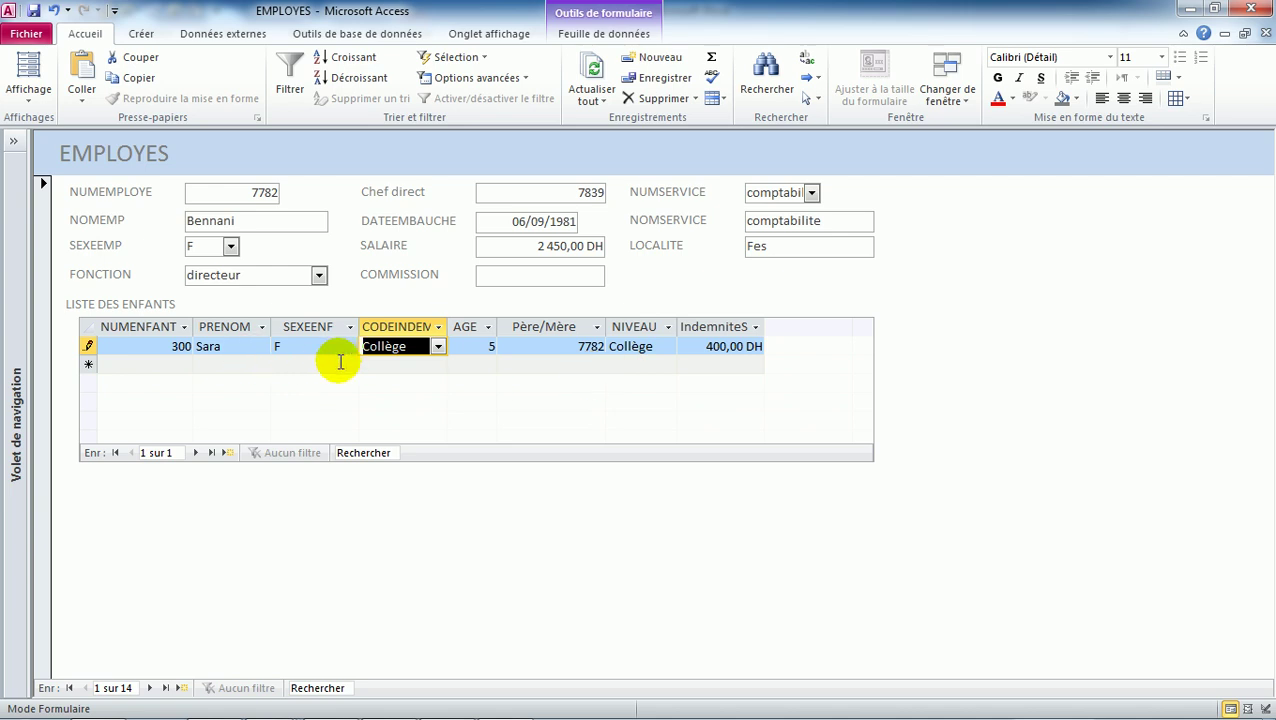
Save the child's record and delete the NUMEMPLOYE field from the ENFANTS subform in design view.
left_click(86, 345)
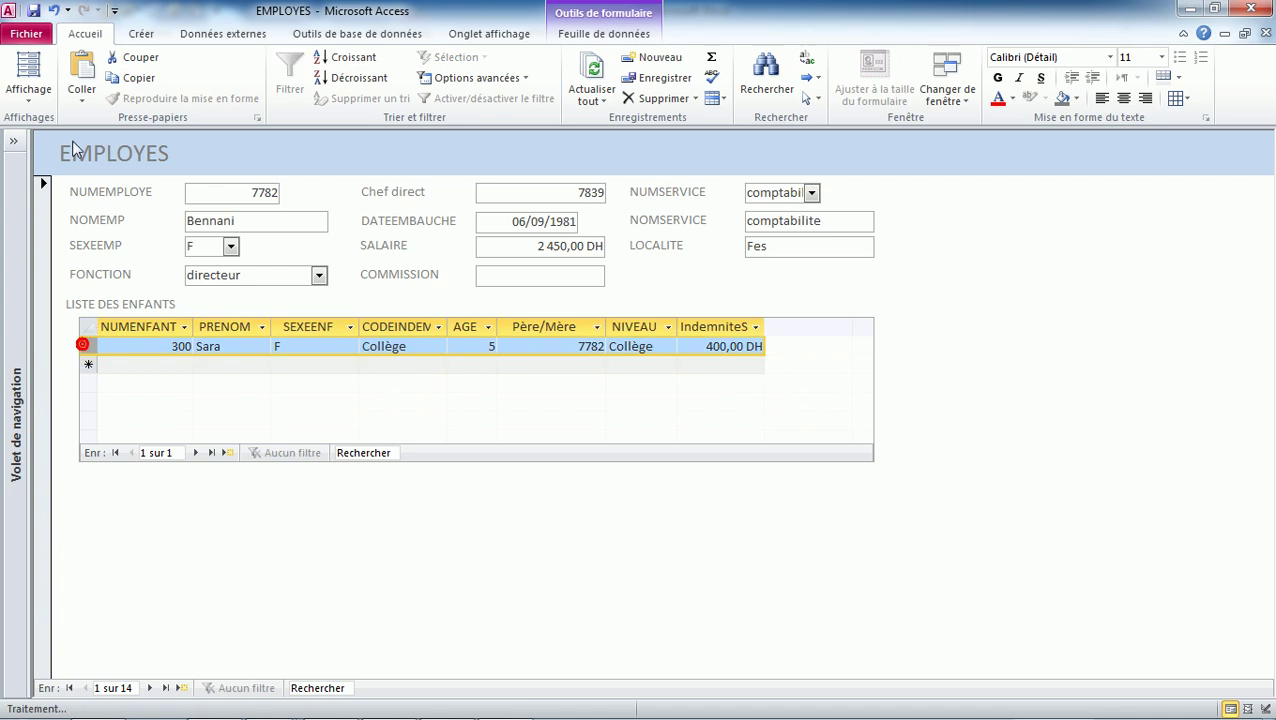
left_click(27, 90)
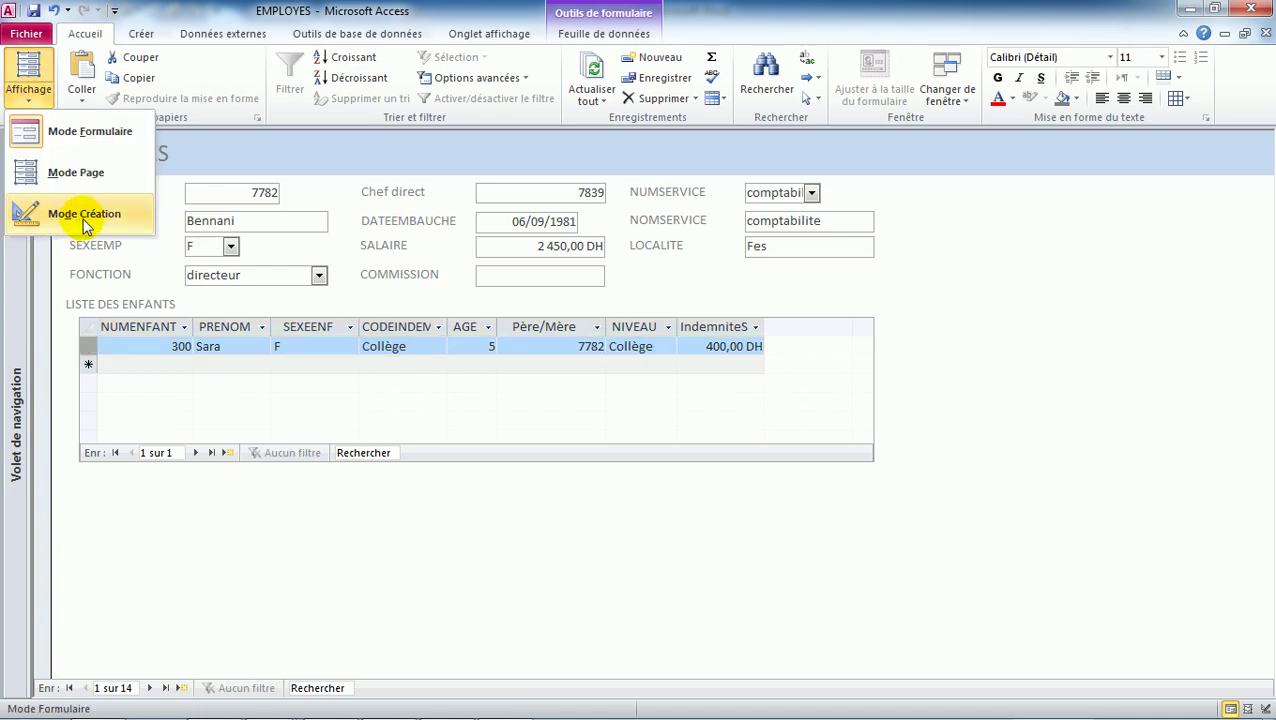
left_click(40, 213)
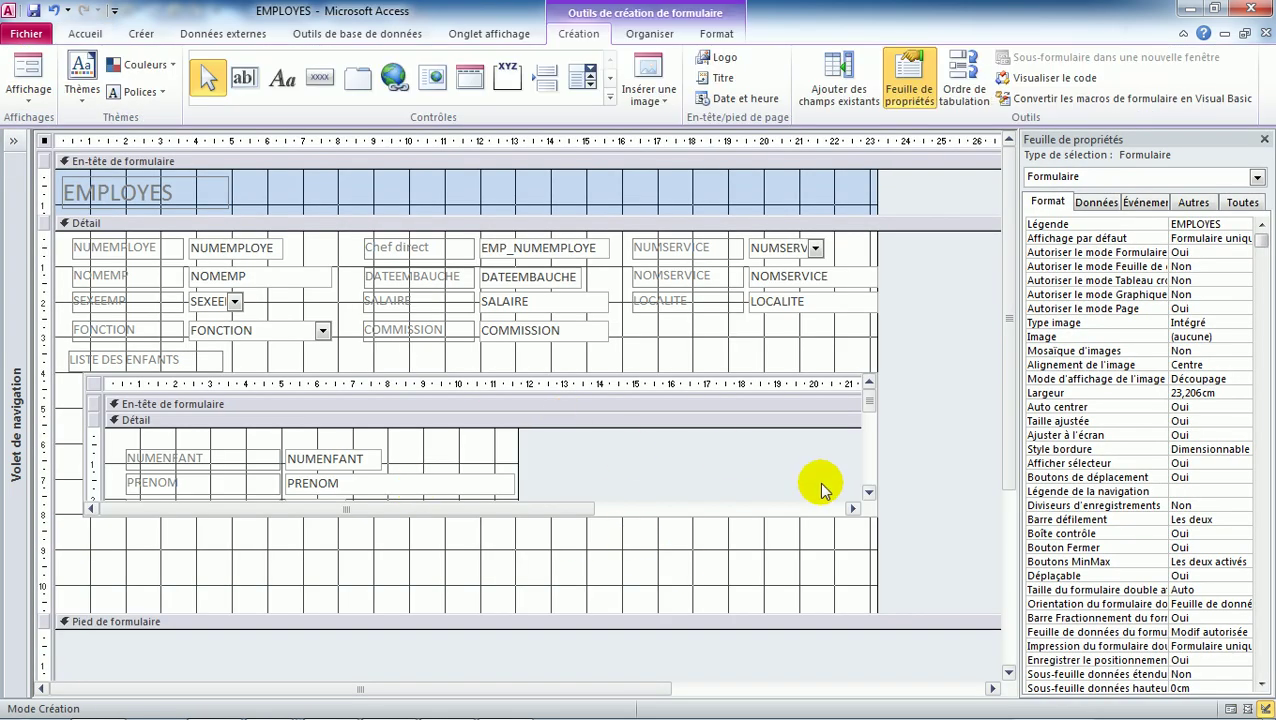
left_click(868, 493)
scroll(868, 493, "down", 2)
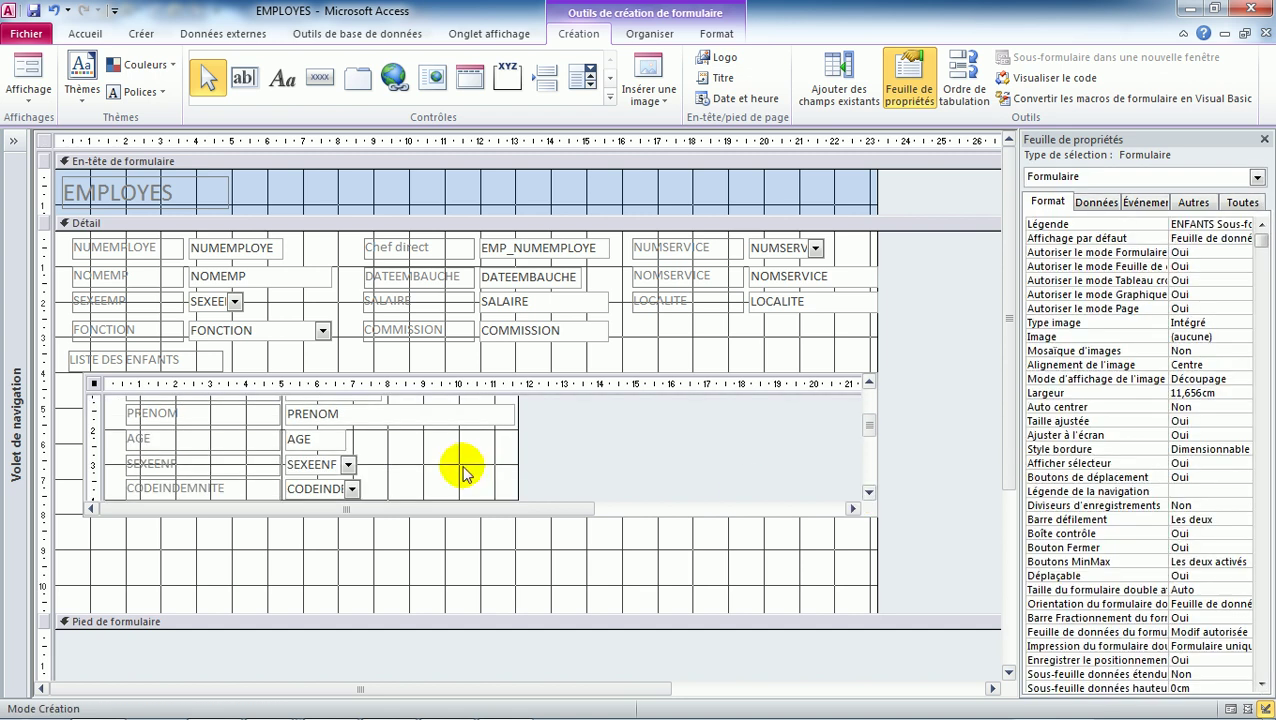
left_click(868, 492)
left_click(868, 492)
left_click(376, 446)
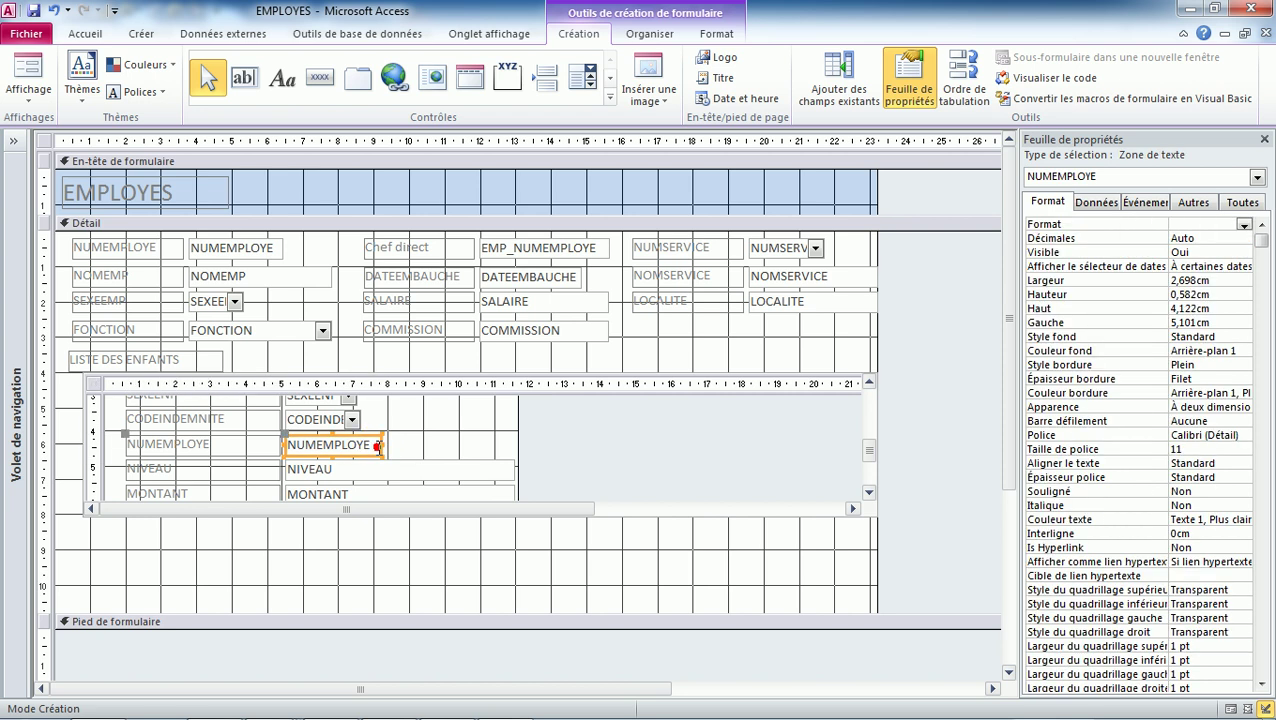
key("Delete")
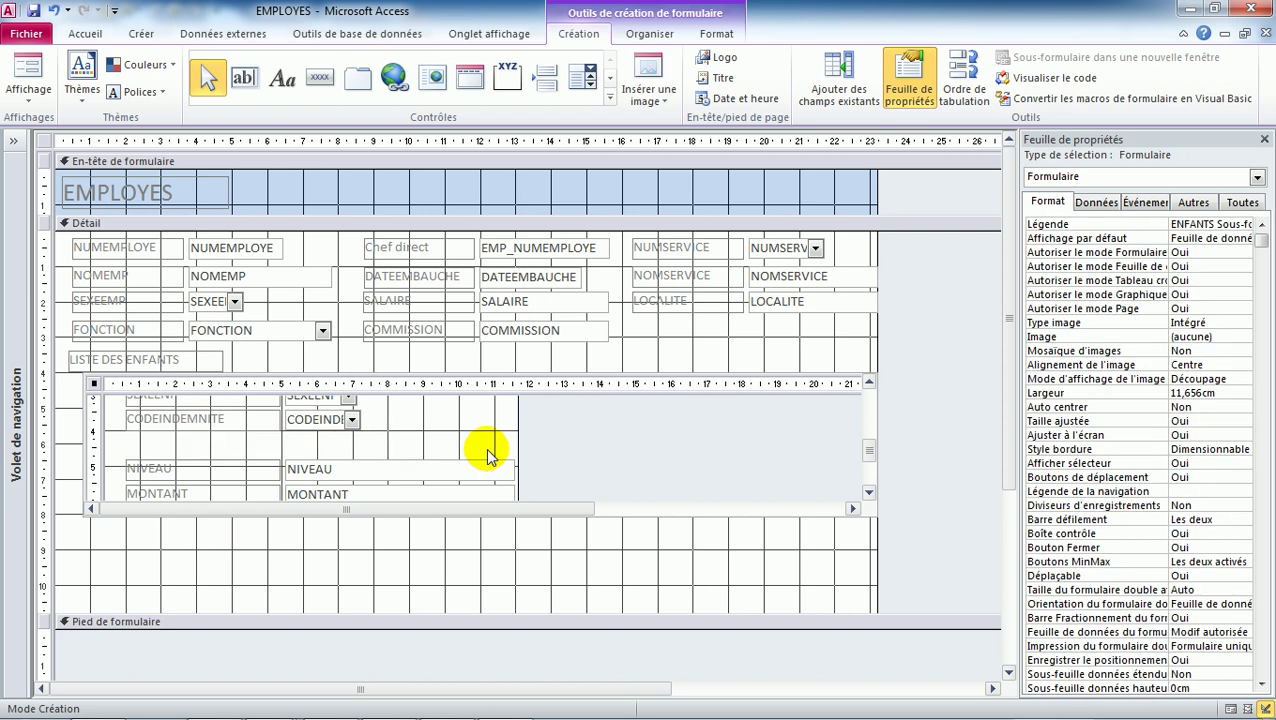
Try removing the subform's NIVEAU field and widening the CODEINDEMNITE combo box to about 3.8 cm, and undo both changes.
left_click(432, 475)
key("Delete")
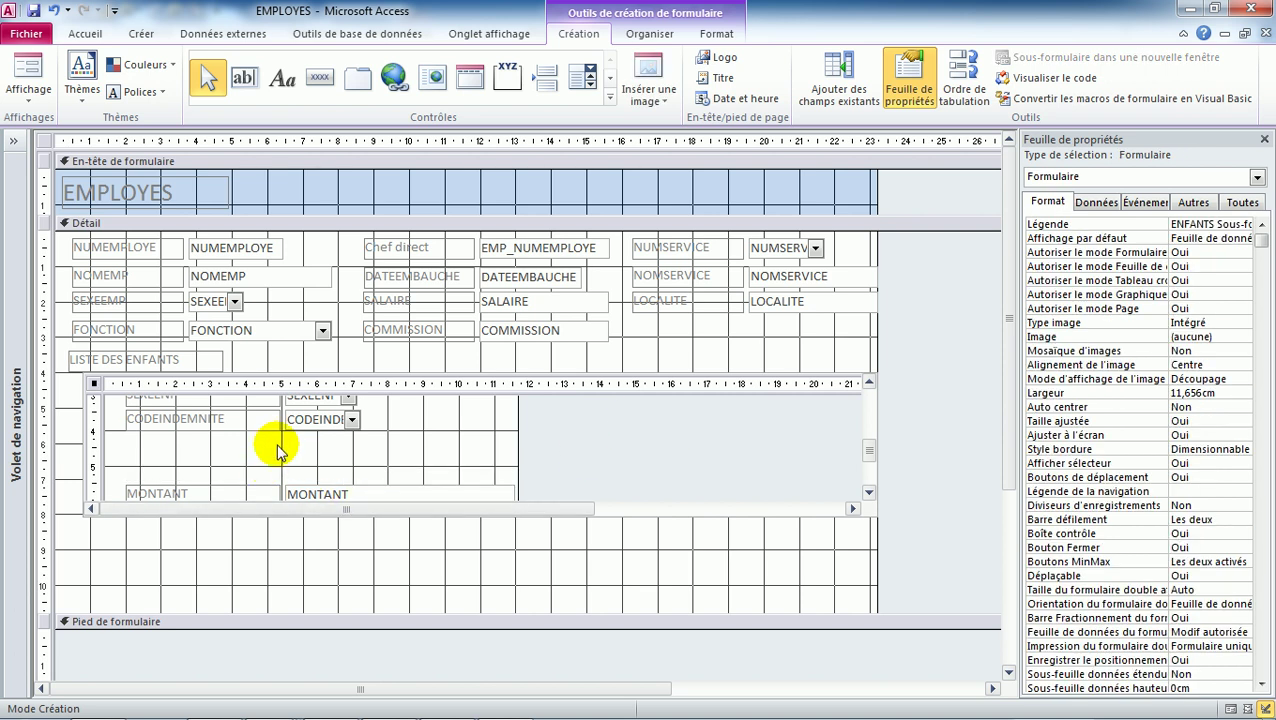
left_click(345, 422)
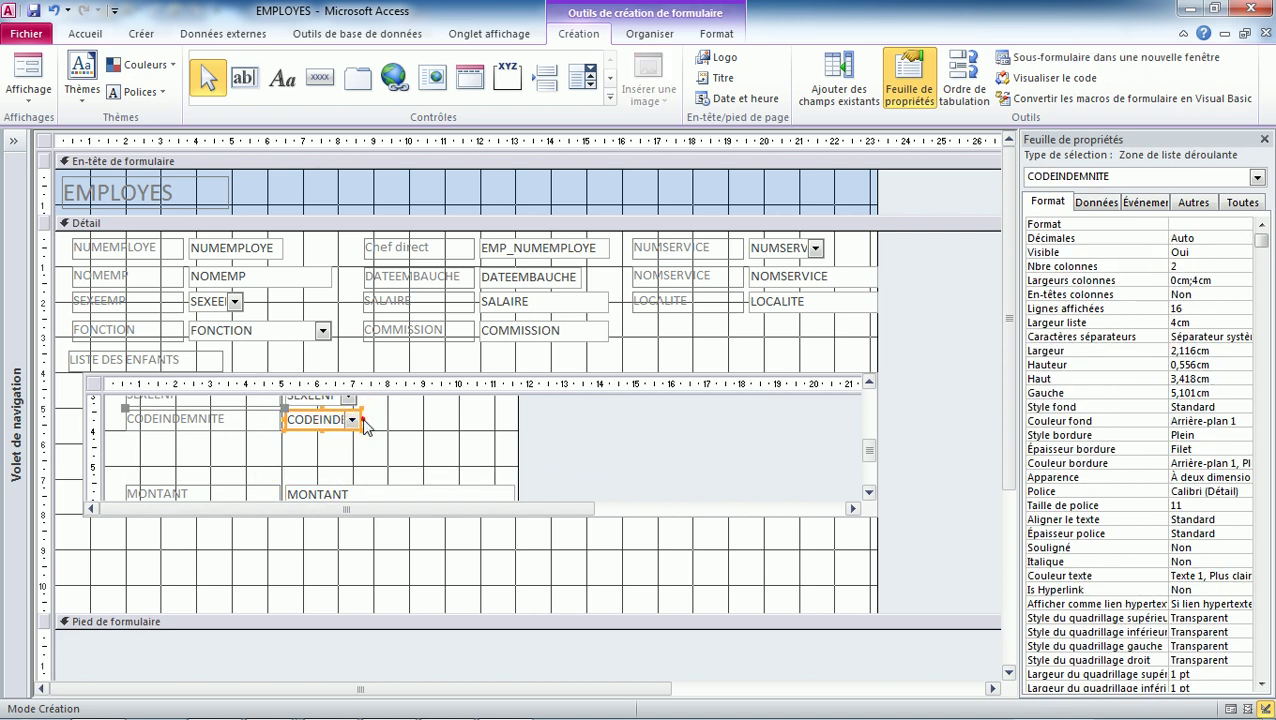
left_click(362, 420)
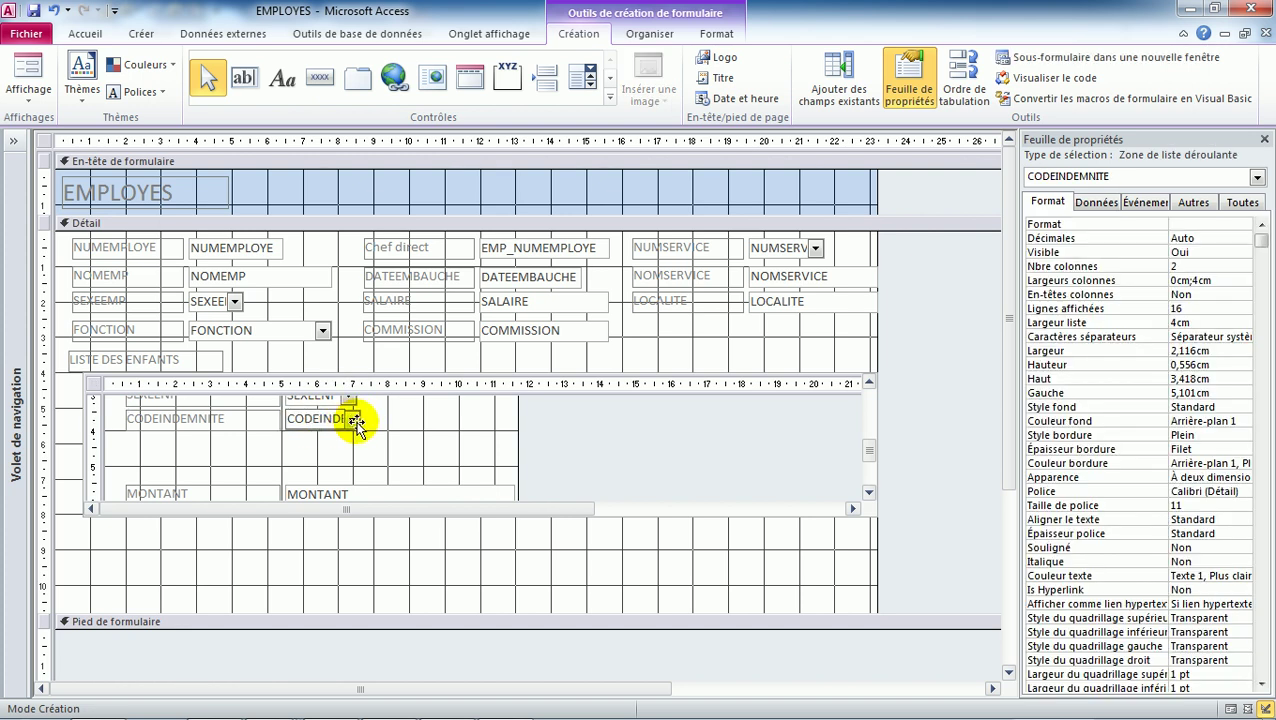
left_click(320, 440)
left_click(330, 422)
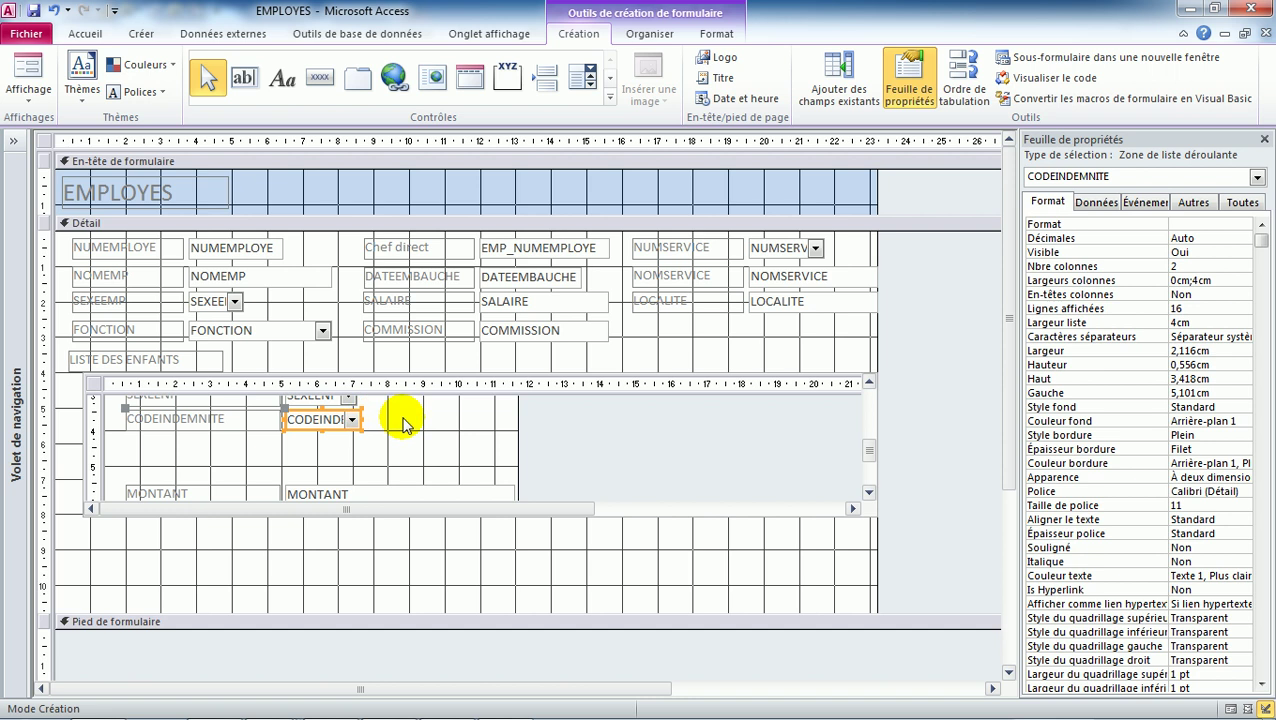
left_click_drag(358, 419, 417, 420)
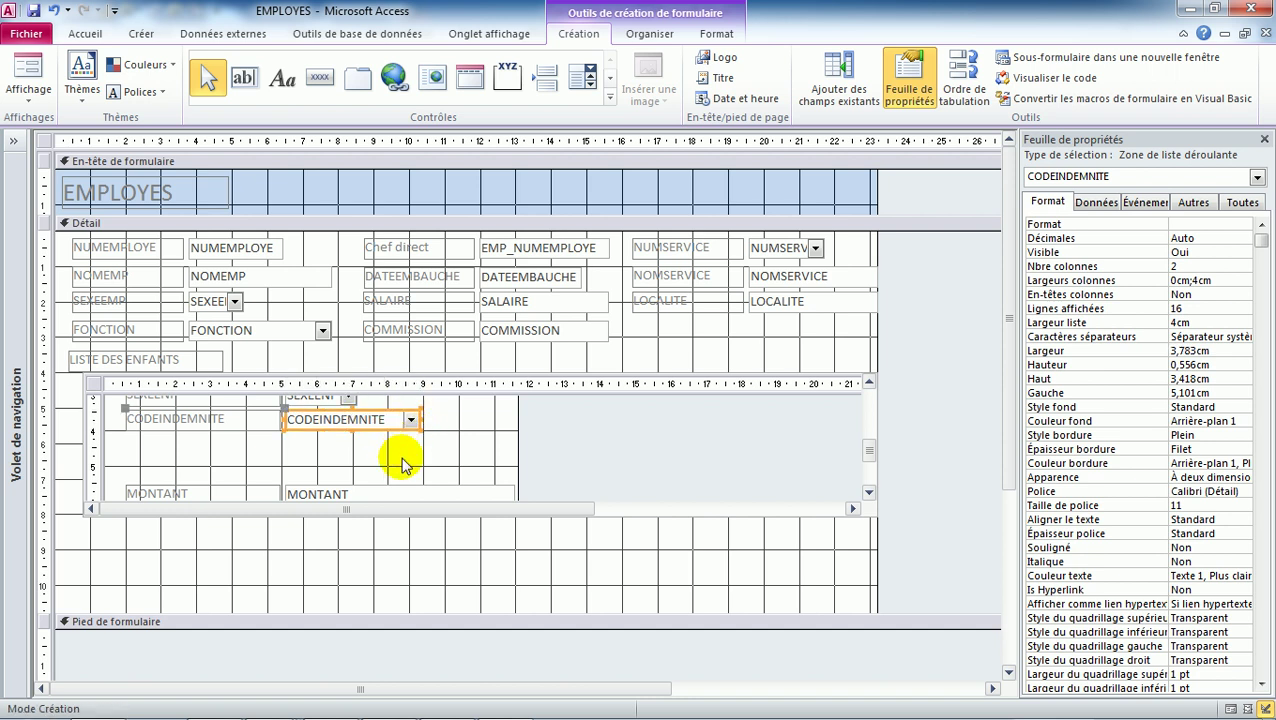
left_click(53, 11)
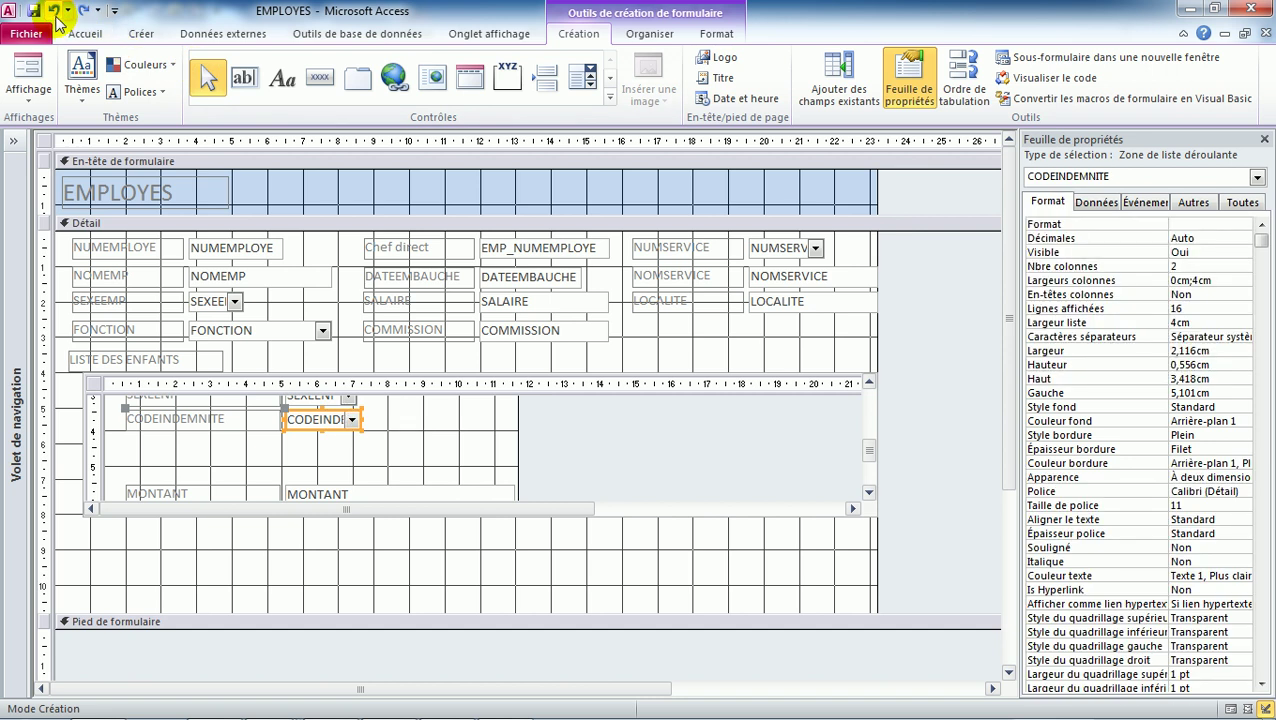
left_click(53, 11)
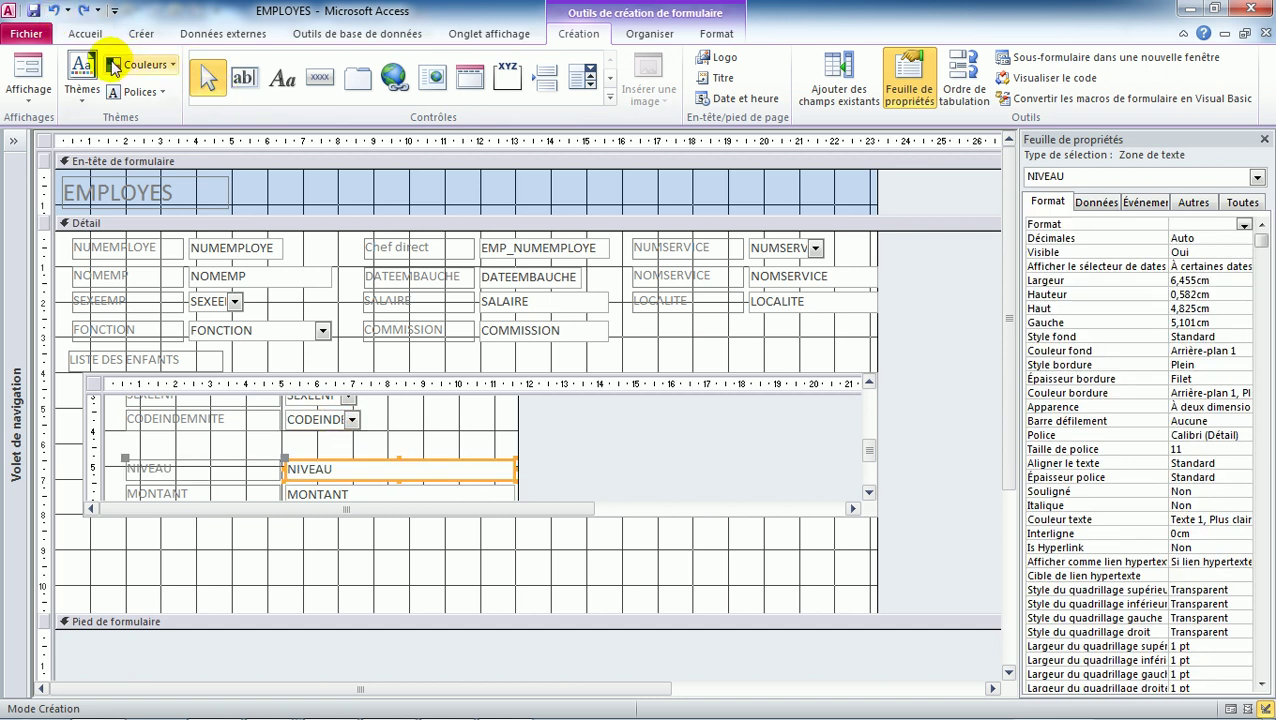
Display the form in page mode and compare the subform's NIVEAU and CODEINDEMNITE columns.
left_click(28, 66)
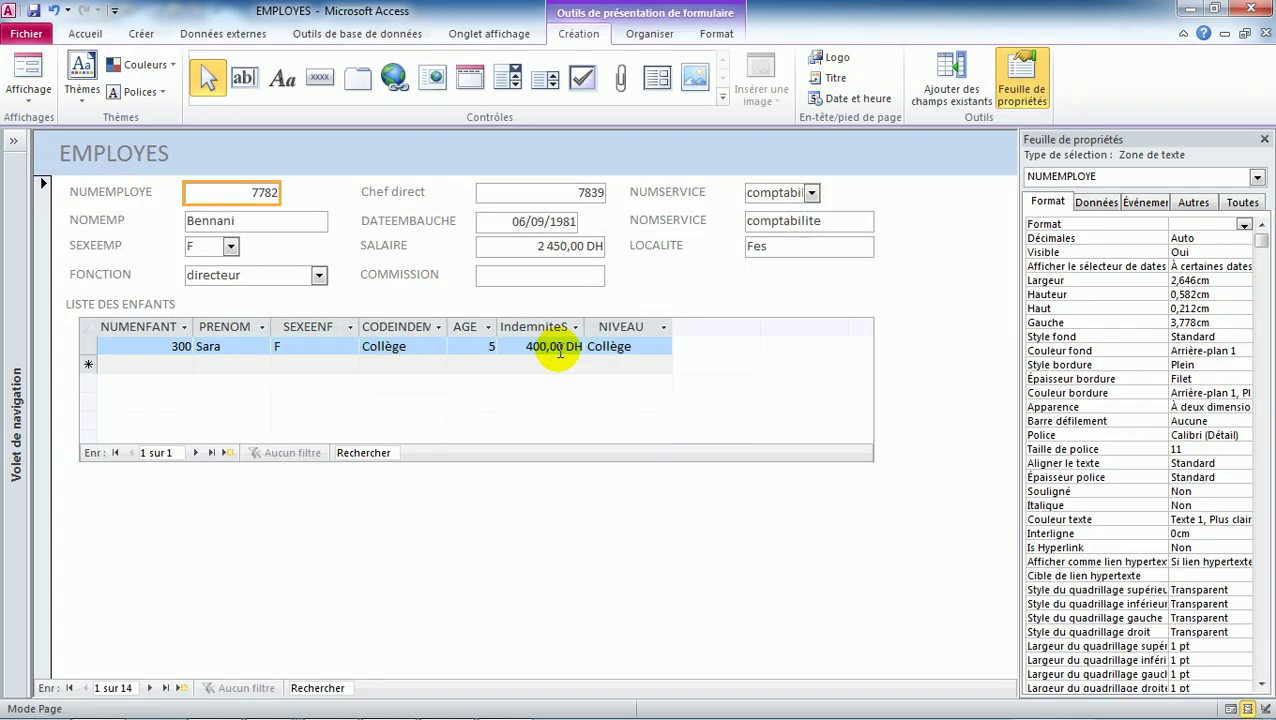
left_click(619, 327)
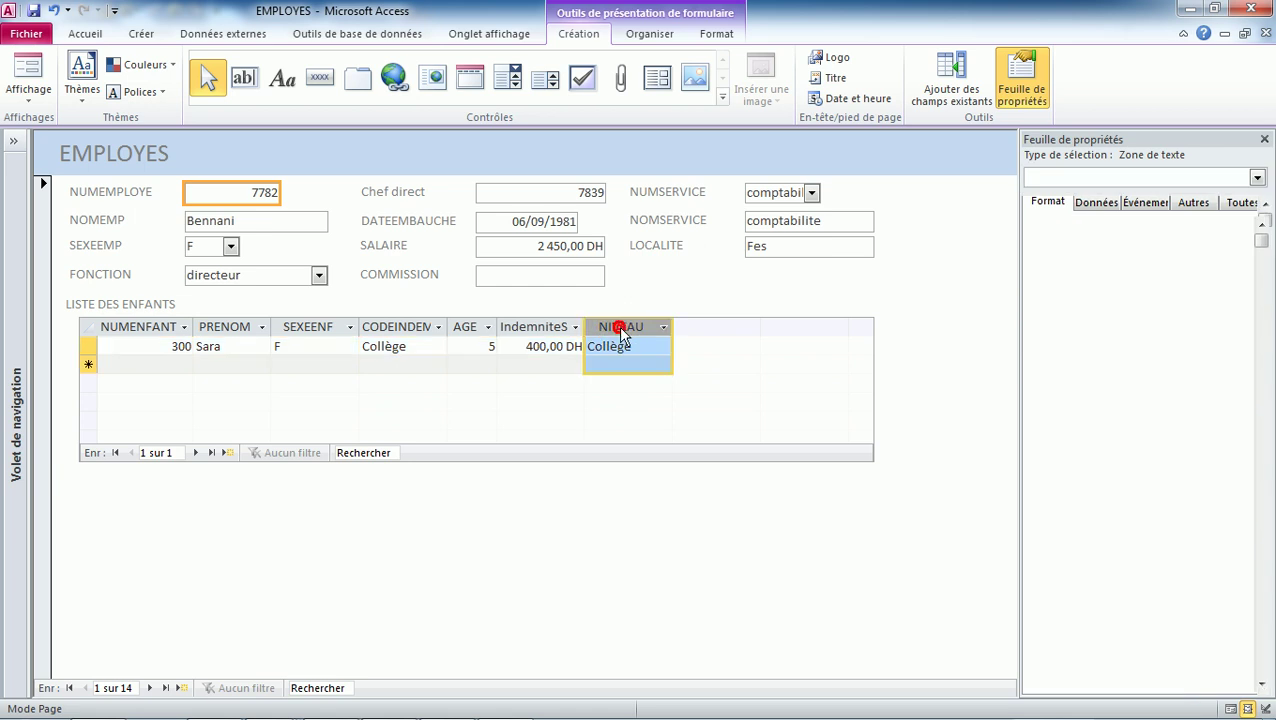
left_click(404, 327)
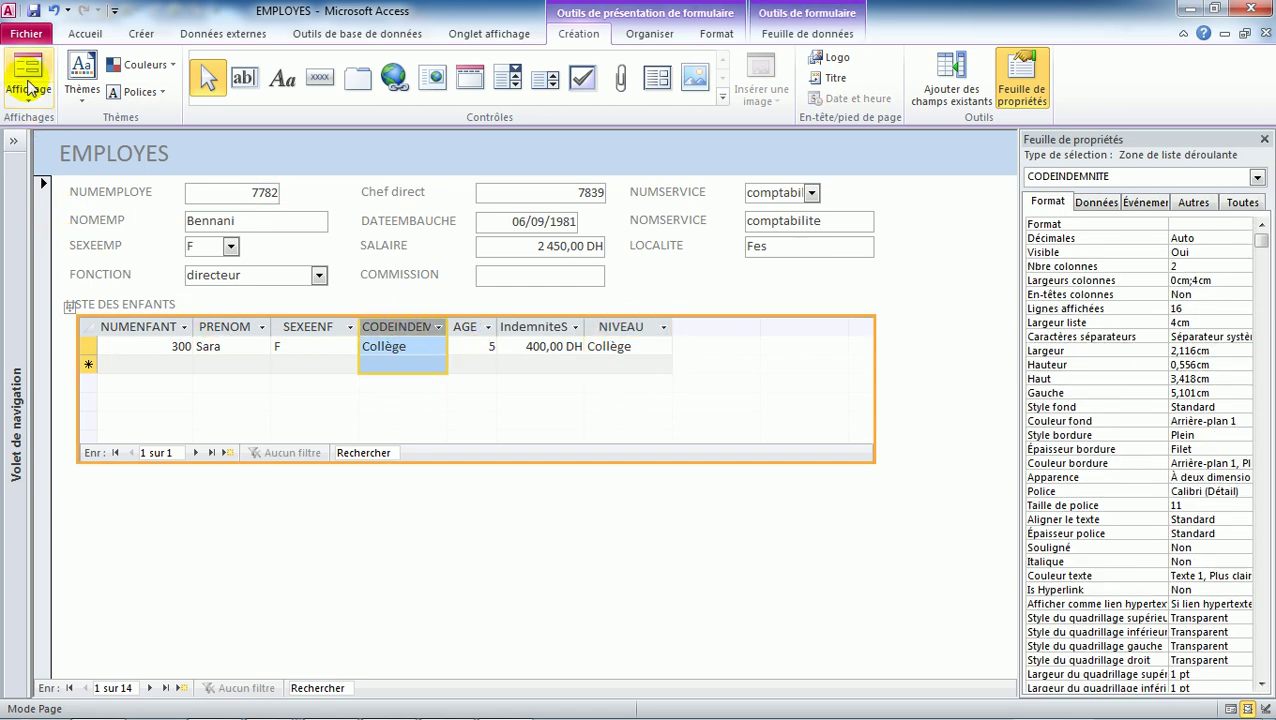
In design view, set the subform's CODEINDEMNITE combo box to 1 column with a column width of 4 cm.
left_click(29, 90)
left_click(58, 213)
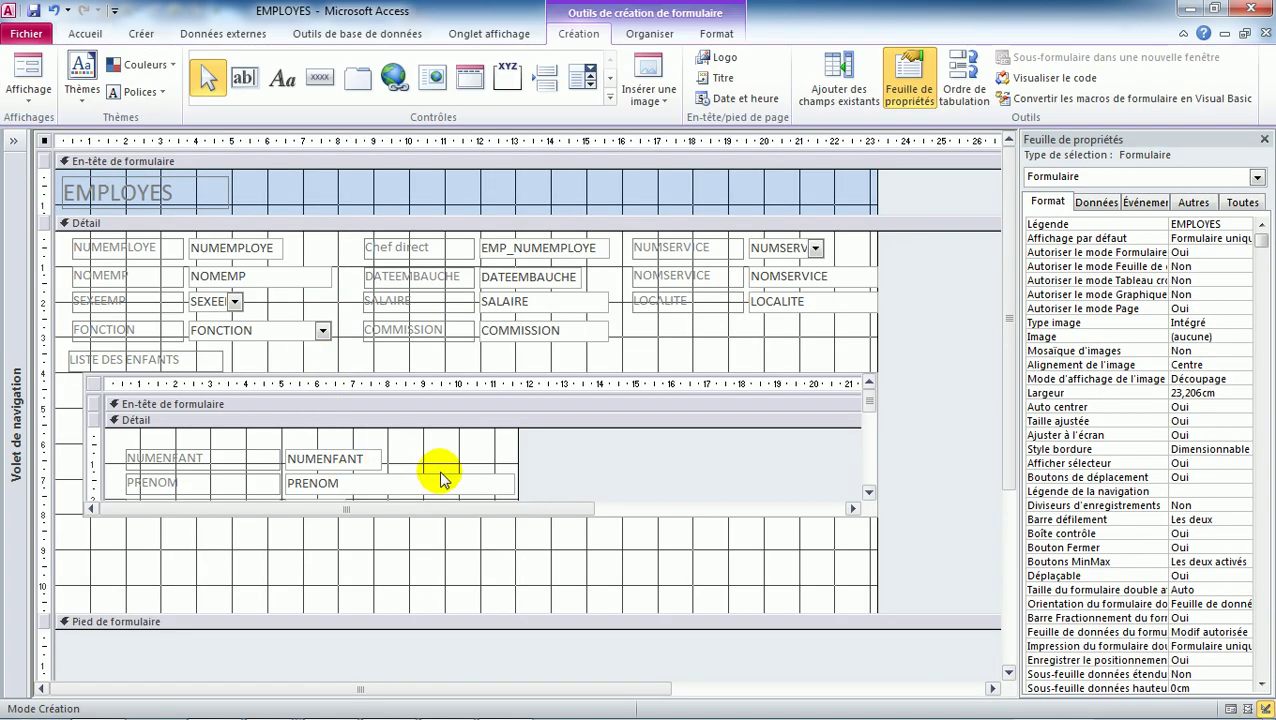
left_click(869, 493)
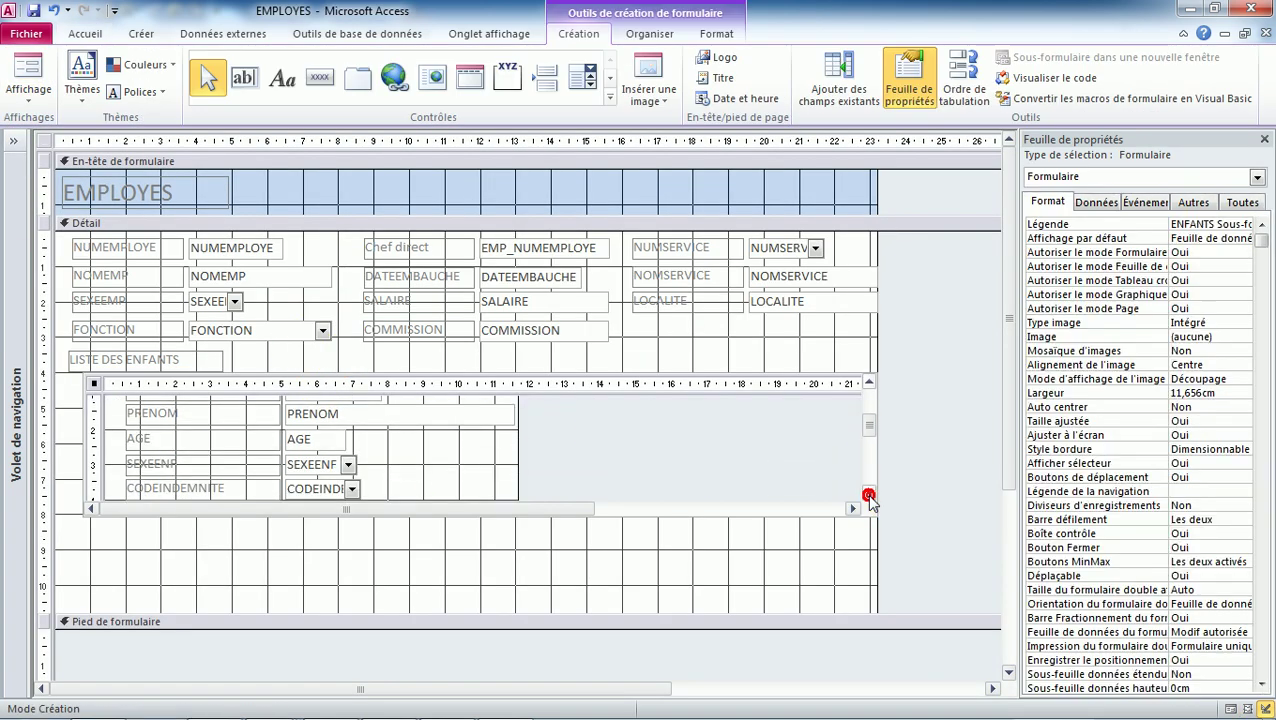
left_click(869, 493)
left_click(335, 458)
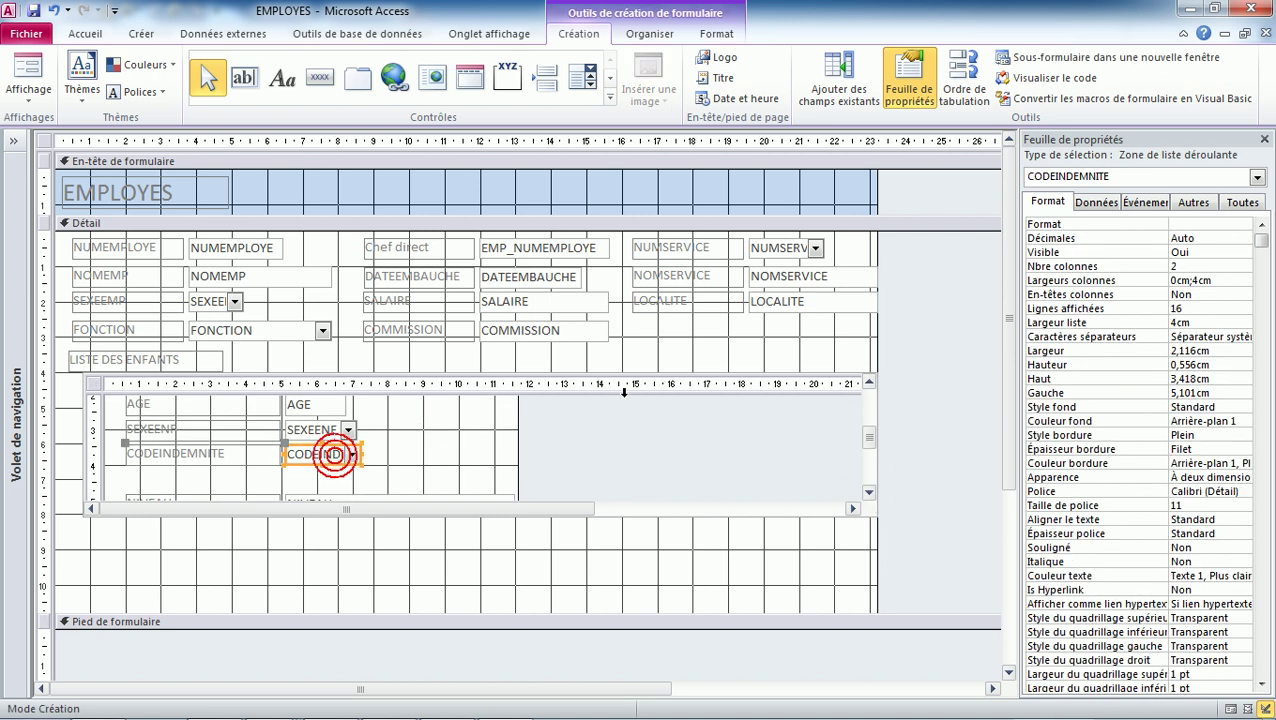
left_click(1178, 266)
type("1")
left_click(1210, 281)
left_click(1210, 281)
key("BackSpace")
key("BackSpace")
key("BackSpace")
key("BackSpace")
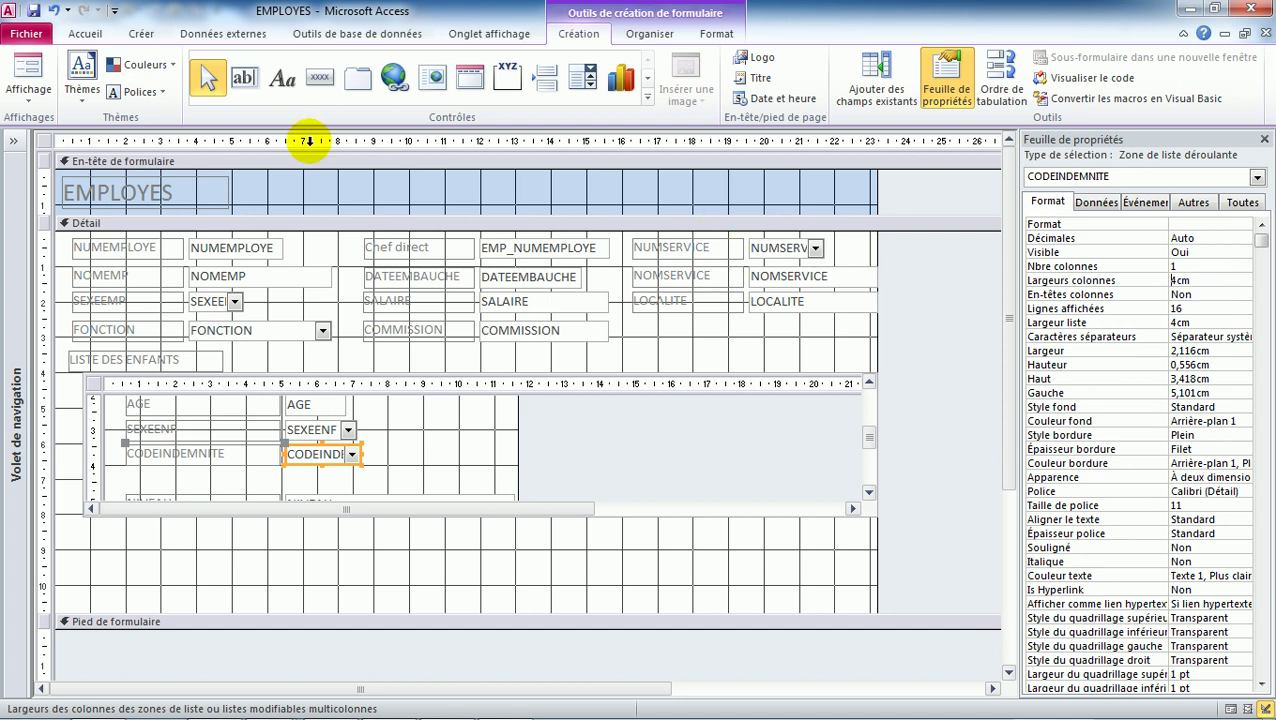
In form view, set the child's CODEINDEMNITE to A, change it to S, and save the record.
left_click(30, 76)
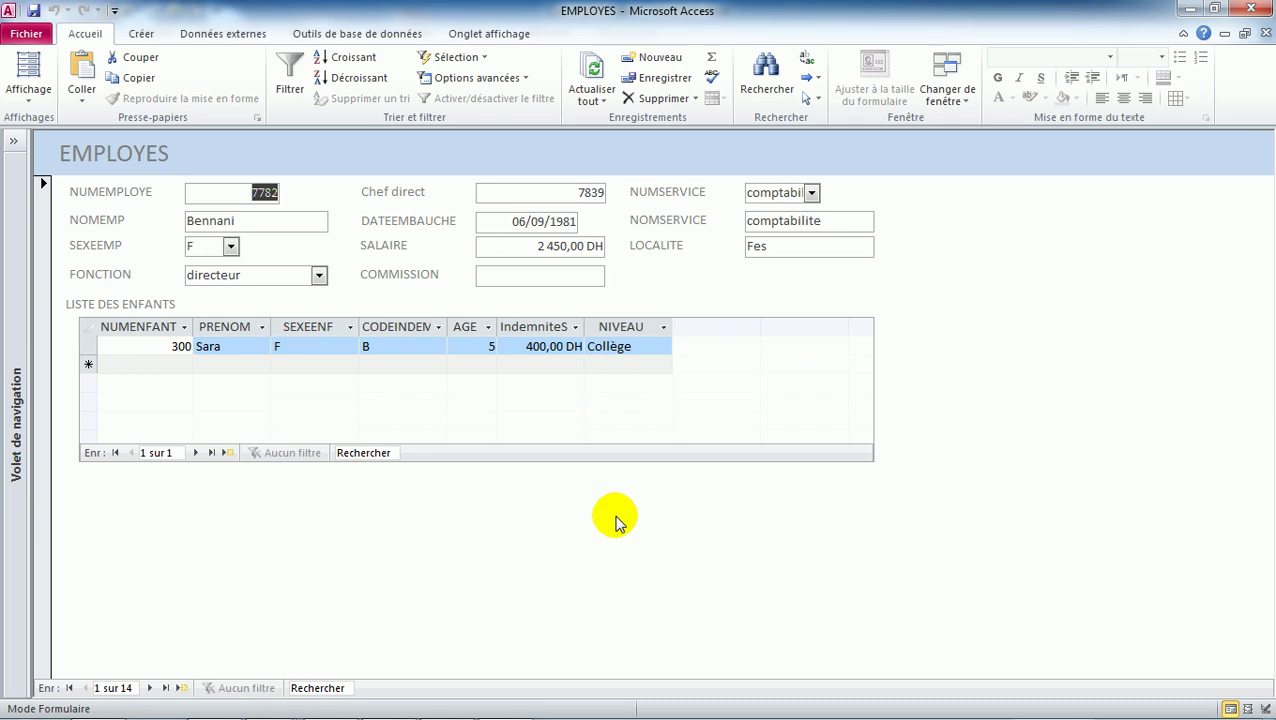
left_click(438, 360)
left_click(437, 347)
left_click(400, 378)
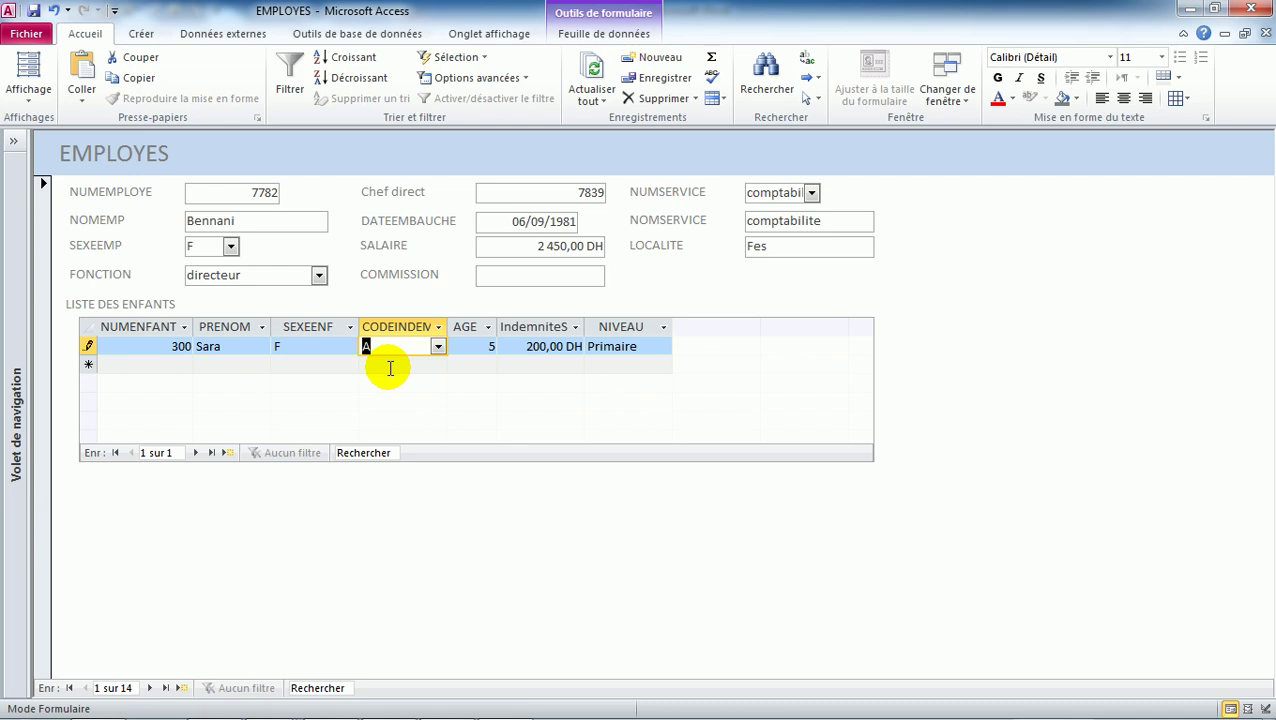
left_click(440, 348)
left_click(390, 436)
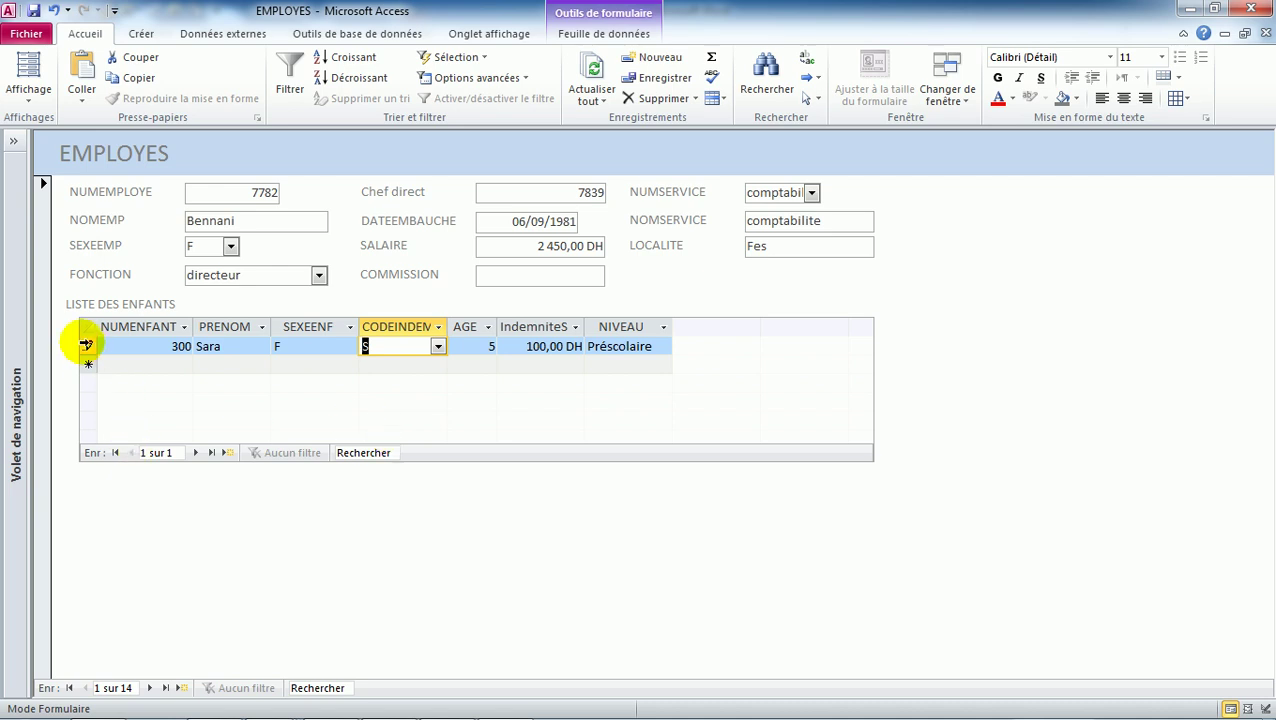
left_click(85, 346)
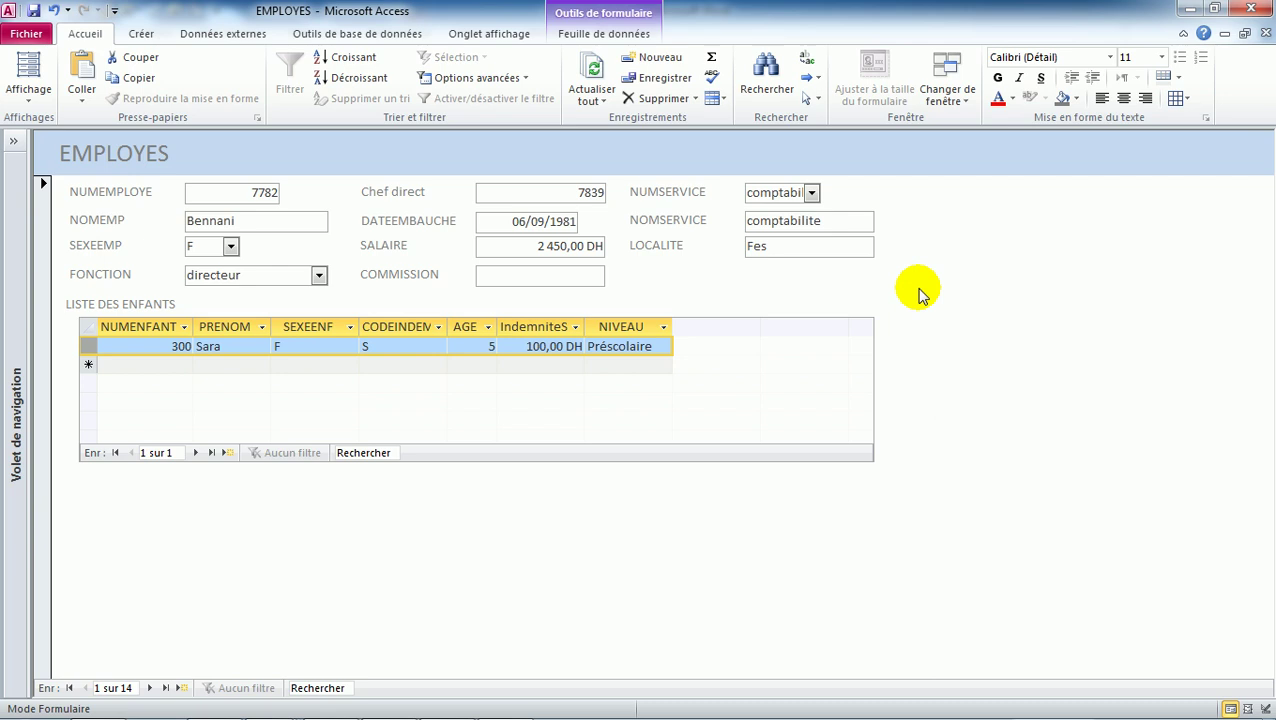
Return the EMPLOYES form to design view and go to the ENFANTS subform's footer section.
left_click(27, 97)
left_click(82, 211)
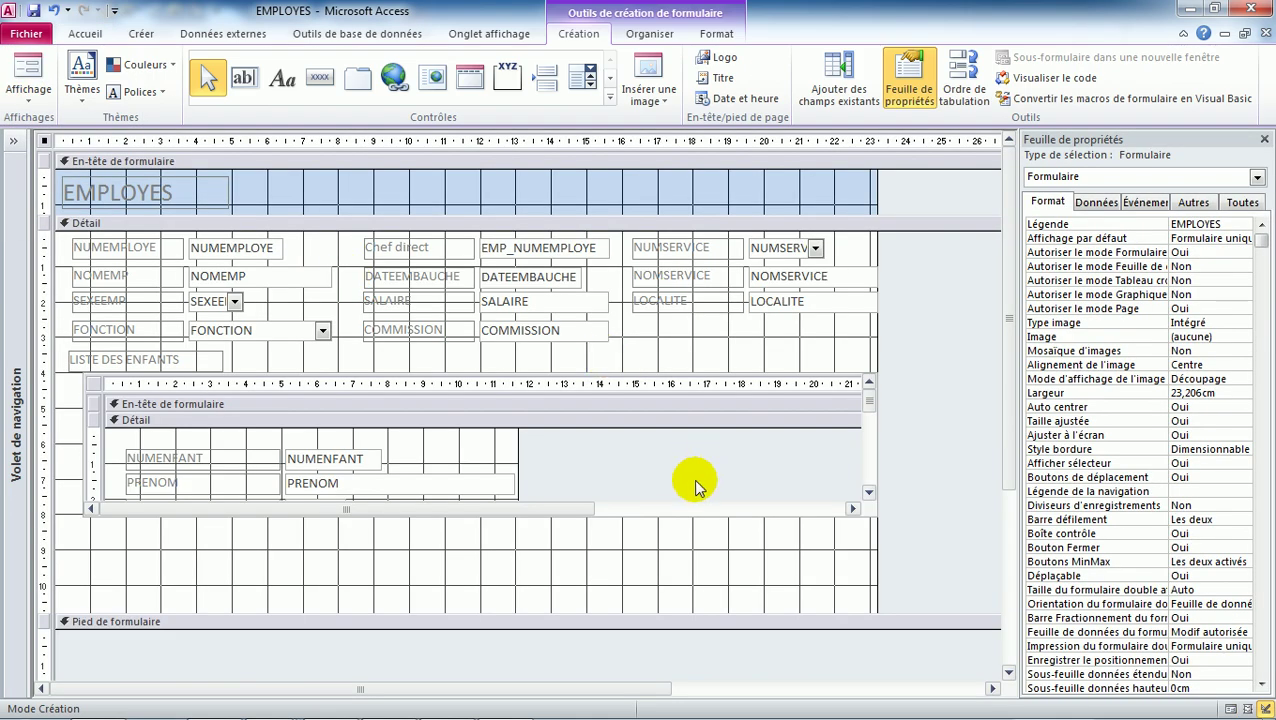
left_click(869, 494)
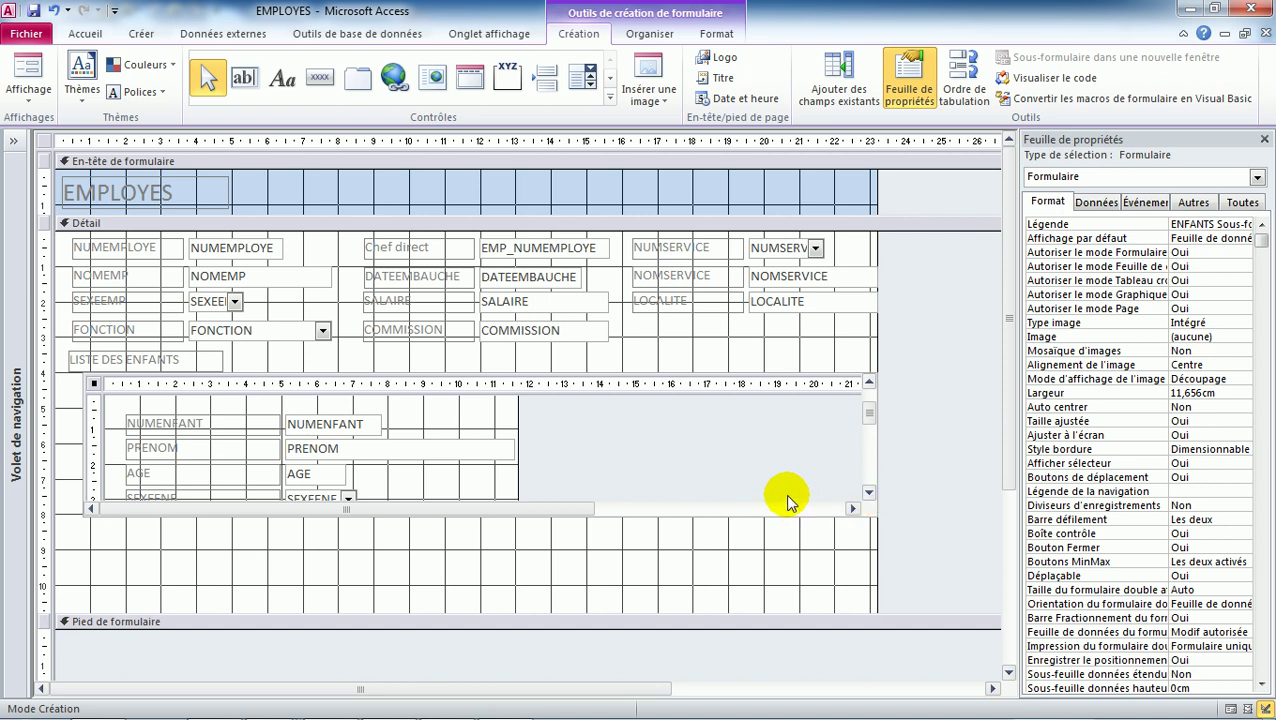
left_click(490, 410)
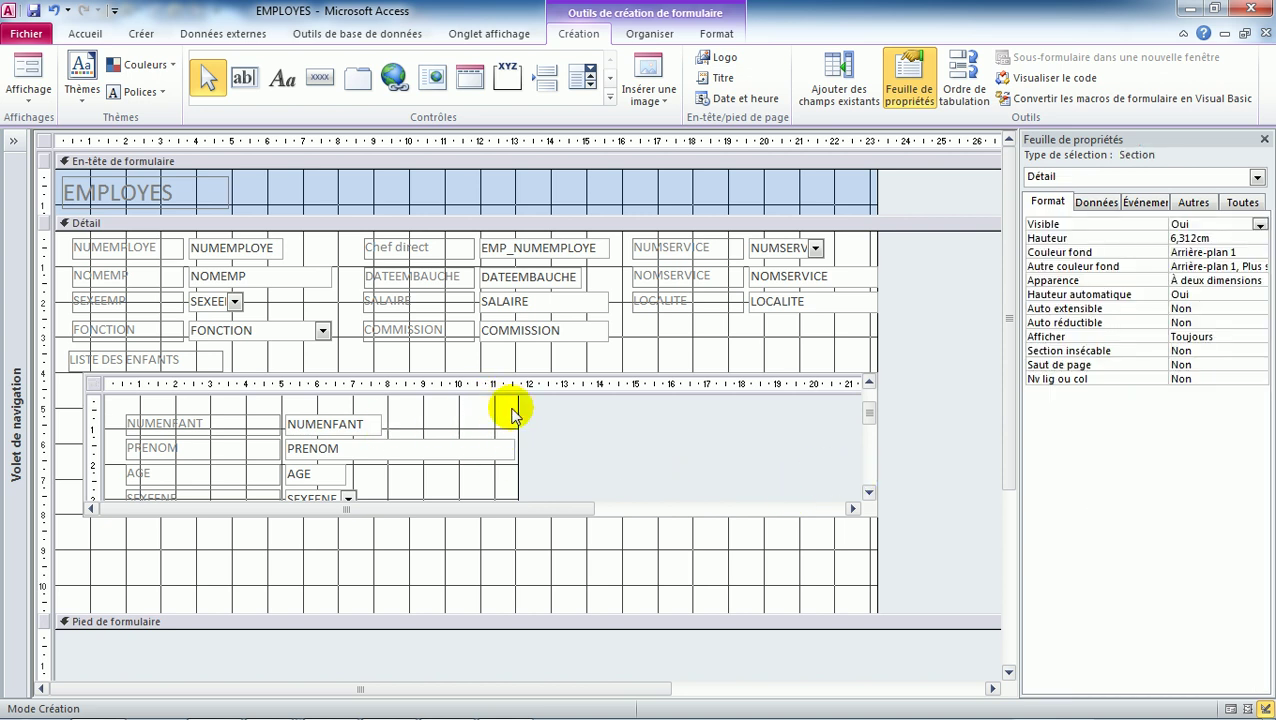
left_click(578, 433)
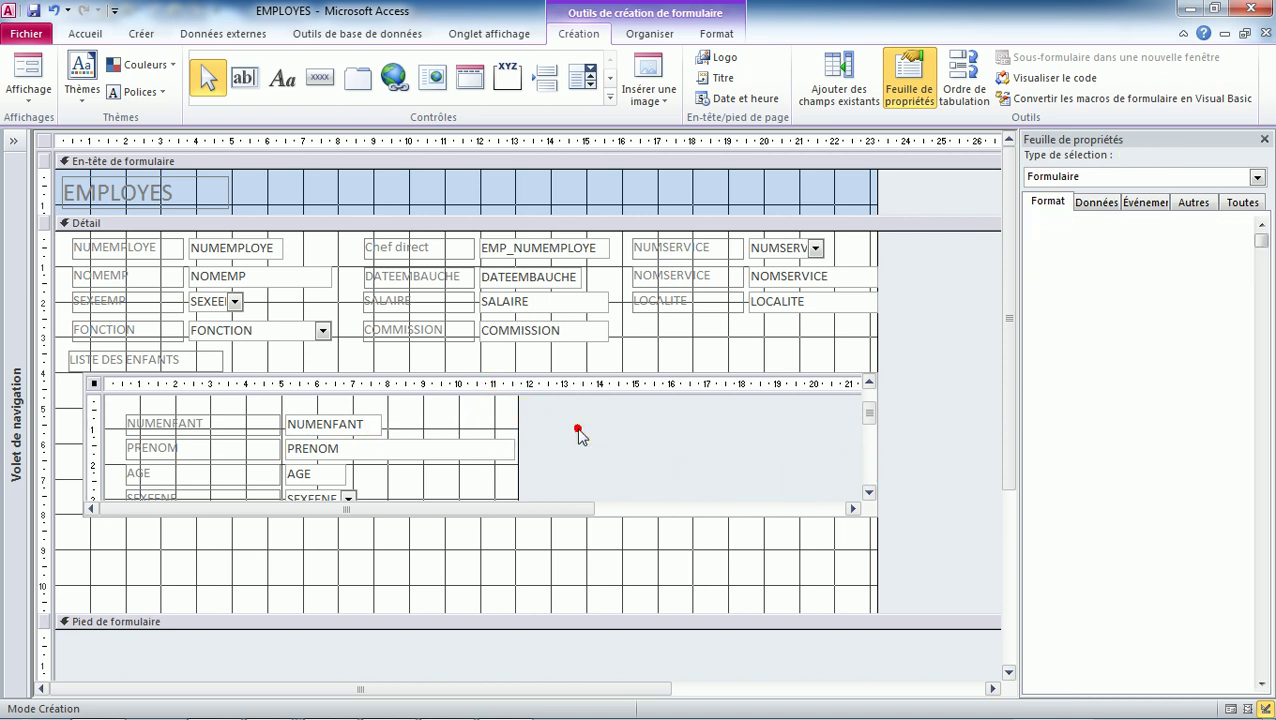
left_click(868, 493)
left_click(868, 493)
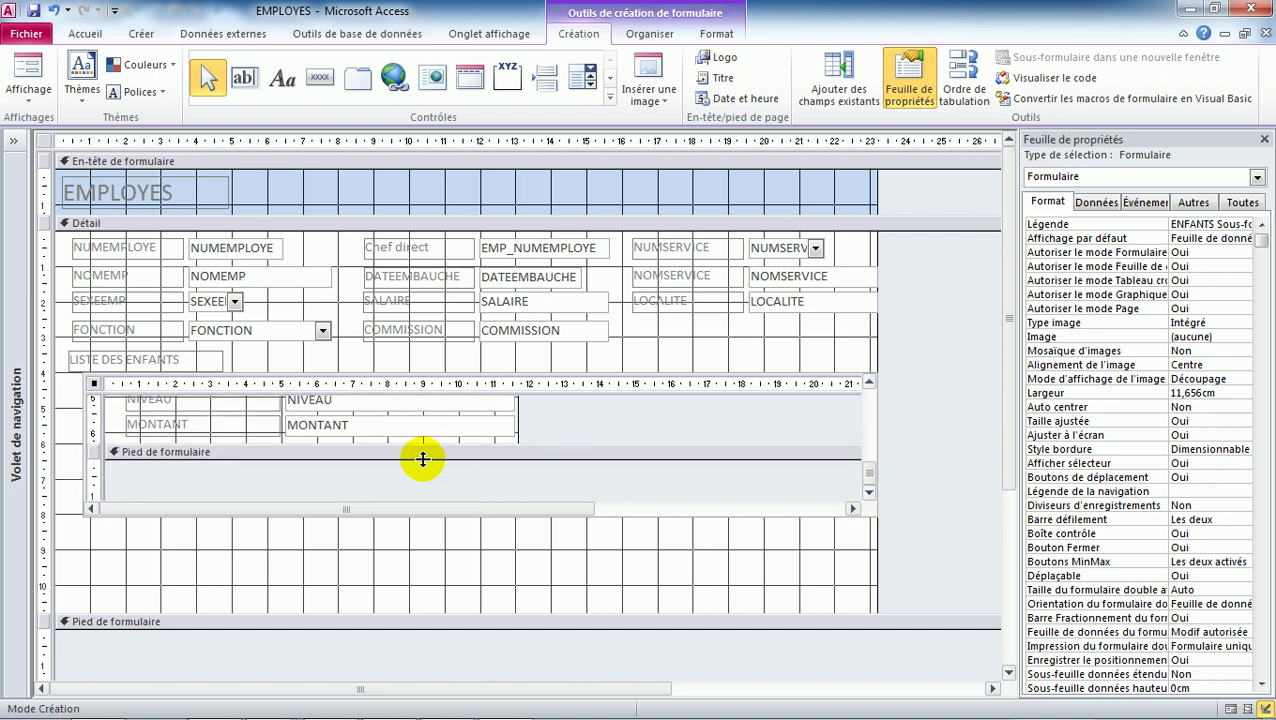
Try placing an unbound text box about 2.3 cm wide in the subform's expanded footer, then delete it and collapse the footer.
left_click_drag(423, 459, 421, 490)
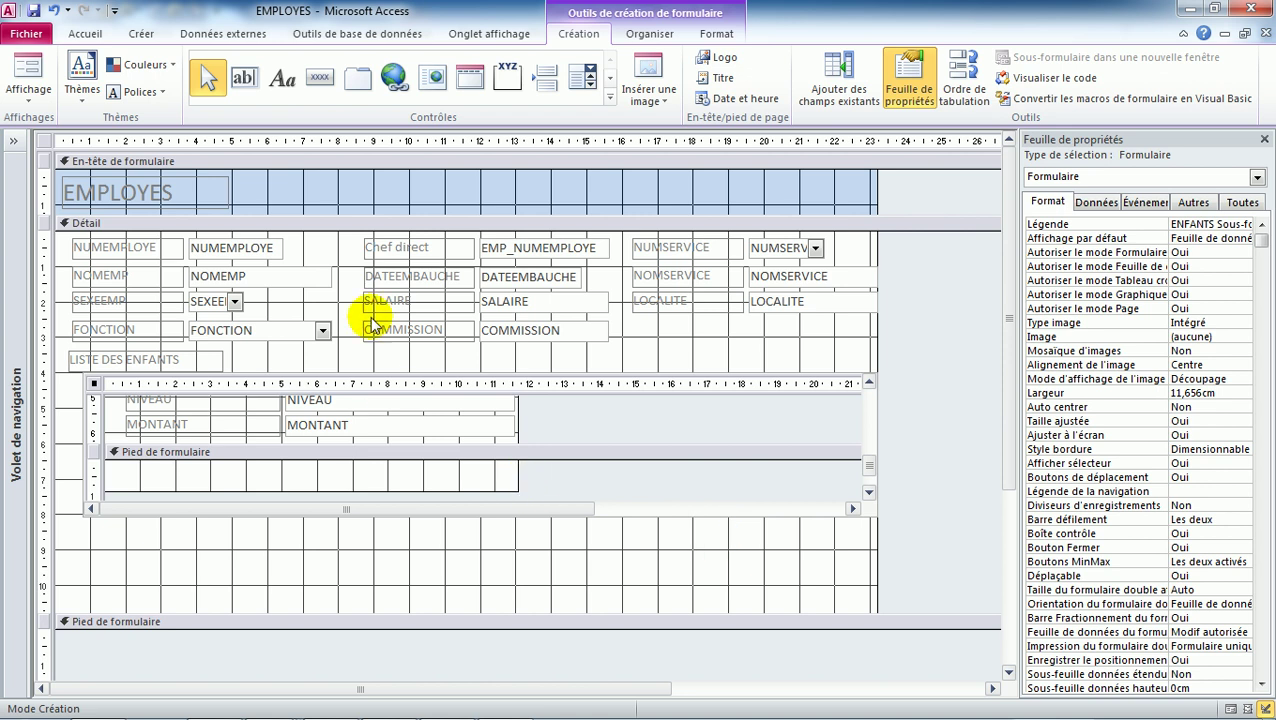
left_click(246, 79)
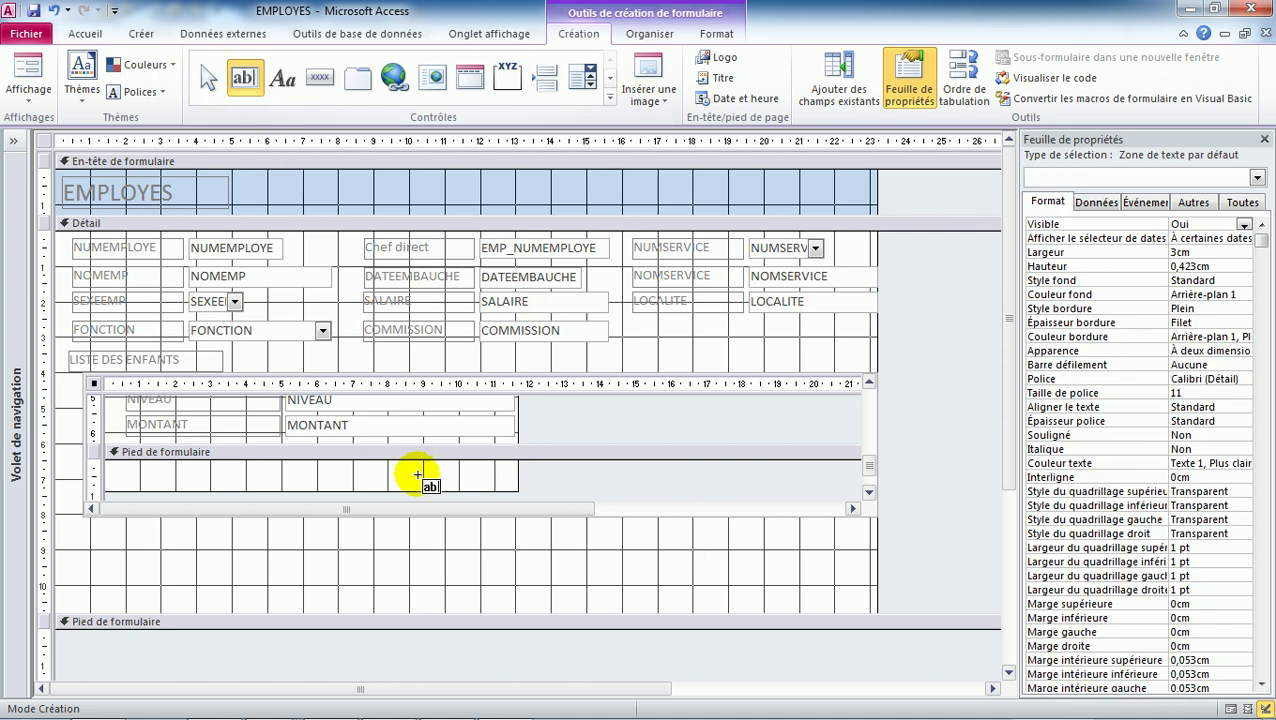
left_click_drag(409, 467, 490, 482)
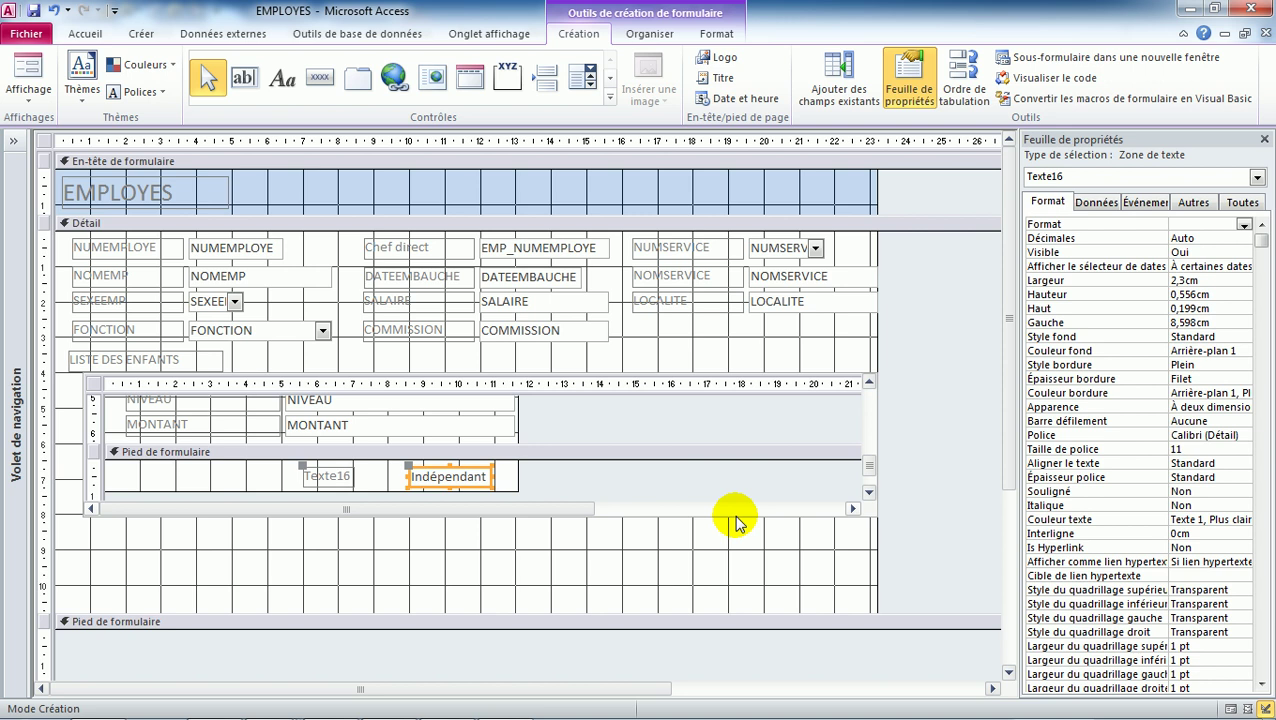
key("Delete")
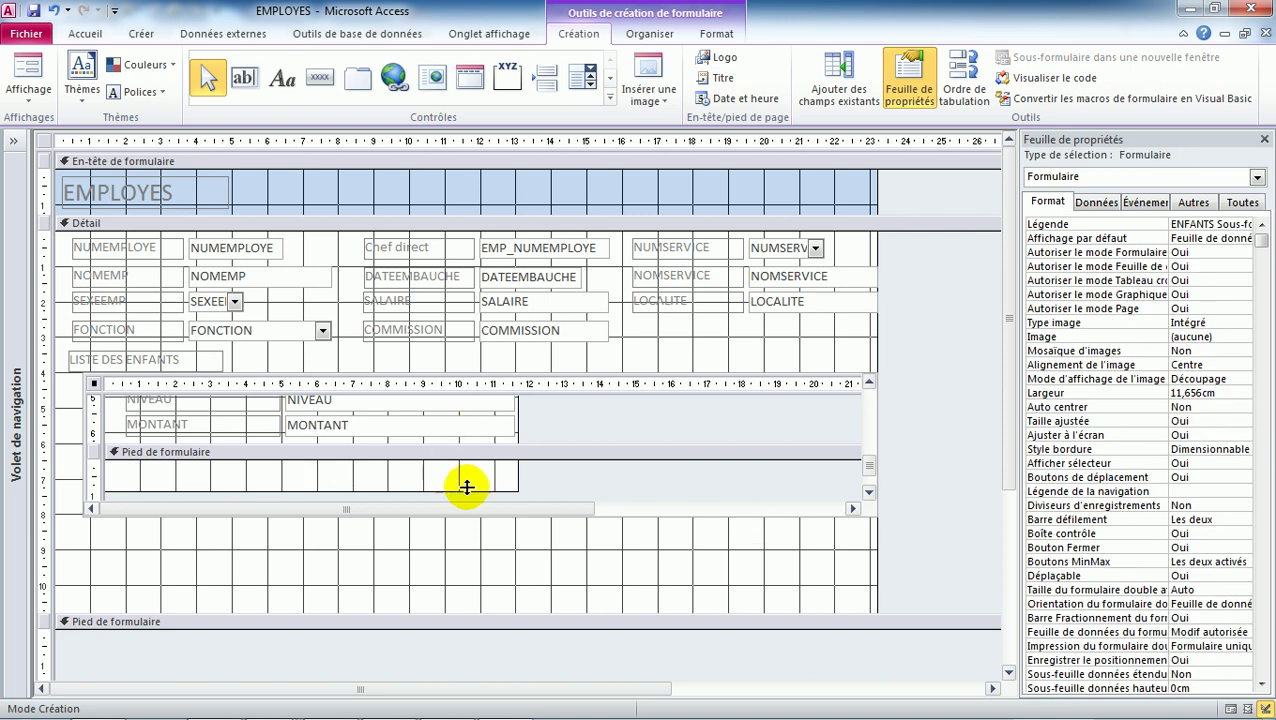
left_click_drag(494, 487, 505, 462)
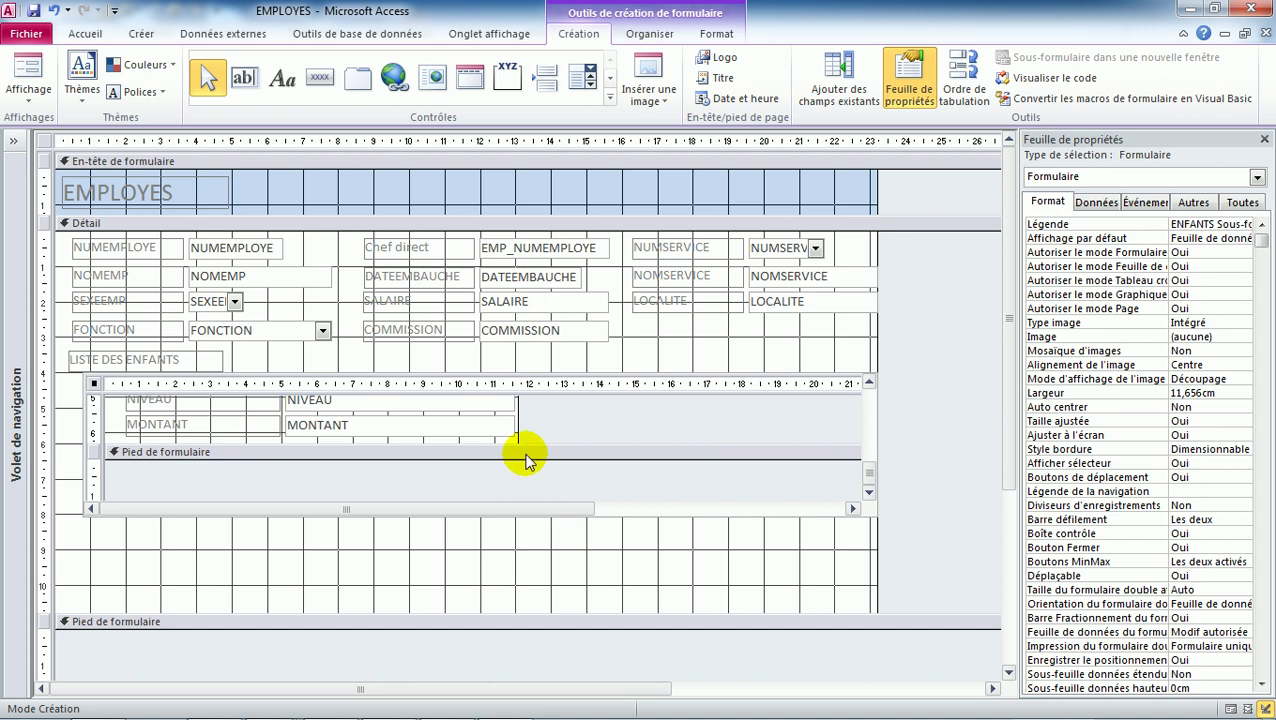
Lengthen the subform's Detail section below the MONTANT field to about 6.8 cm.
right_click(606, 481)
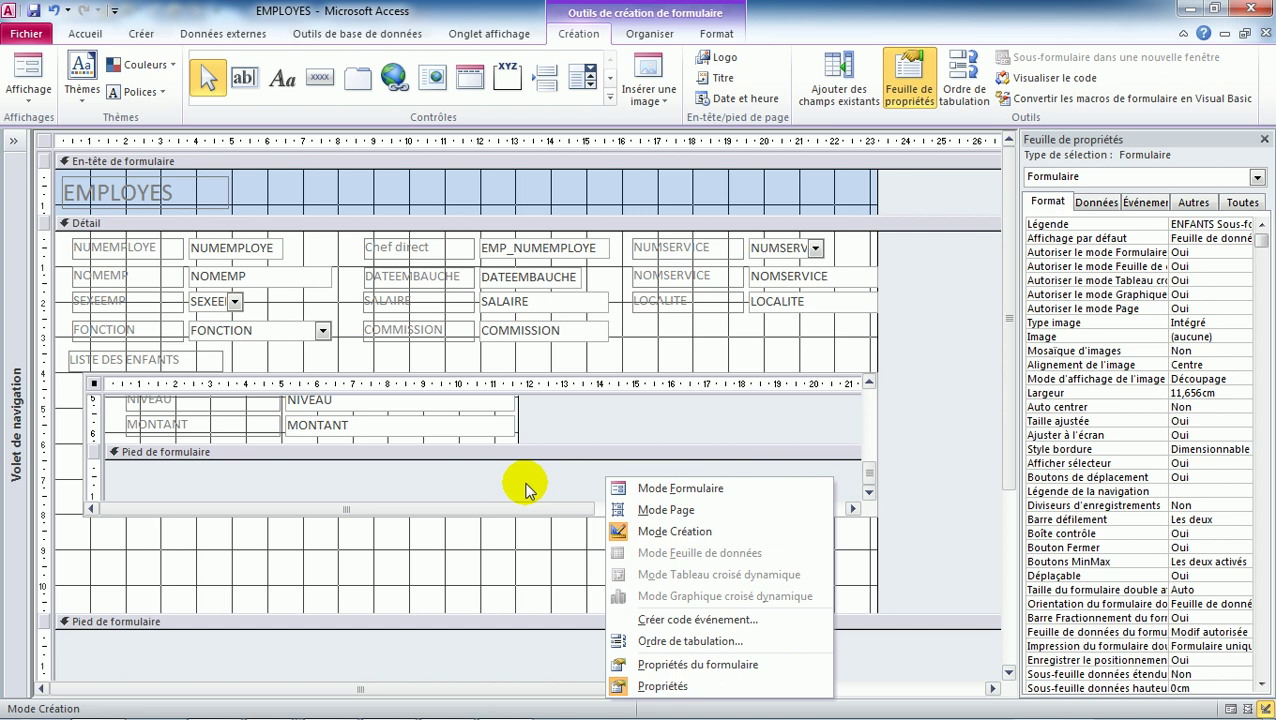
left_click(470, 476)
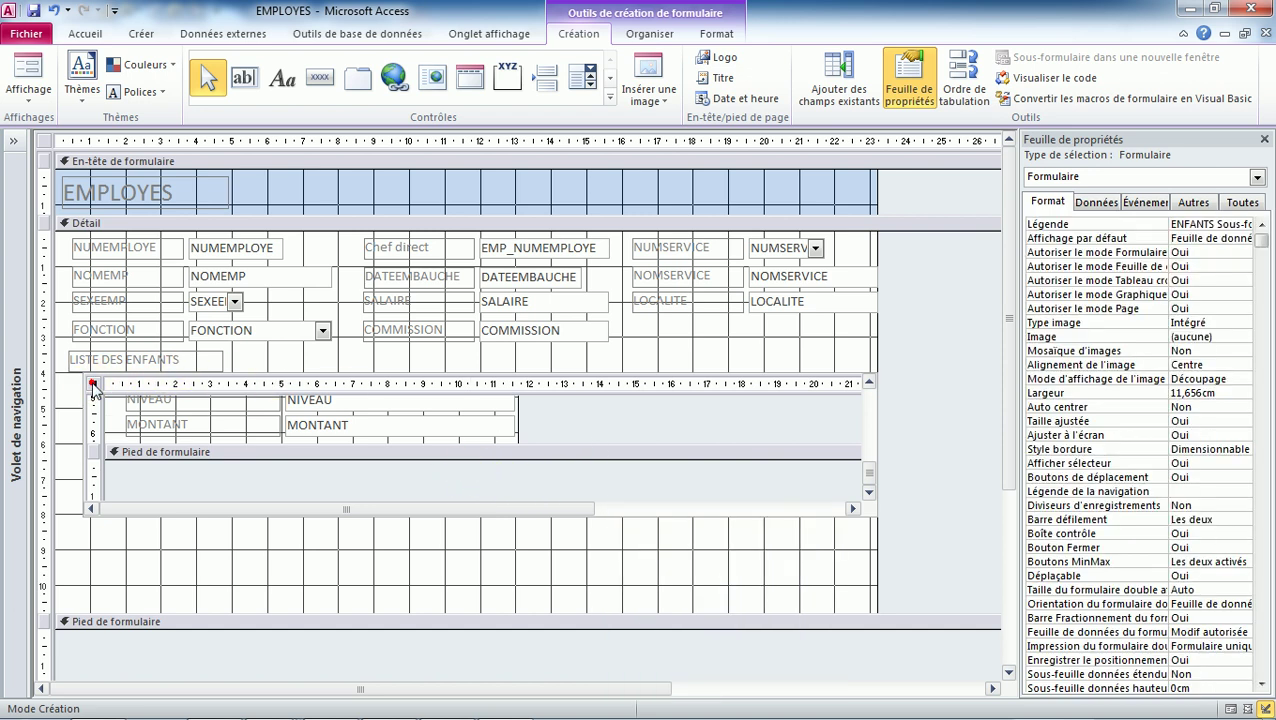
left_click(505, 424)
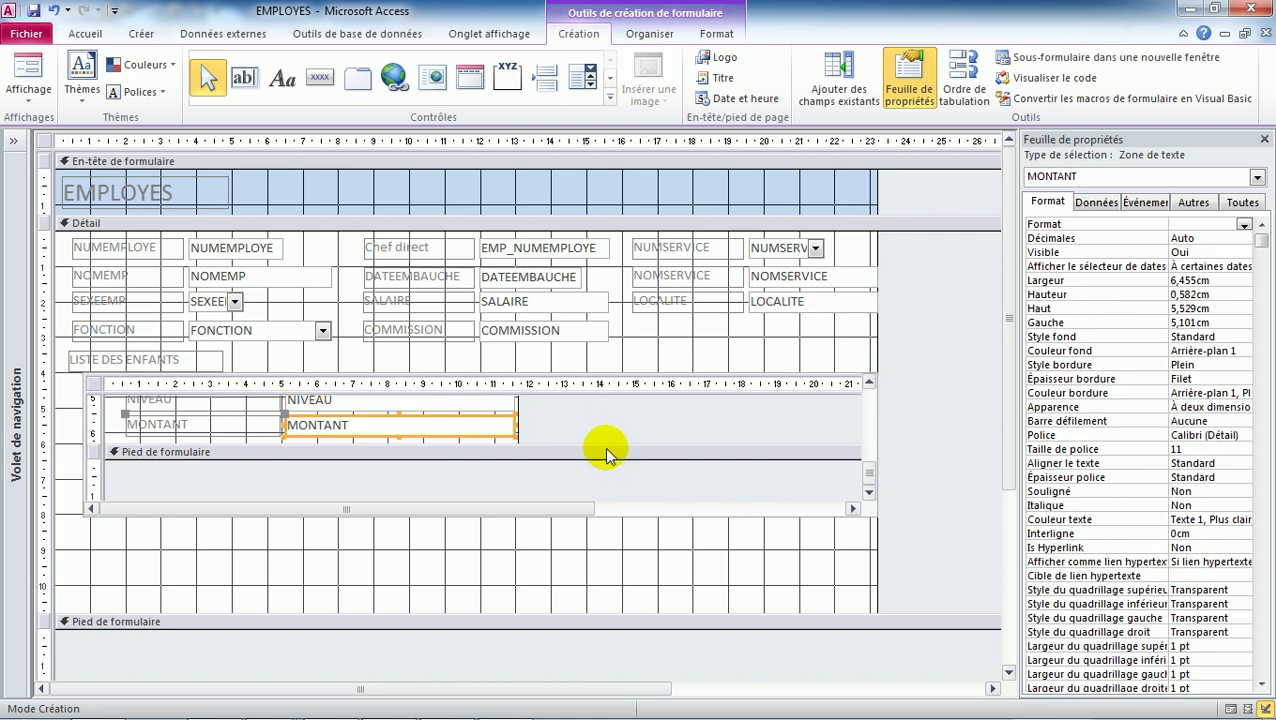
left_click_drag(605, 444, 605, 457)
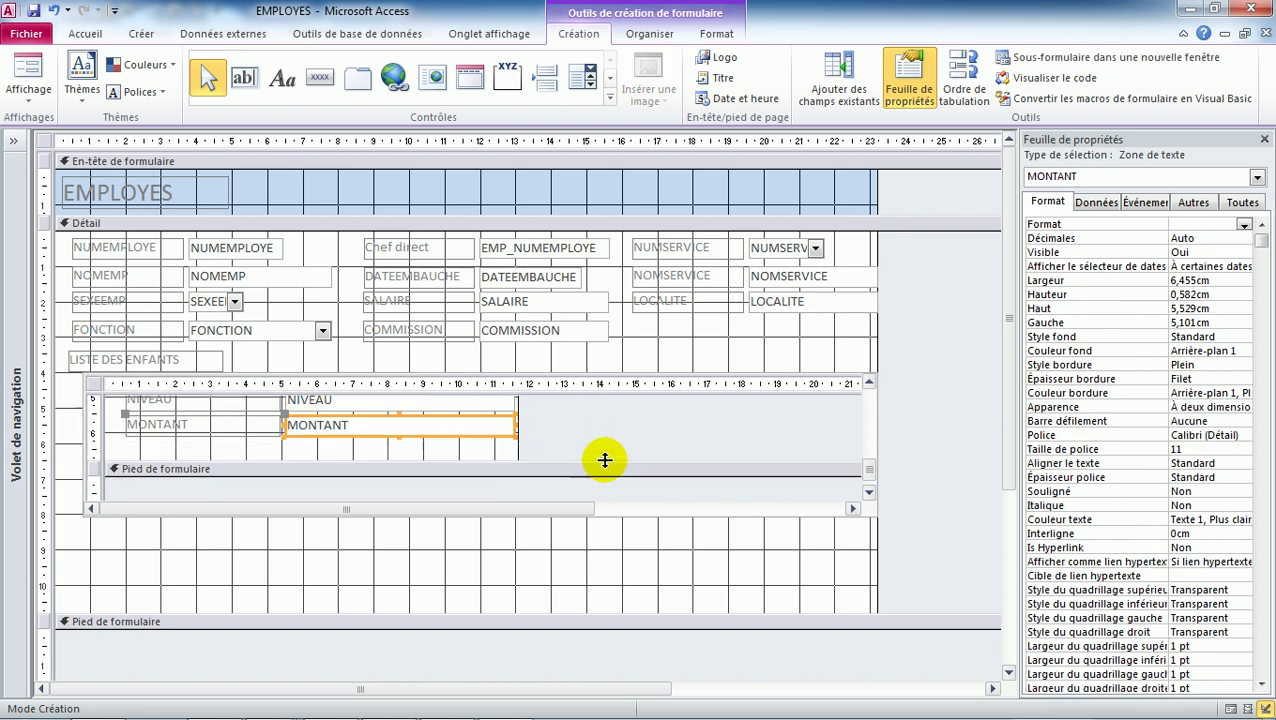
Turn off the ENFANTS subform's form header and footer, then turn them back on.
left_click(477, 454)
right_click(476, 452)
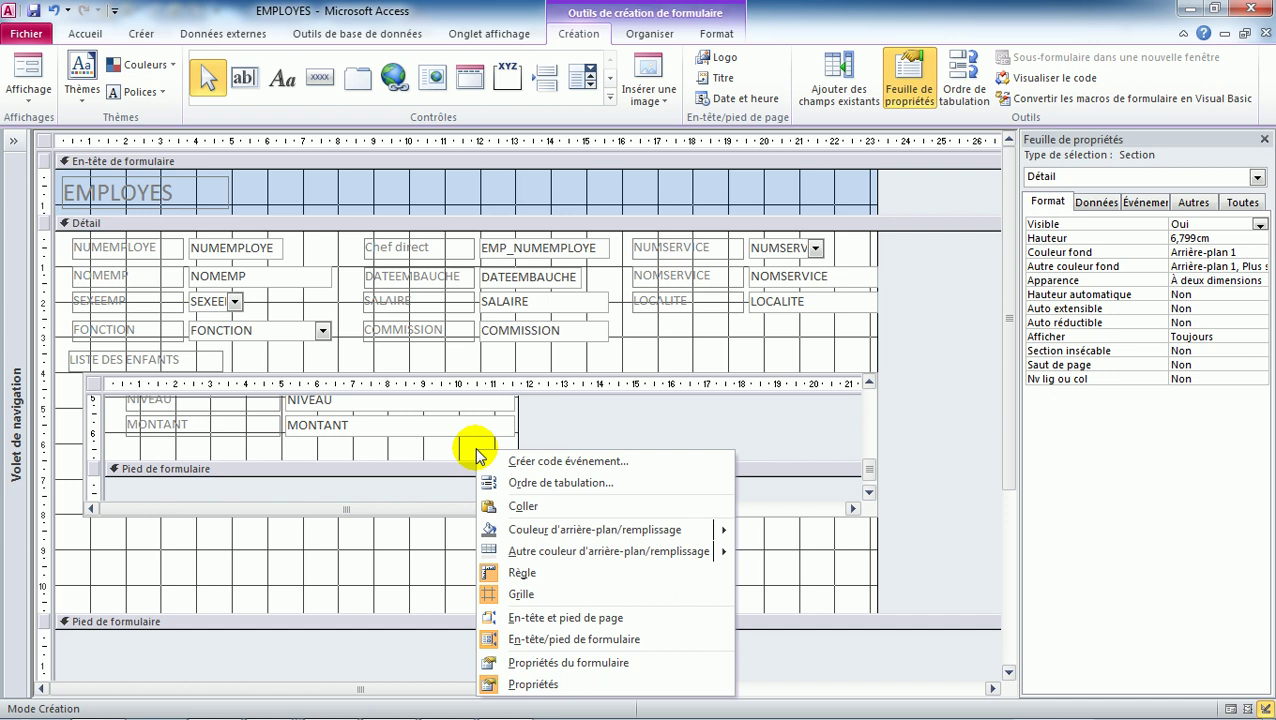
left_click(553, 642)
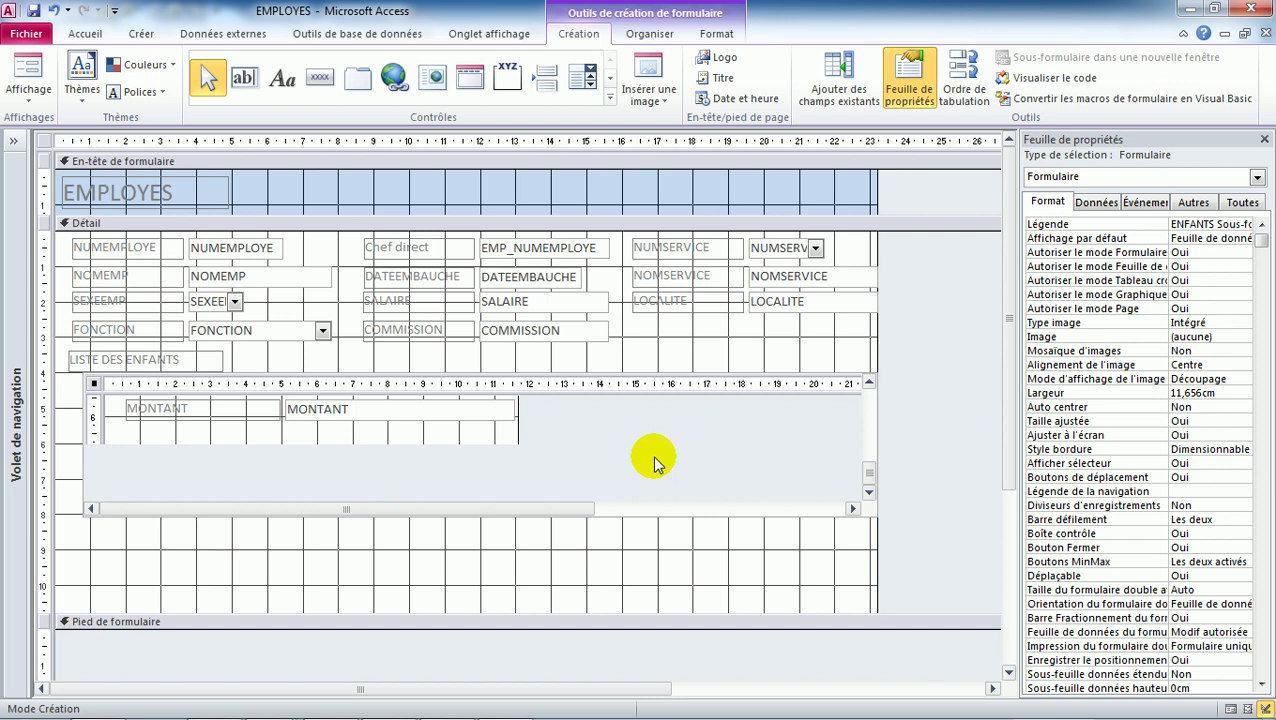
right_click(490, 440)
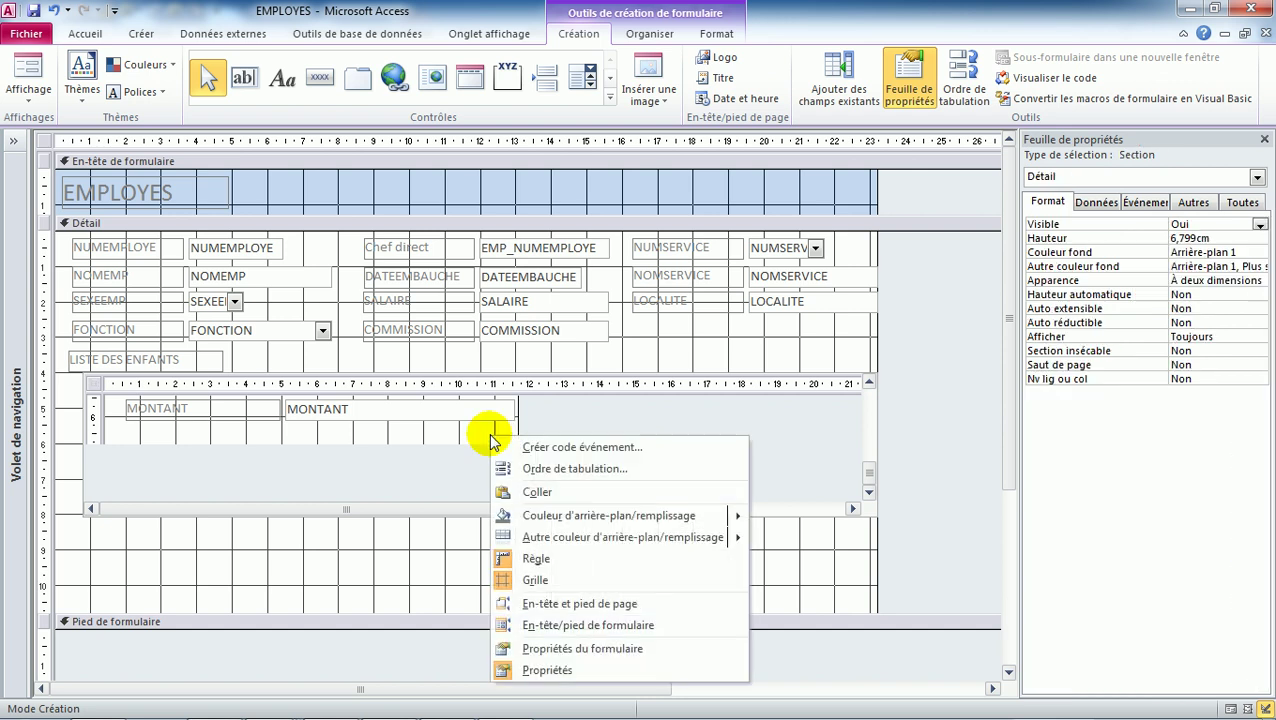
left_click(570, 626)
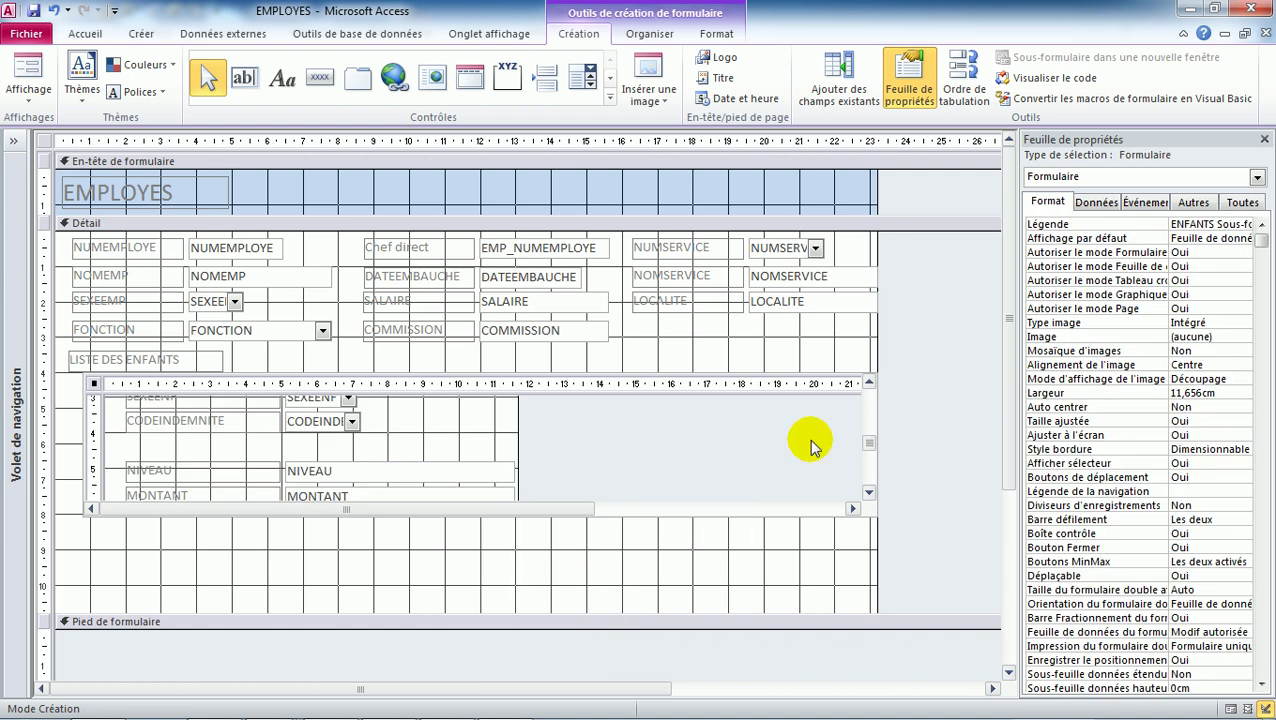
Collapse the ENFANTS subform's form header section to a height of 0 cm.
left_click(869, 494)
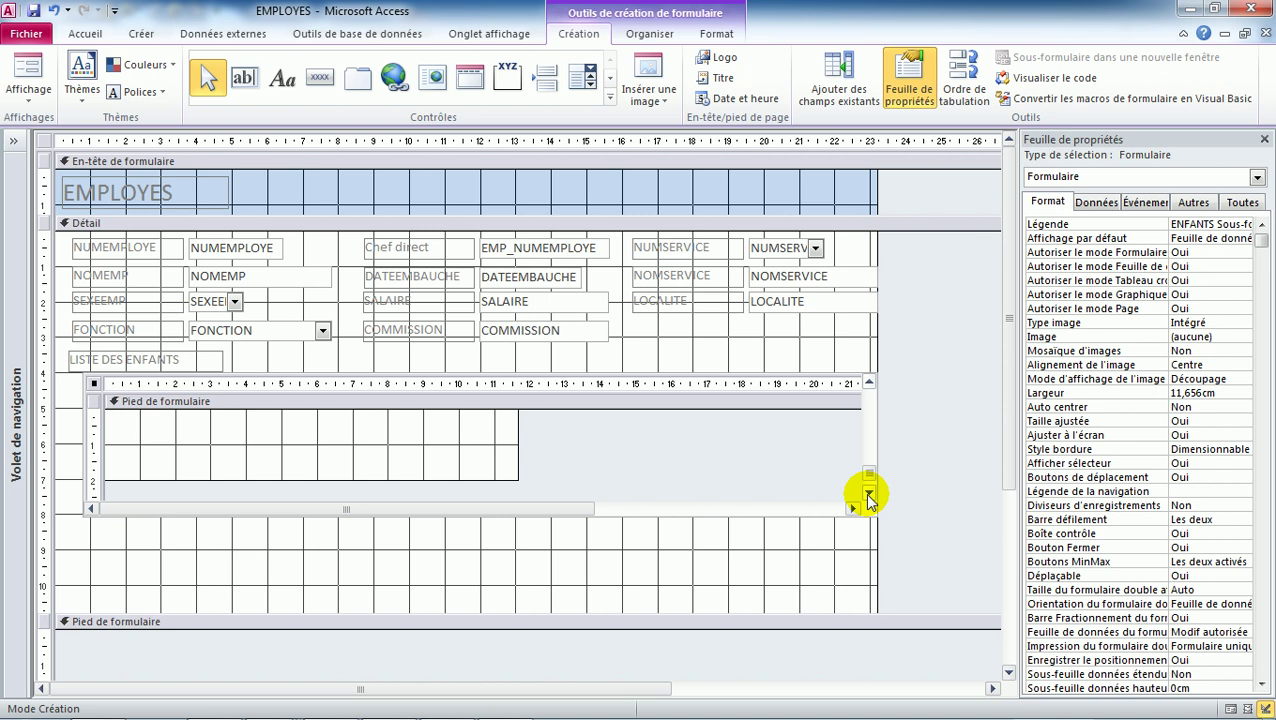
left_click(869, 422)
left_click(869, 420)
left_click(869, 418)
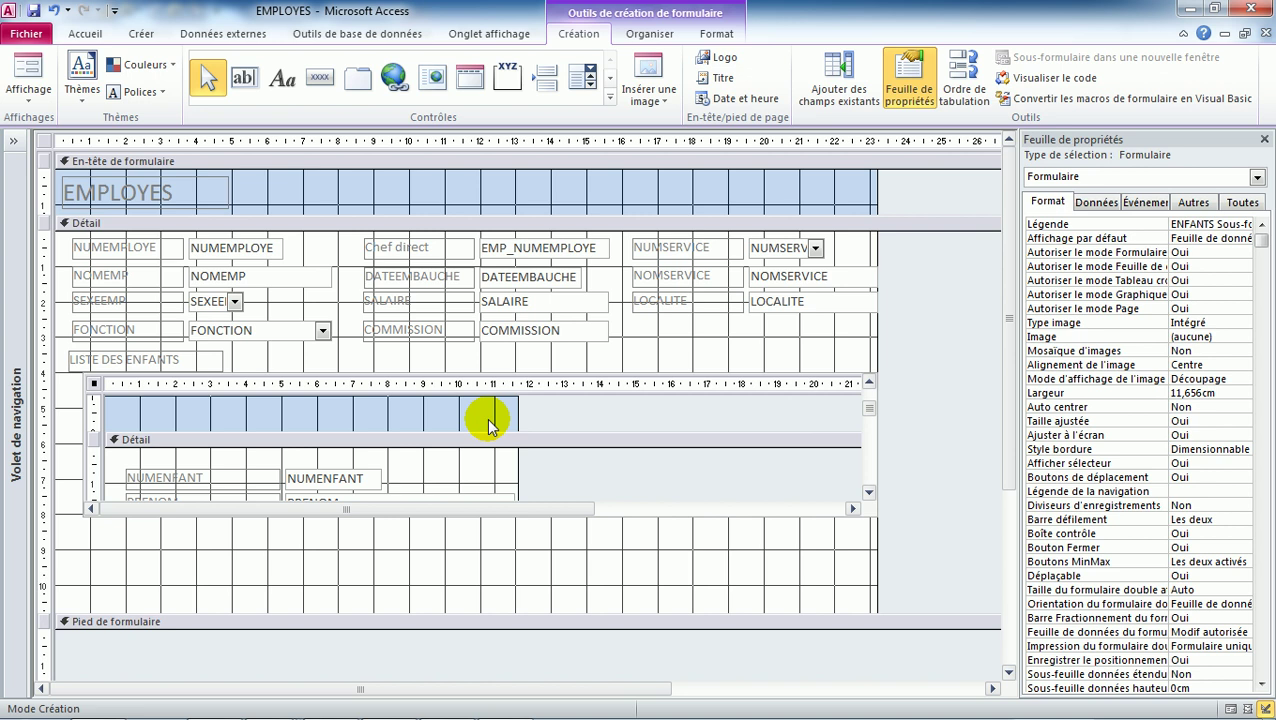
right_click(490, 465)
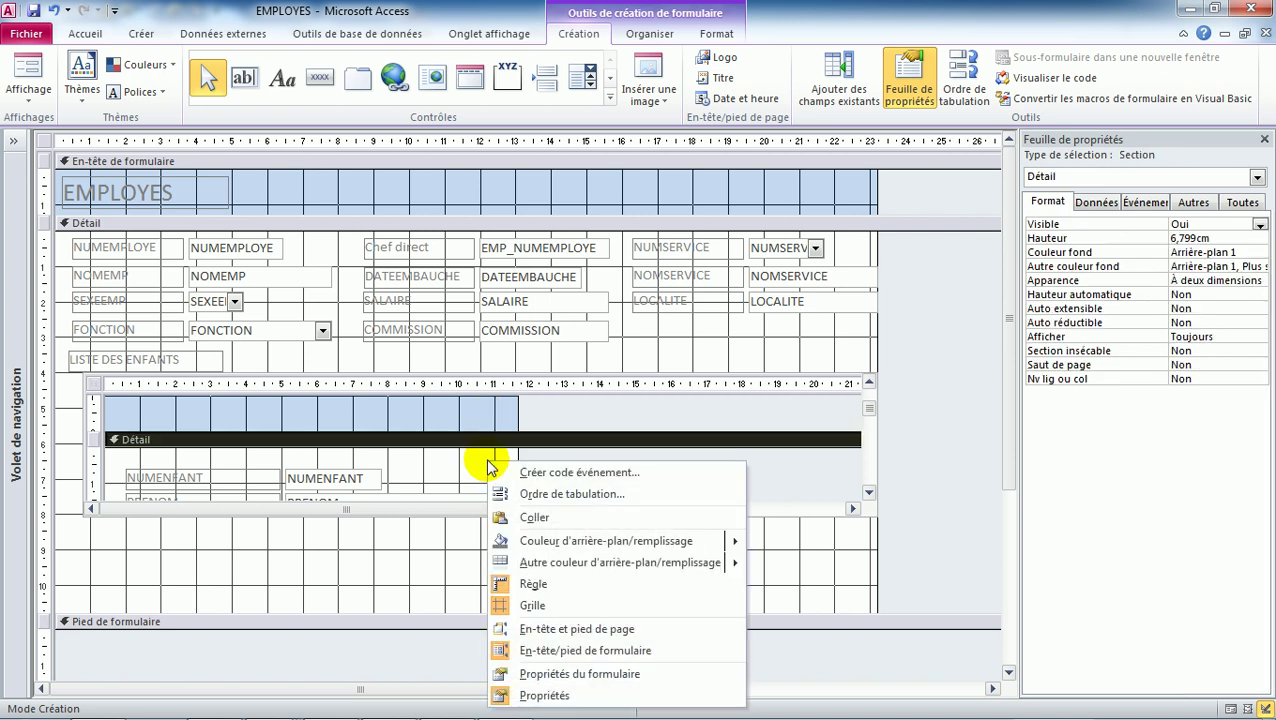
left_click(468, 426)
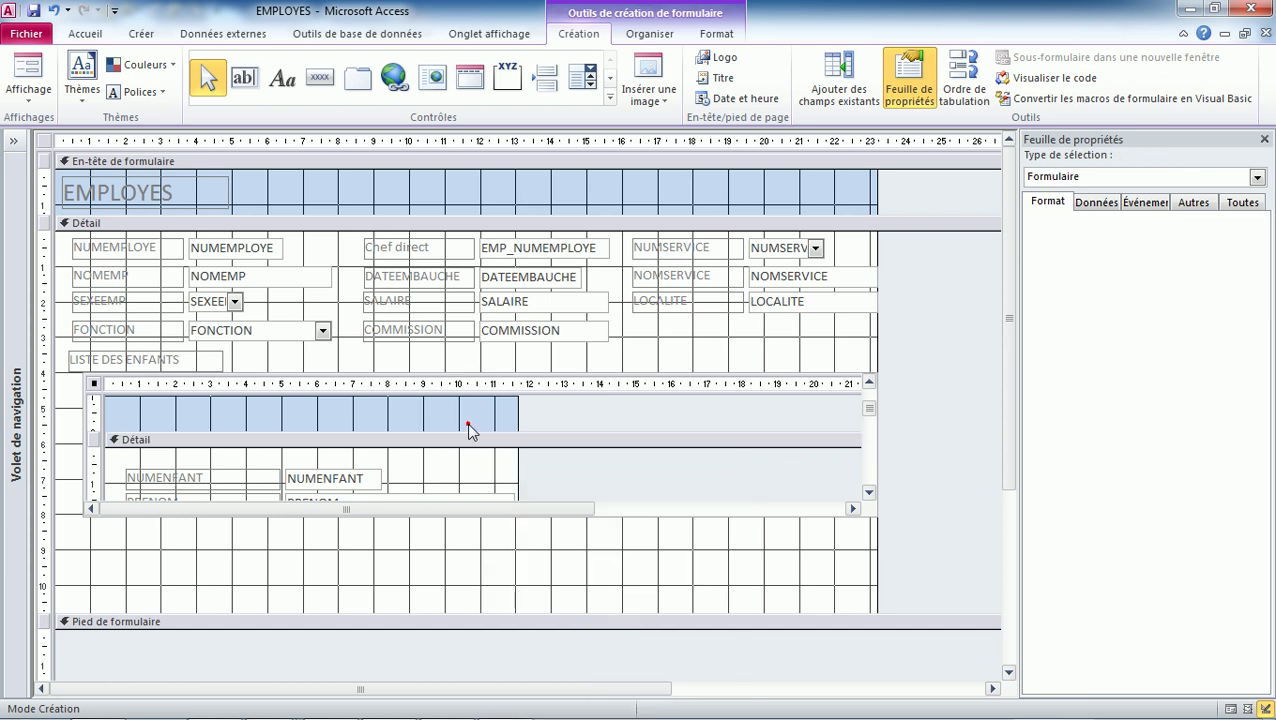
left_click_drag(498, 433, 511, 395)
left_click(505, 390)
left_click_drag(505, 388, 503, 380)
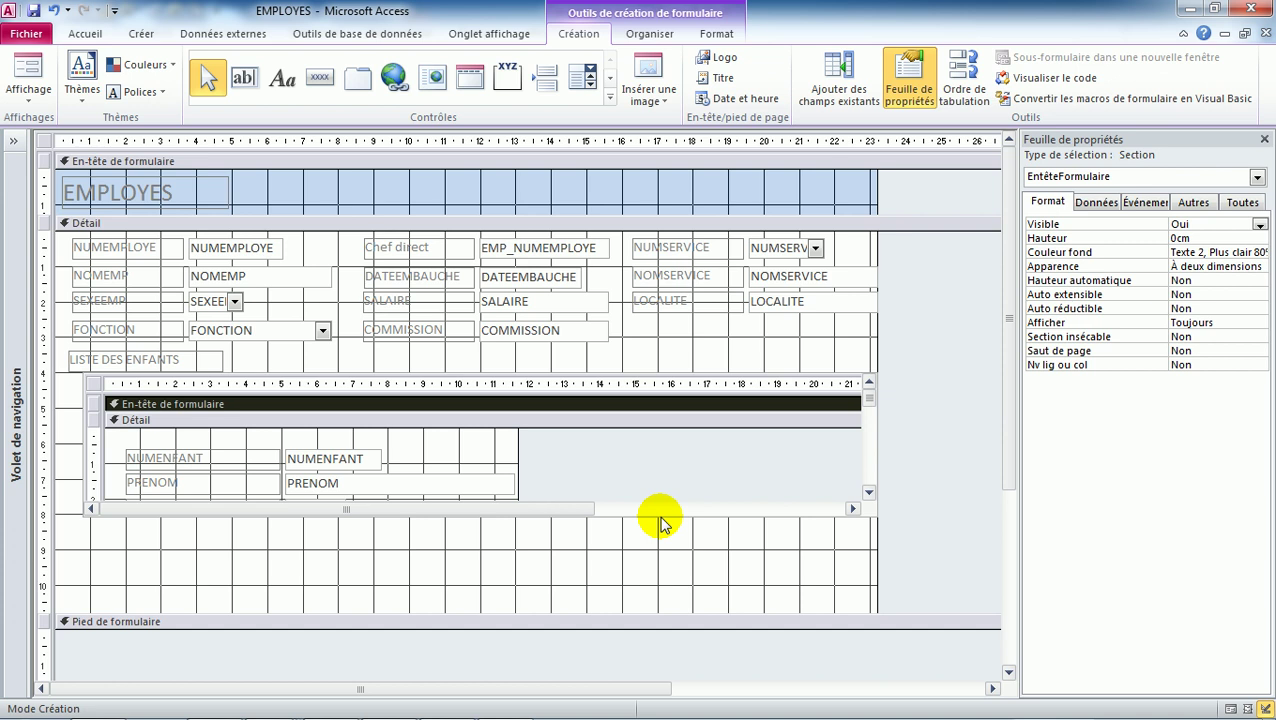
Reduce the subform's footer height to about 1.2 cm and place an unbound text box about 2.7 cm wide in it.
left_click(869, 493)
left_click(869, 493)
left_click(869, 493)
left_click(869, 493)
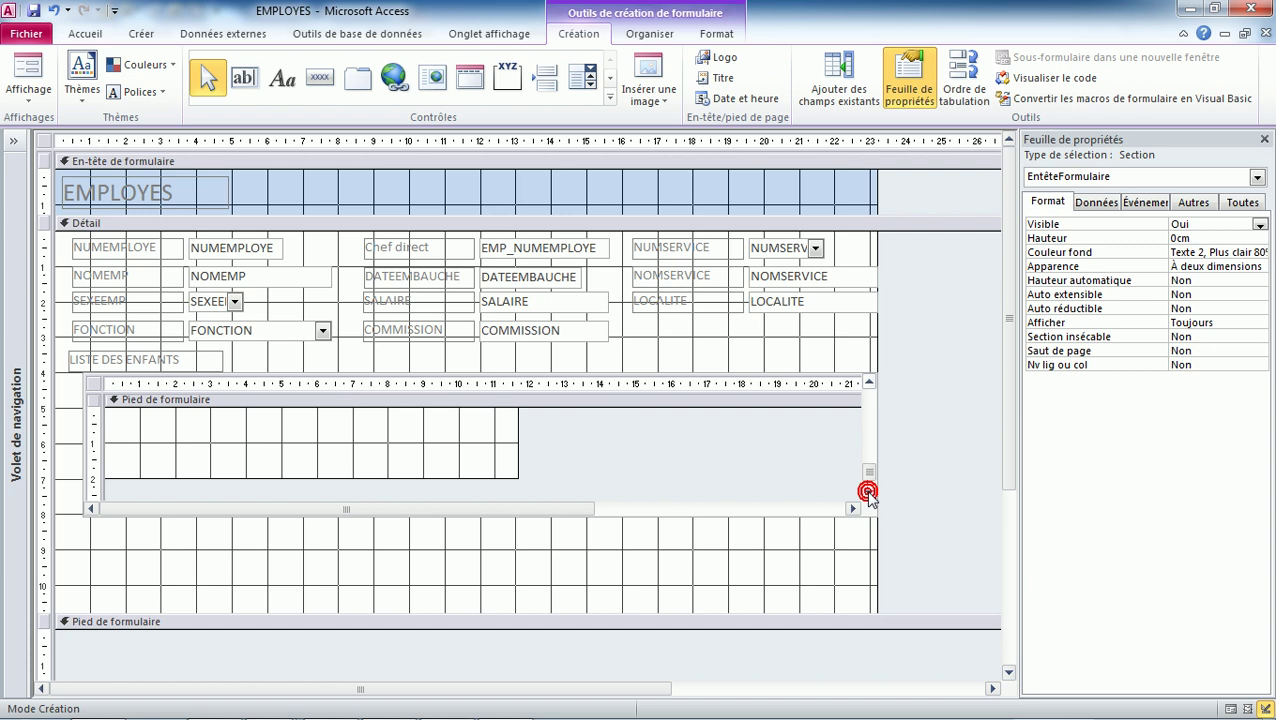
left_click(441, 456)
left_click_drag(445, 450, 445, 447)
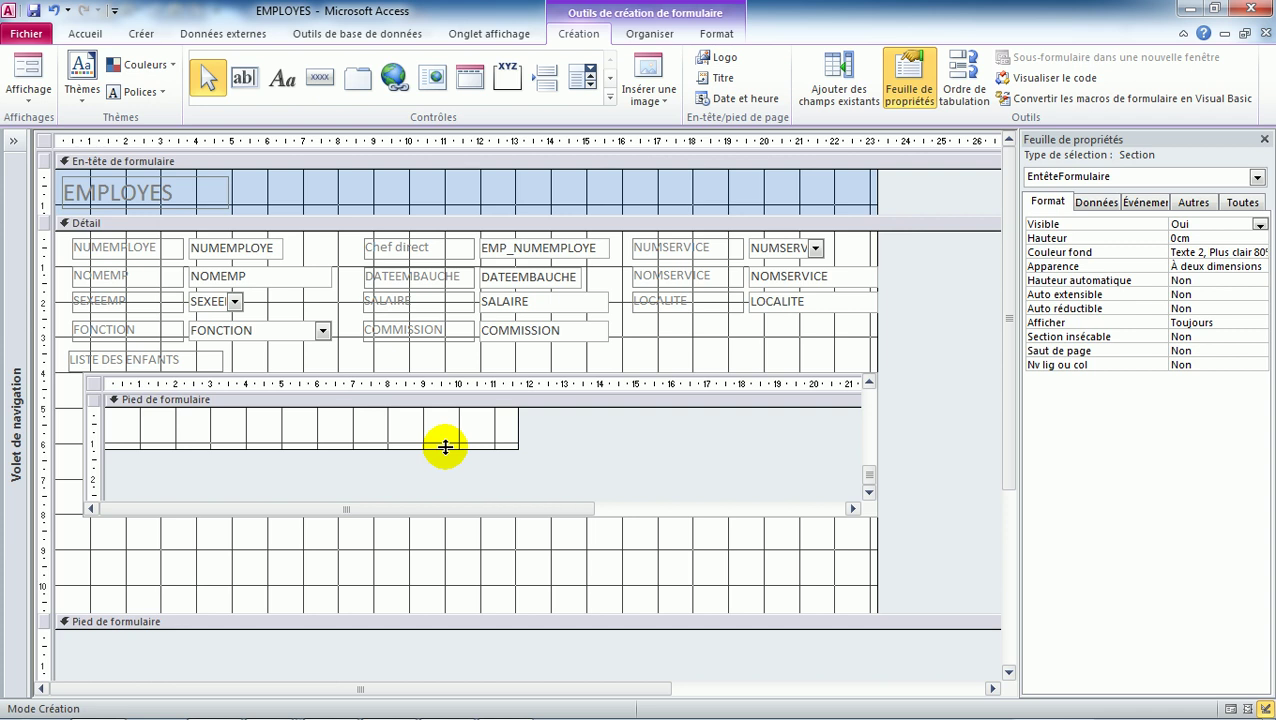
left_click(244, 78)
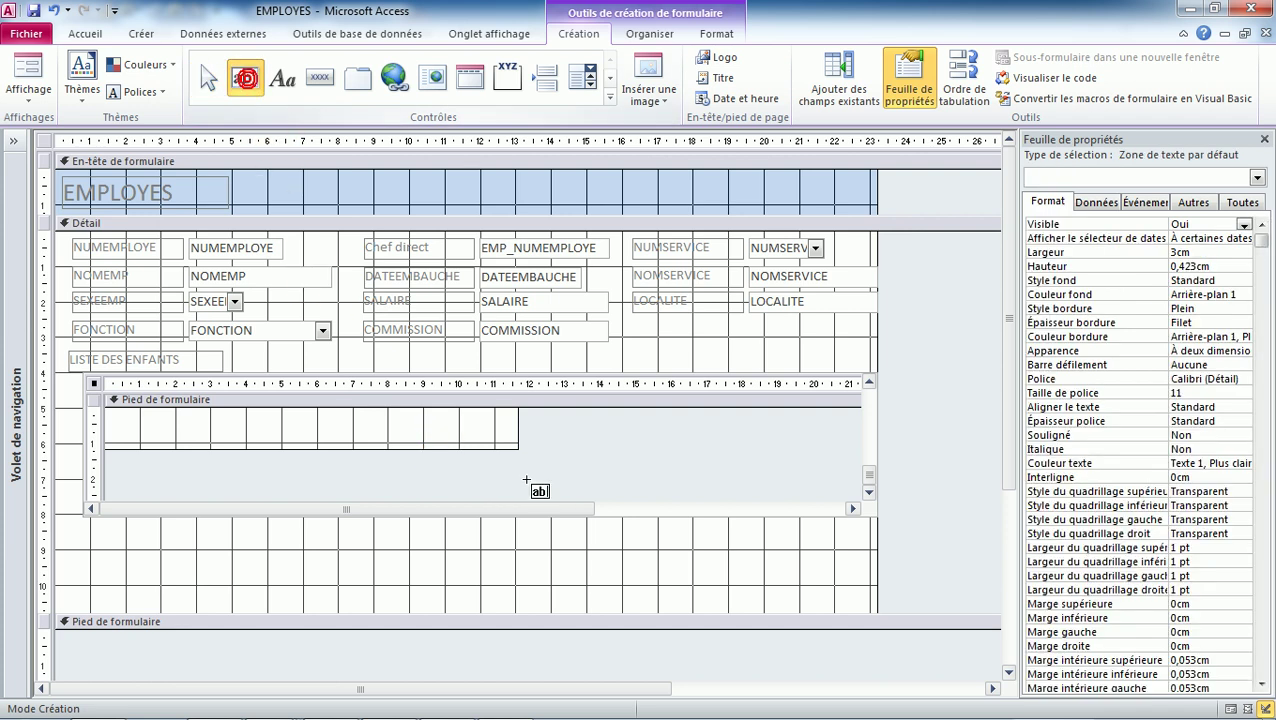
left_click_drag(441, 421, 414, 430)
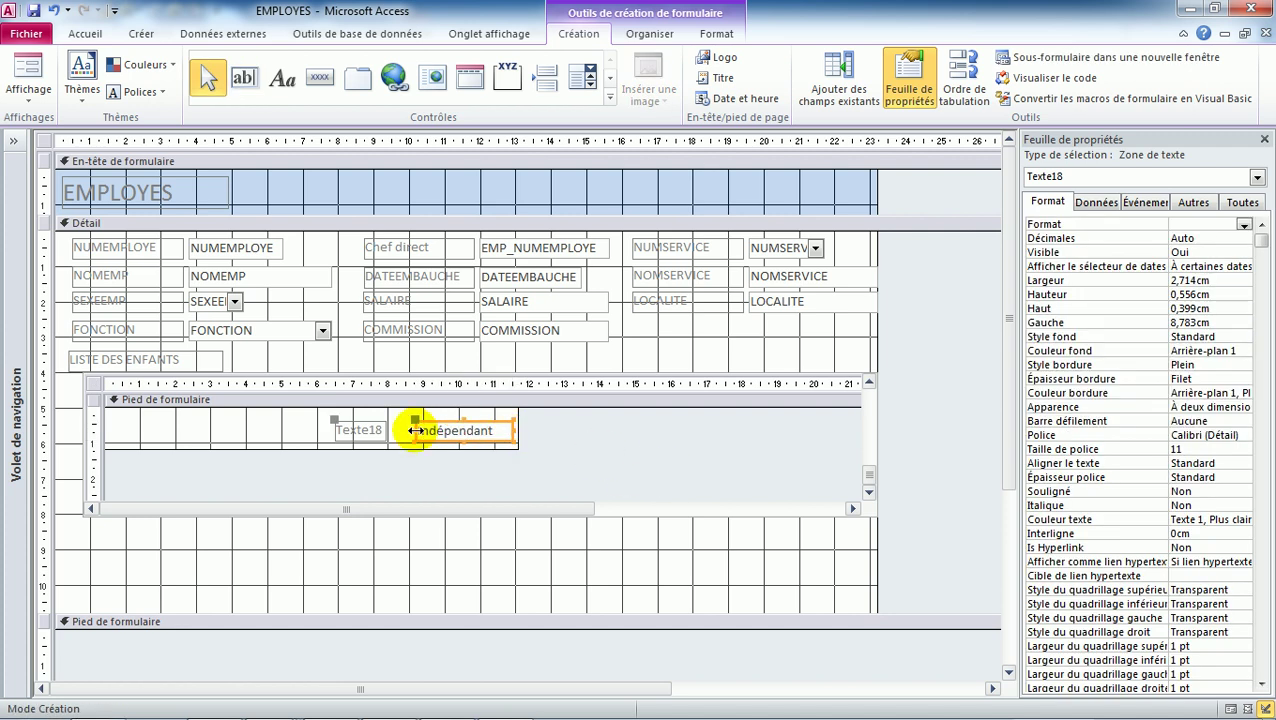
Enter the expression =Compte(*) in the footer's unbound text box.
left_click(451, 431)
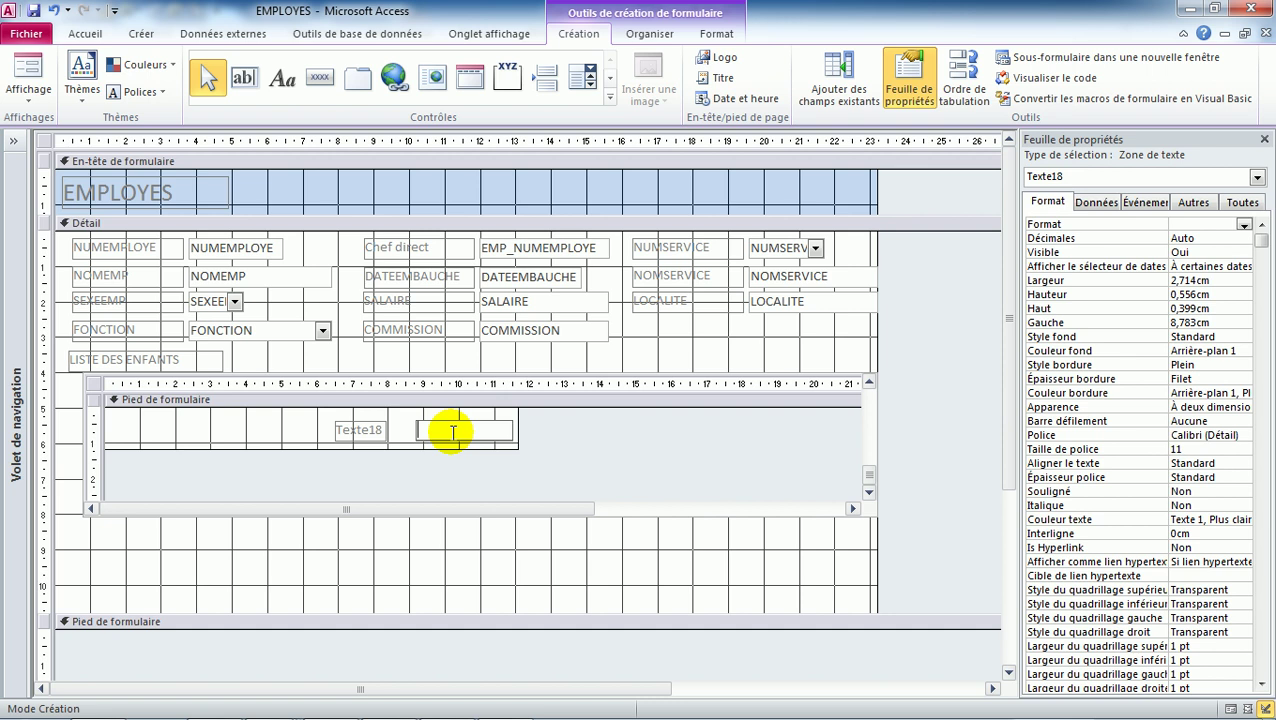
type("=")
type("compte")
type("(*)")
left_click(405, 418)
left_click(440, 428)
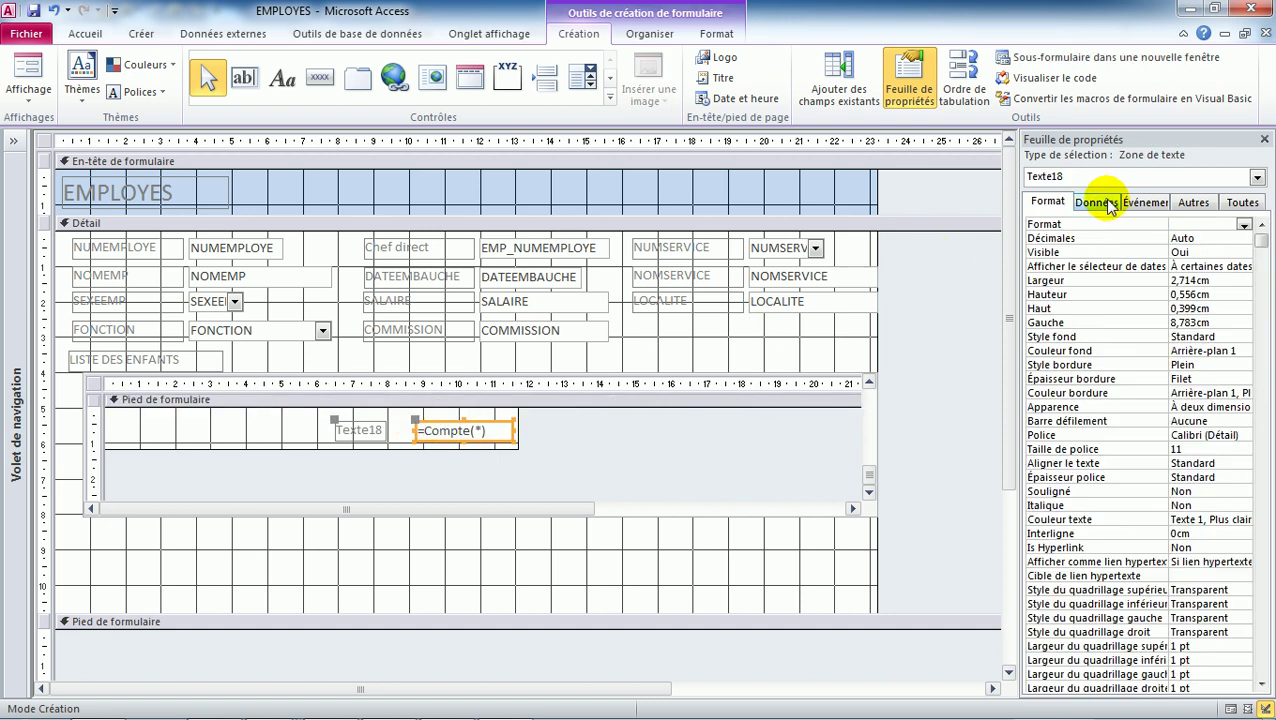
Name the footer's count text box NombreEnfants.
left_click(1193, 203)
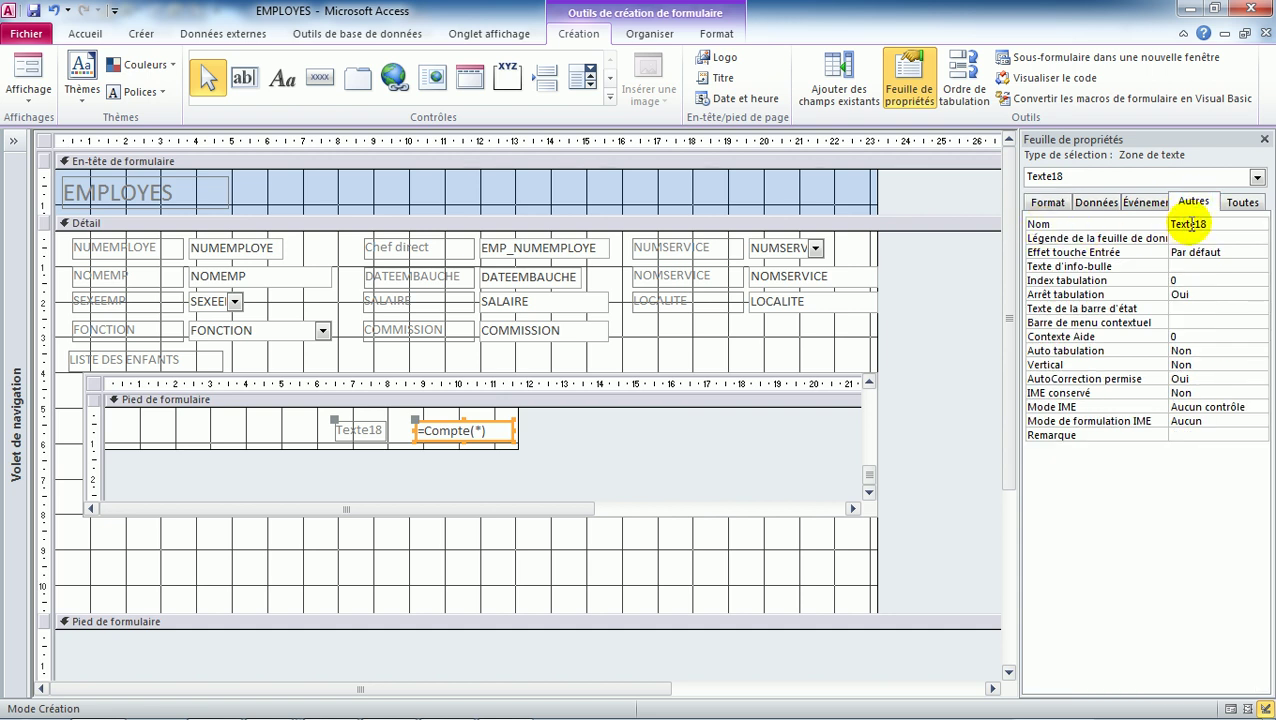
left_click(1222, 224)
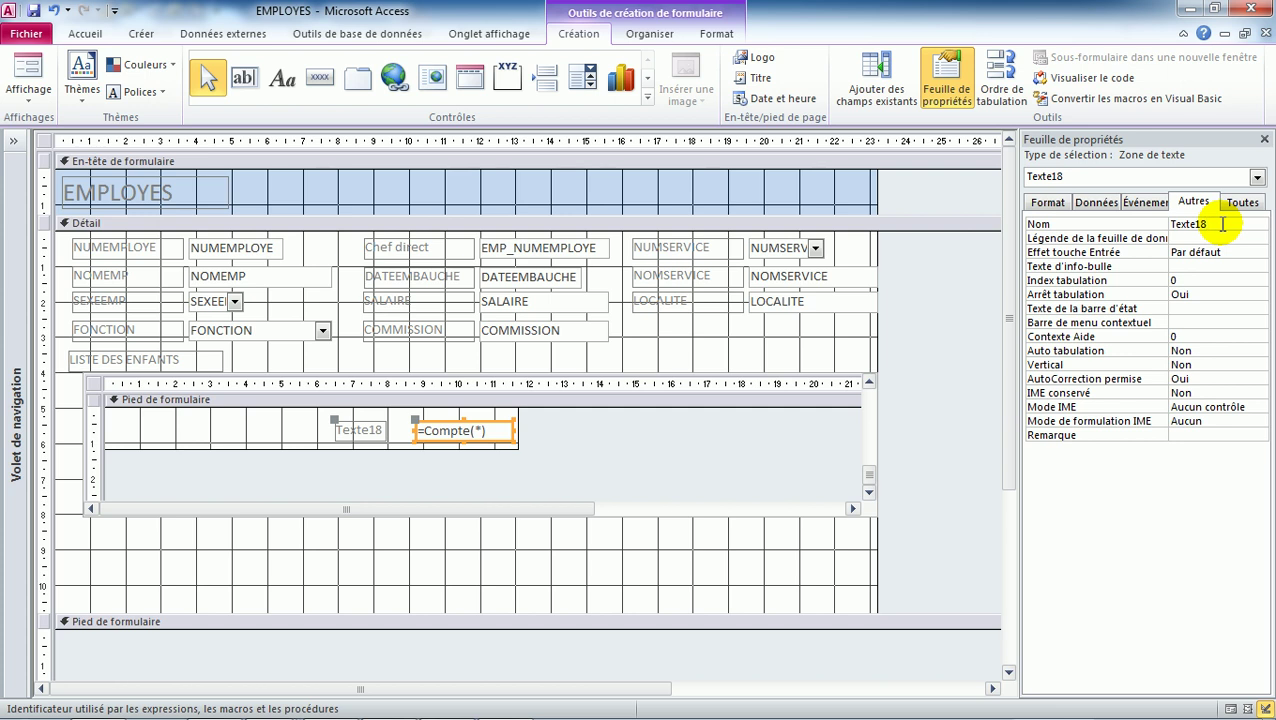
left_click(1075, 224)
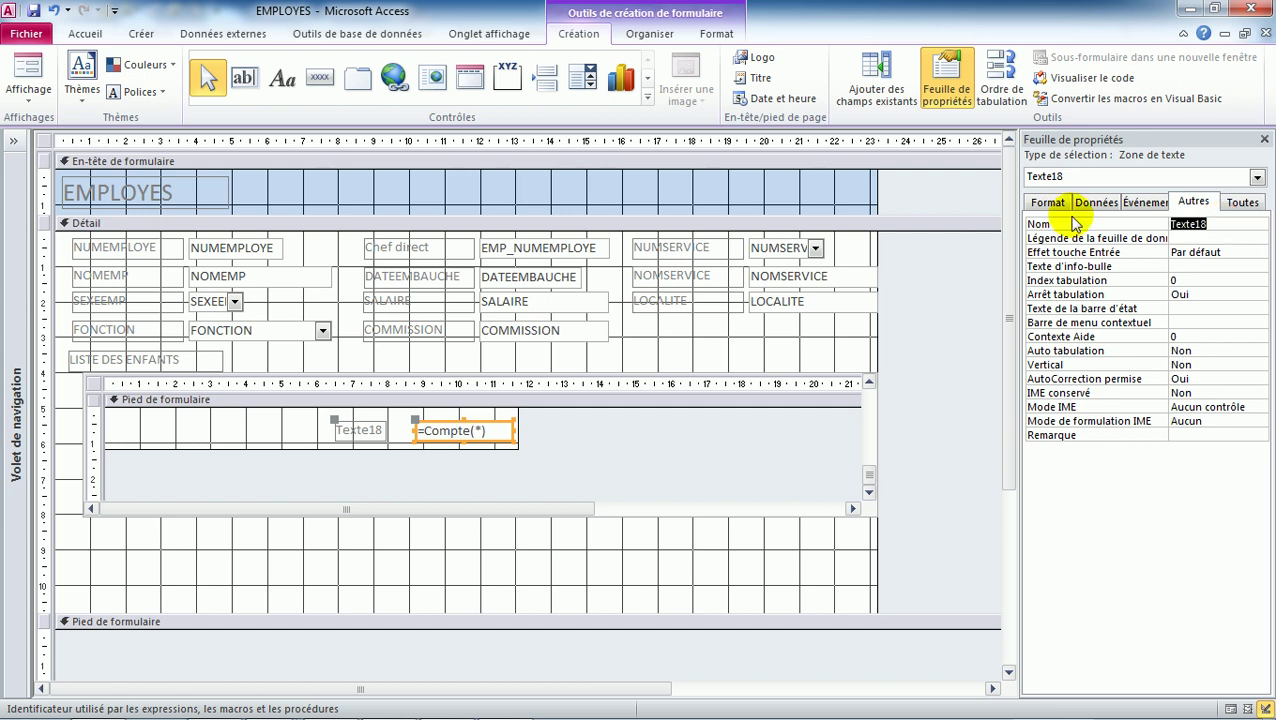
type("NombreEnfat")
key("BackSpace")
type("nts")
key("Return")
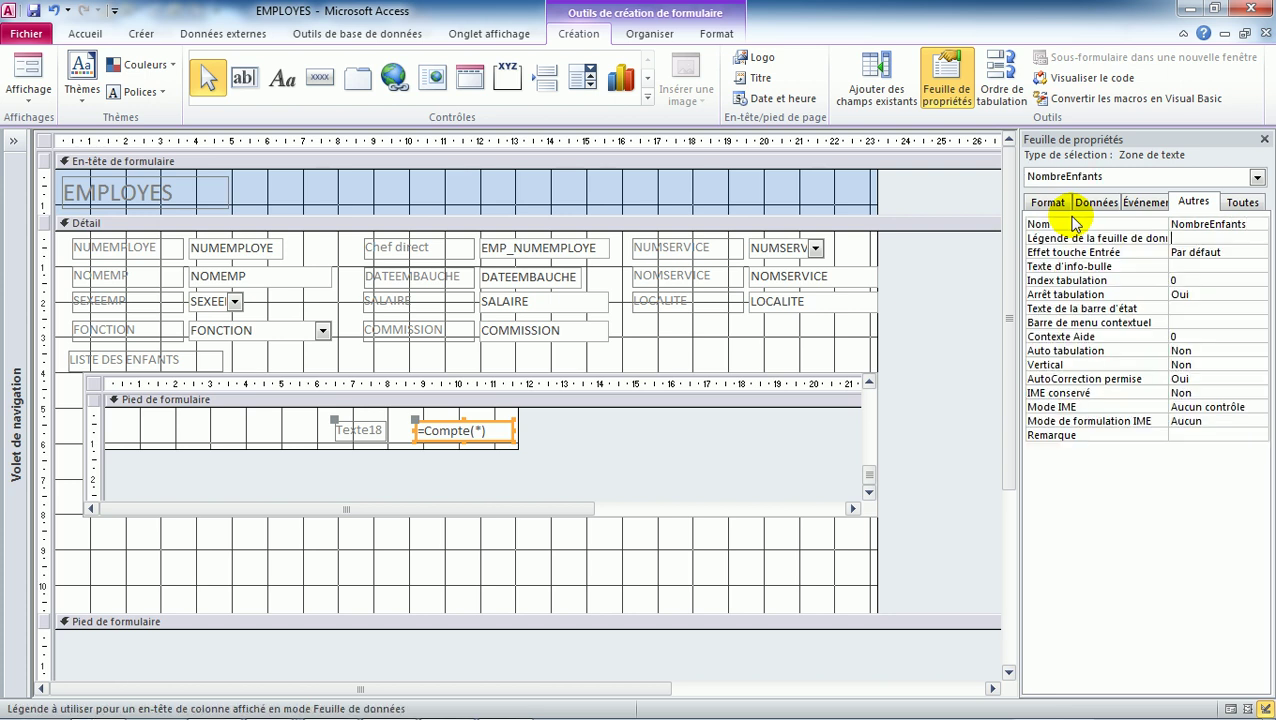
Caption the count box's label "Nombre d'enfants" and move it left so it clears the text box.
left_click(367, 433)
double_click(340, 428)
type("N")
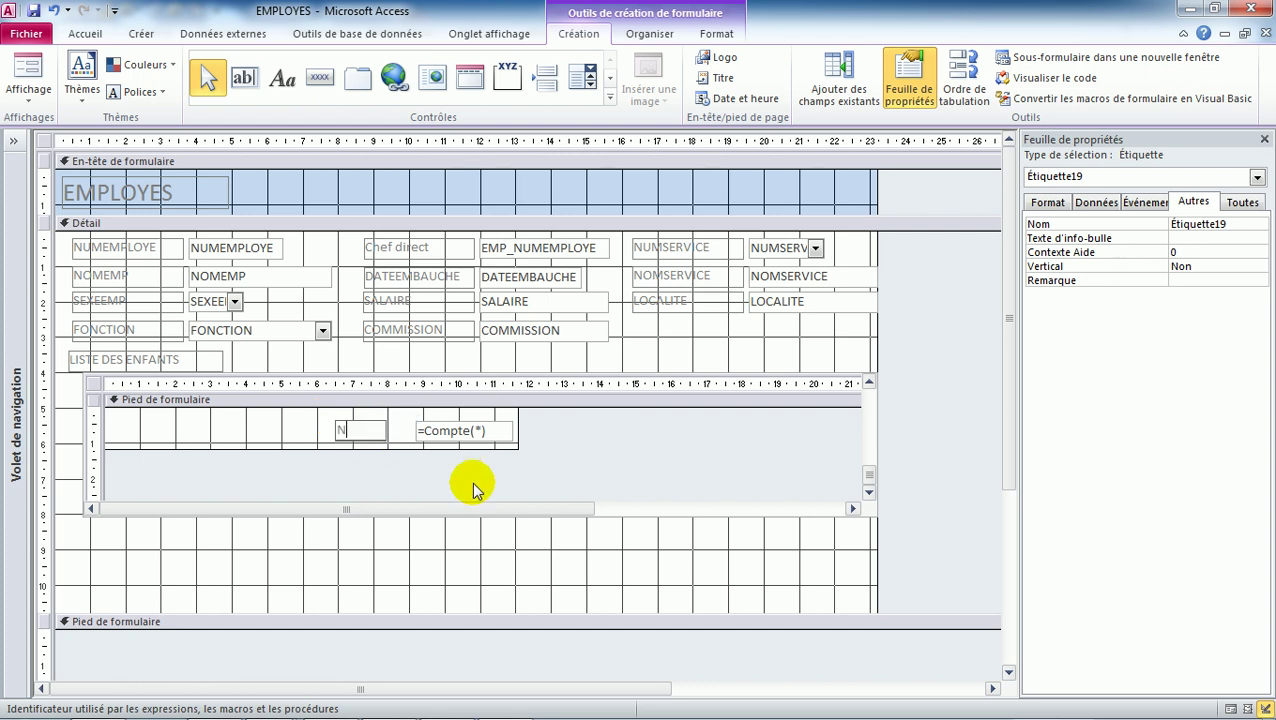
type("ombre d'enfants")
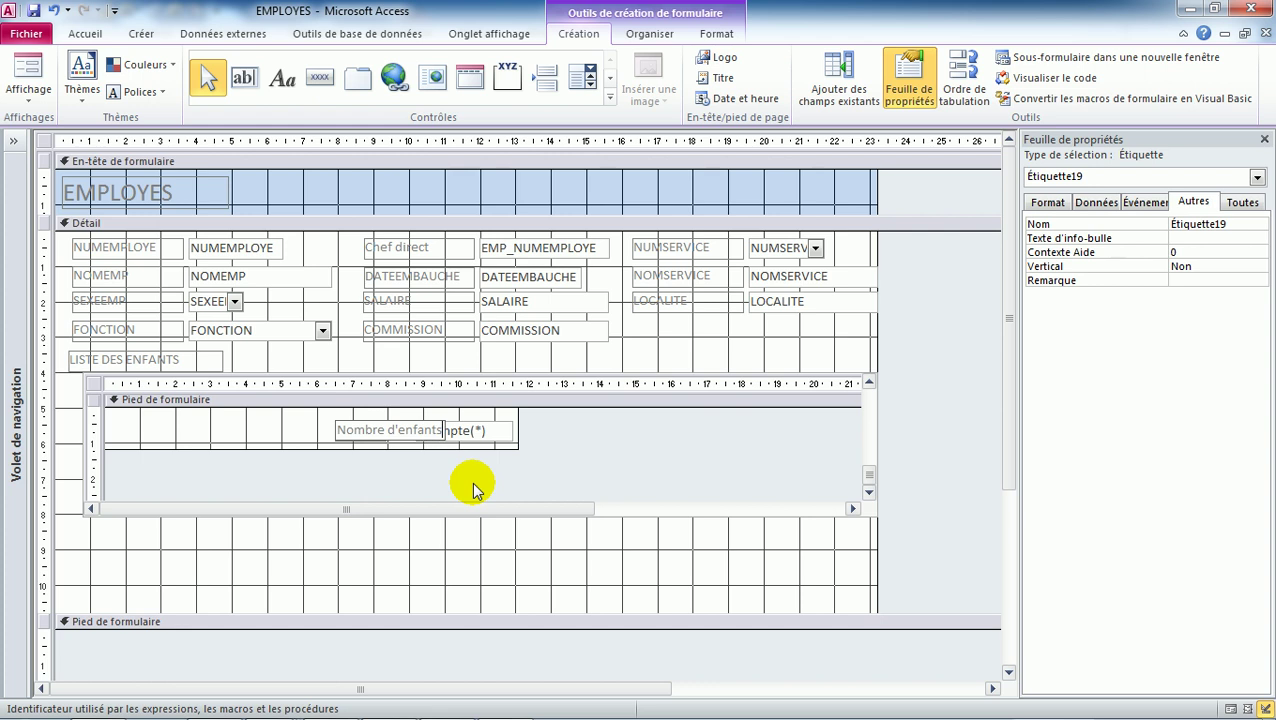
left_click(255, 438)
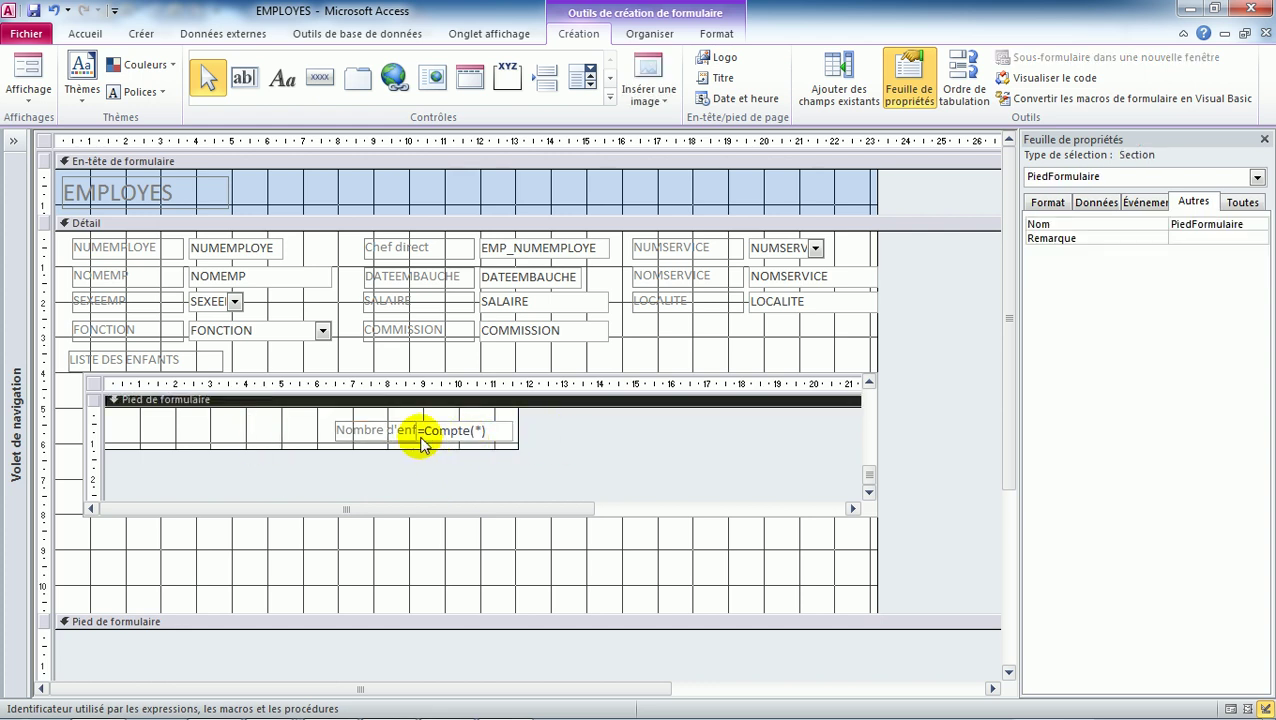
left_click(385, 432)
left_click_drag(333, 420, 298, 420)
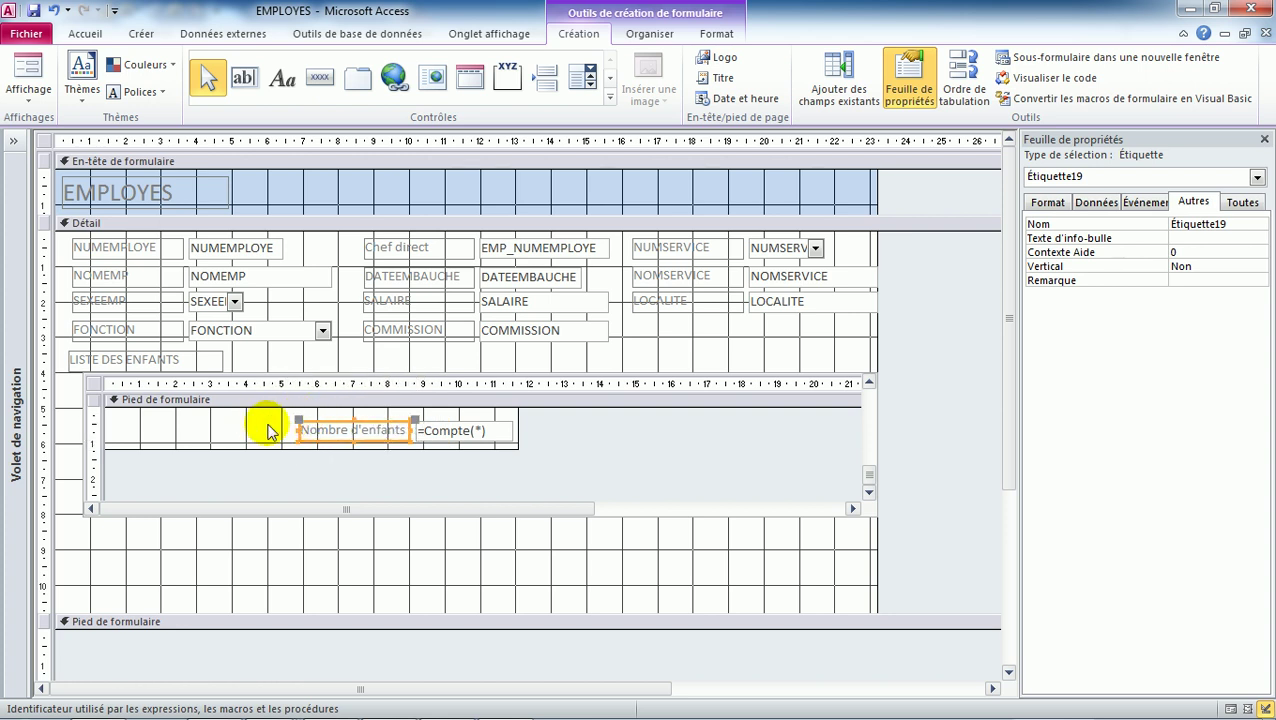
Place a second unbound text box about 2.5 cm wide in the footer, left of the Nombre d'enfants label.
left_click(238, 432)
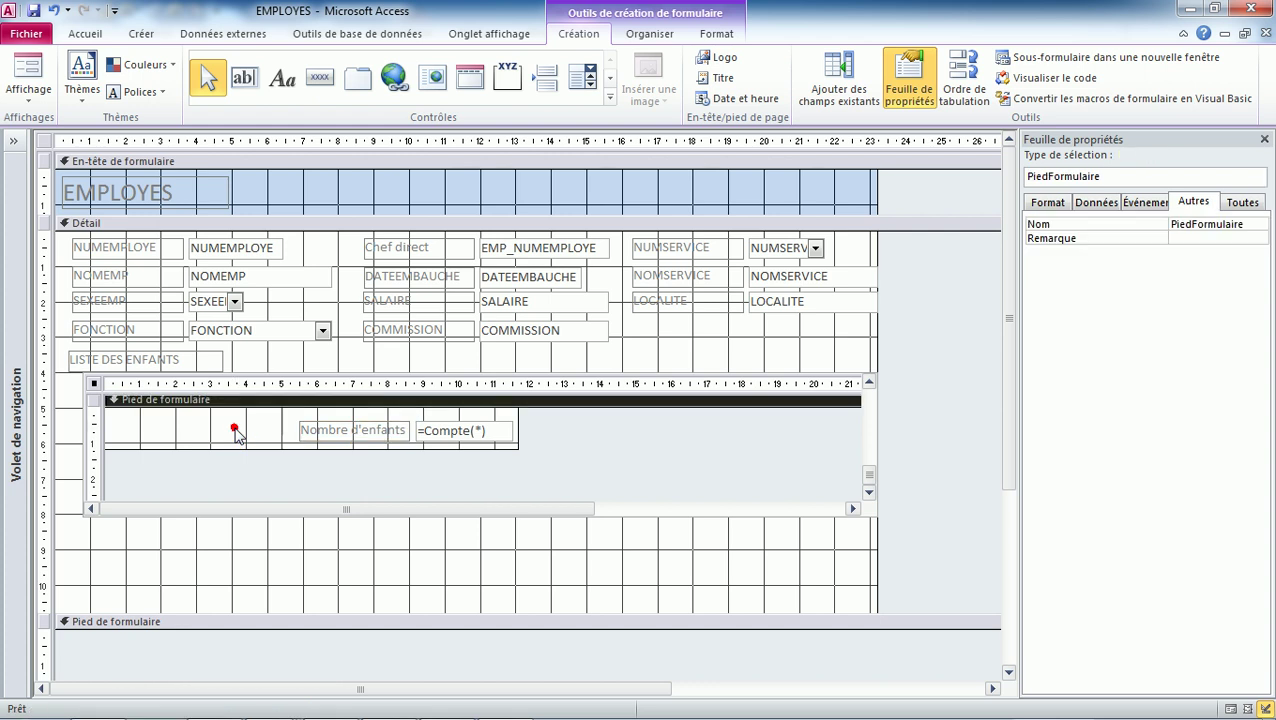
left_click(245, 79)
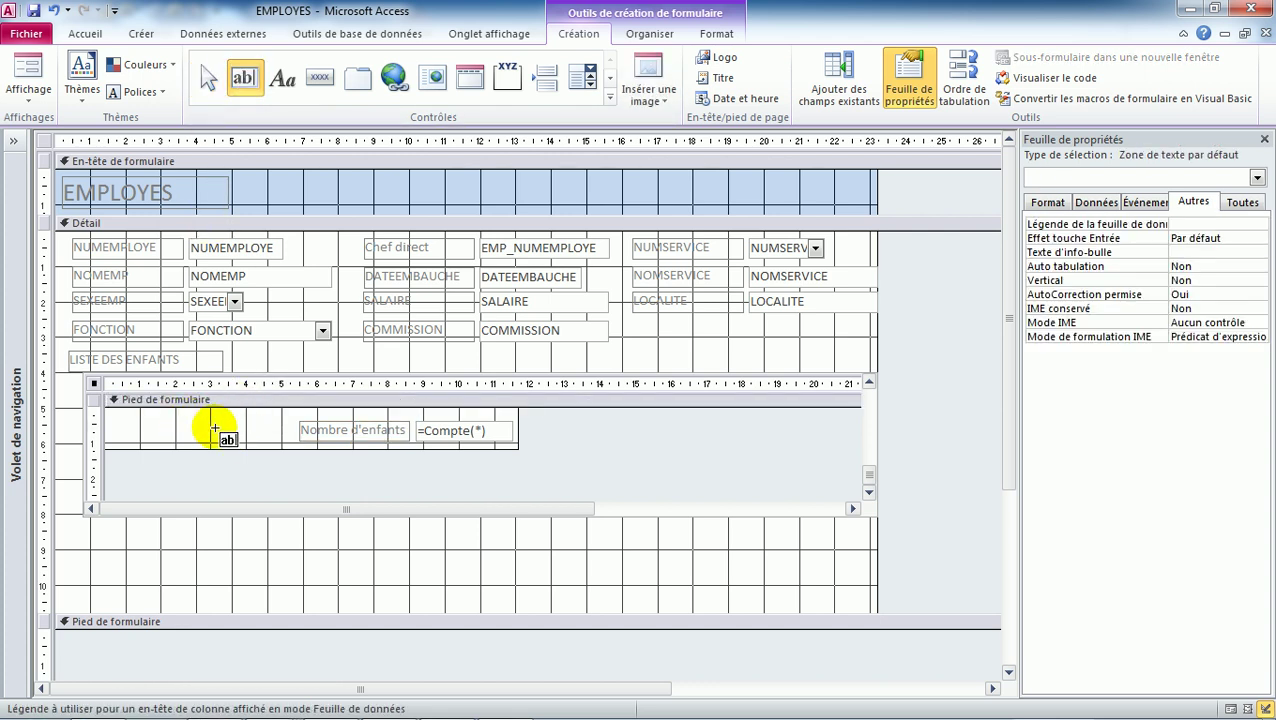
left_click(187, 418)
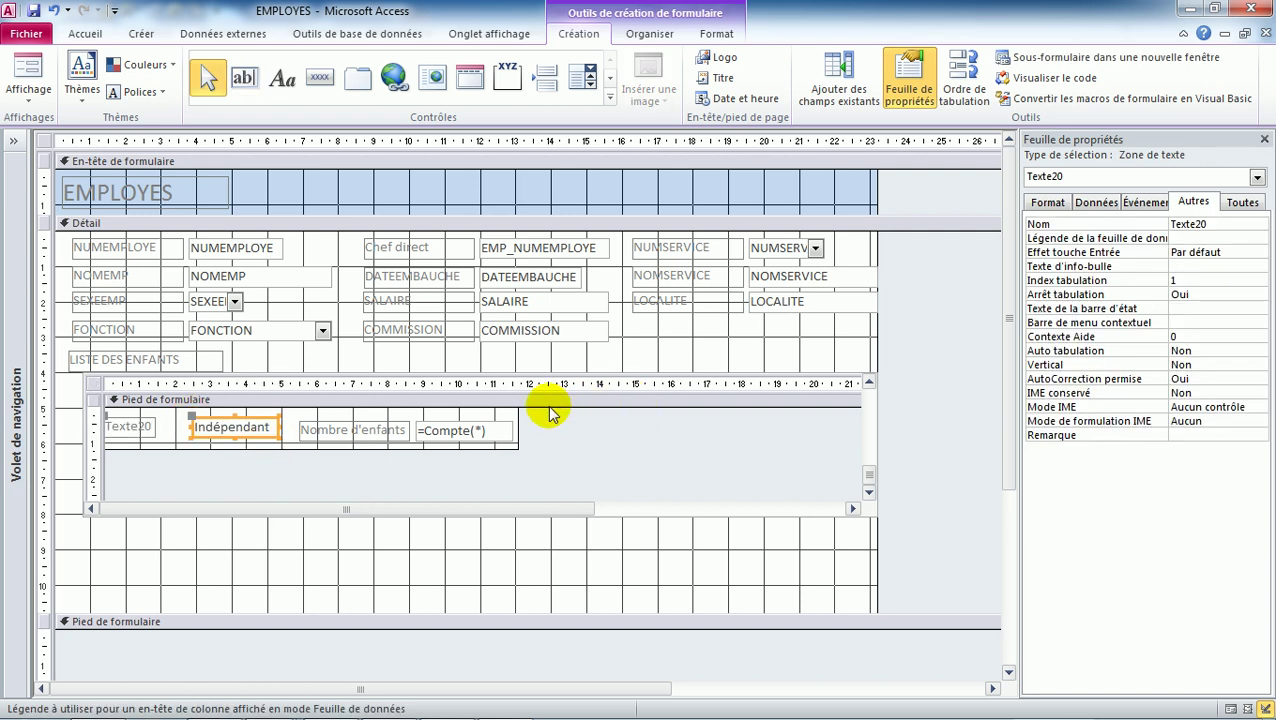
Widen the subform to about 14.5 cm and move the Nombre d'enfants label and its count box right.
left_click_drag(519, 418, 615, 431)
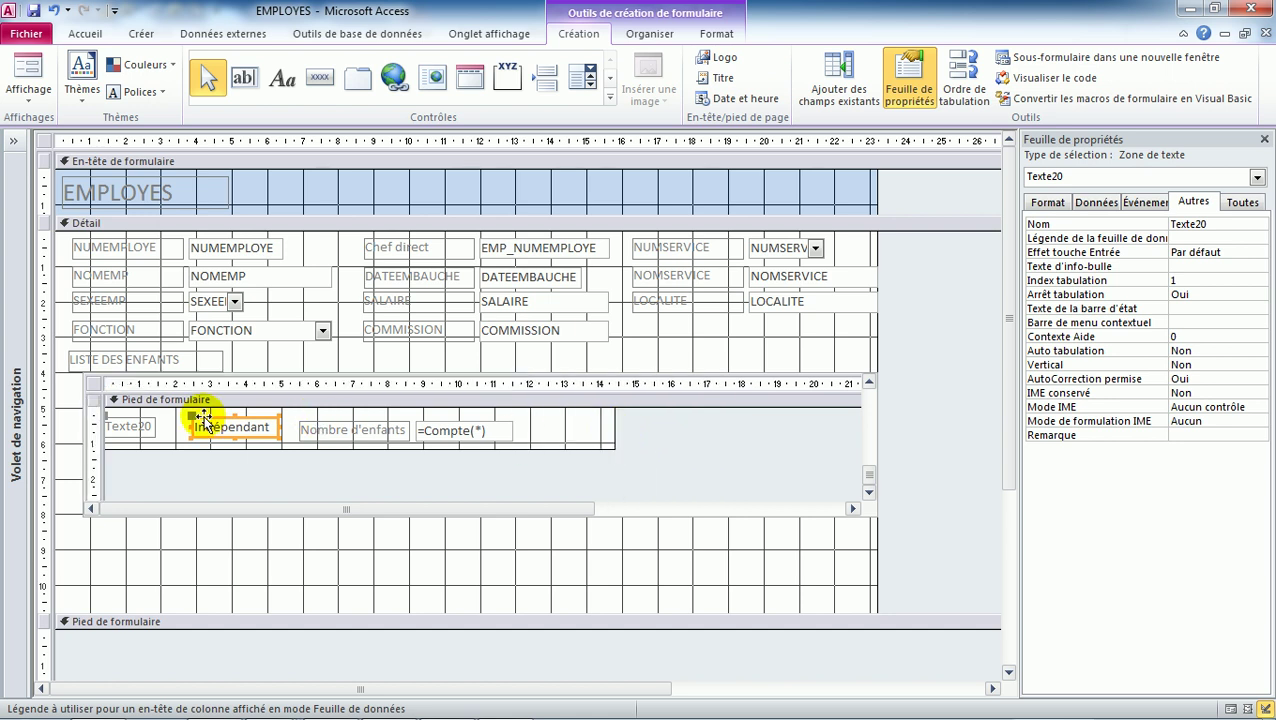
left_click_drag(349, 414, 543, 437)
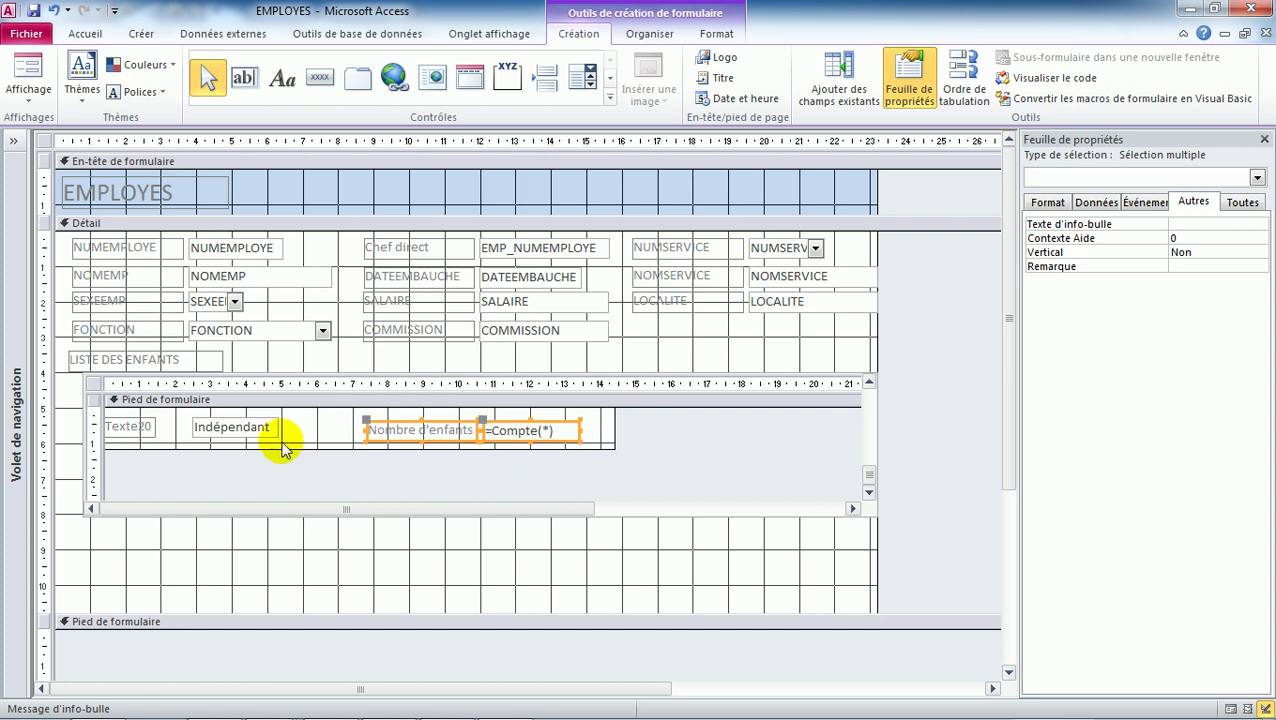
left_click(240, 428)
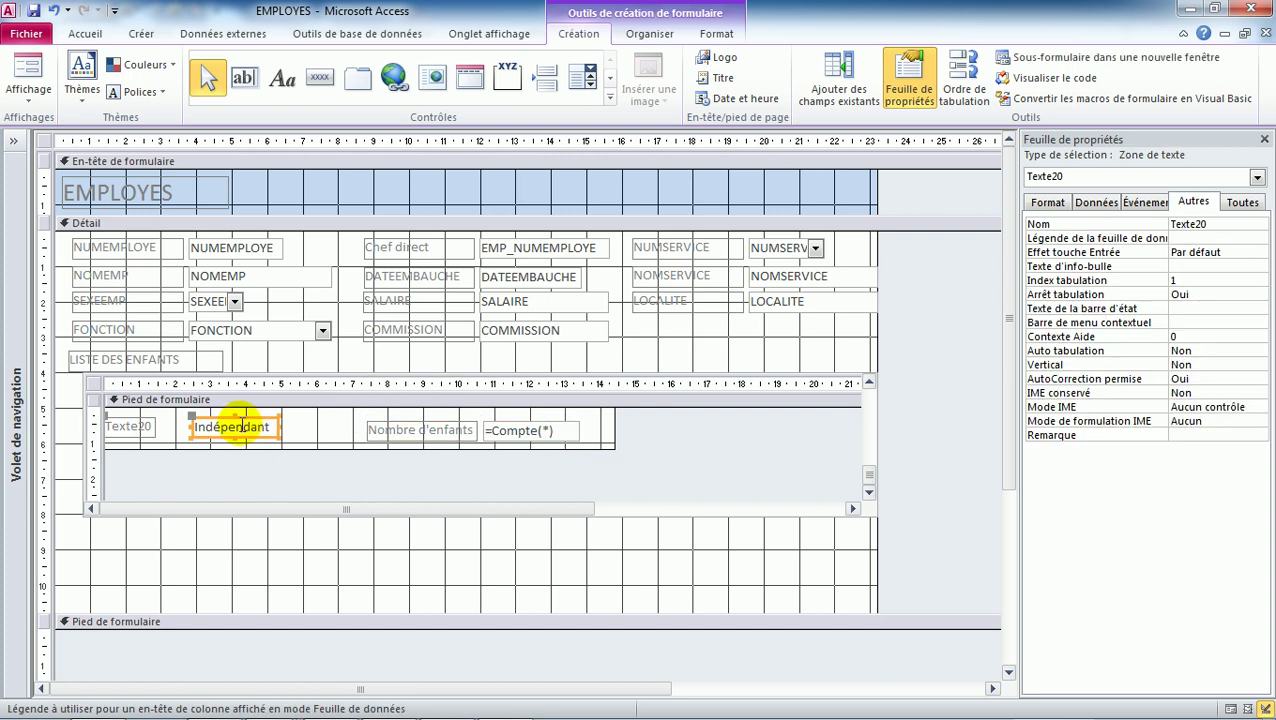
left_click(240, 428)
type("=")
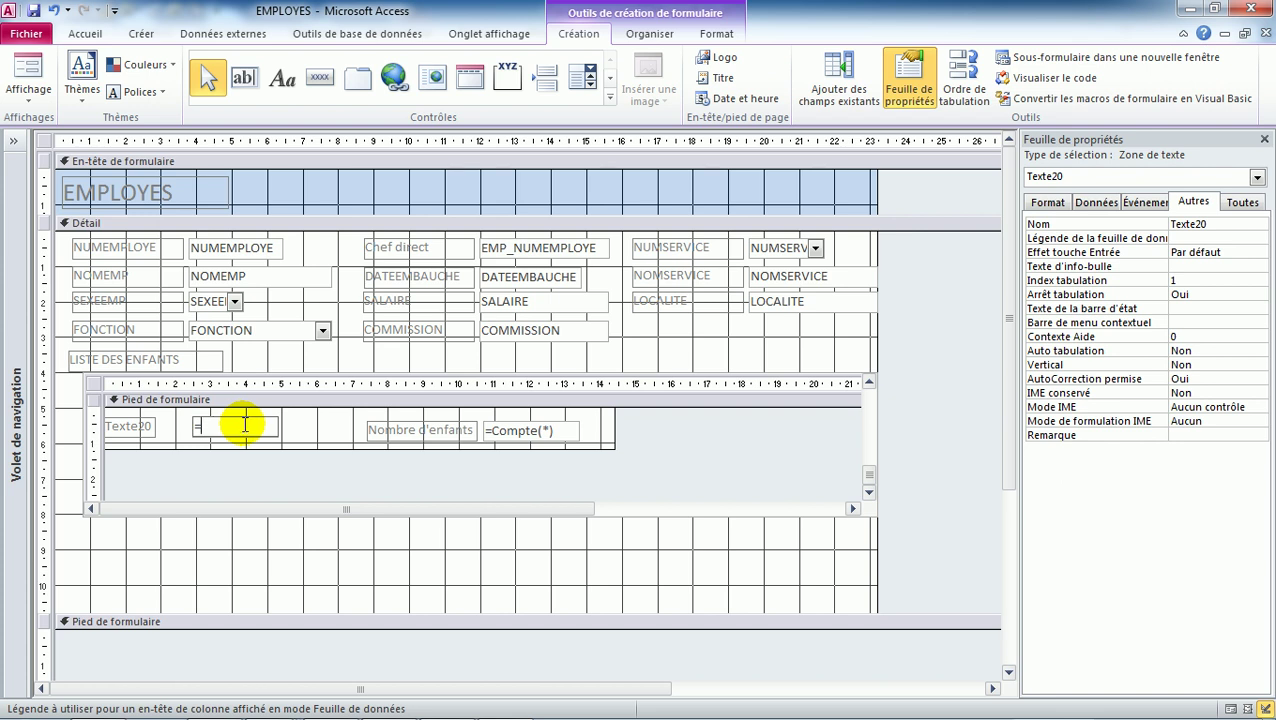
left_click(869, 382)
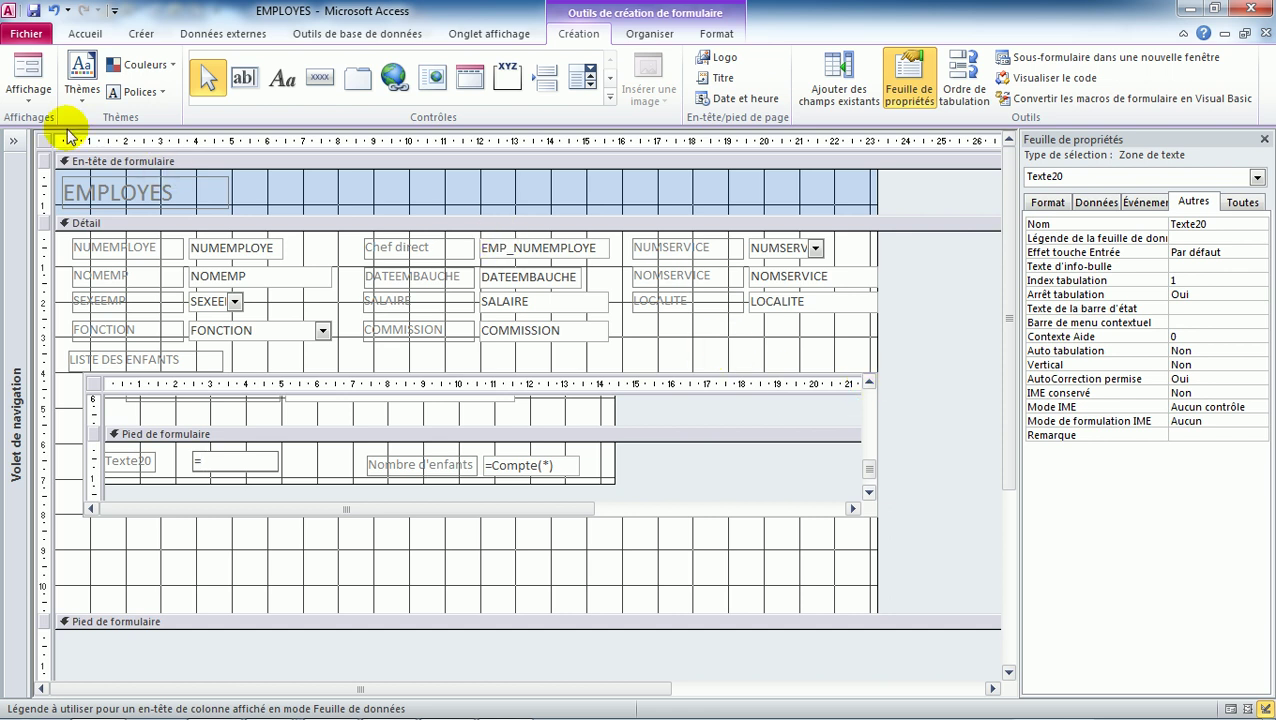
left_click(36, 12)
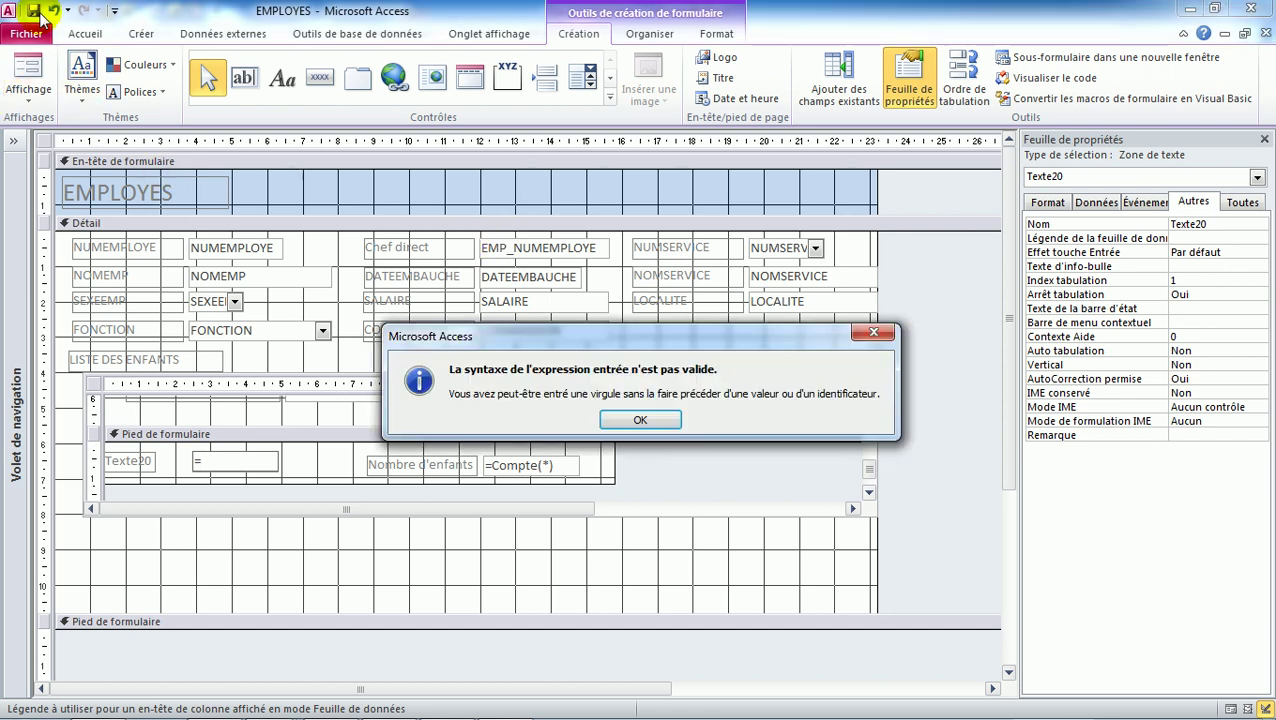
left_click(645, 419)
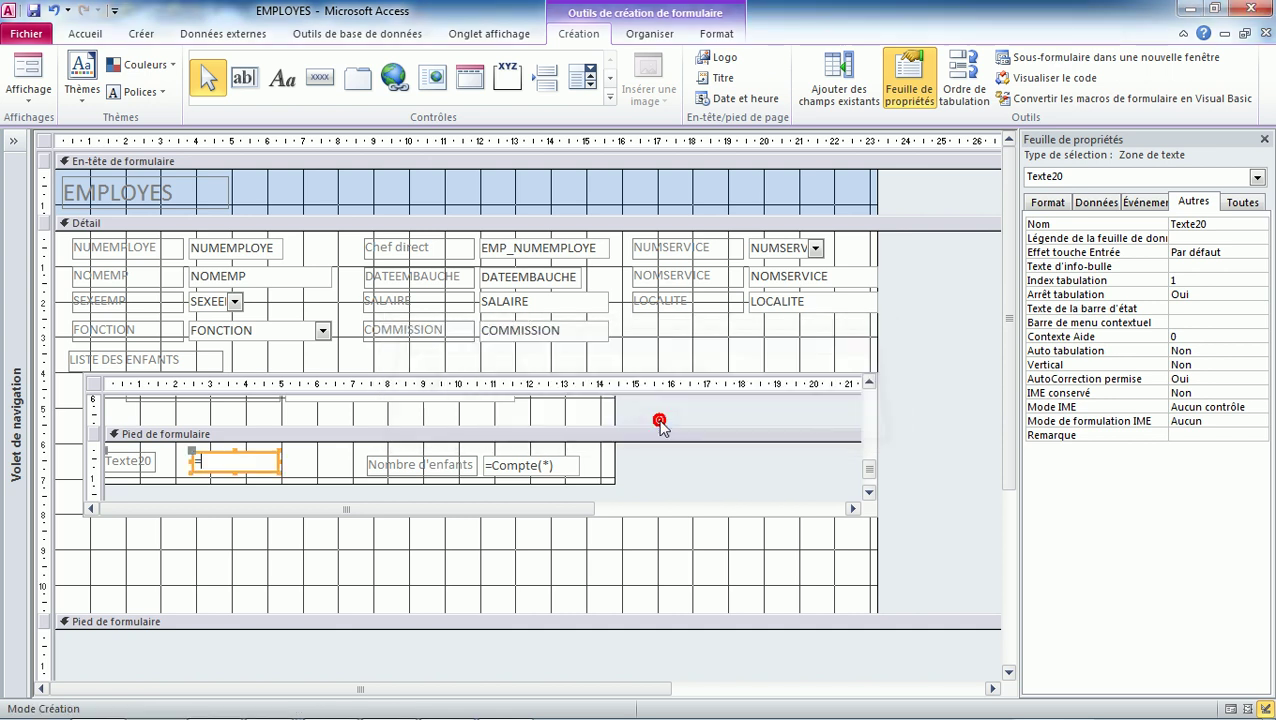
key("BackSpace")
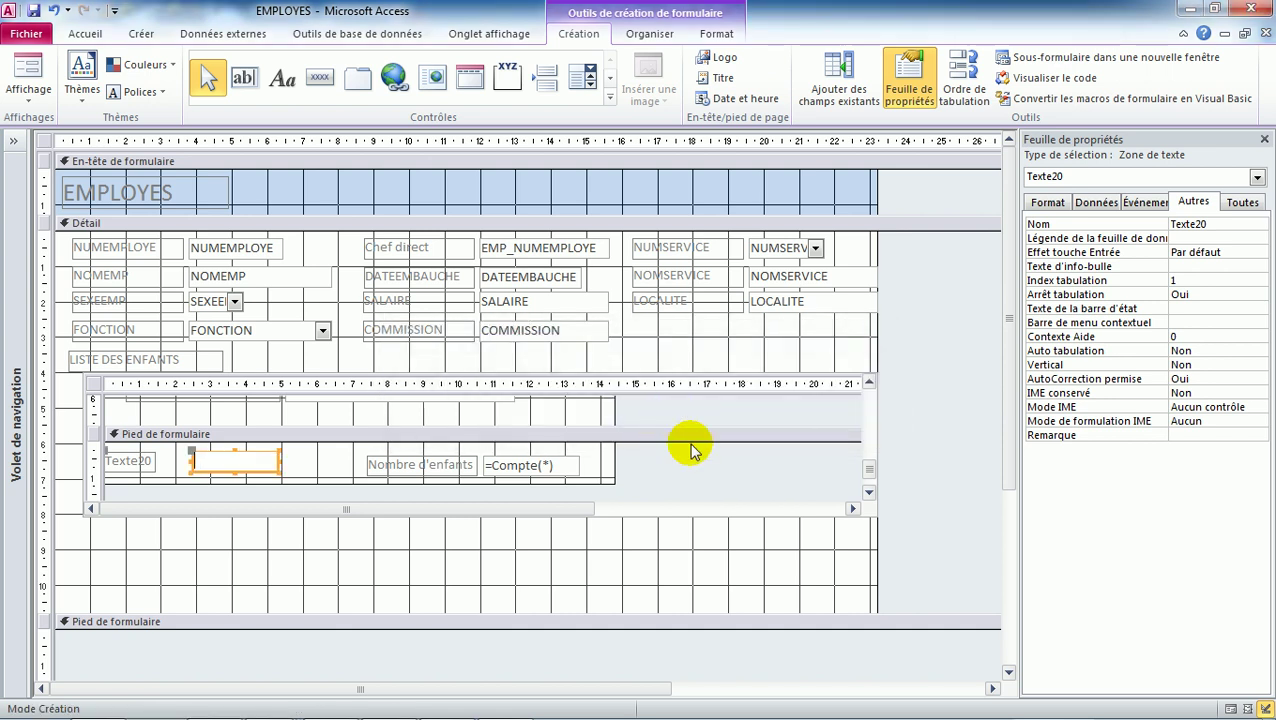
left_click(318, 468)
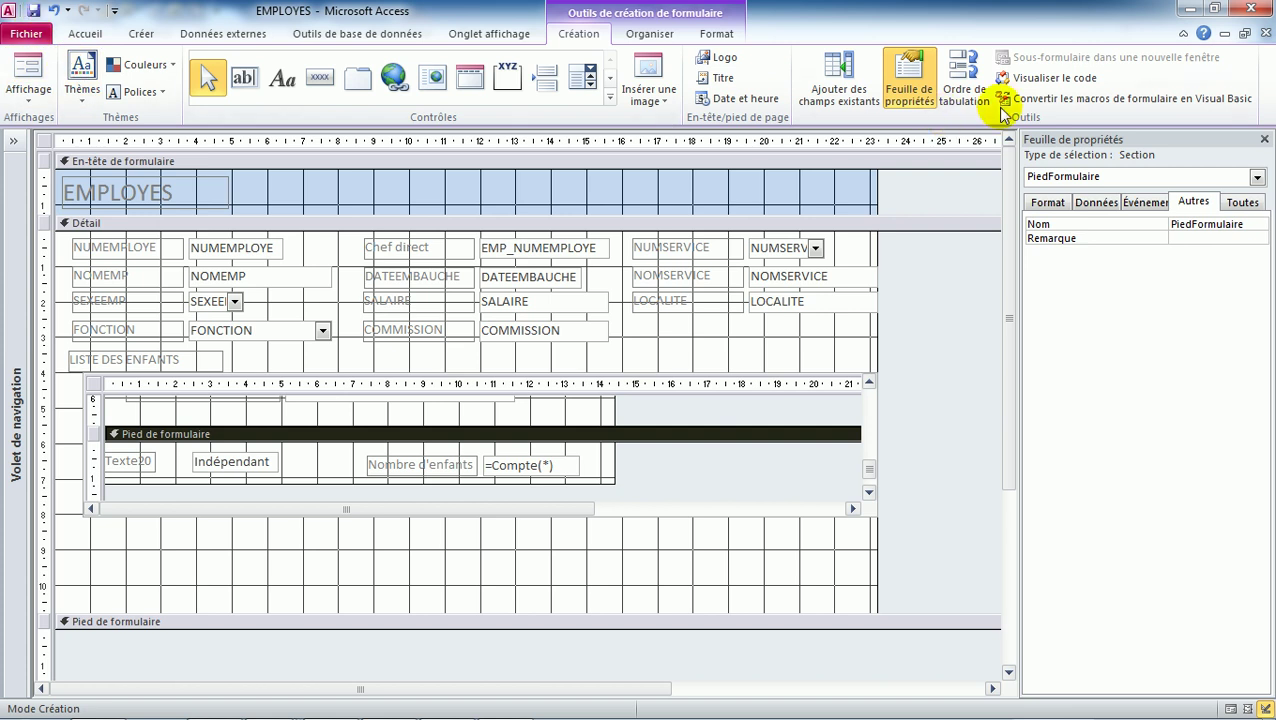
Close the EMPLOYES form and open the ENFANTS Sous-formulaire form on its own in design view.
left_click(1266, 34)
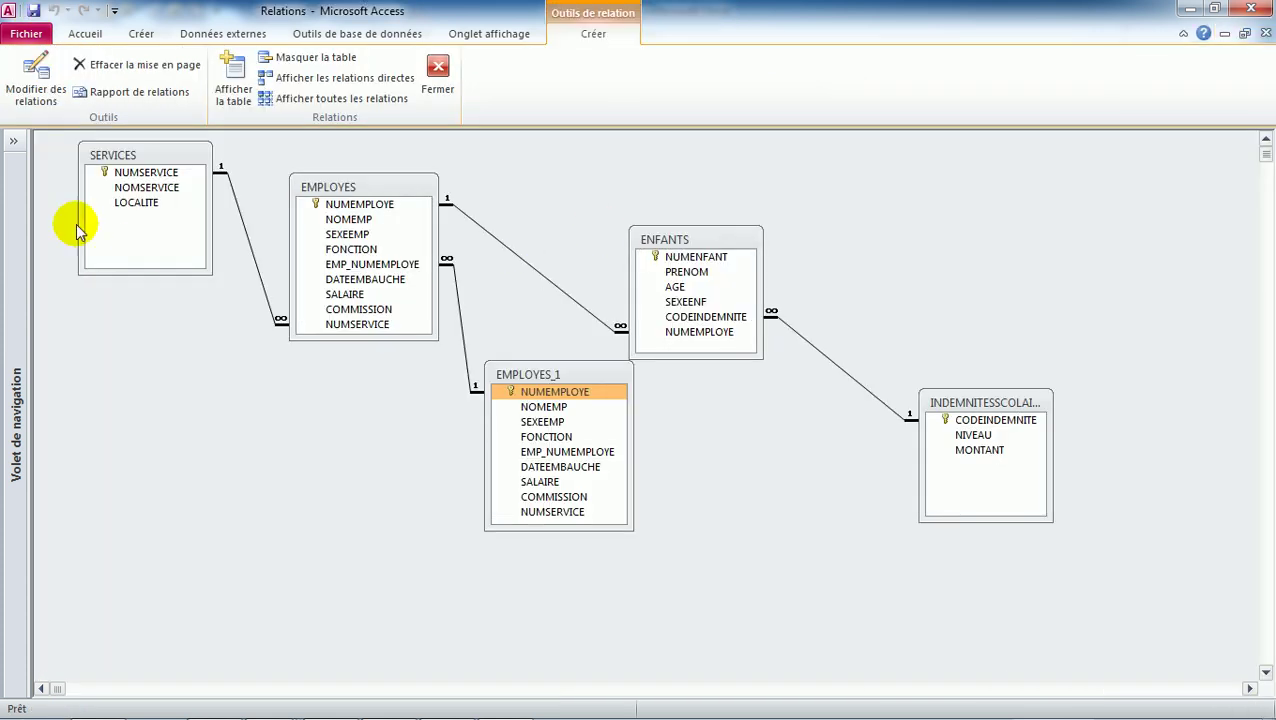
left_click(14, 143)
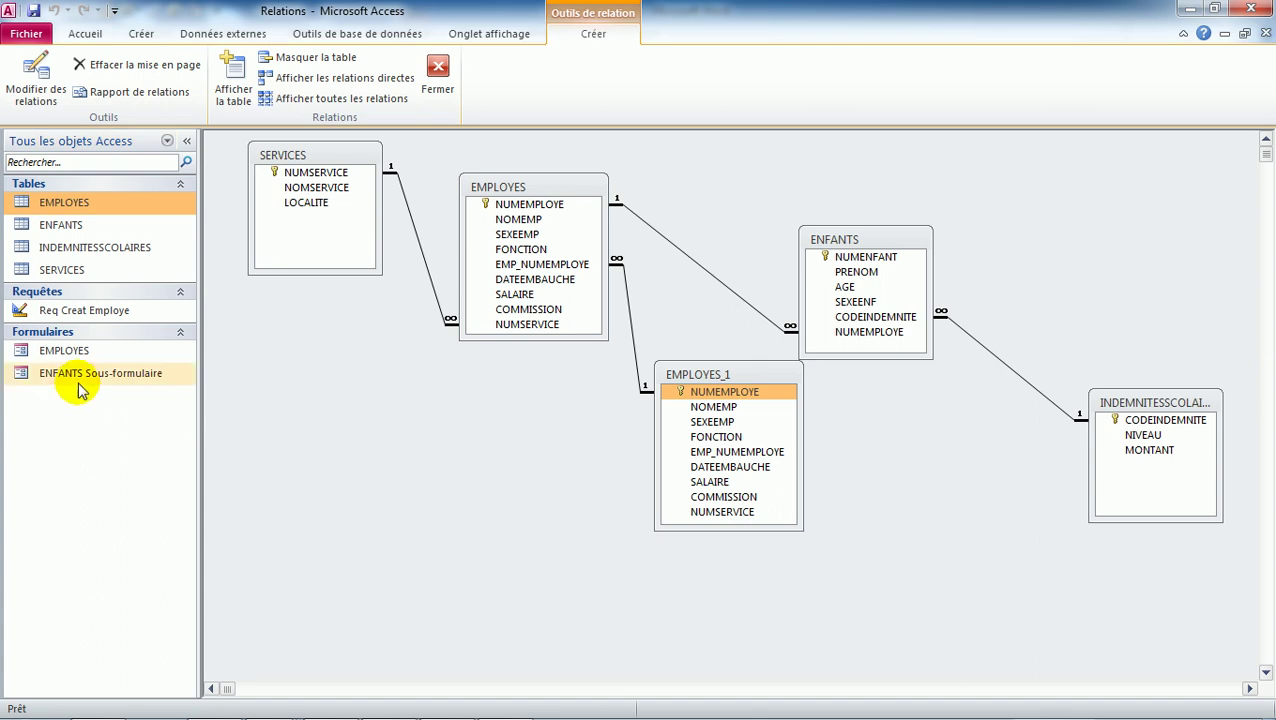
left_click(122, 376)
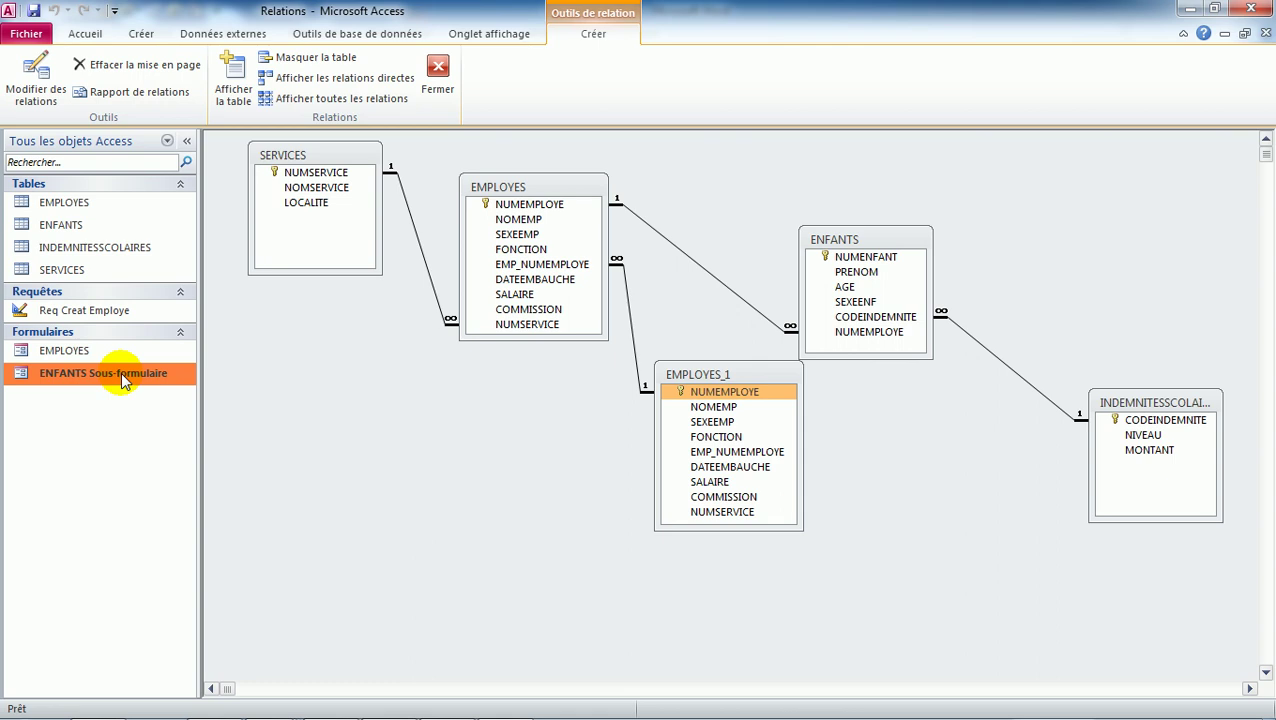
right_click(121, 372)
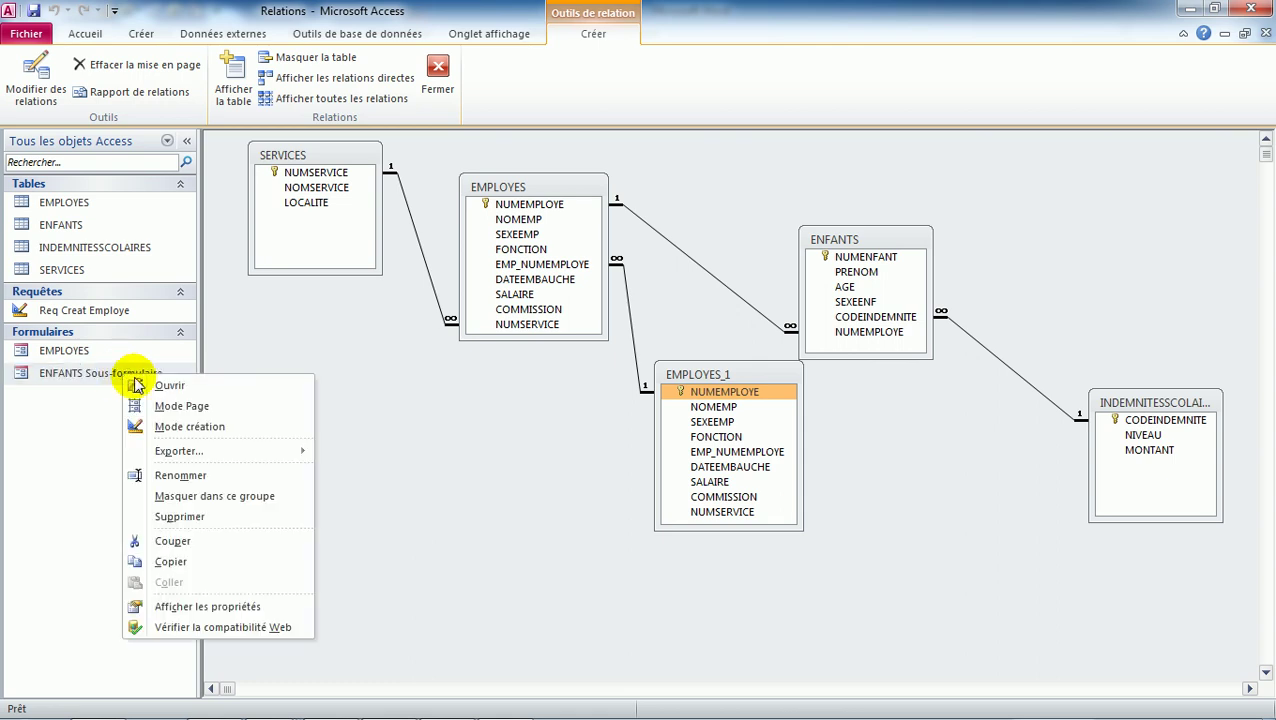
left_click(170, 424)
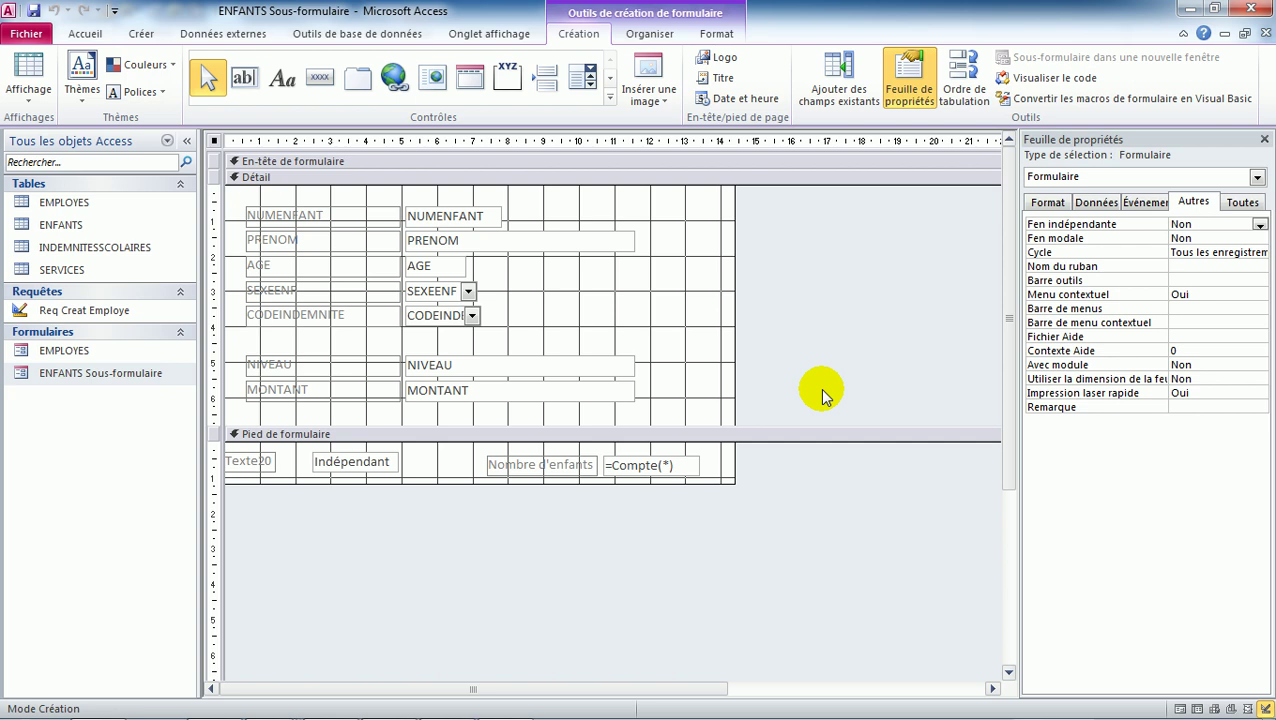
Enter the expression =Moyenne([Age]) in the unbound text box of the form footer.
left_click(352, 459)
left_click(352, 459)
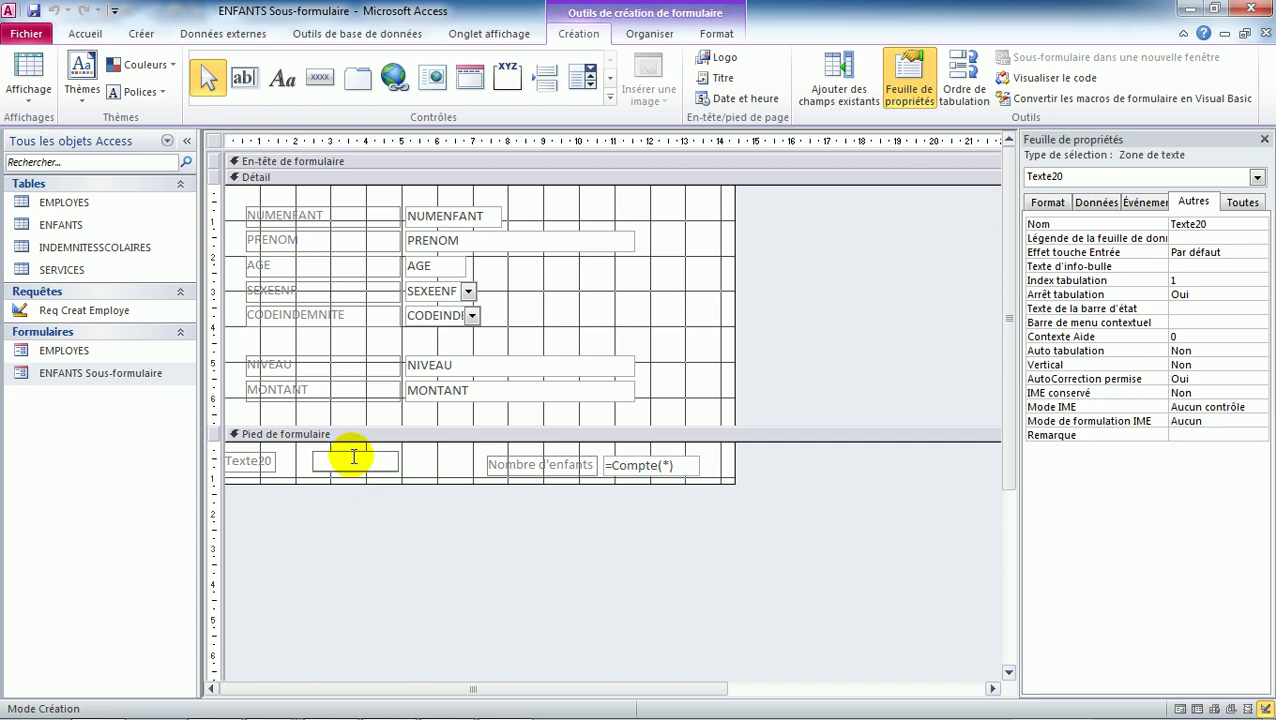
type("=moyenne")
type("()")
left_click(381, 461)
type("[]")
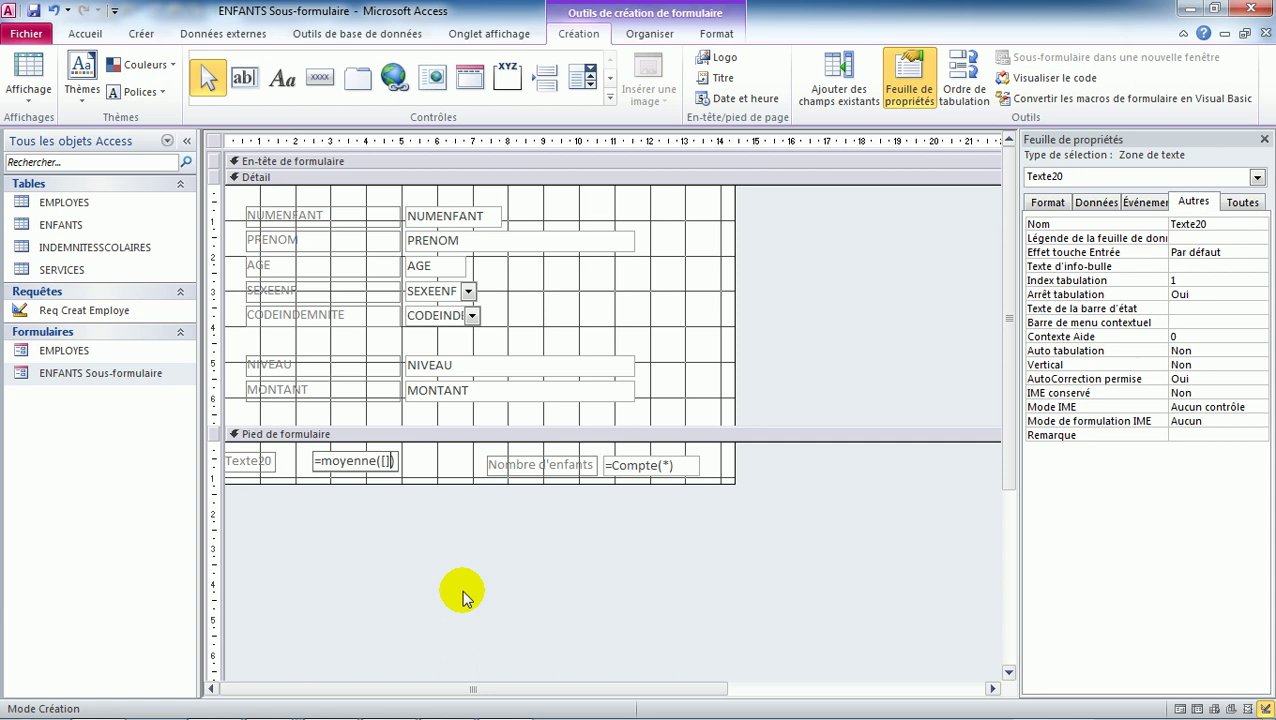
type("Age")
left_click(412, 481)
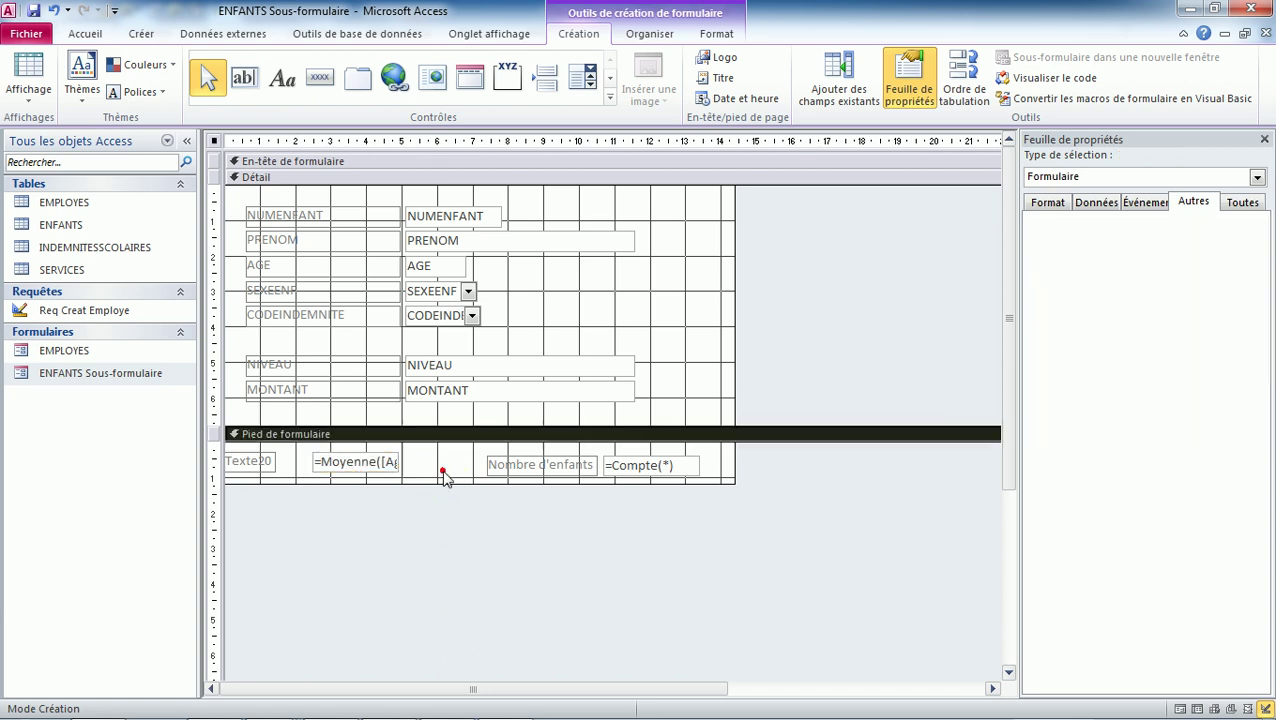
Name the footer's average age text box AgeMoyen.
left_click(388, 476)
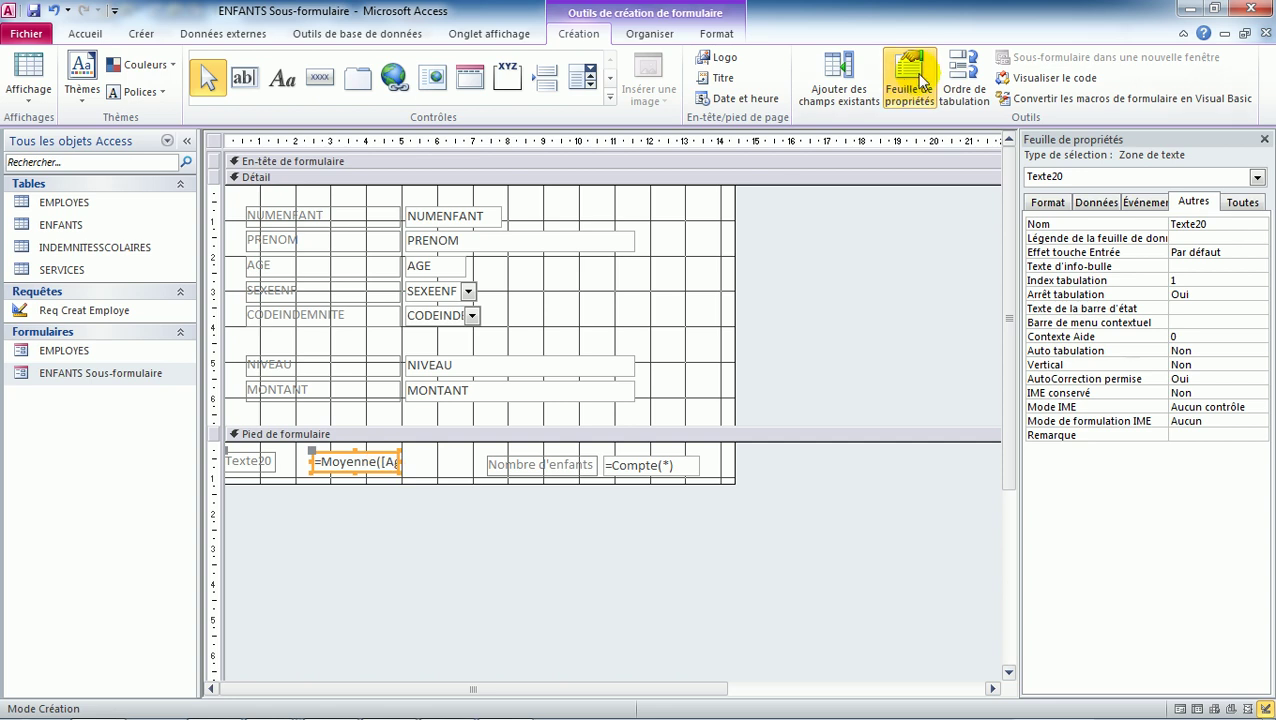
double_click(1222, 227)
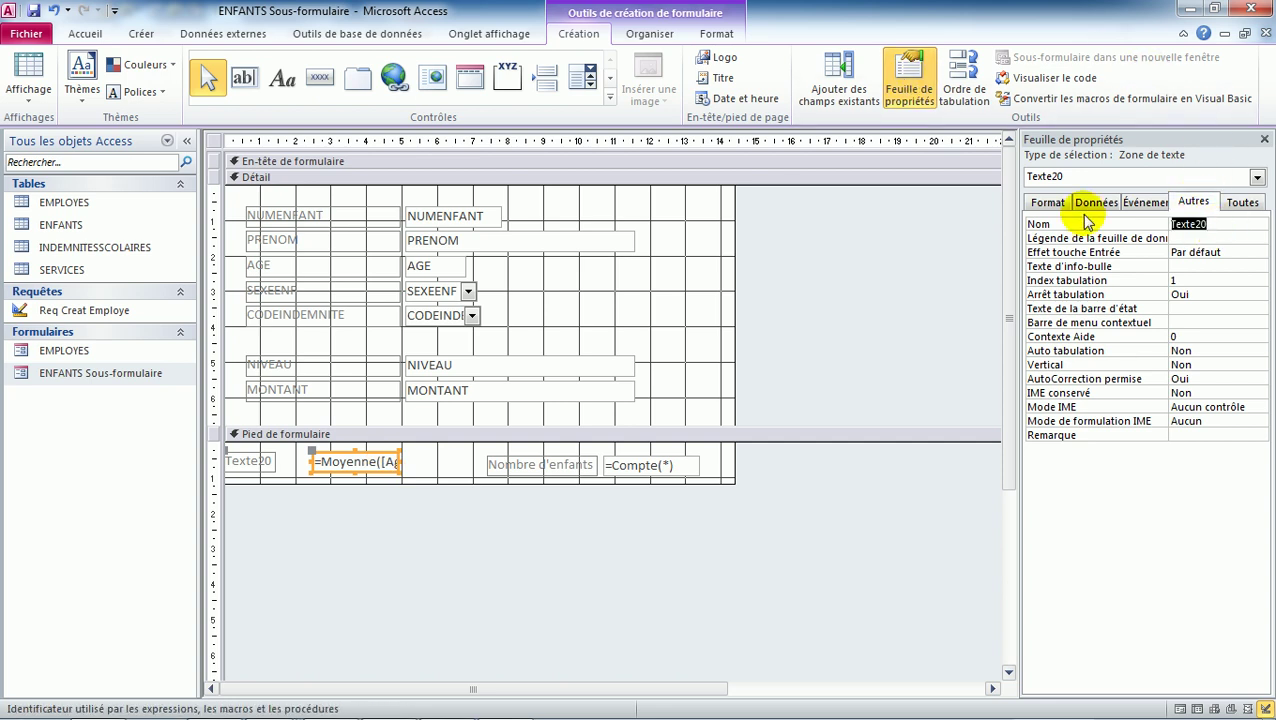
type("AgeMoyen")
key("Return")
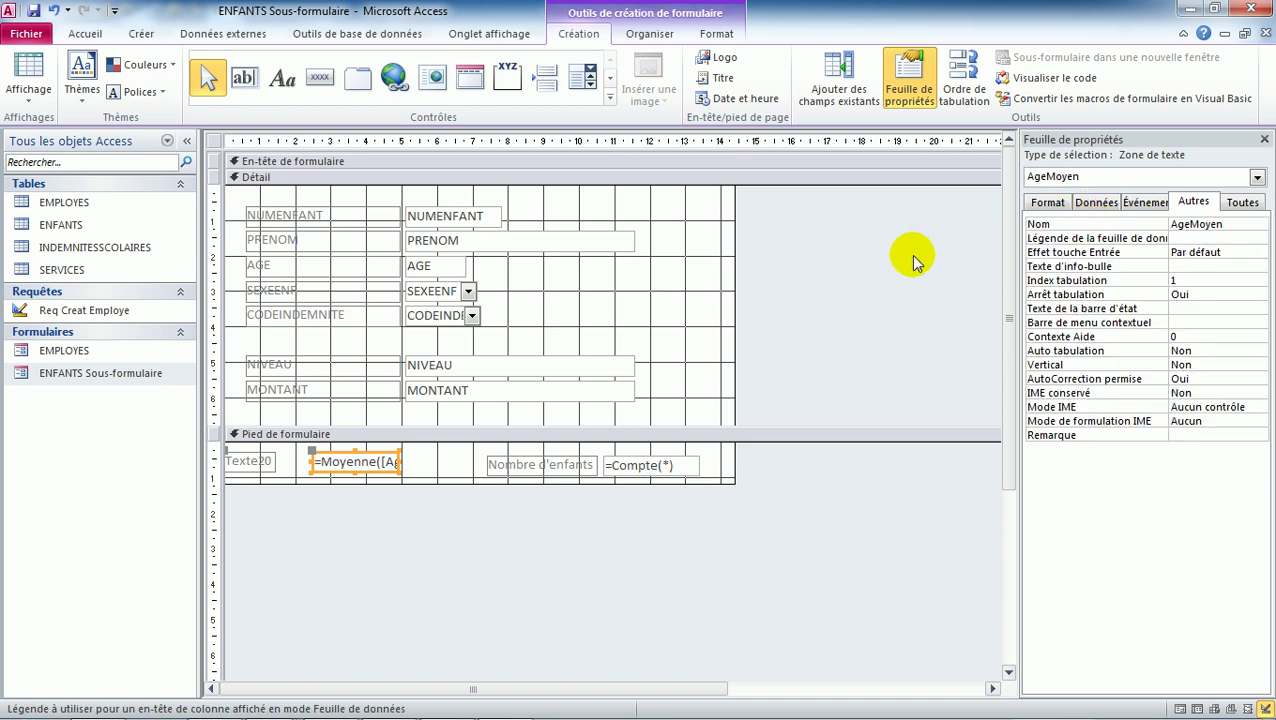
left_click(922, 288)
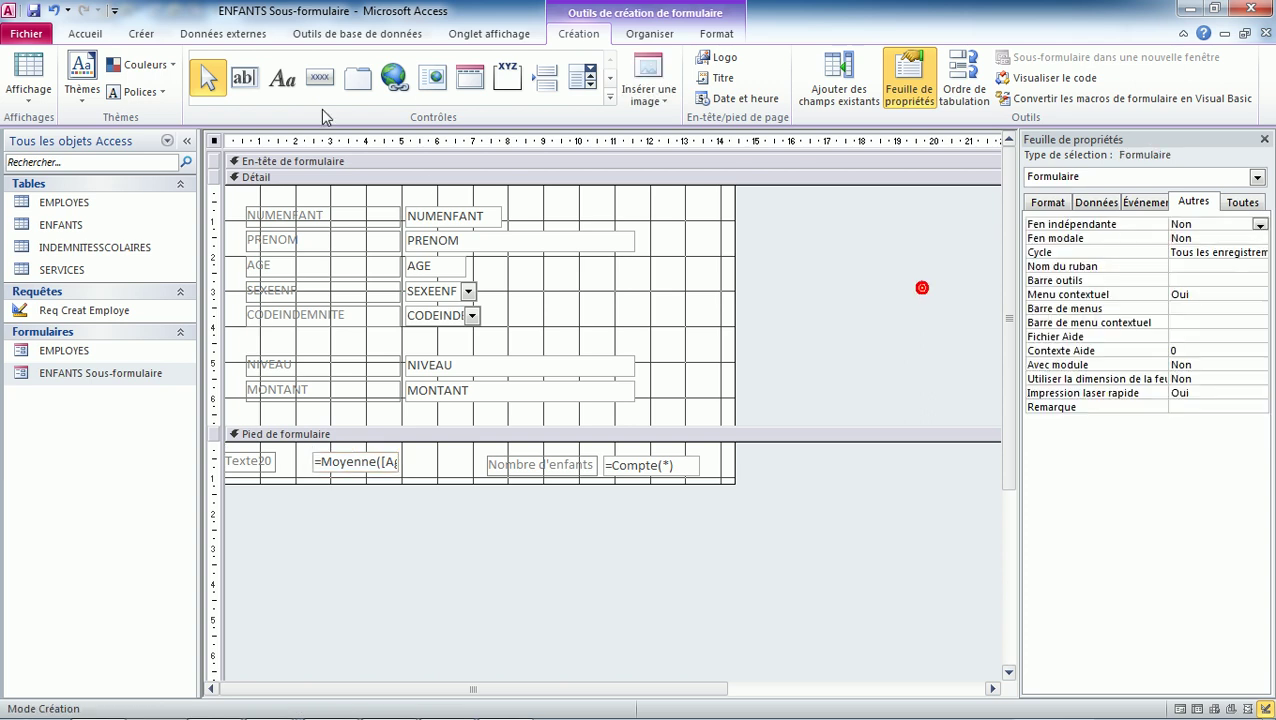
Save and close the ENFANTS subform and reopen the EMPLOYES form in design view.
left_click(33, 14)
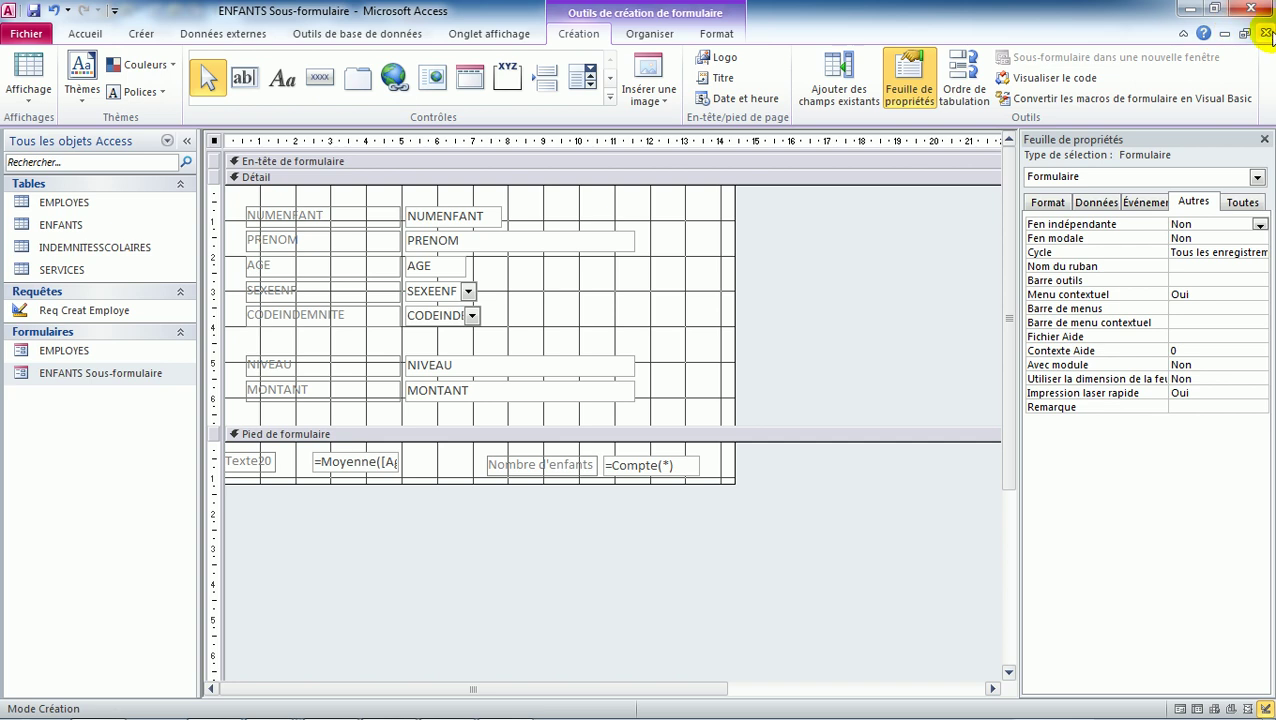
left_click(1265, 34)
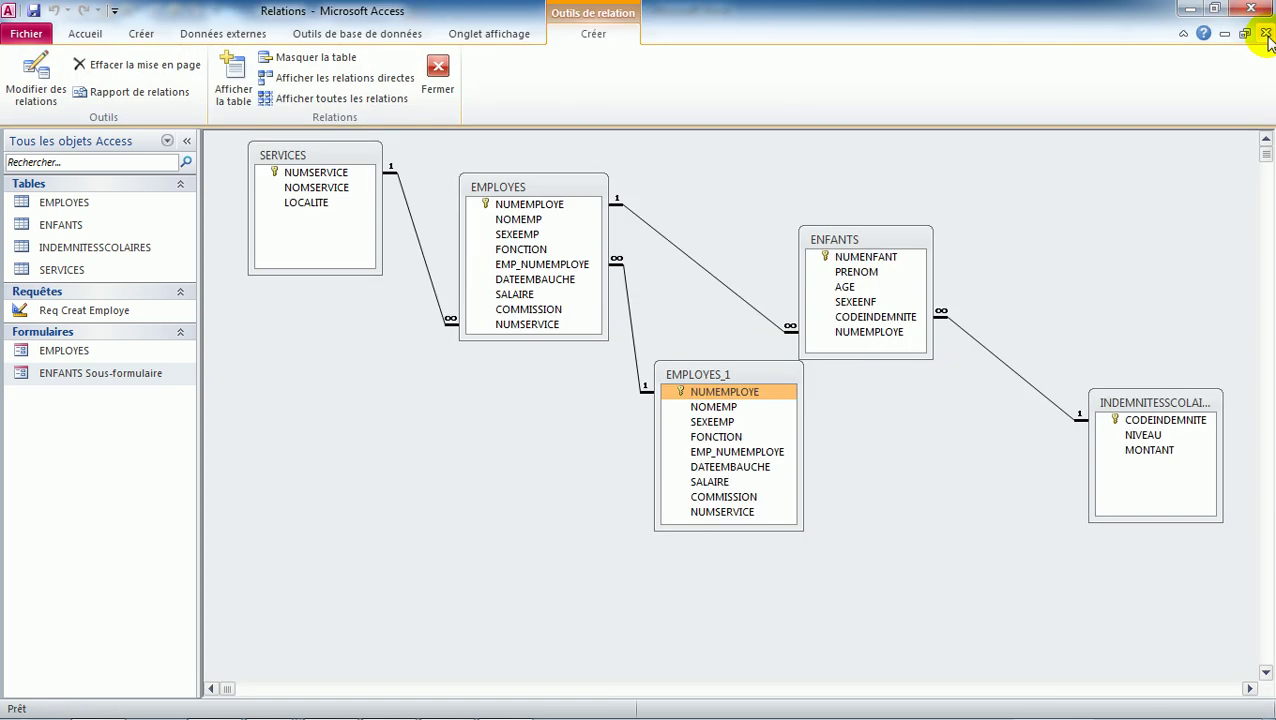
right_click(66, 360)
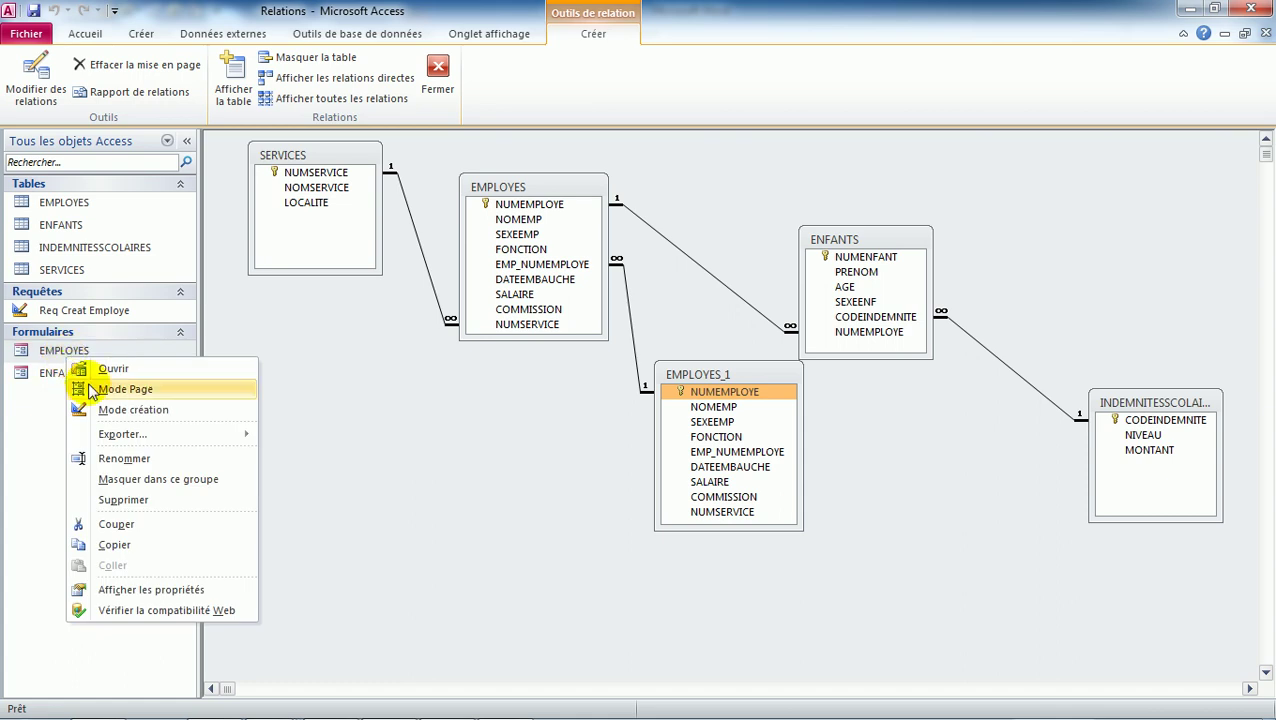
left_click(160, 410)
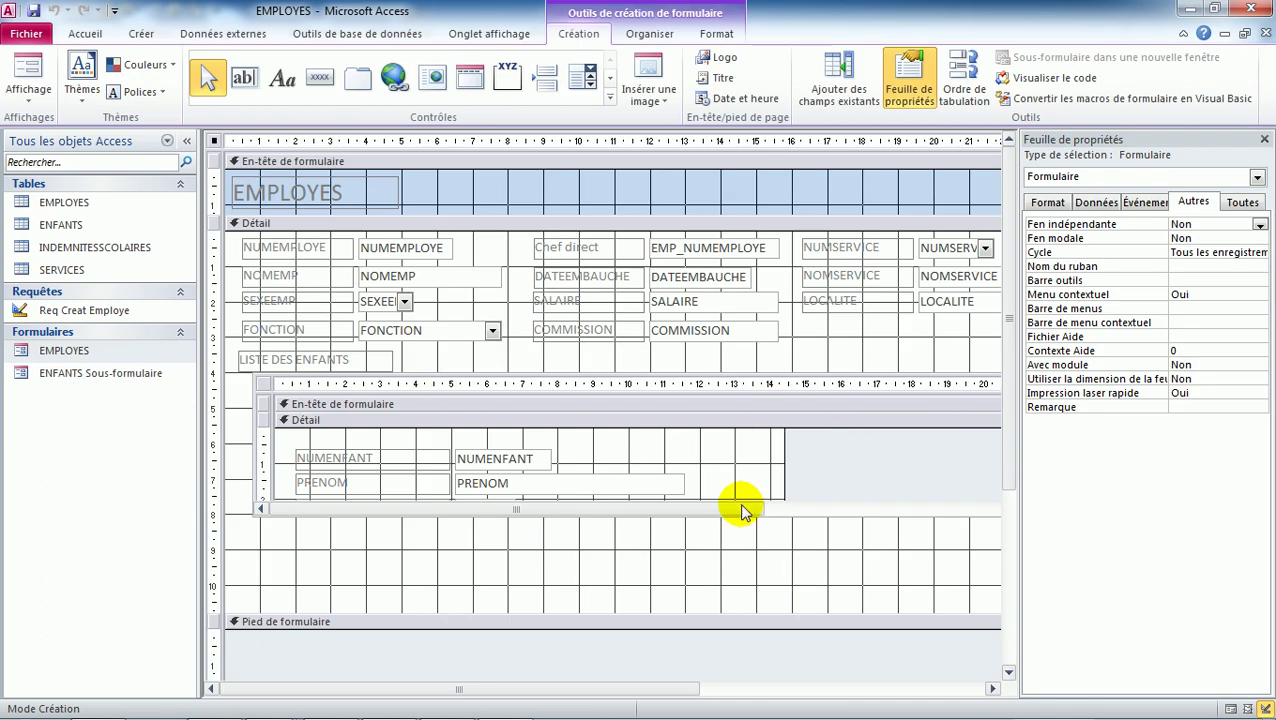
Check how the EMPLOYES form displays its ENFANTS subform in form view and return to design view.
left_click(28, 75)
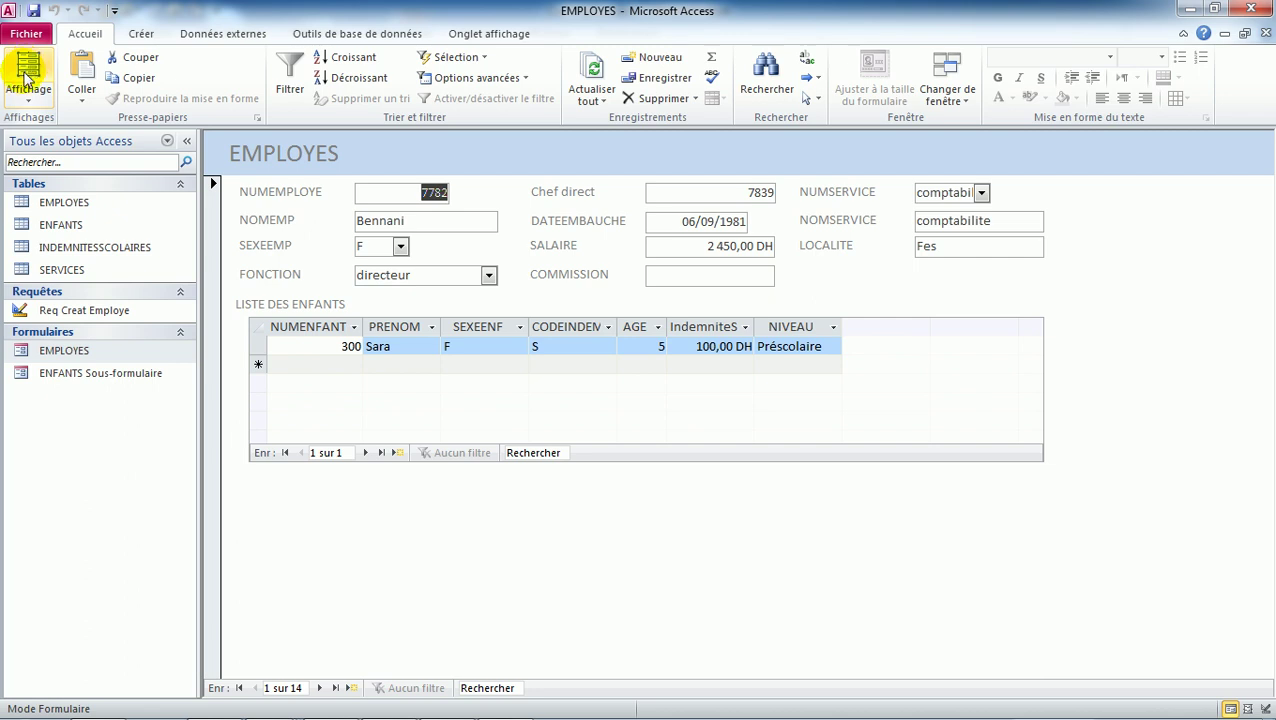
left_click(28, 95)
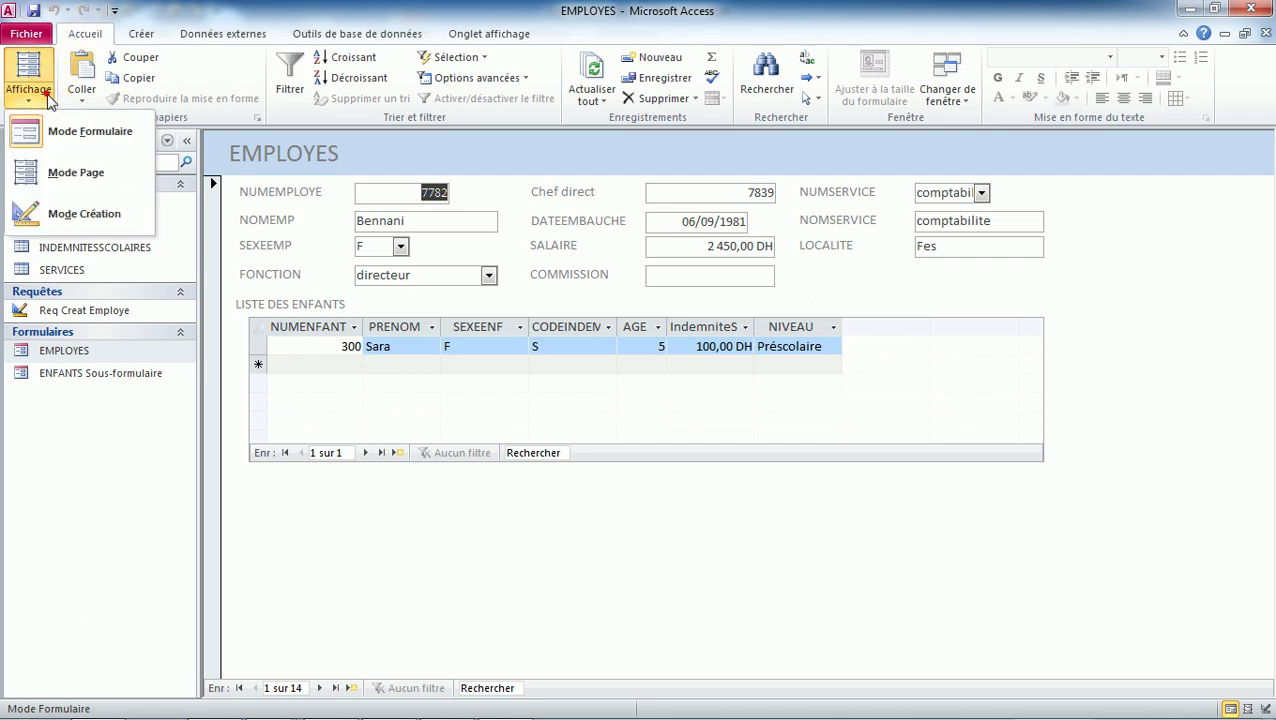
left_click(82, 222)
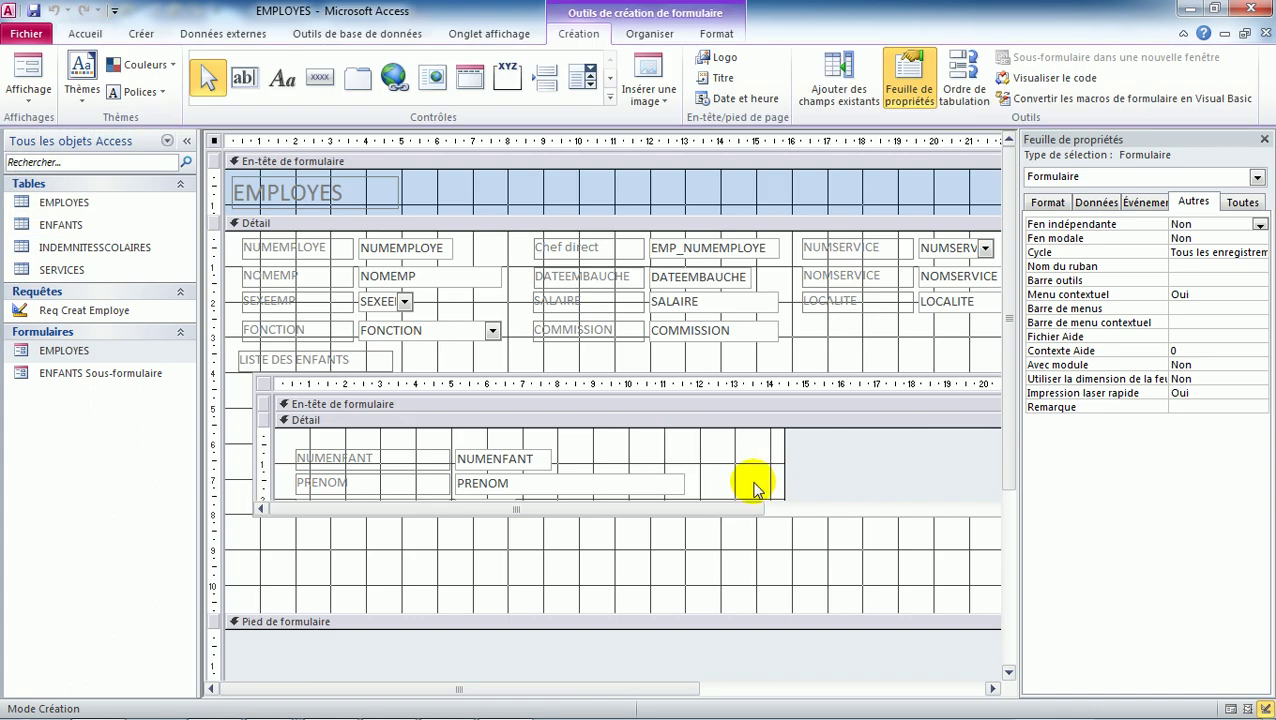
Place two unbound text boxes about 3 cm wide side by side in the Détail section, below the ENFANTS subform.
left_click(812, 583)
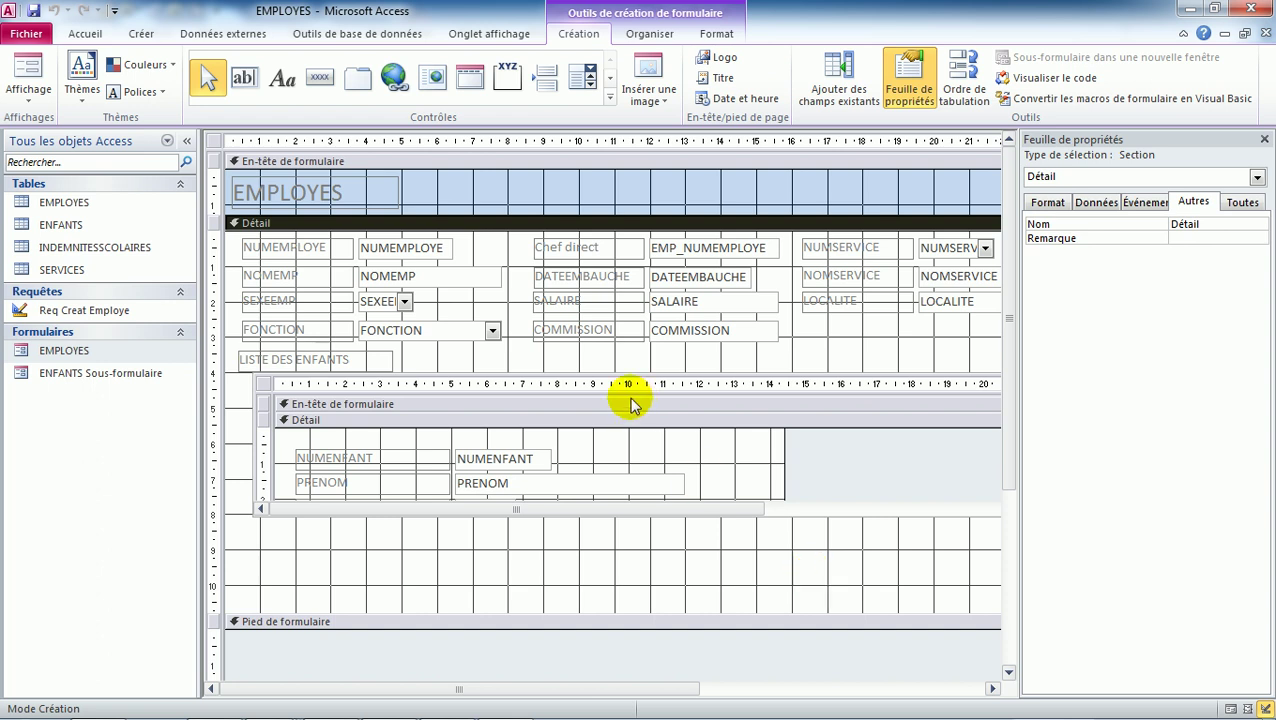
left_click(244, 78)
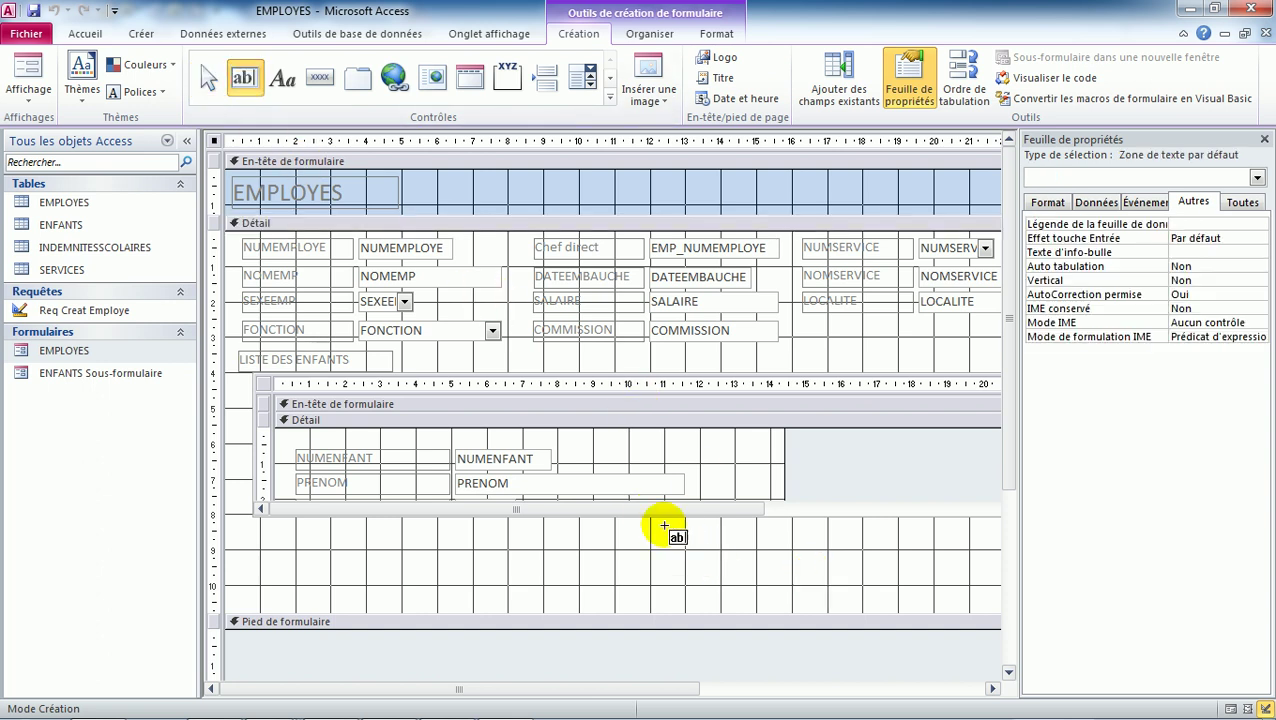
left_click(694, 538)
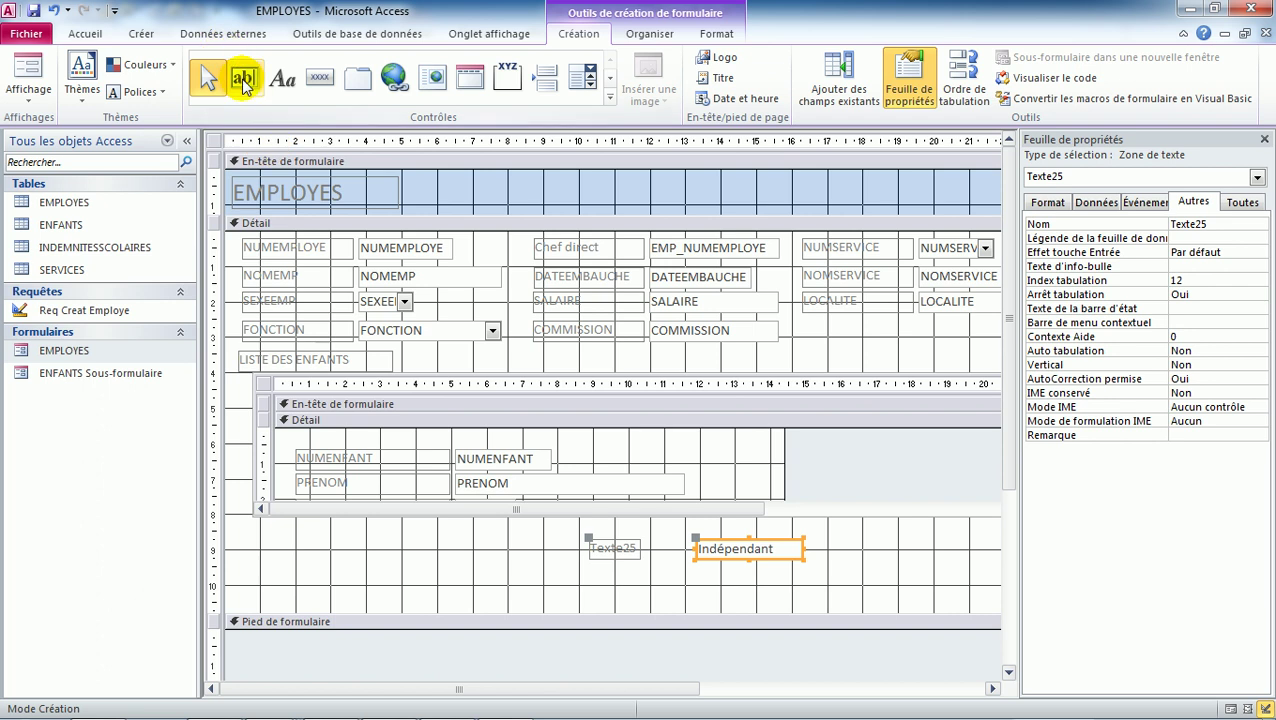
left_click(244, 78)
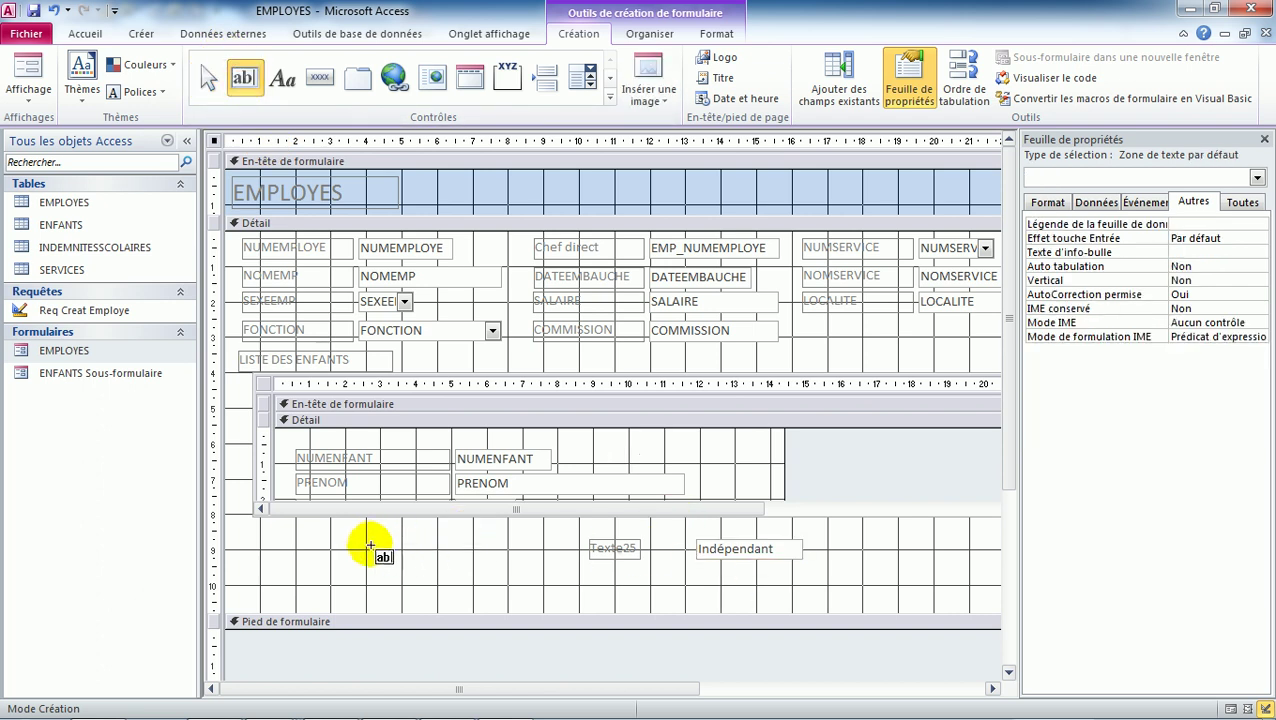
left_click(376, 542)
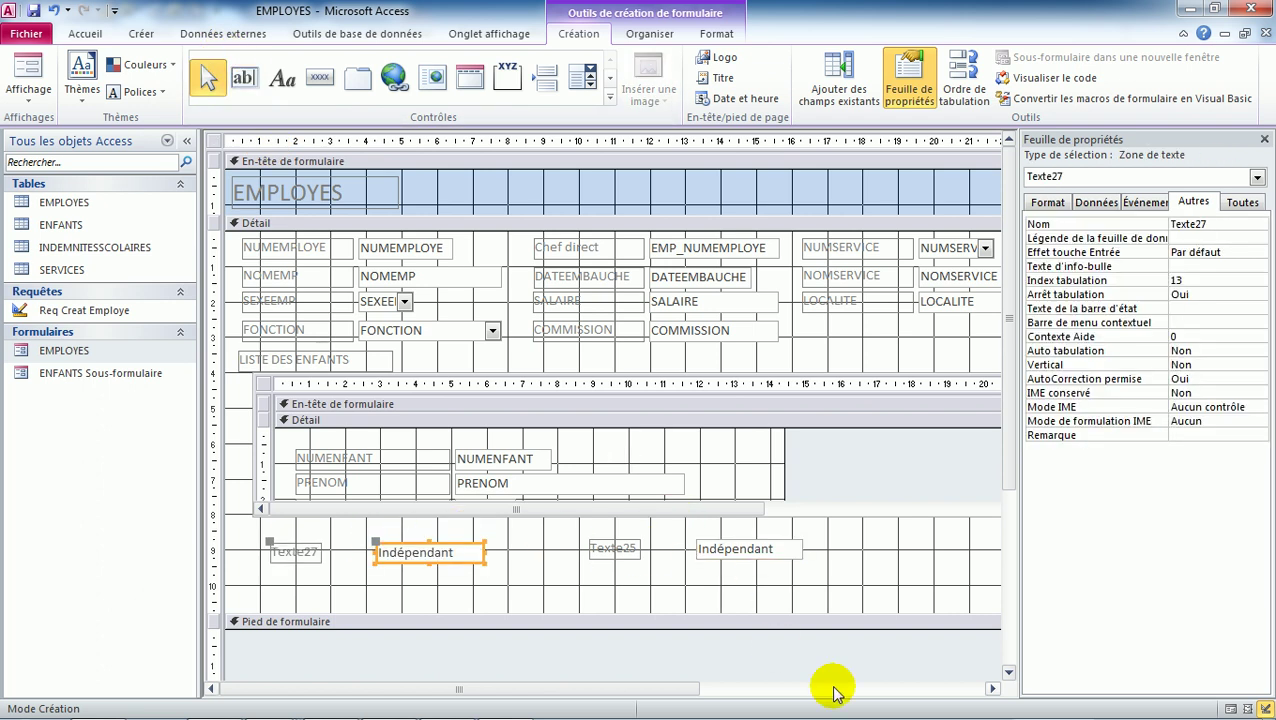
Set the control source of the Détail section's Texte25 text box to [ENFANTS Sous-formulaire].Formulaire![NombreEnfants] with the expression builder.
left_click(763, 551)
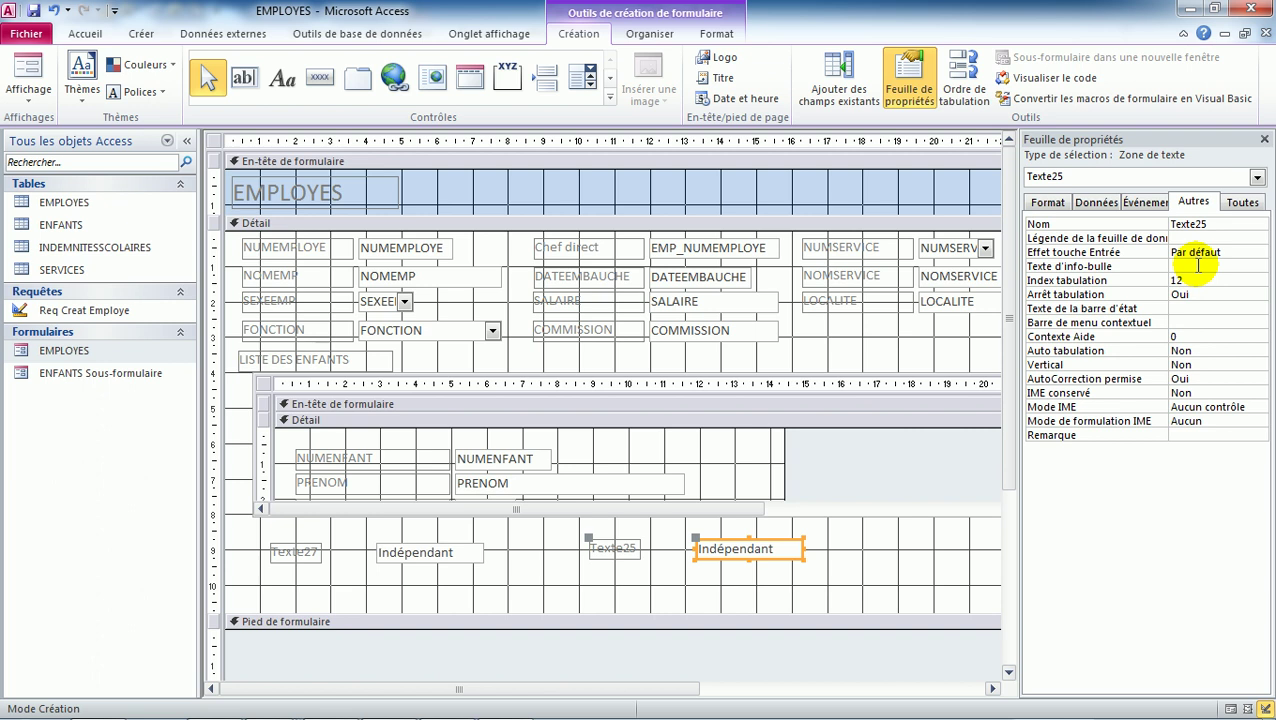
left_click(1108, 203)
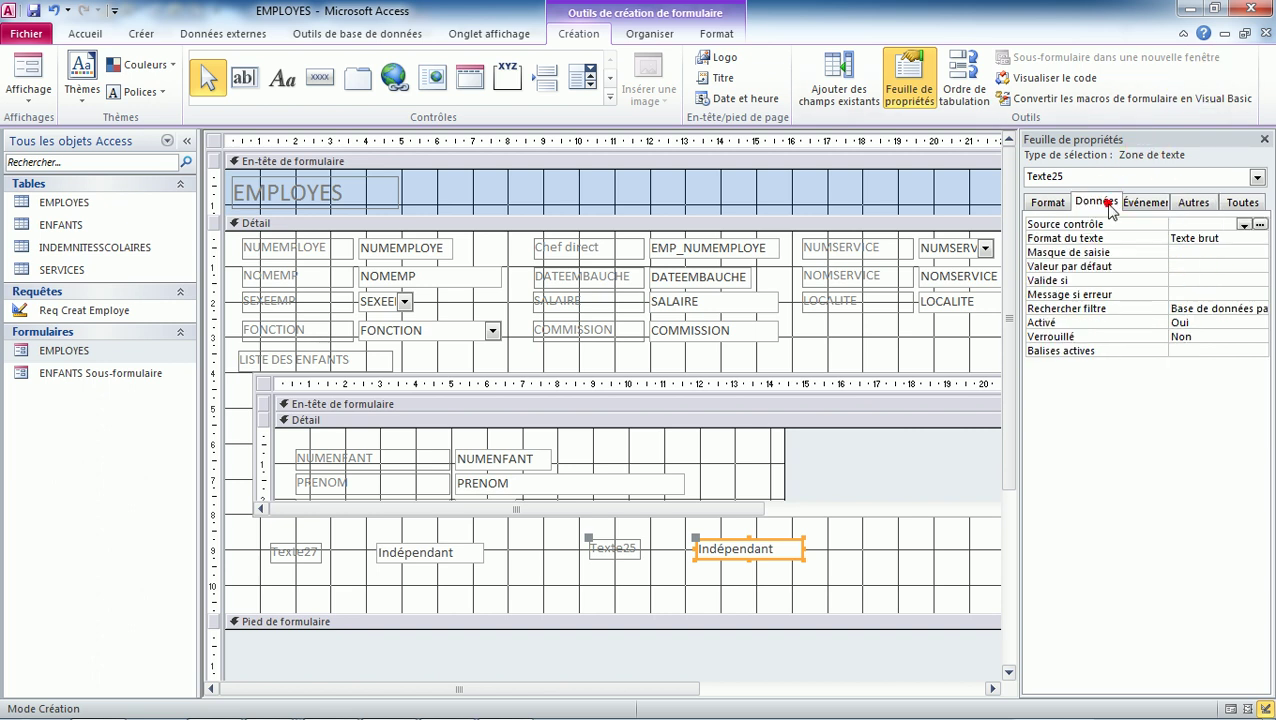
left_click(1259, 225)
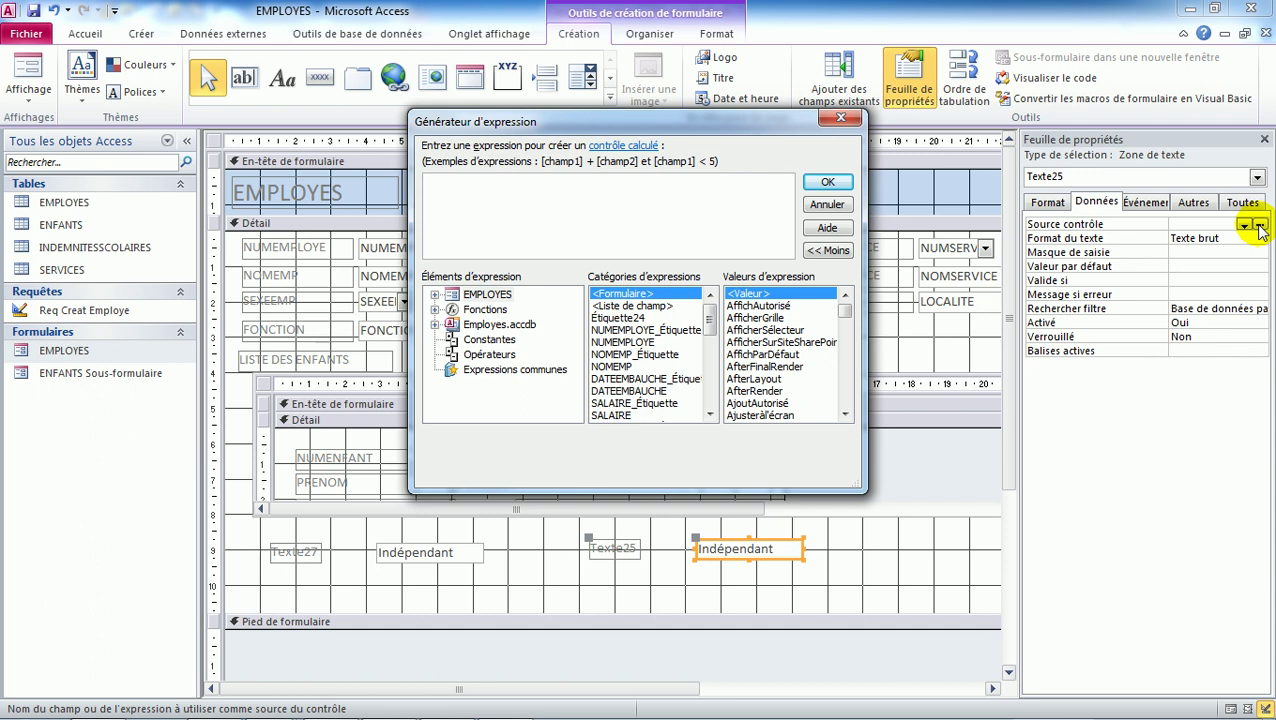
left_click(434, 295)
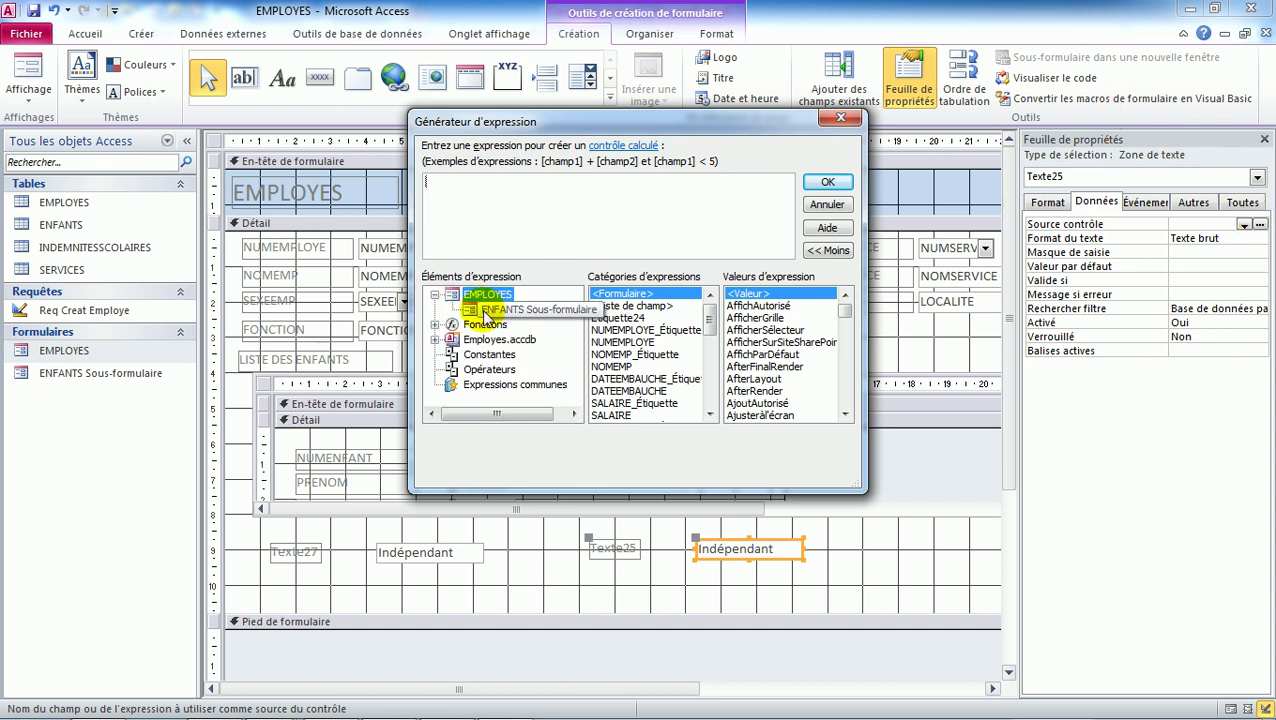
left_click(482, 311)
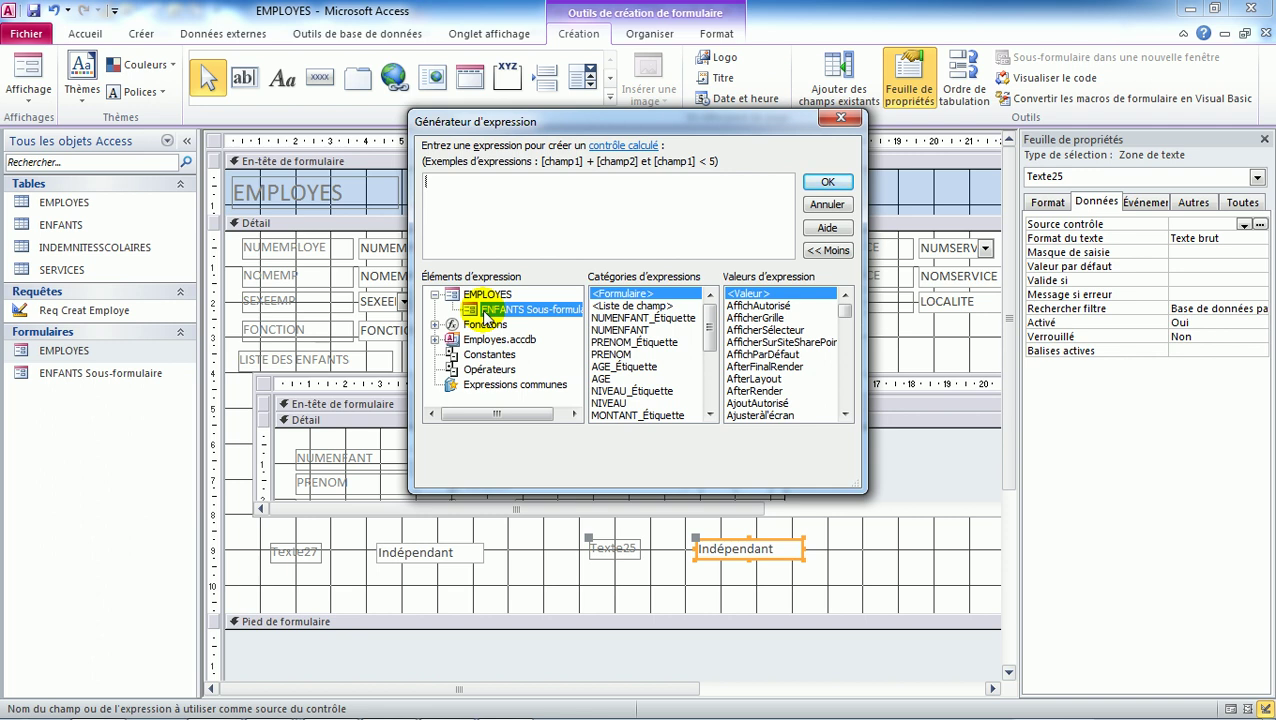
left_click(710, 414)
left_click(710, 414)
left_click(710, 414)
left_click(710, 414)
left_click(710, 414)
left_click(710, 414)
left_click(710, 414)
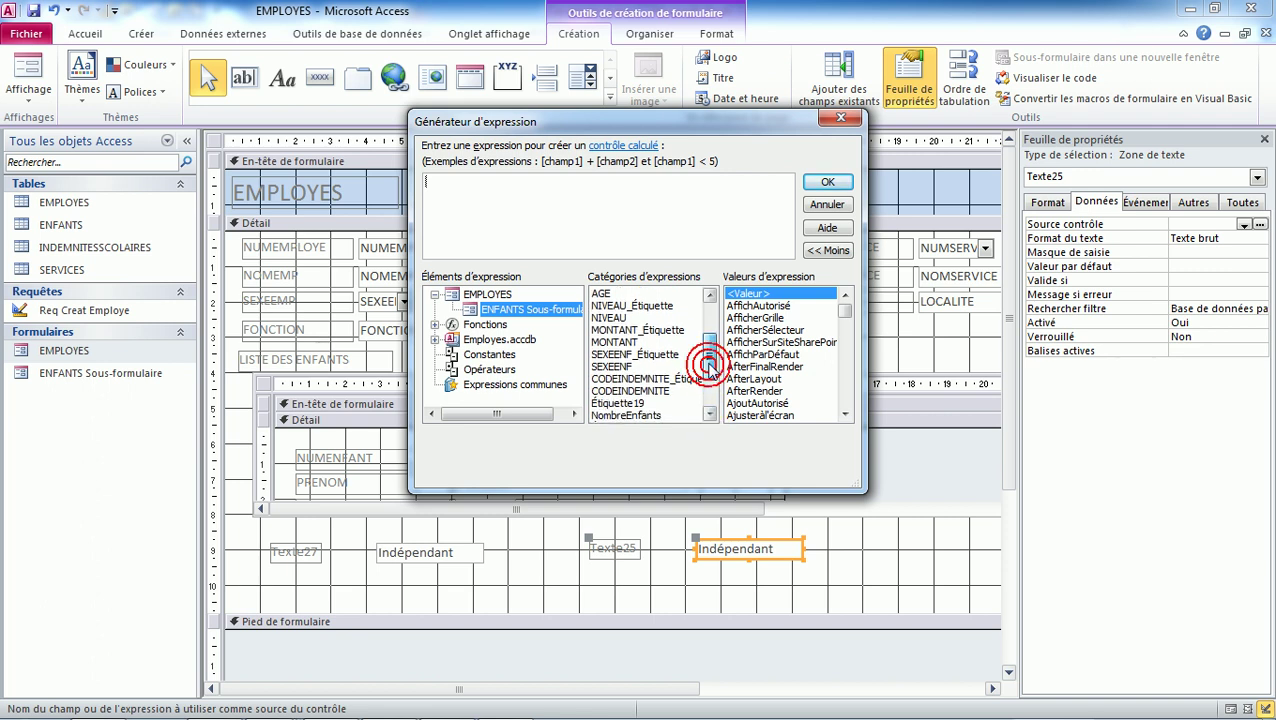
left_click(650, 415)
double_click(648, 416)
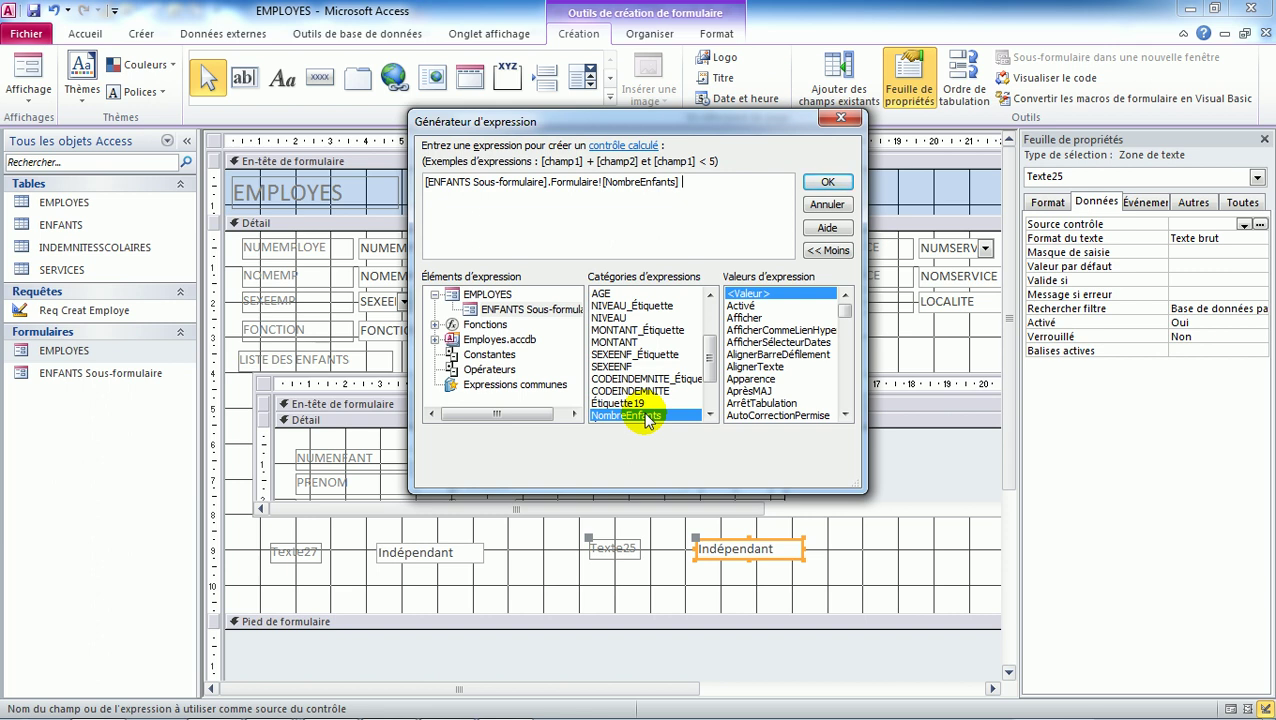
left_click(828, 181)
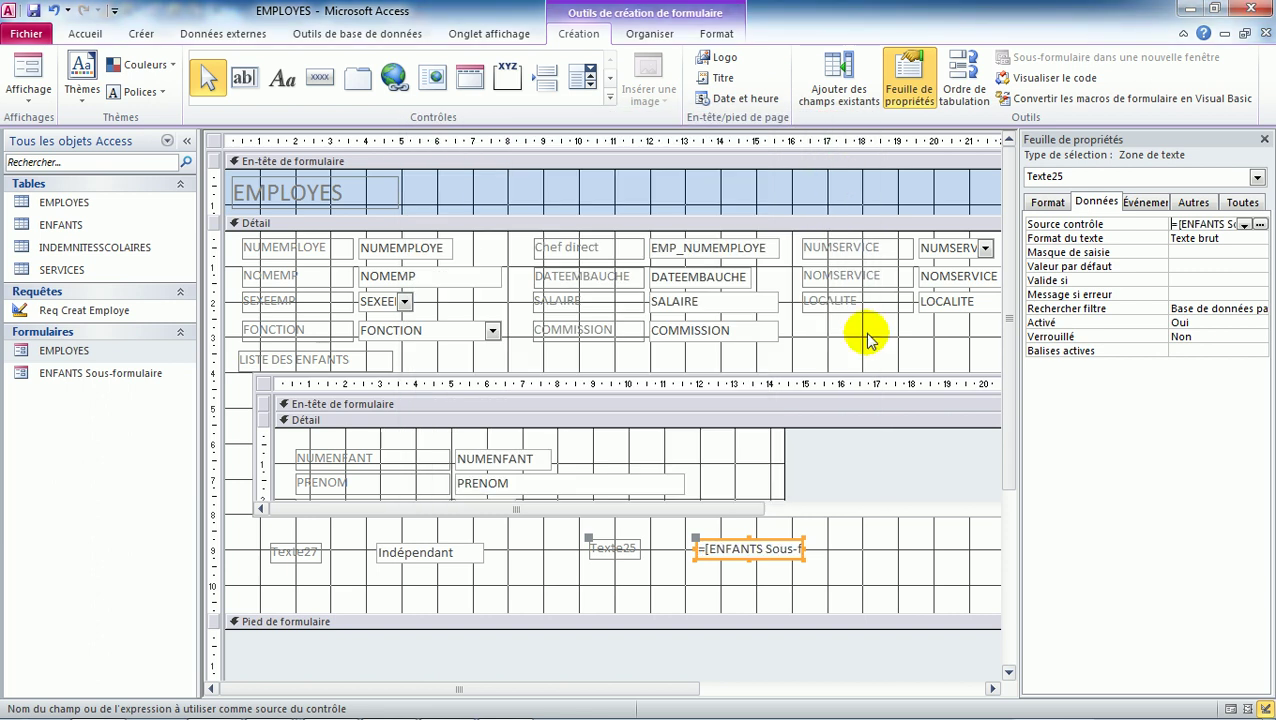
left_click(870, 562)
Set the control source of the Texte27 text box to [ENFANTS Sous-formulaire].Formulaire![AgeMoyen] with the expression builder.
left_click(449, 558)
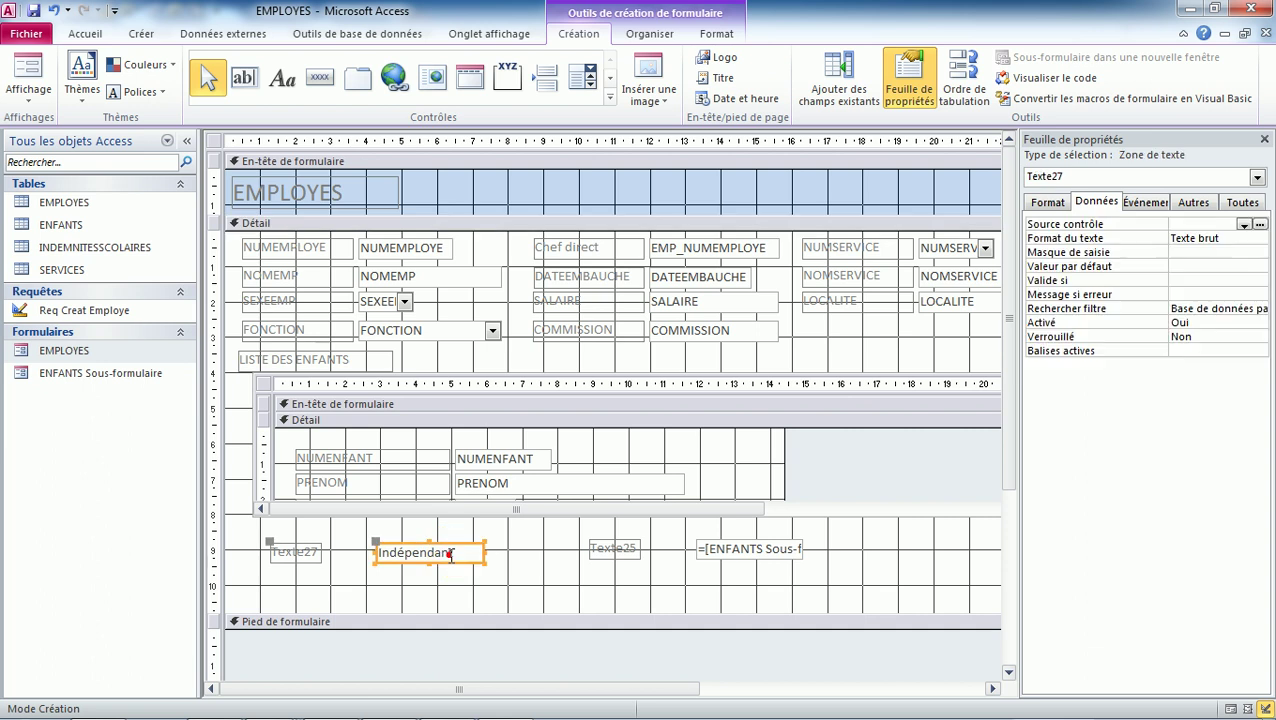
left_click(465, 563)
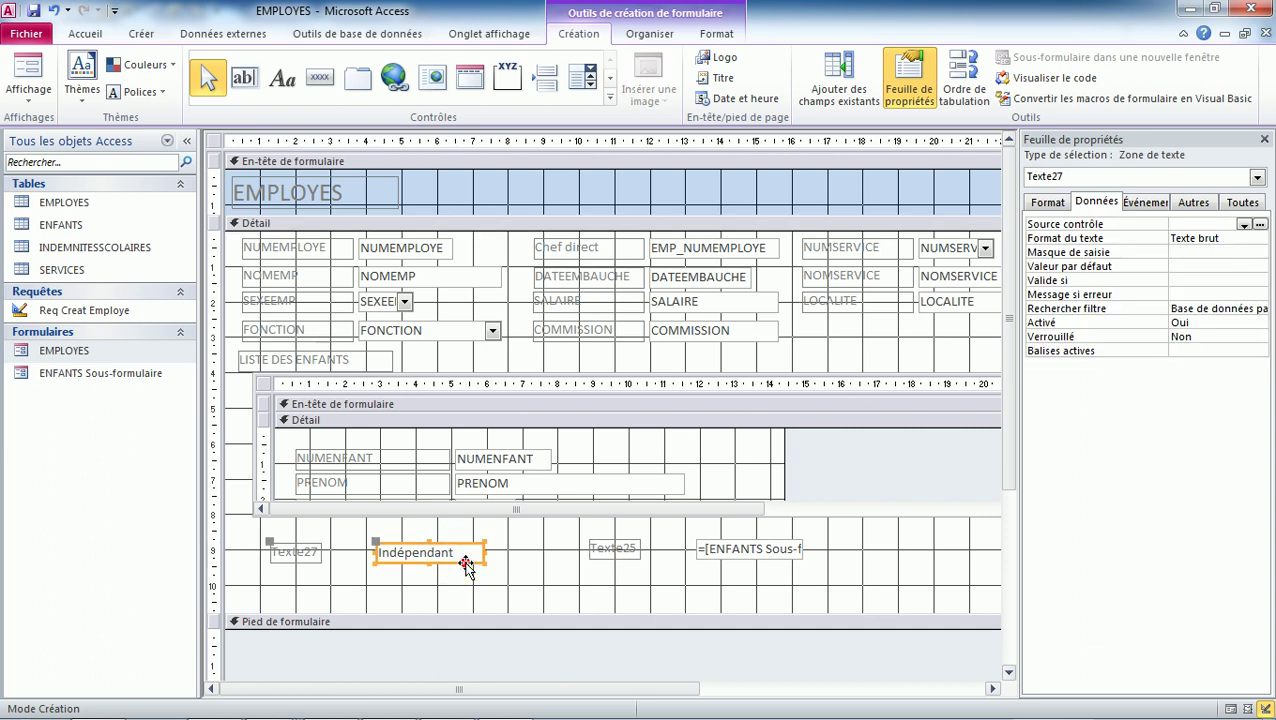
left_click(1260, 225)
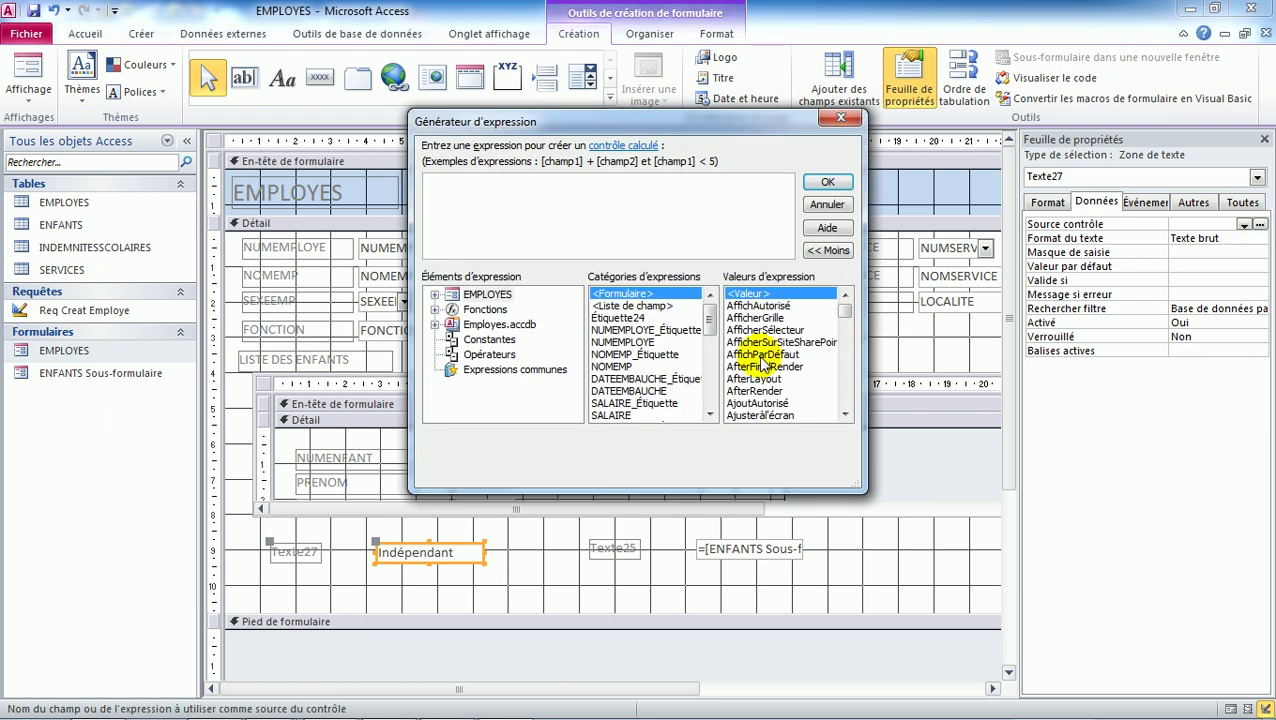
double_click(443, 296)
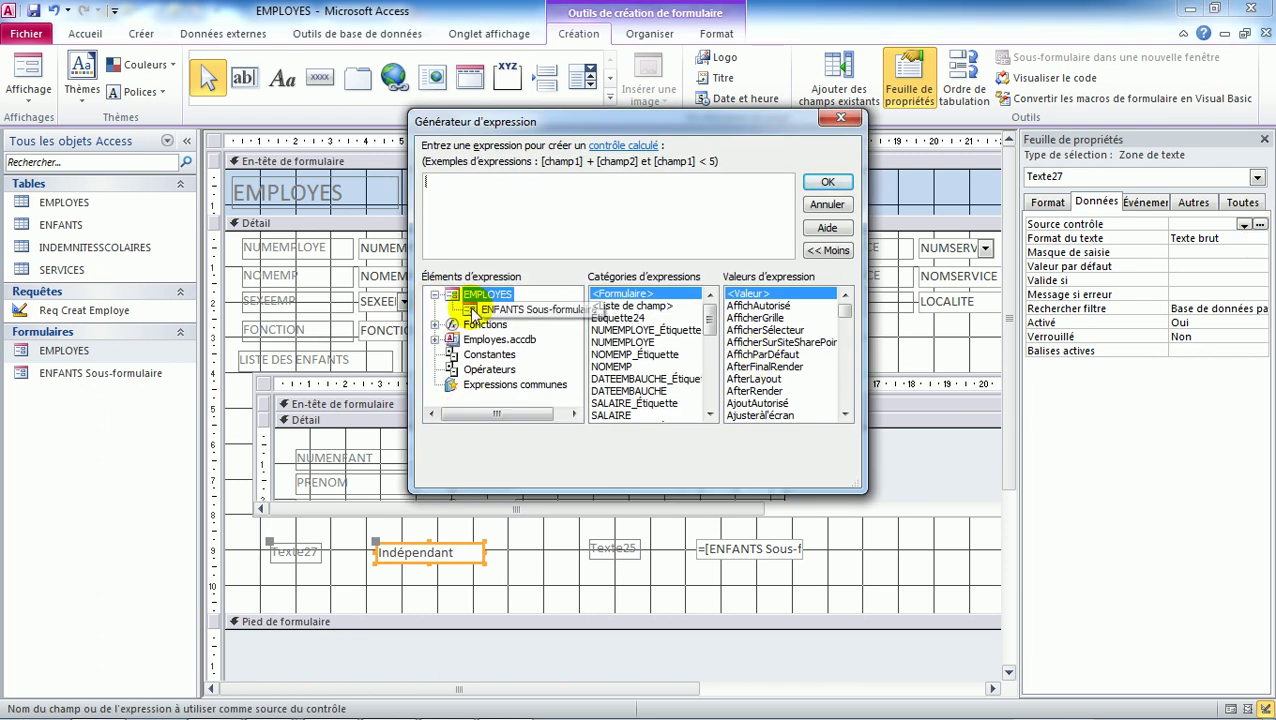
left_click(476, 312)
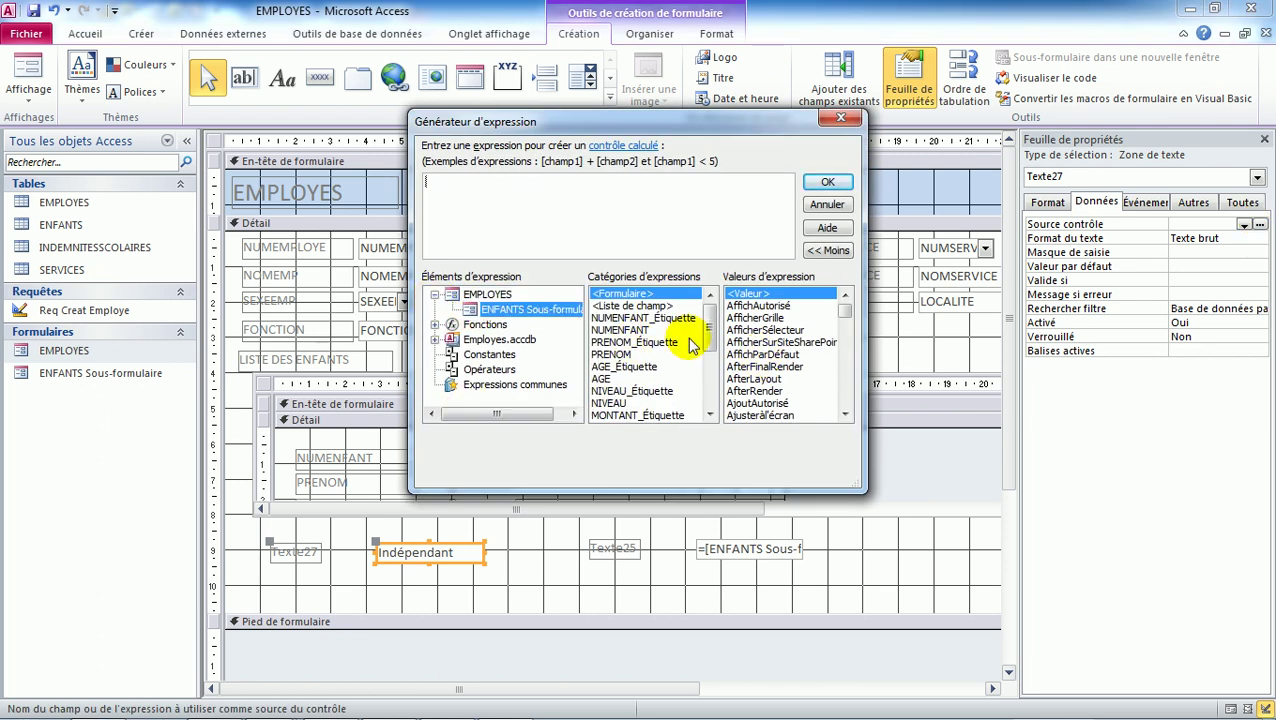
left_click_drag(710, 324, 712, 358)
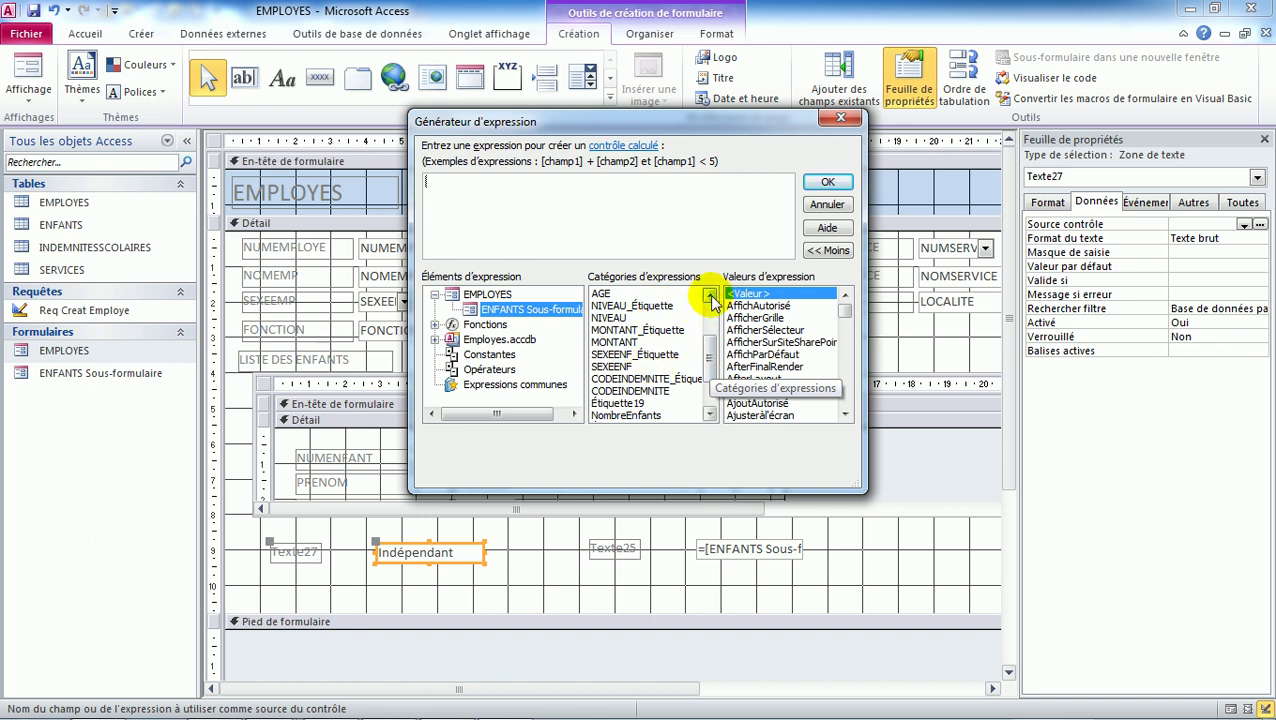
left_click(710, 298)
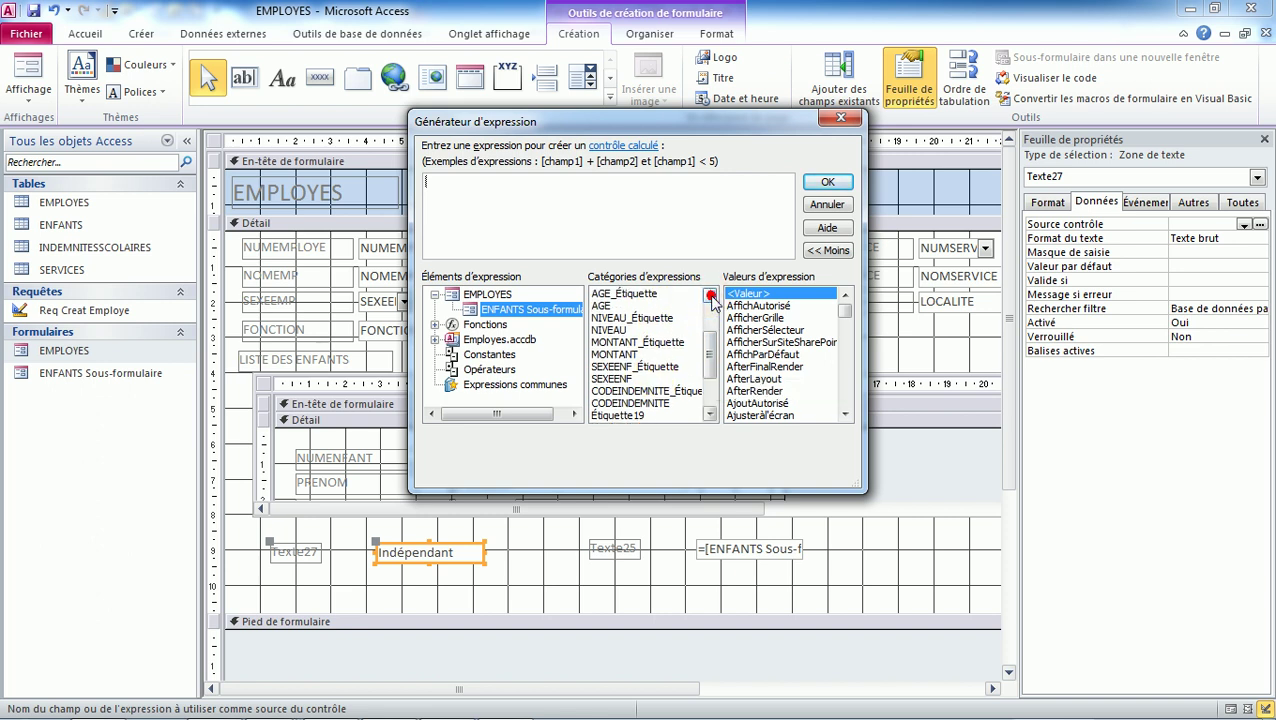
left_click(709, 298)
left_click(709, 298)
left_click(708, 296)
left_click(708, 296)
left_click(708, 414)
left_click(708, 414)
left_click(708, 414)
left_click(708, 414)
left_click(708, 414)
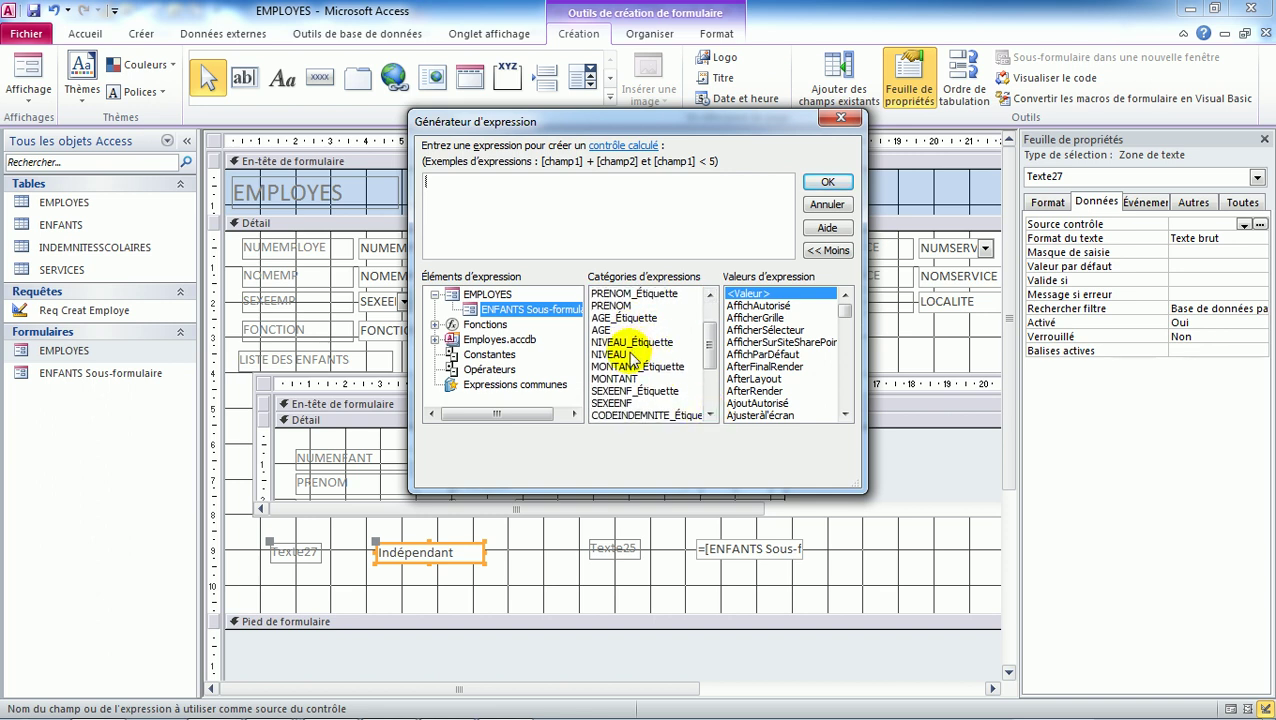
left_click(710, 414)
left_click(710, 414)
left_click(710, 414)
left_click(710, 414)
left_click(710, 414)
left_click(710, 414)
left_click(710, 414)
left_click(710, 414)
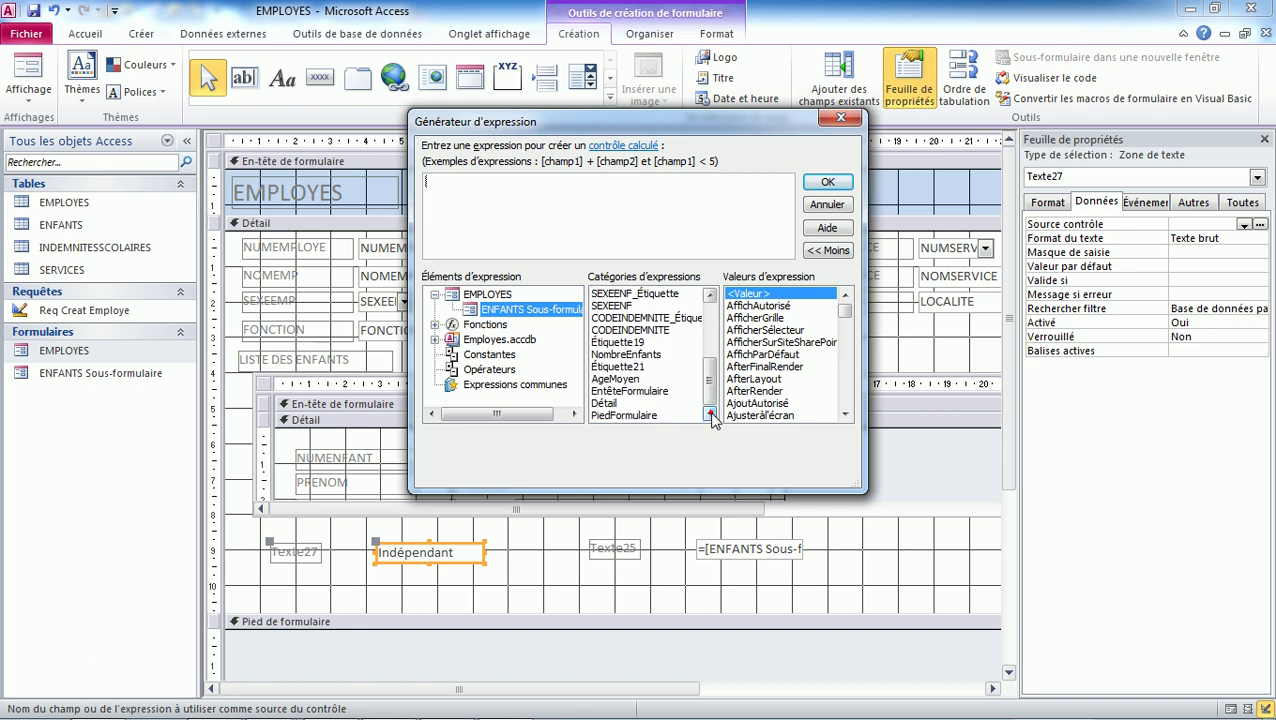
left_click(627, 356)
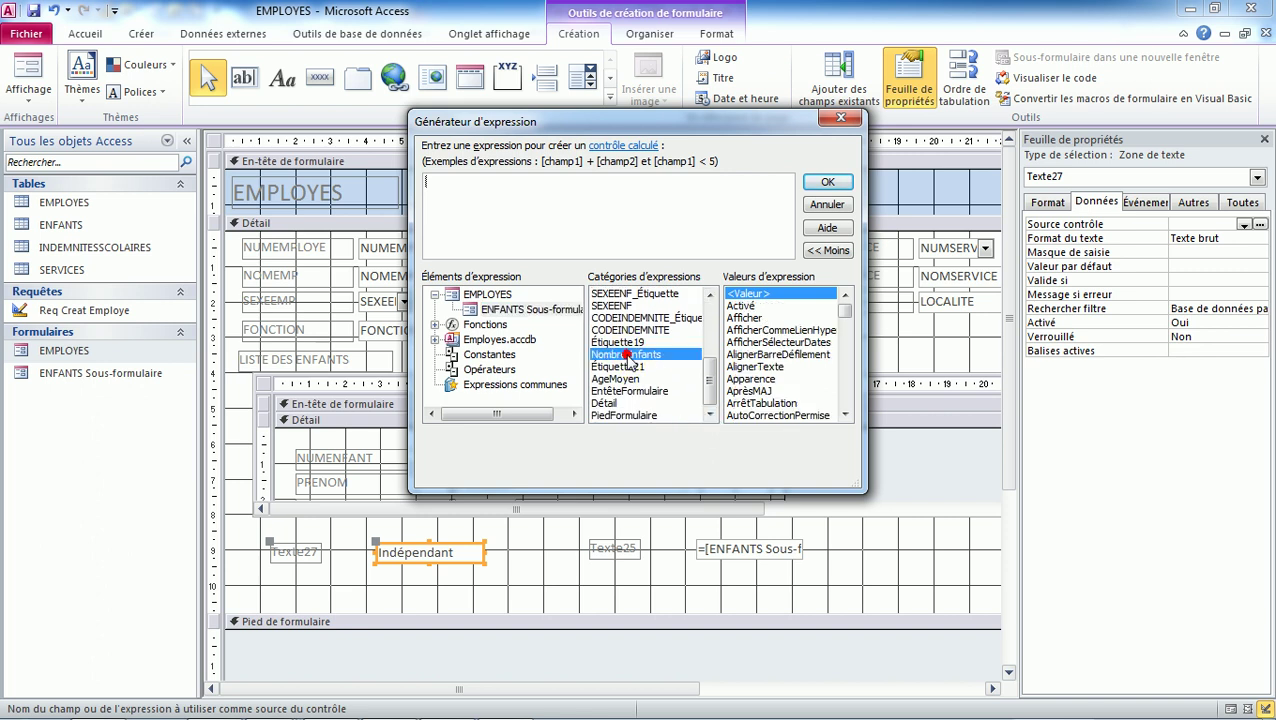
left_click(621, 378)
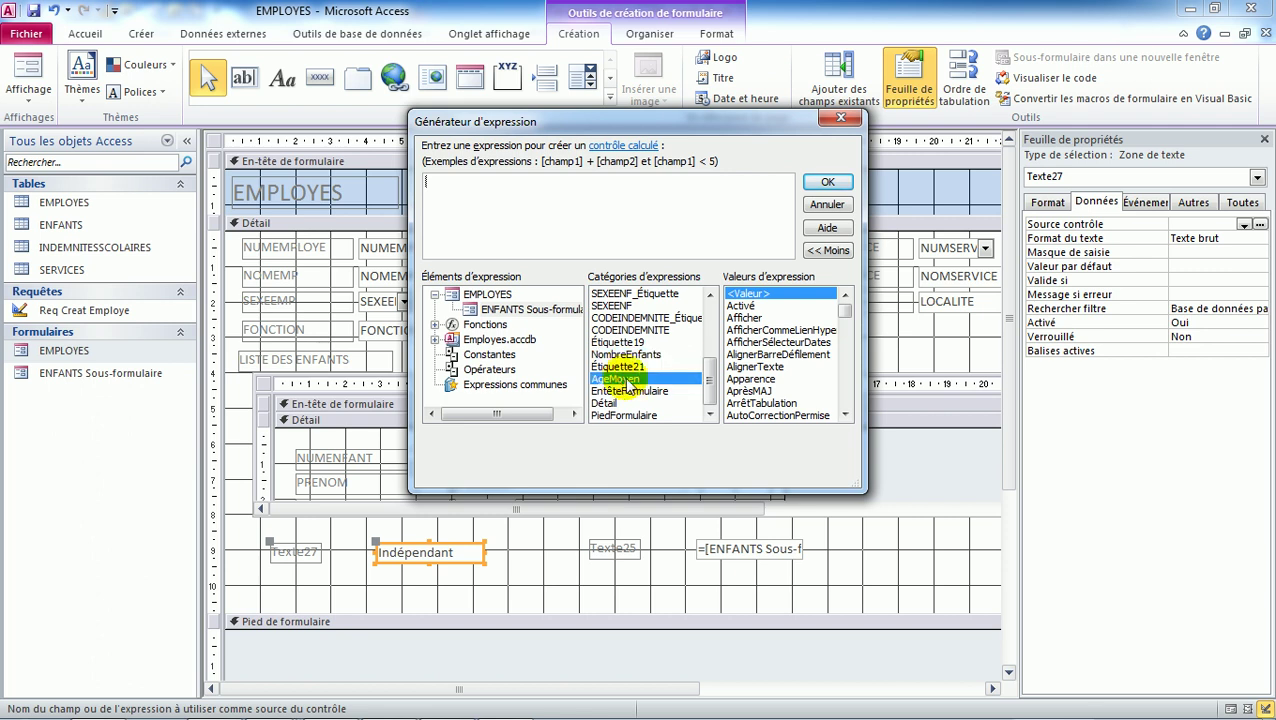
double_click(621, 378)
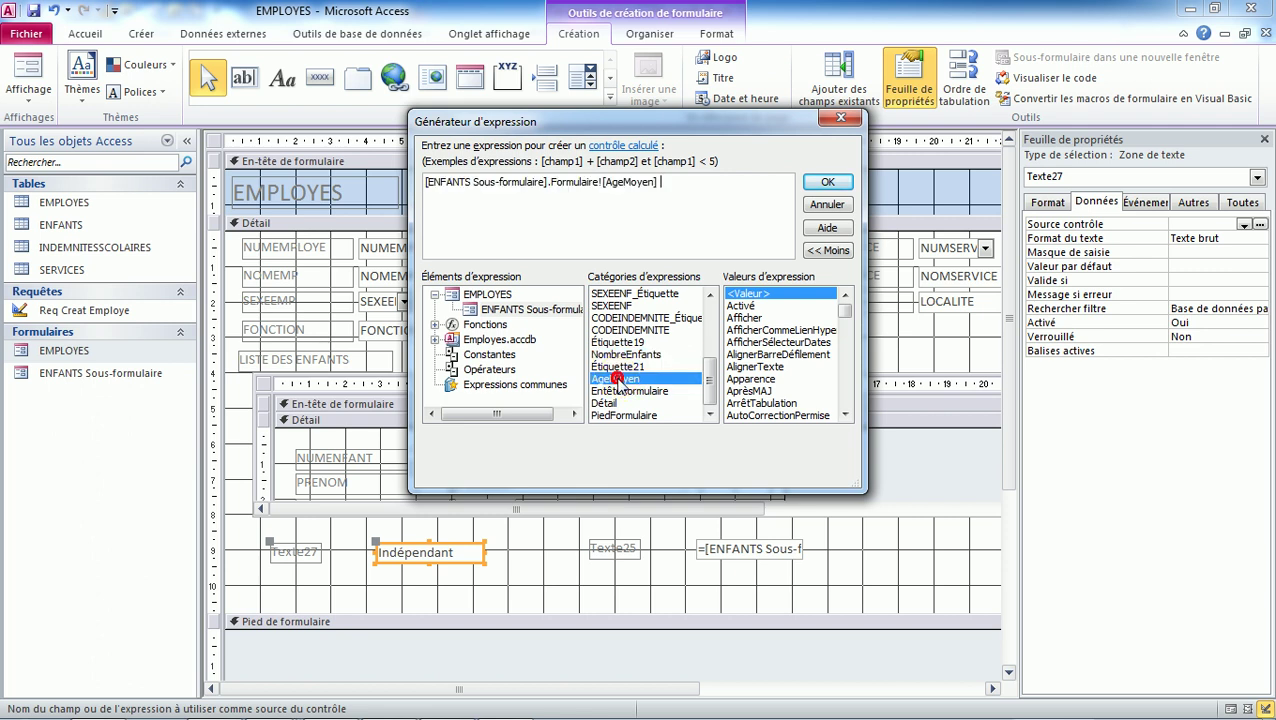
left_click(826, 184)
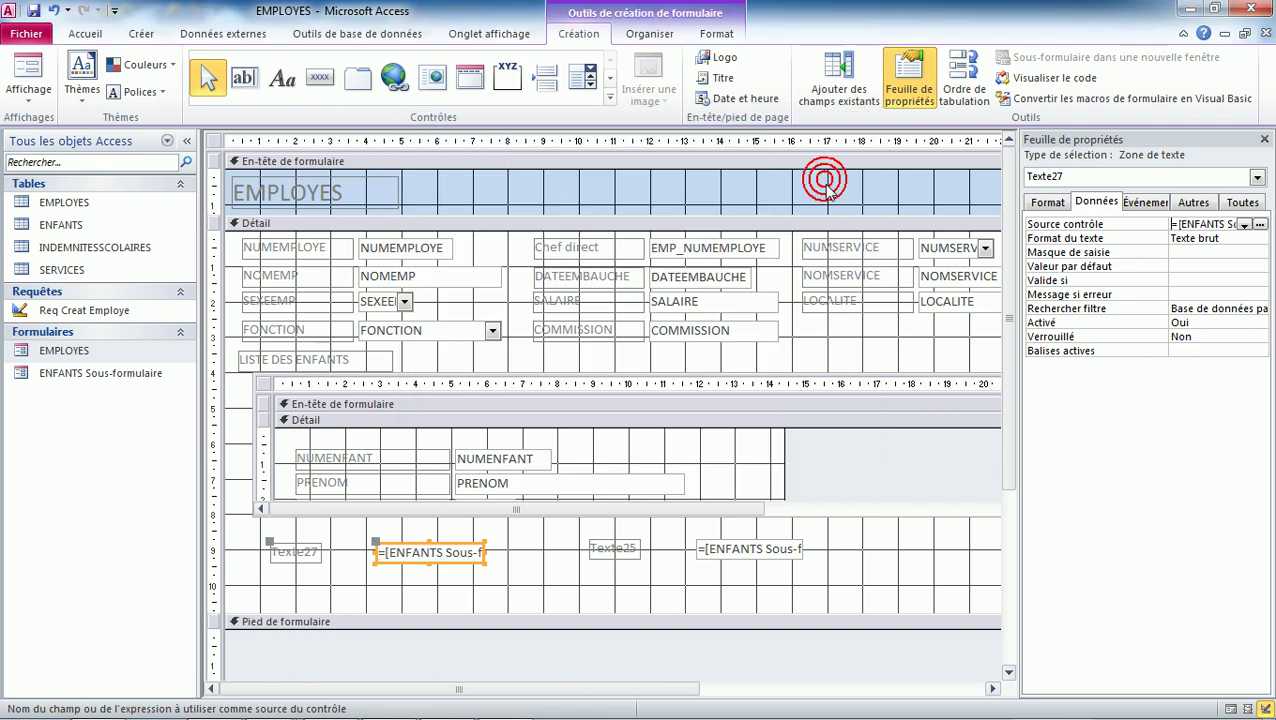
Change the label of the child count text box to "Nombre enfants".
left_click(608, 552)
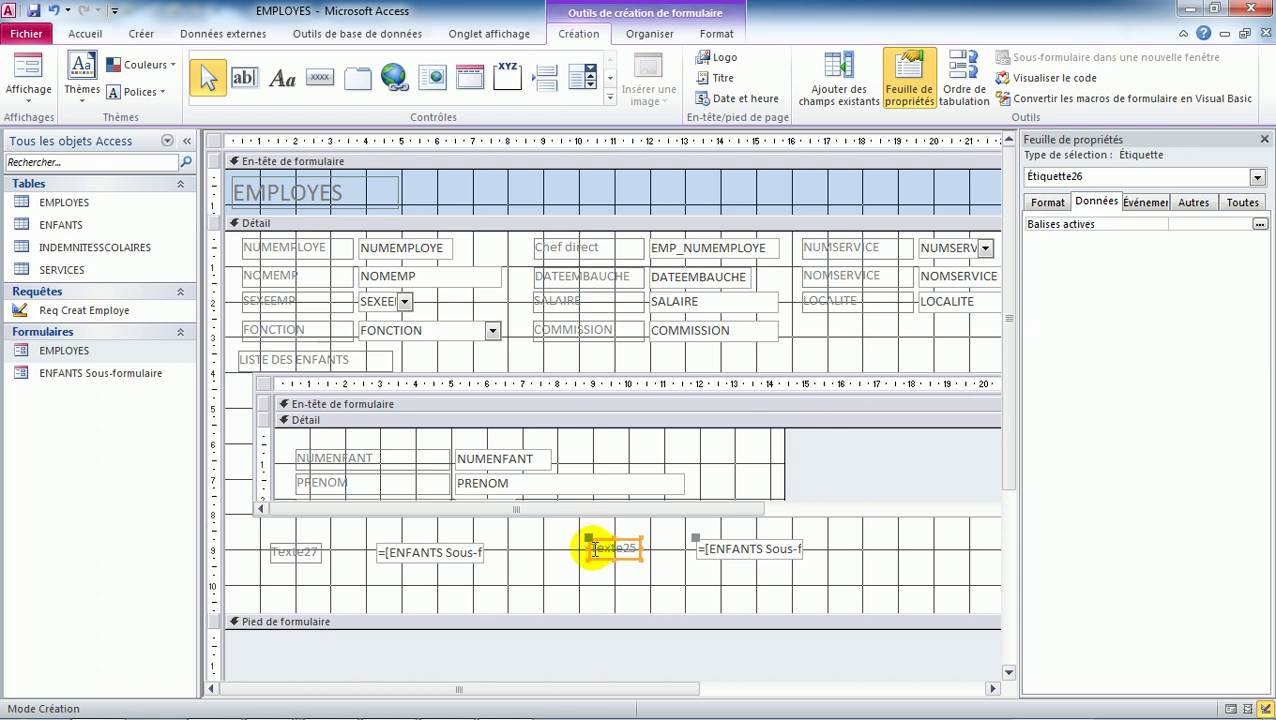
double_click(595, 549)
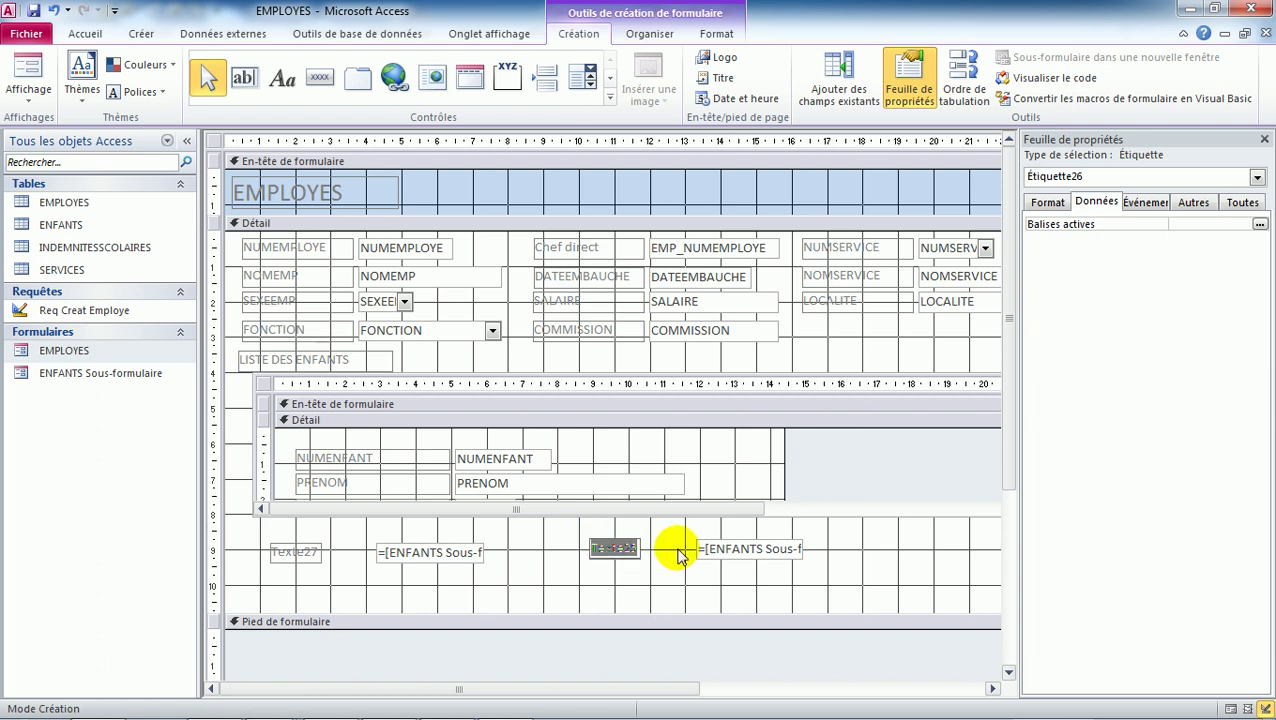
type("Nombre")
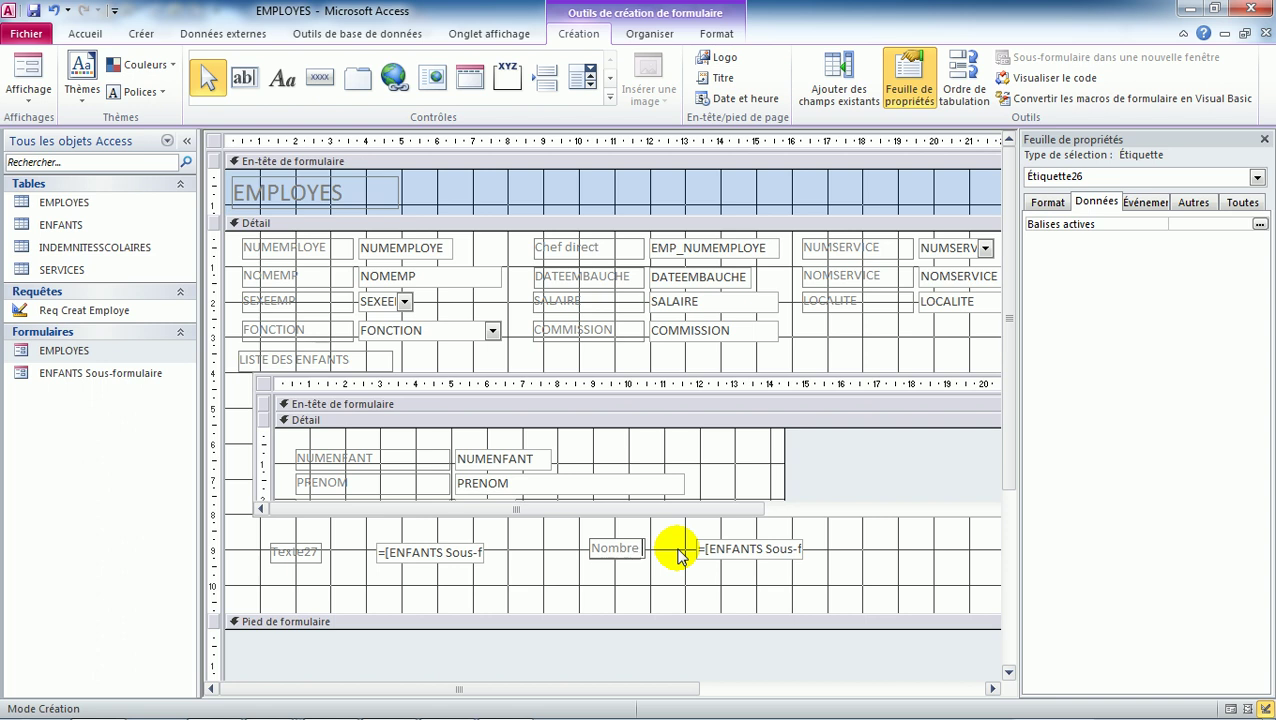
type(" enfants")
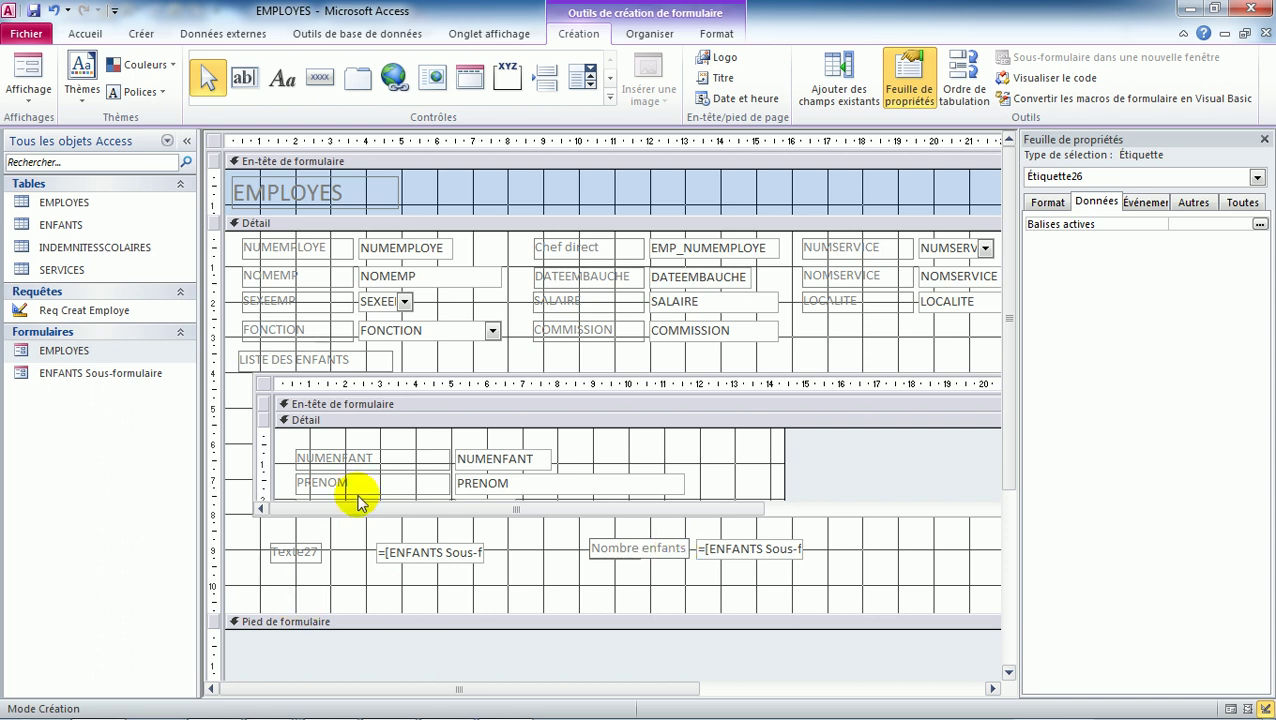
Change the label of the average age text box to "Age moyen".
left_click(298, 558)
double_click(282, 552)
type("Âge m")
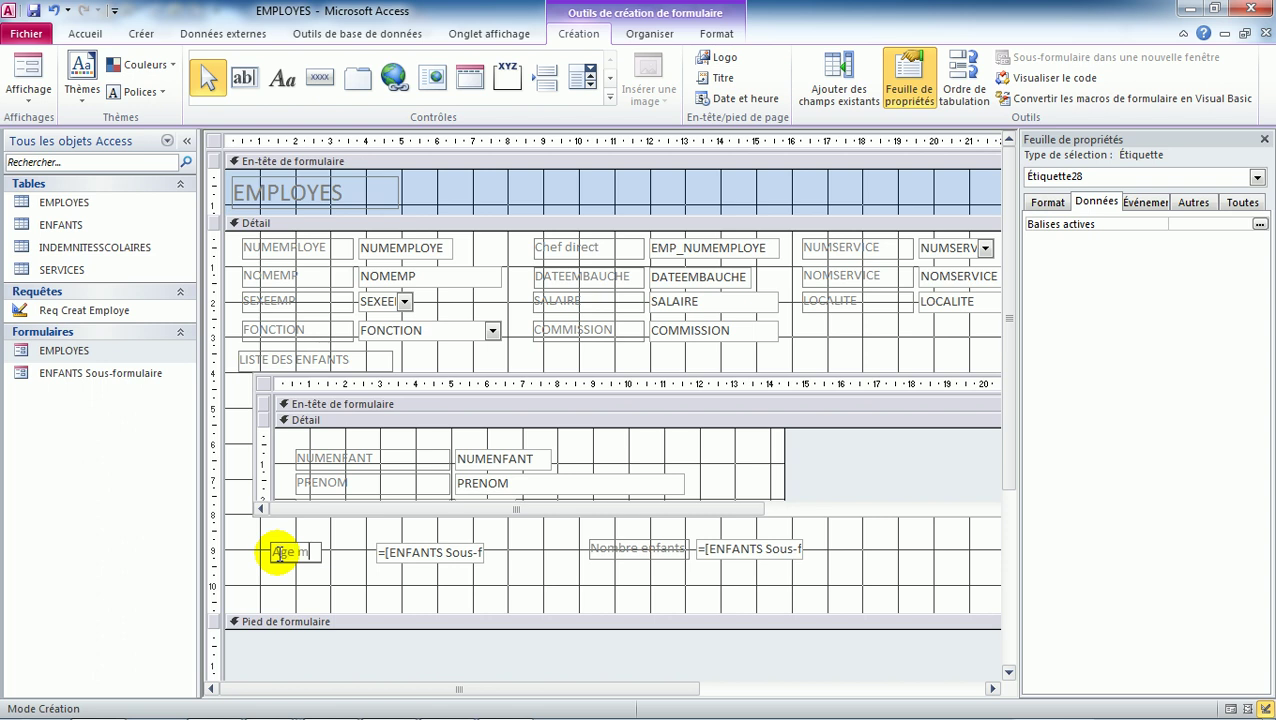
type("oyen")
key("Return")
left_click(840, 610)
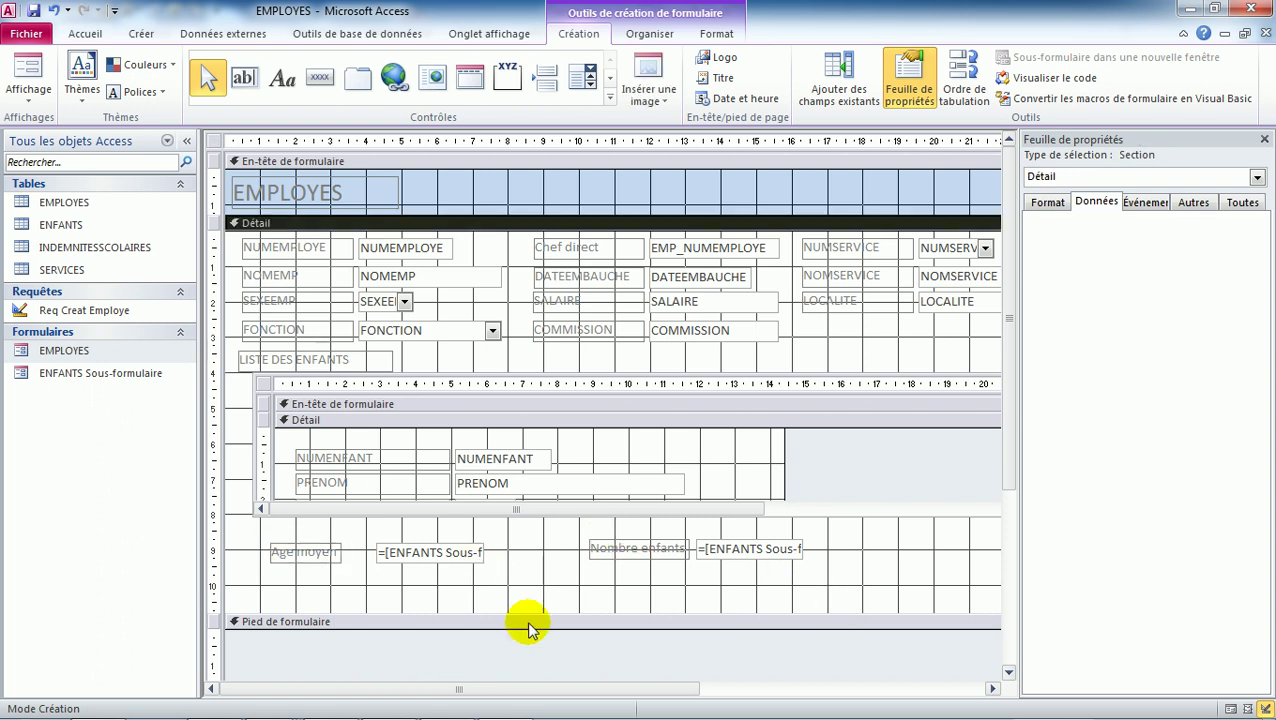
Shorten the Détail section slightly and check the average age and child count in form view across the first four employee records.
left_click_drag(531, 613, 541, 587)
left_click(20, 78)
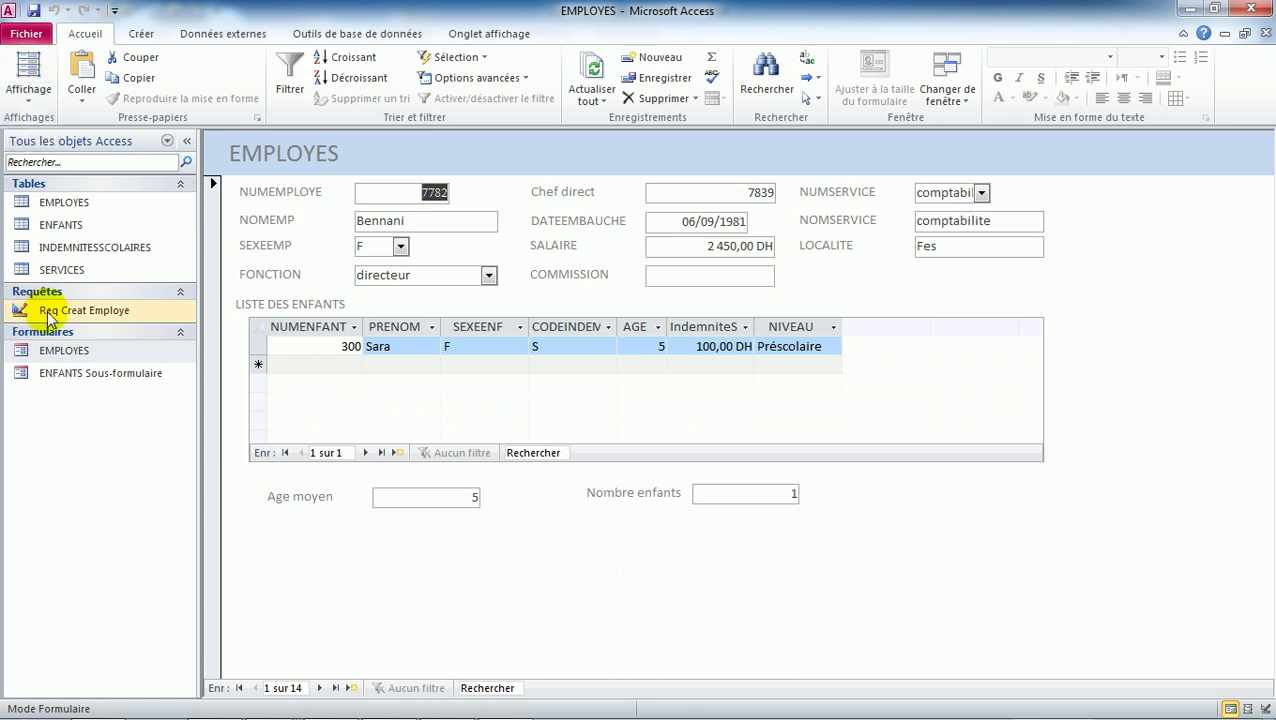
left_click(319, 688)
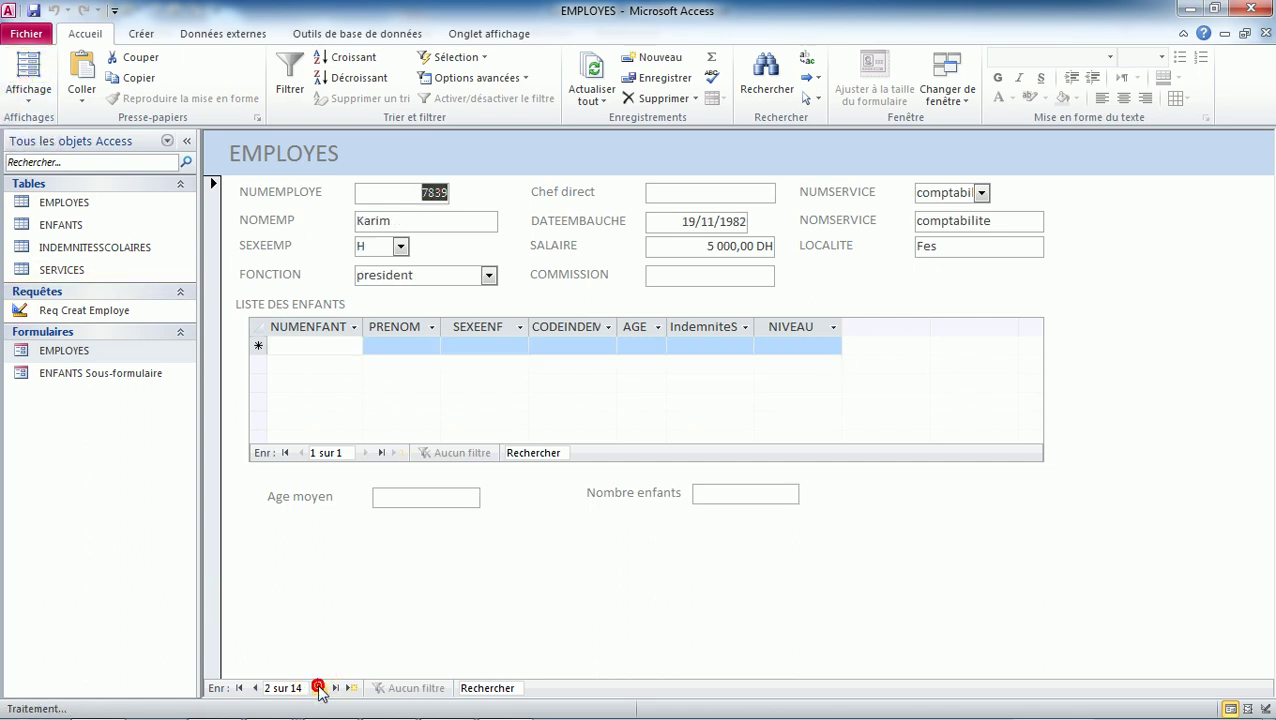
left_click(319, 688)
left_click(319, 688)
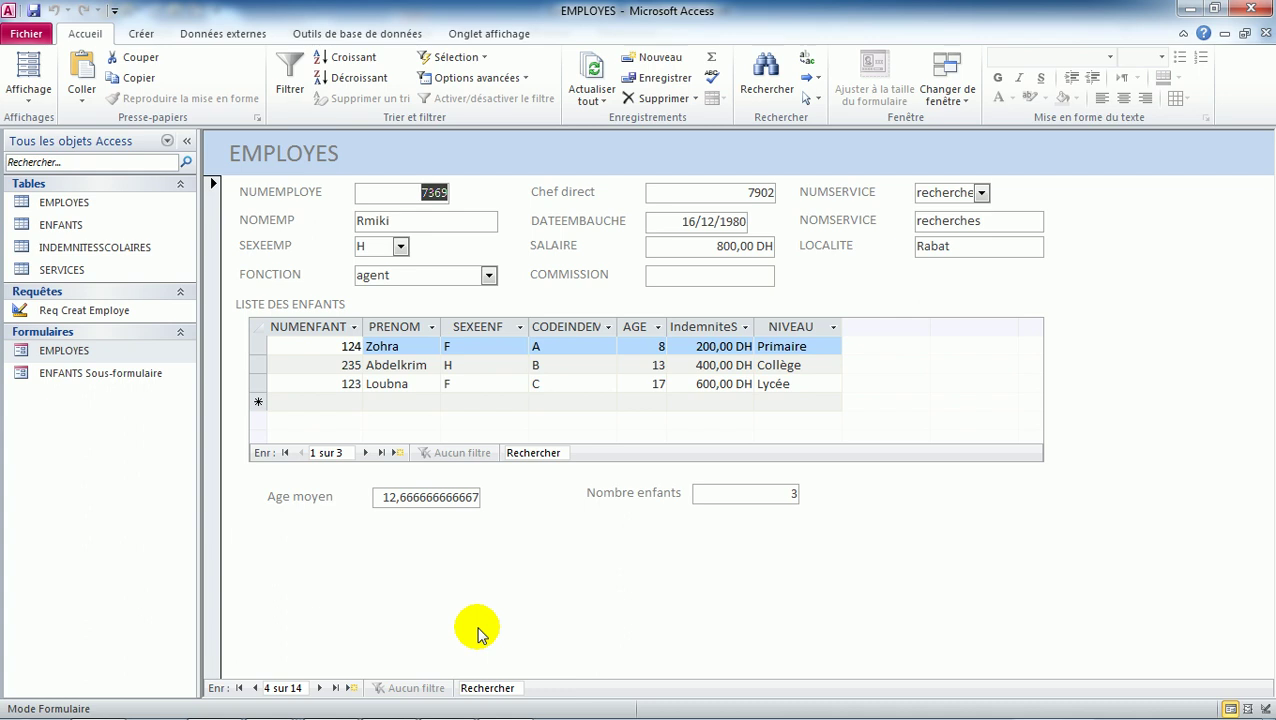
Close the EMPLOYES form and save its design changes.
left_click(22, 92)
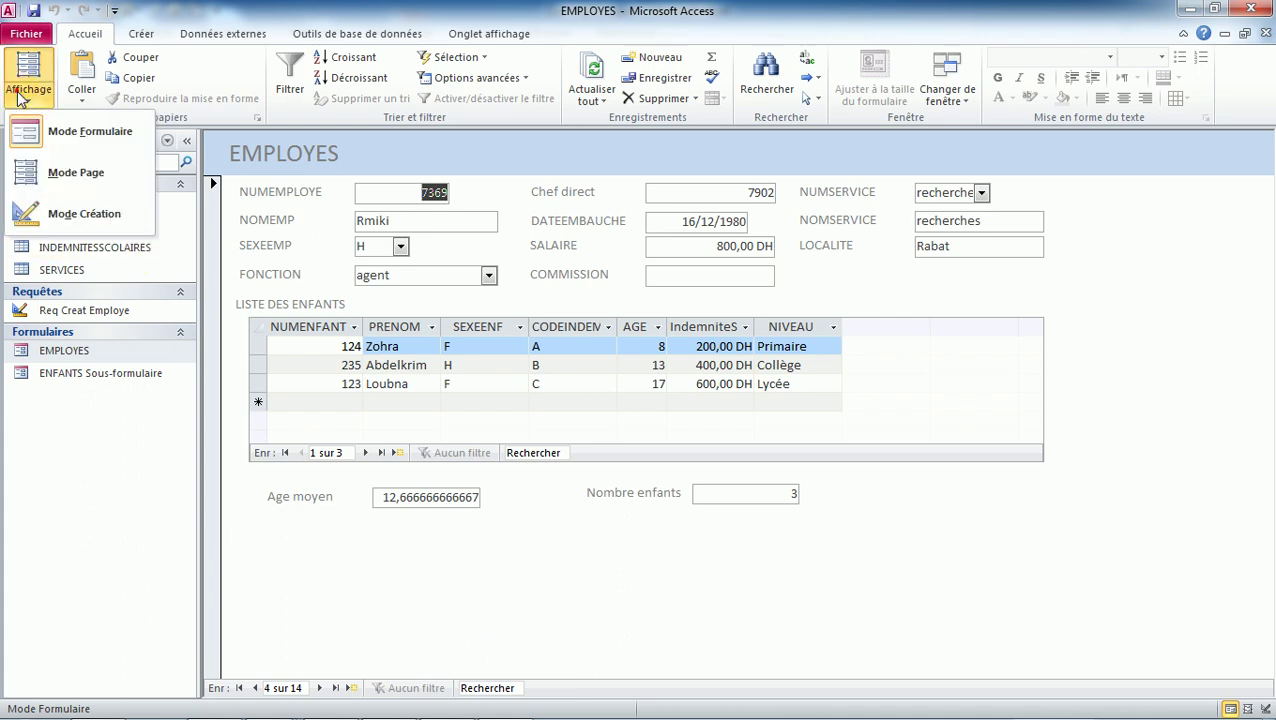
left_click(1239, 362)
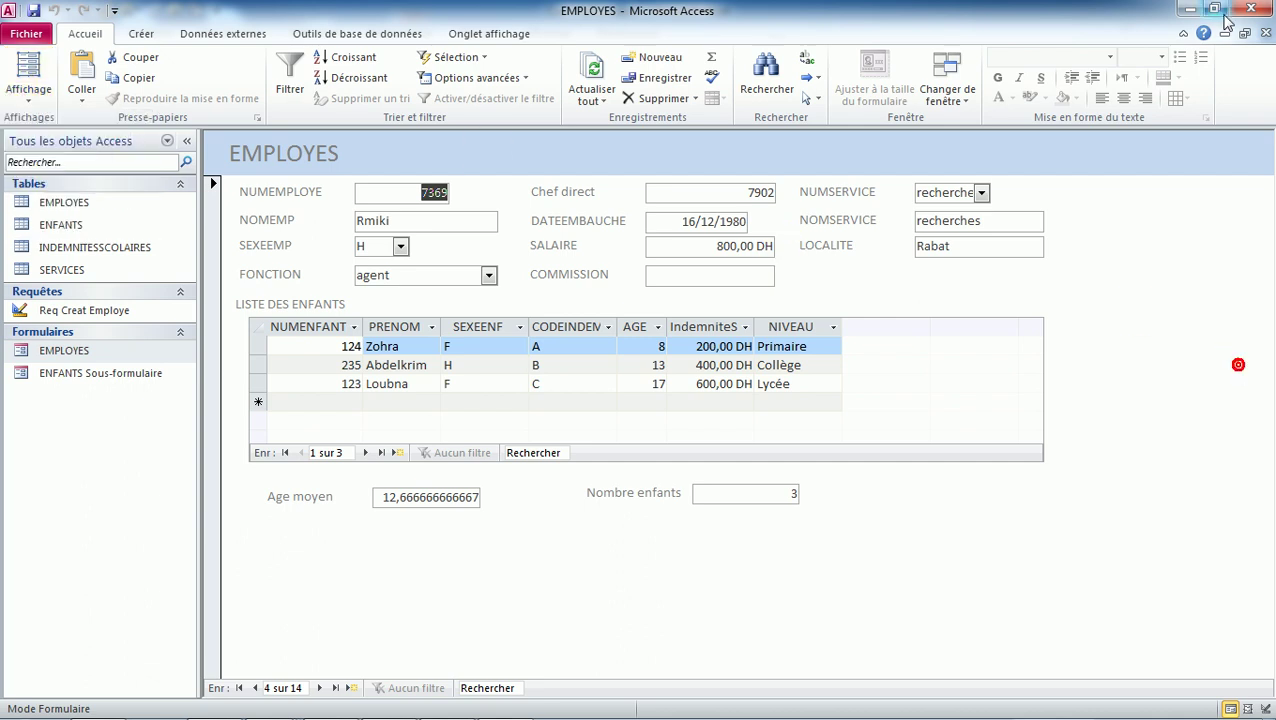
left_click(1266, 35)
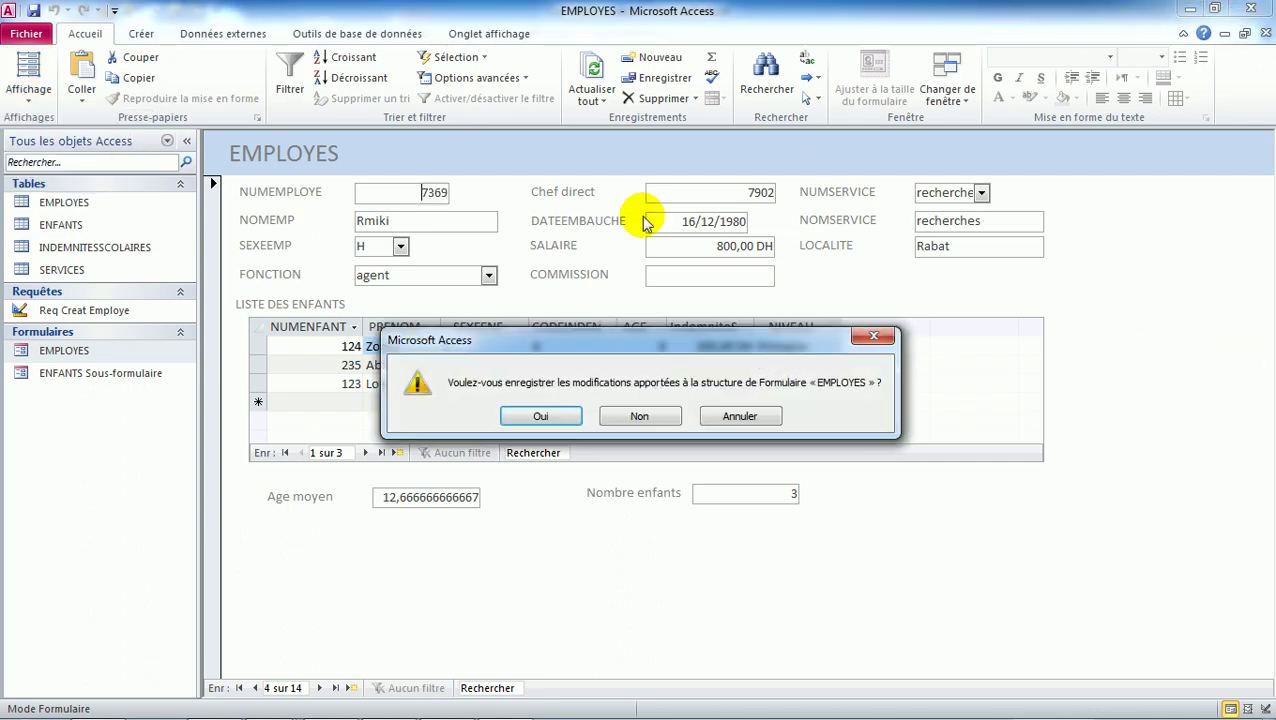
left_click(540, 416)
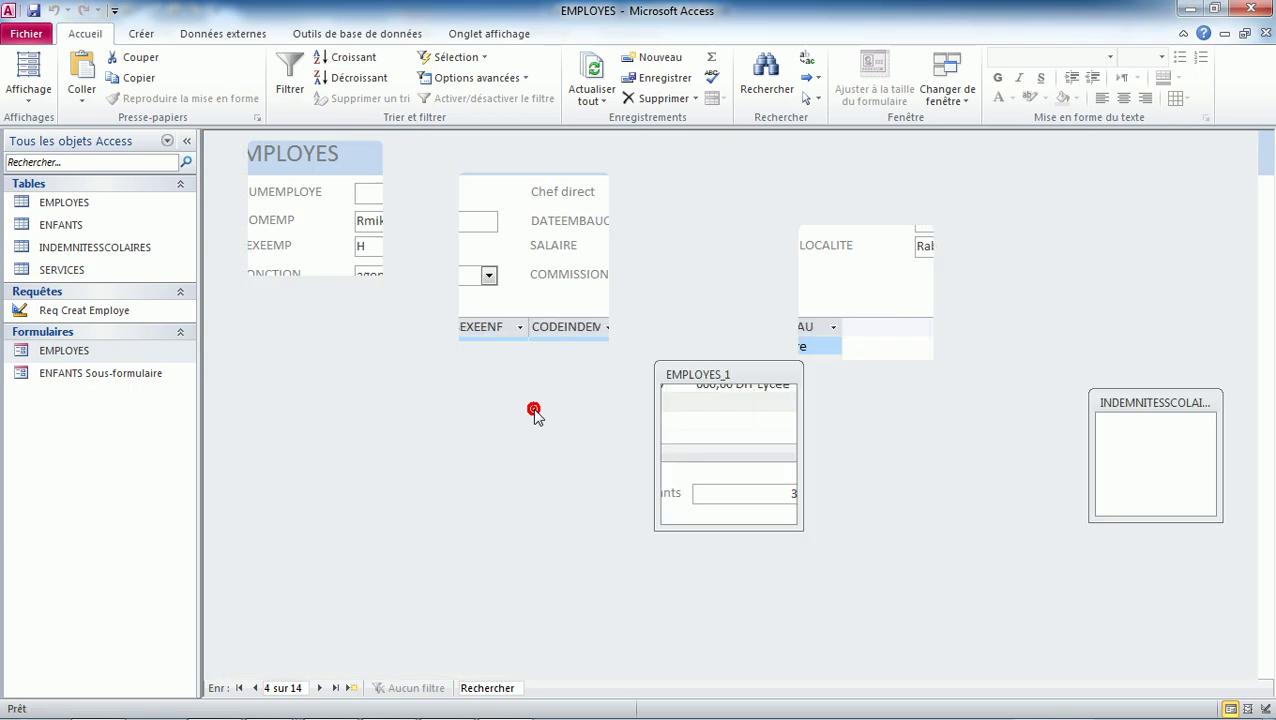
Open the ENFANTS Sous-formulaire form in design view and extend its form footer to make room for another control.
left_click(92, 378)
right_click(94, 376)
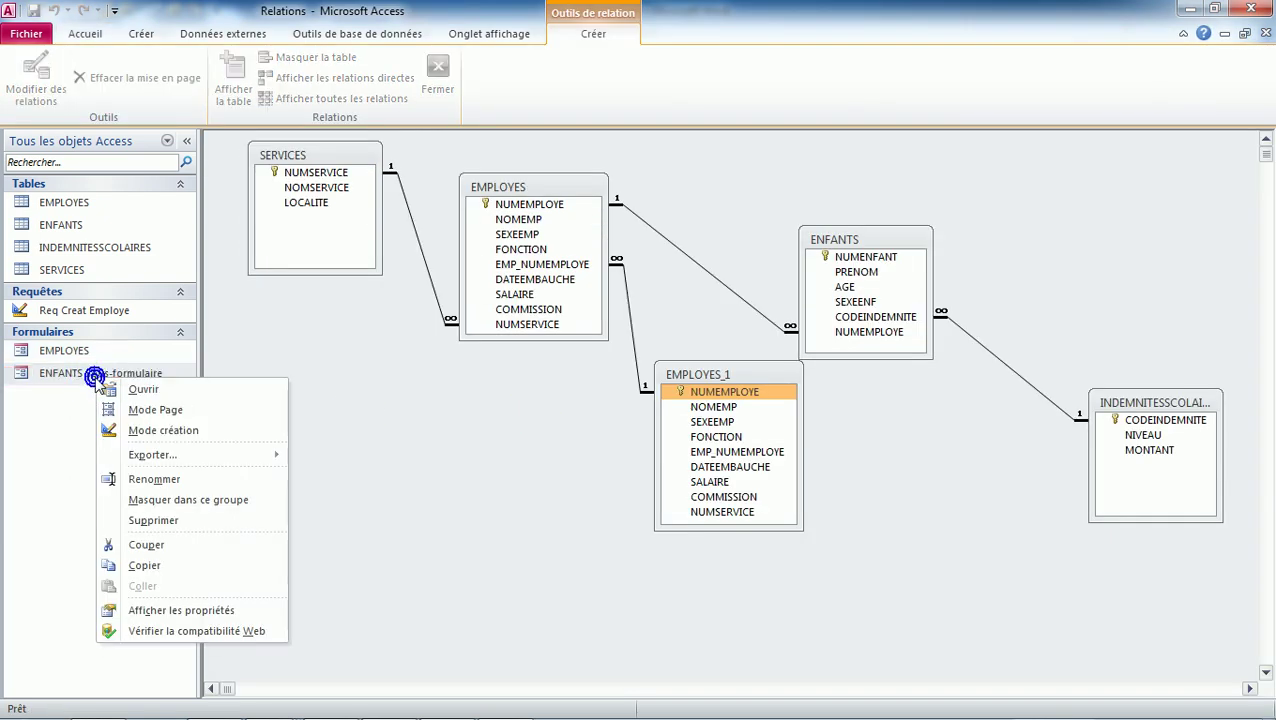
left_click(159, 432)
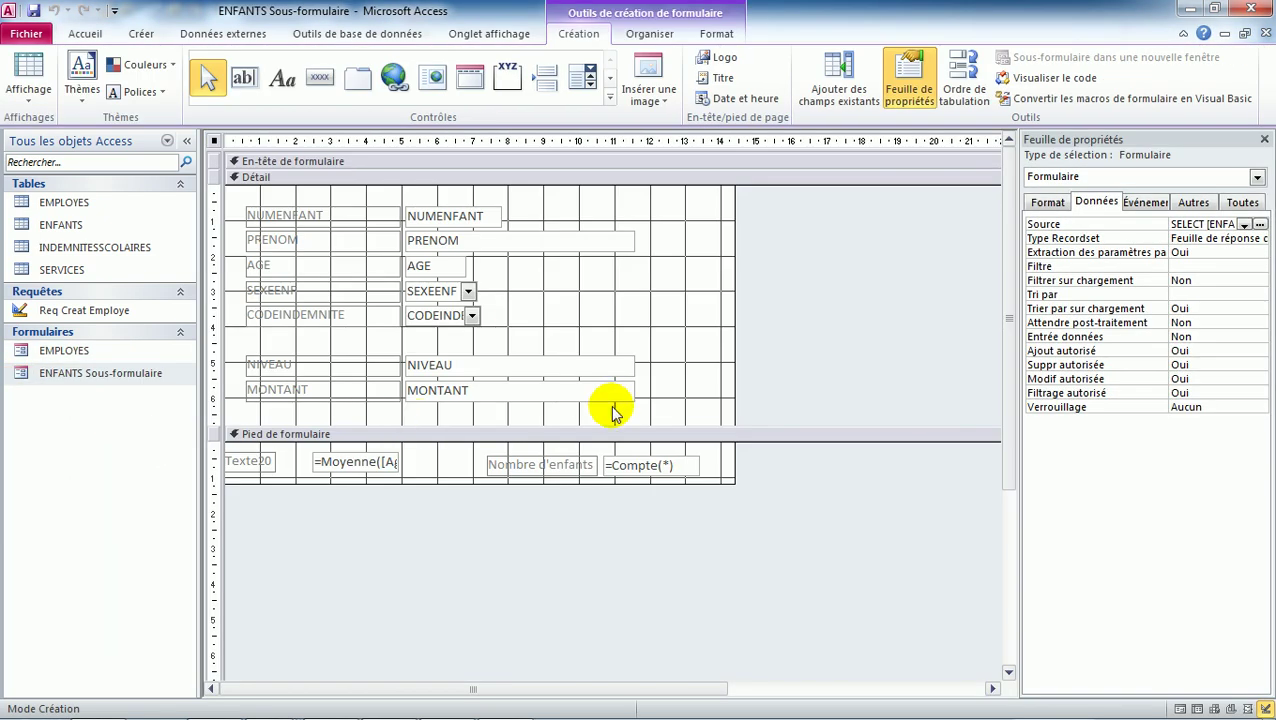
left_click_drag(728, 481, 732, 541)
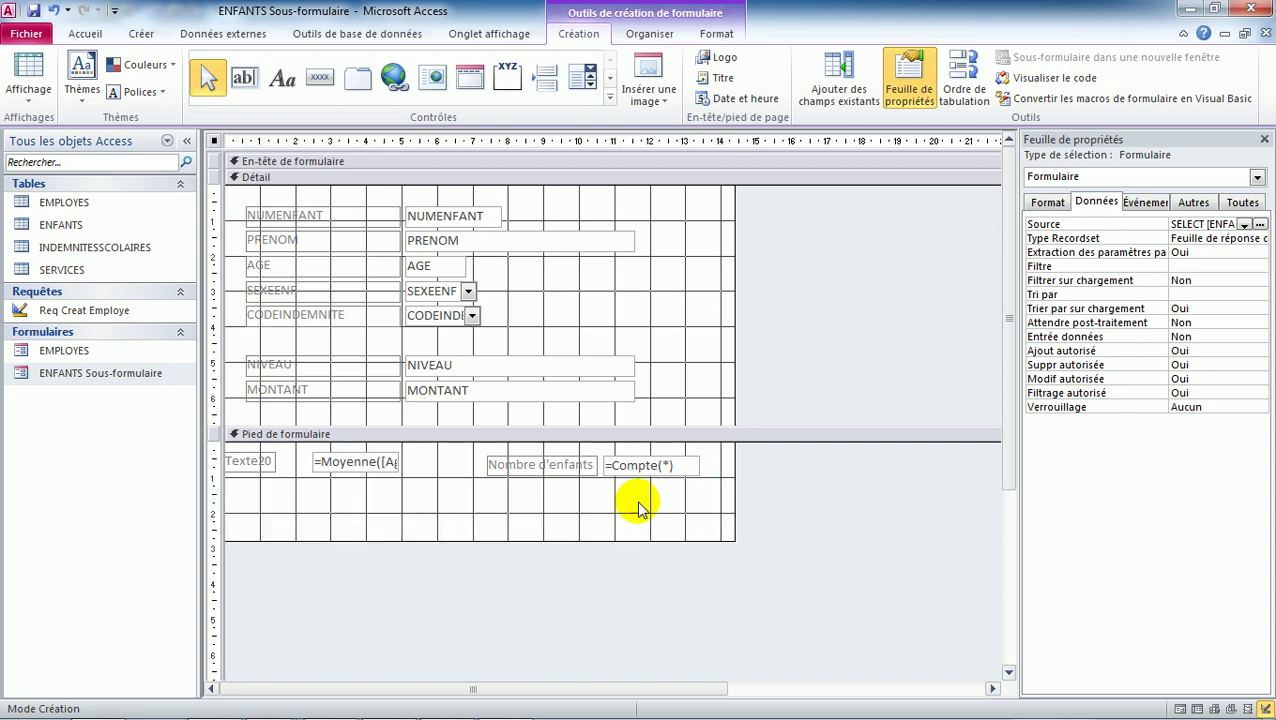
Add a text box in the subform footer below the existing controls with the expression =Somme([MONTANT]).
left_click(244, 80)
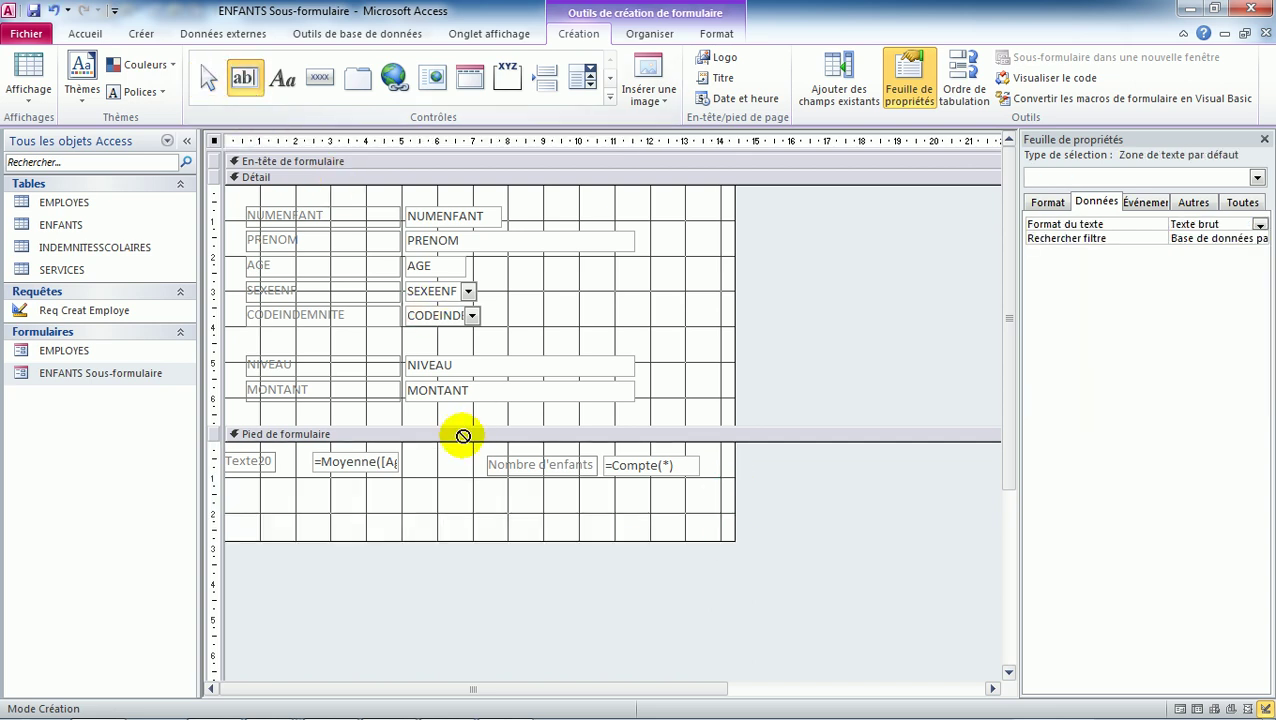
left_click_drag(513, 510, 648, 528)
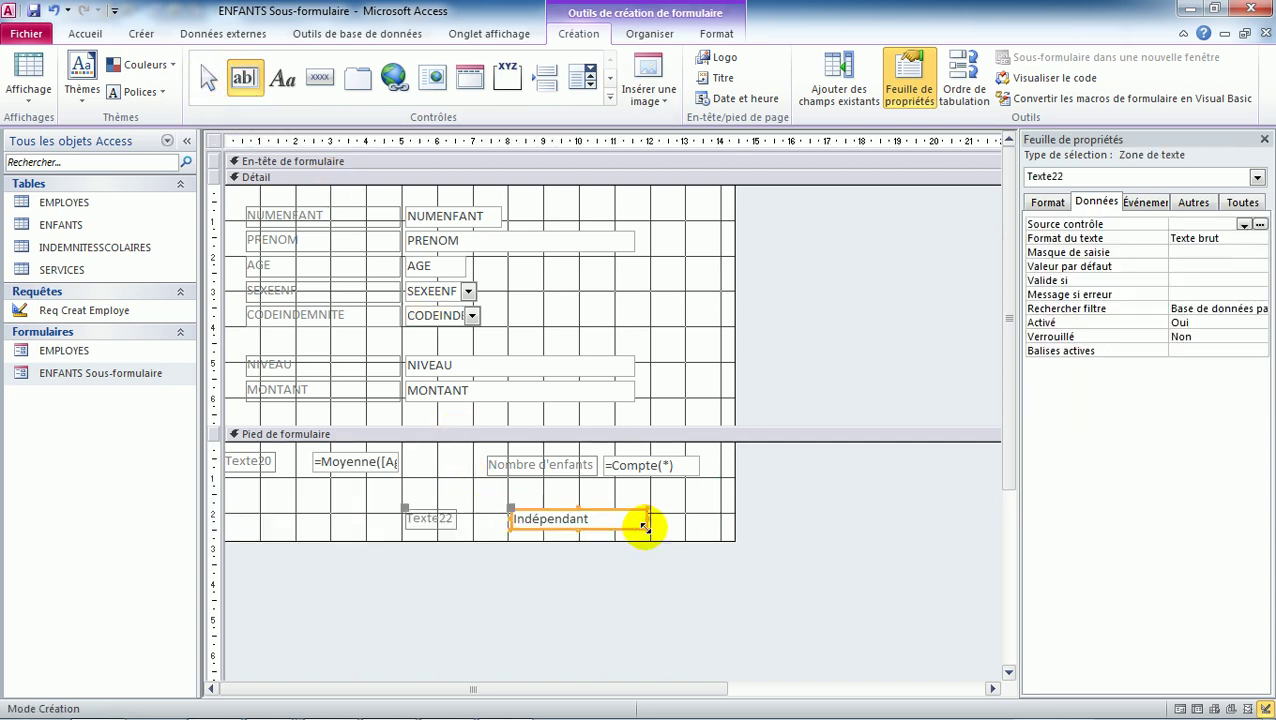
left_click(584, 519)
type("=")
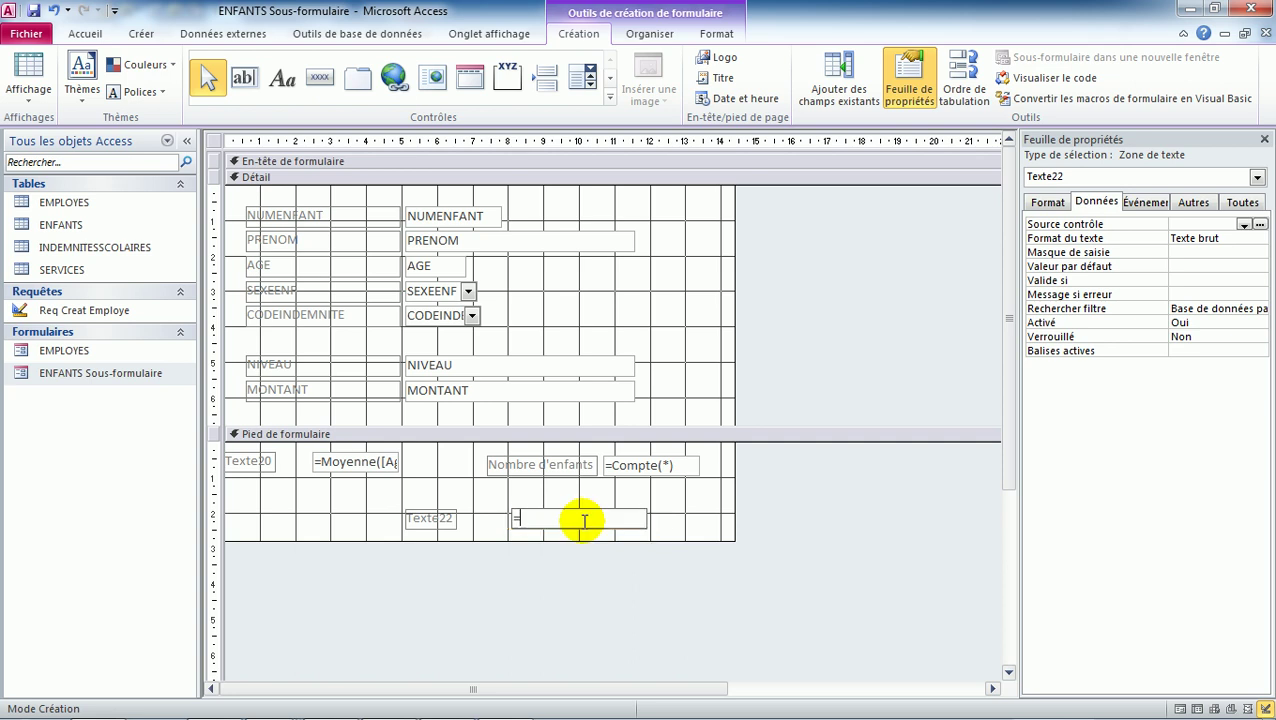
type("somme([])")
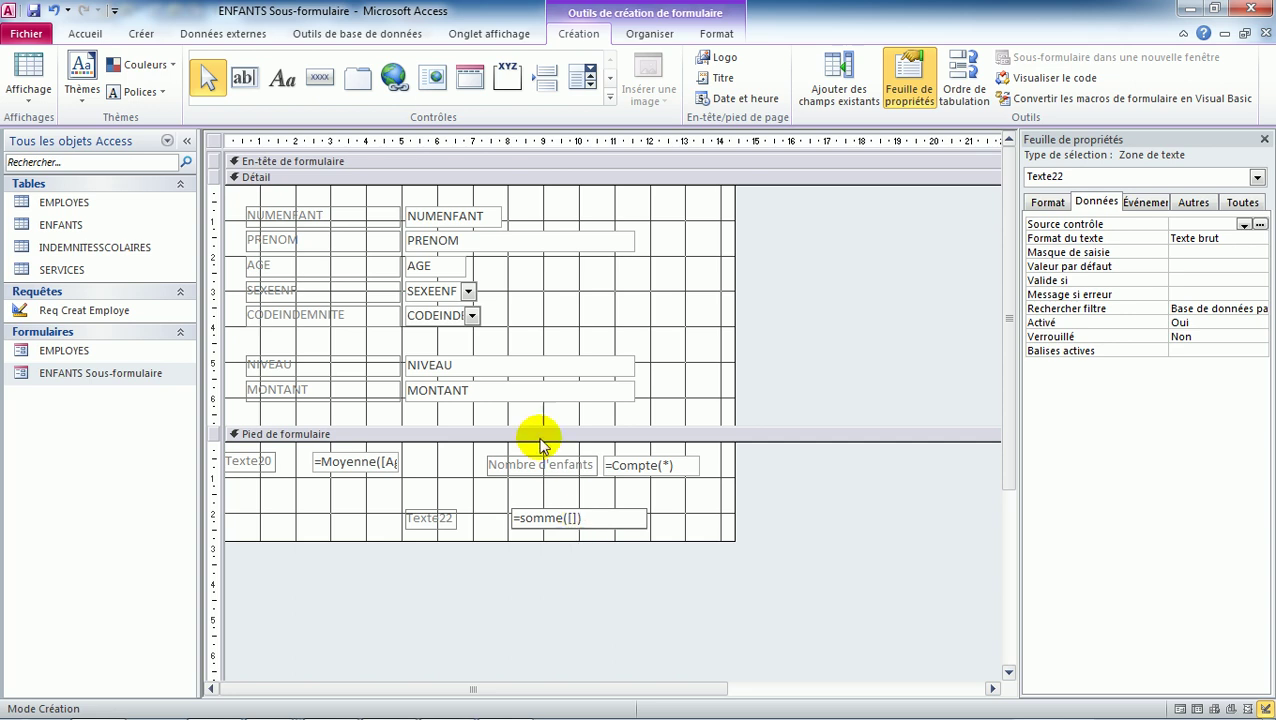
left_click(450, 398)
double_click(440, 390)
key("ctrl+c")
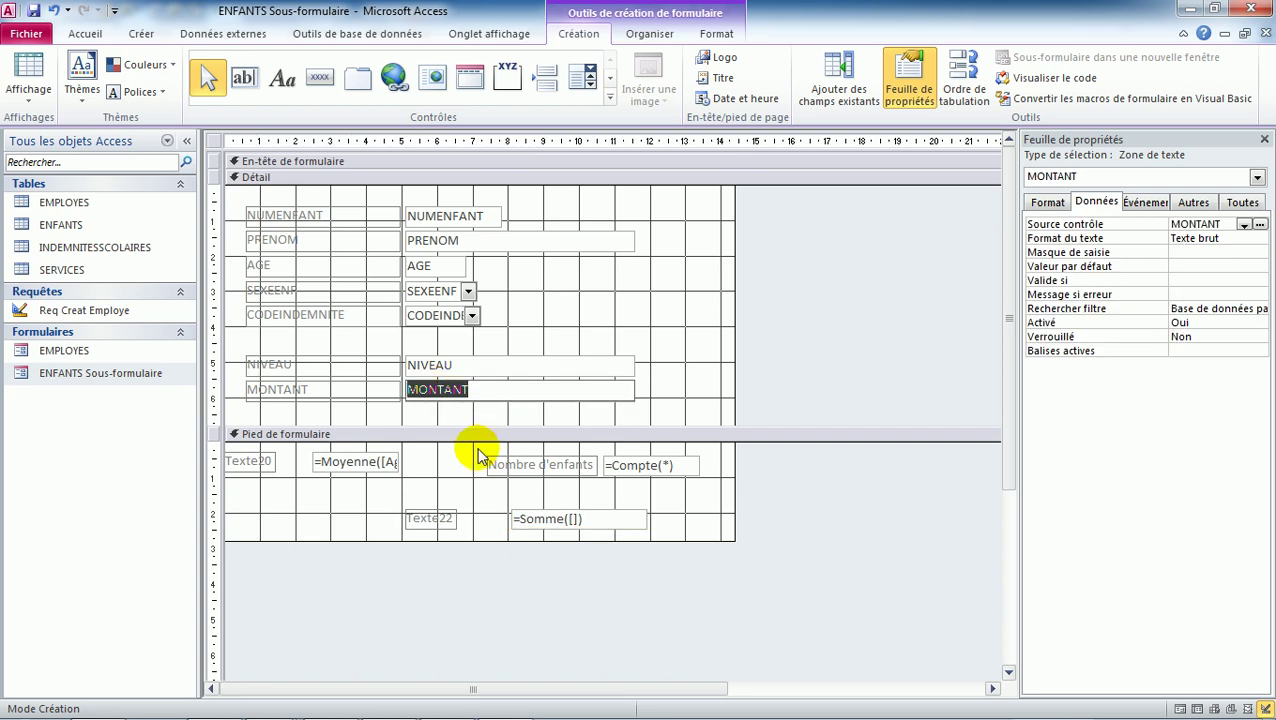
left_click(573, 520)
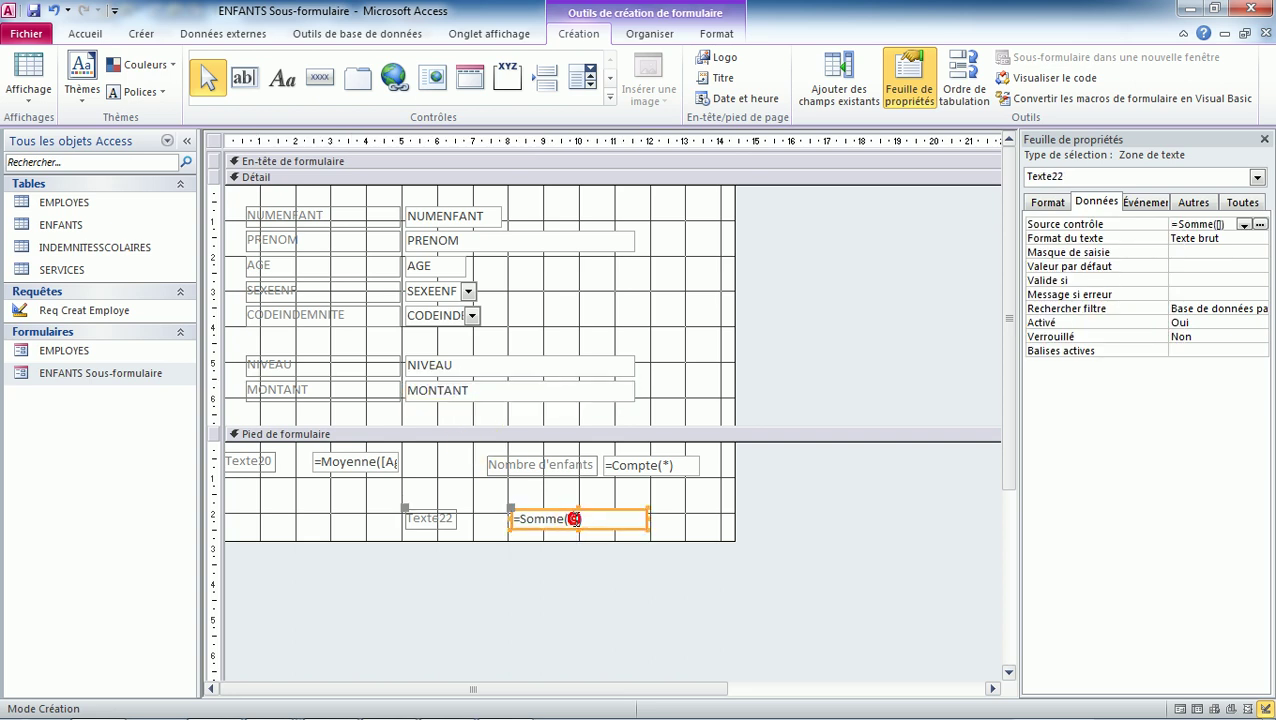
left_click(573, 519)
key("ctrl+v")
left_click(697, 543)
Name the allowance sum text box SommeIndemnites, and save and close the subform.
left_click(646, 521)
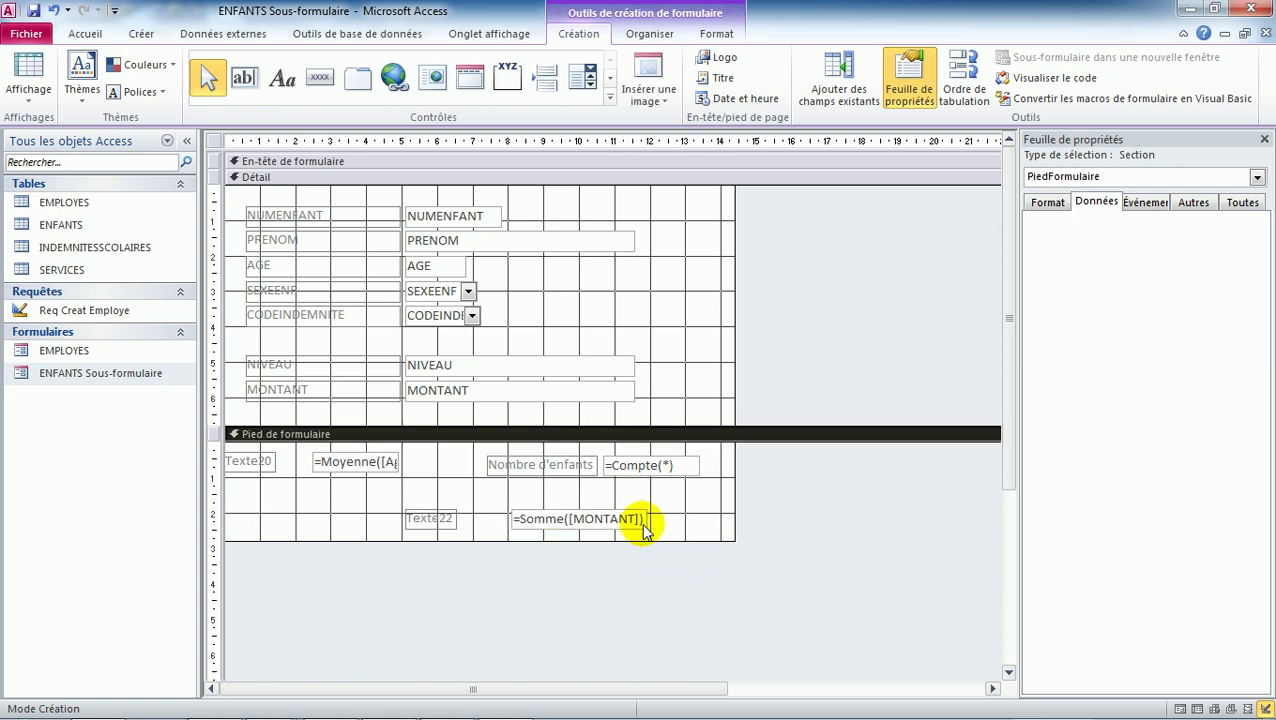
left_click(1196, 203)
left_click(1217, 229)
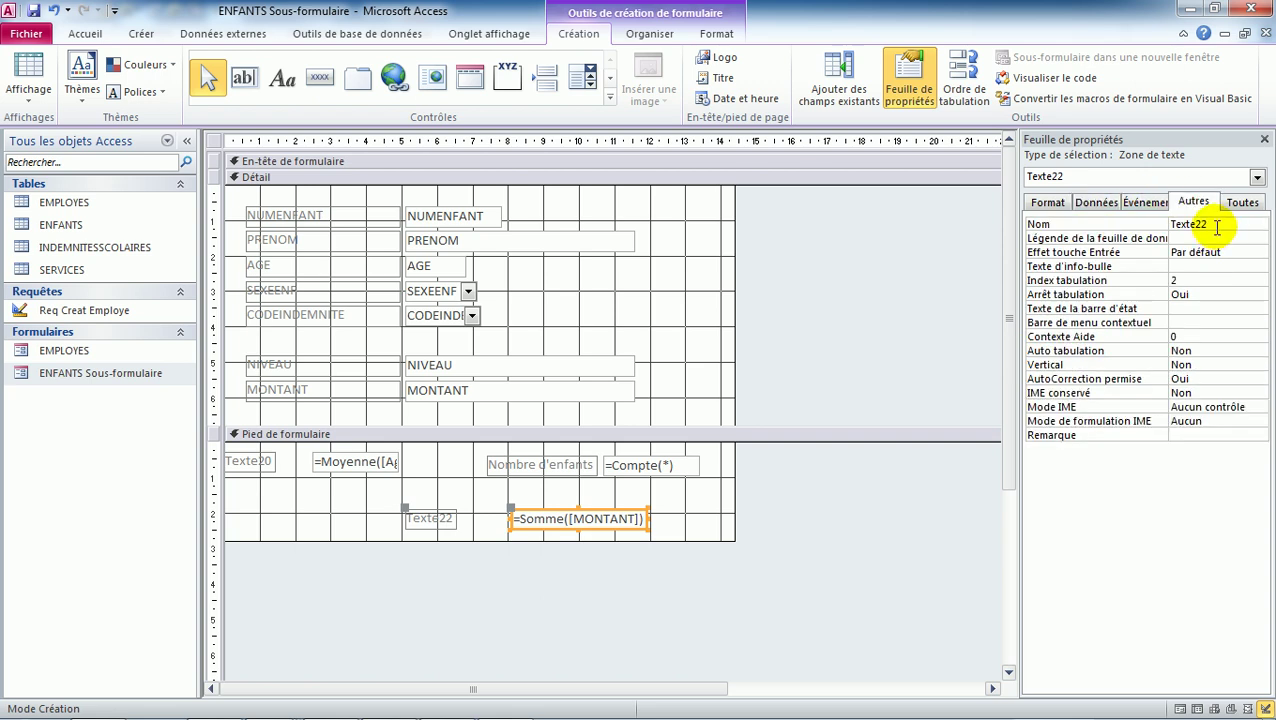
double_click(1217, 229)
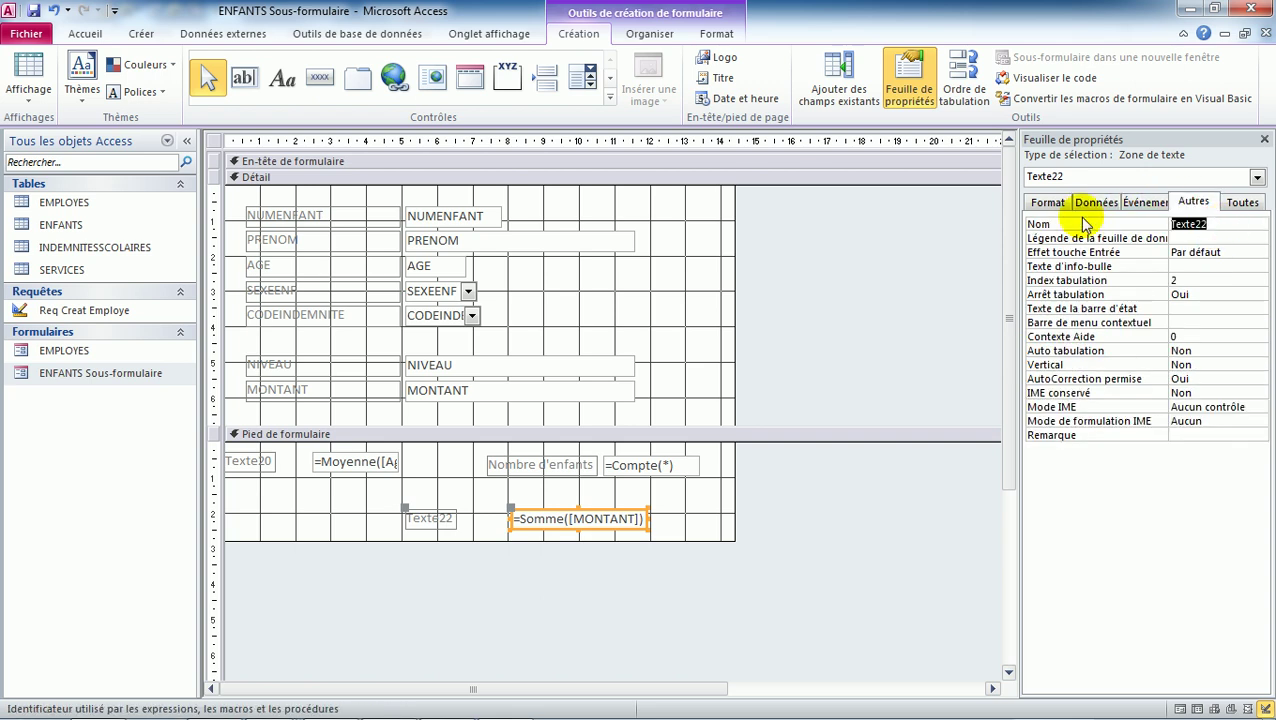
type("SommeIndemnite")
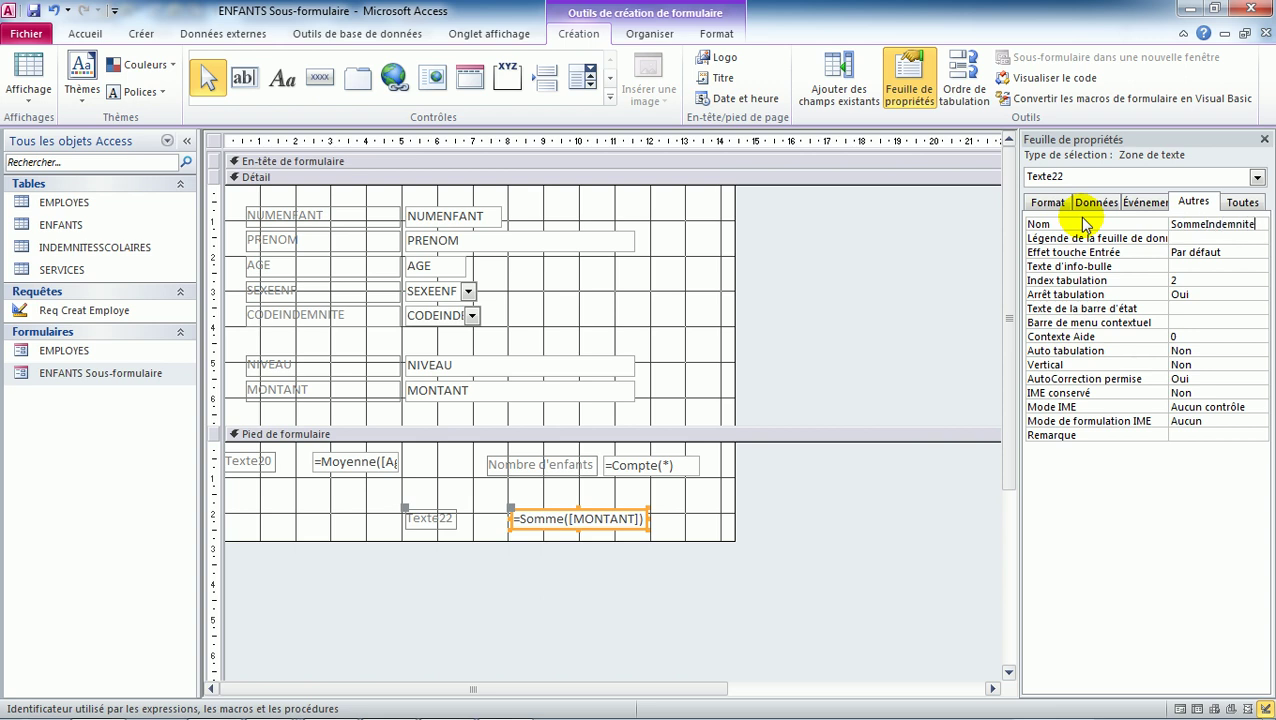
type("s")
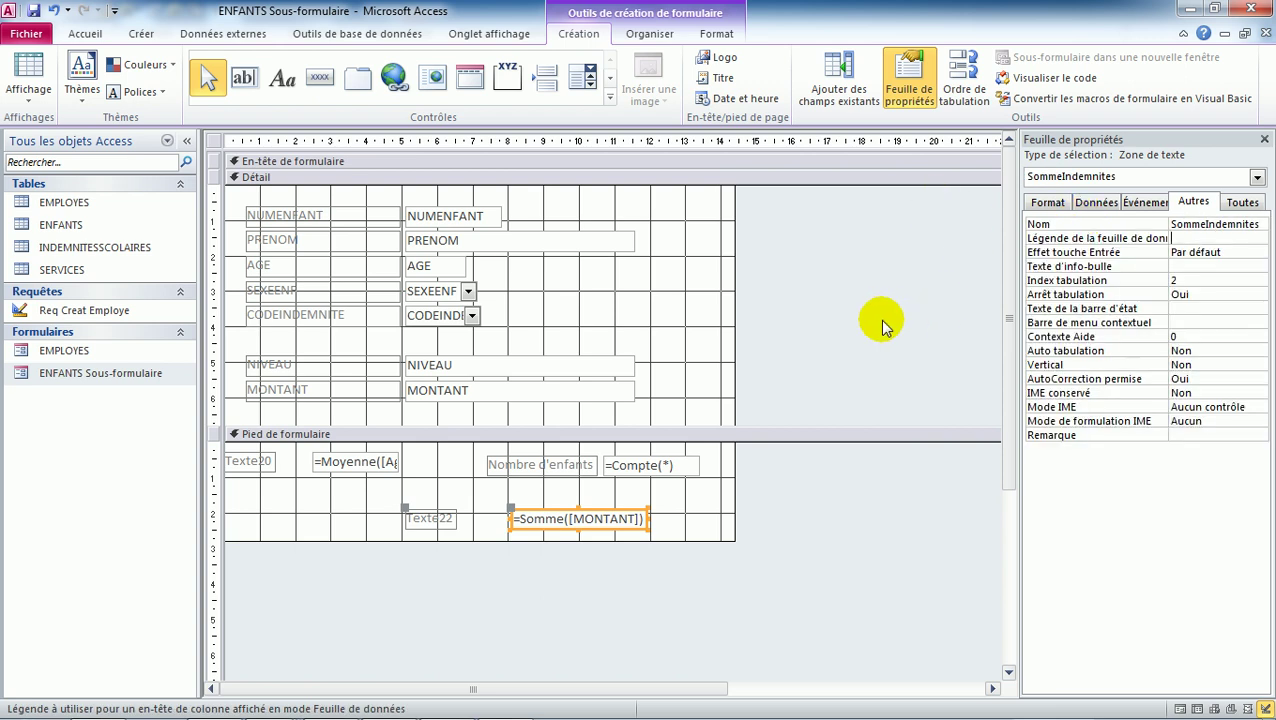
left_click(881, 319)
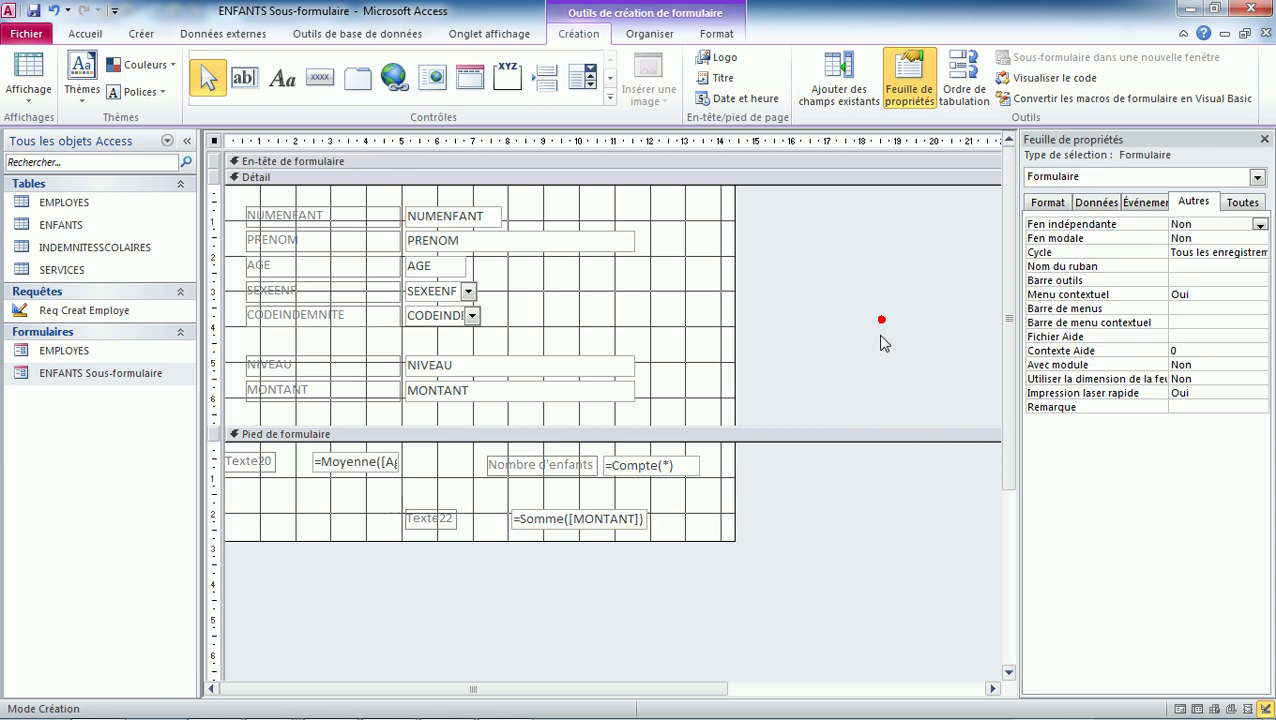
left_click(33, 12)
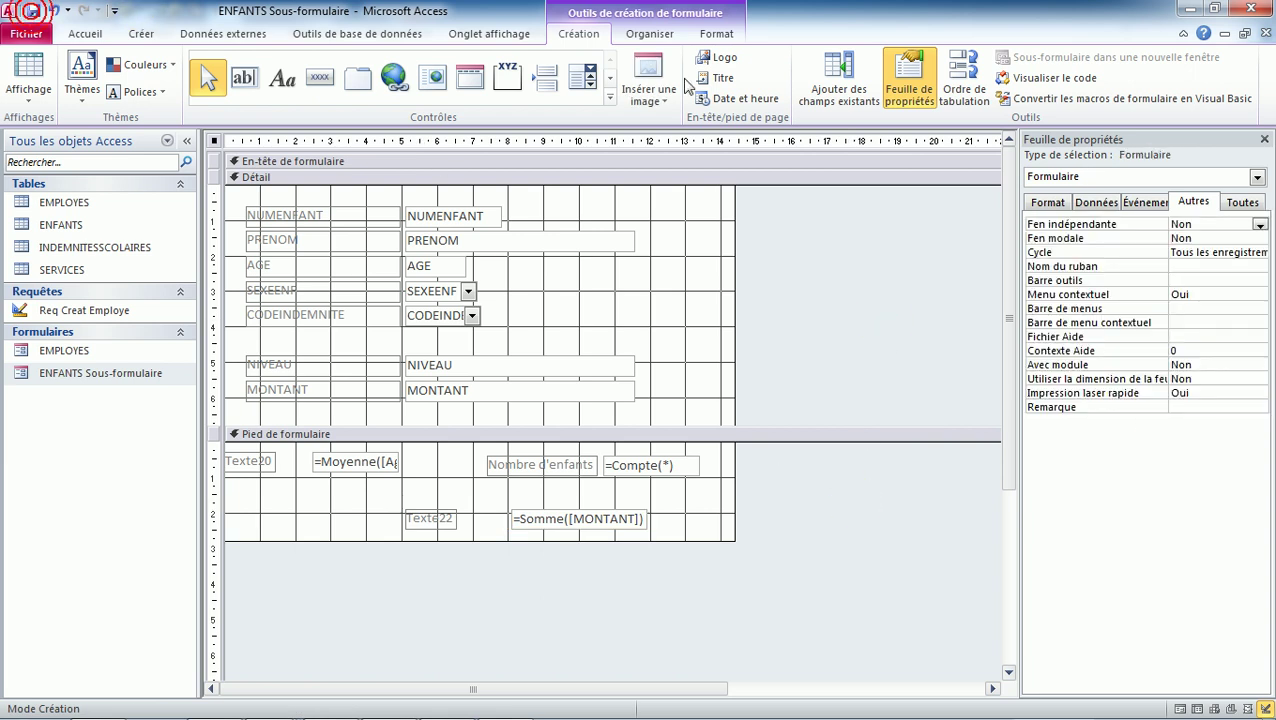
left_click(1265, 34)
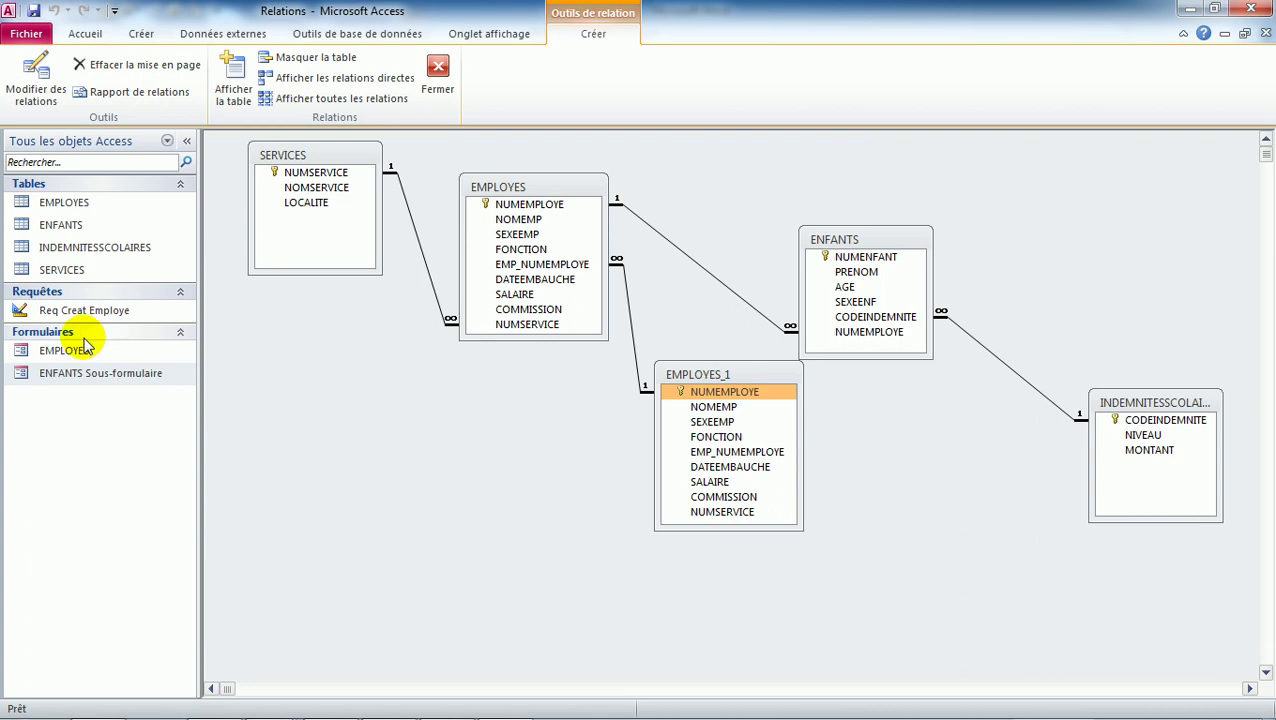
Open the EMPLOYES form in design view and move the child count text box and its label closer to the average age.
left_click(60, 357)
right_click(60, 357)
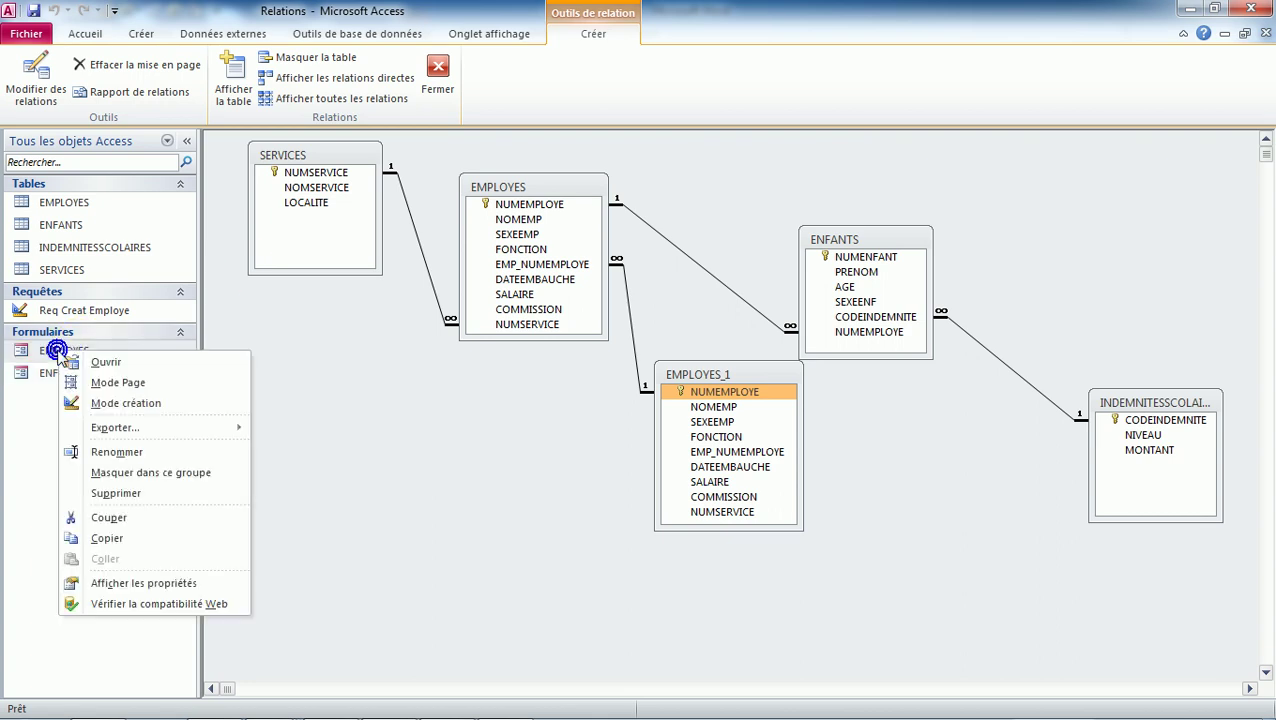
left_click(126, 403)
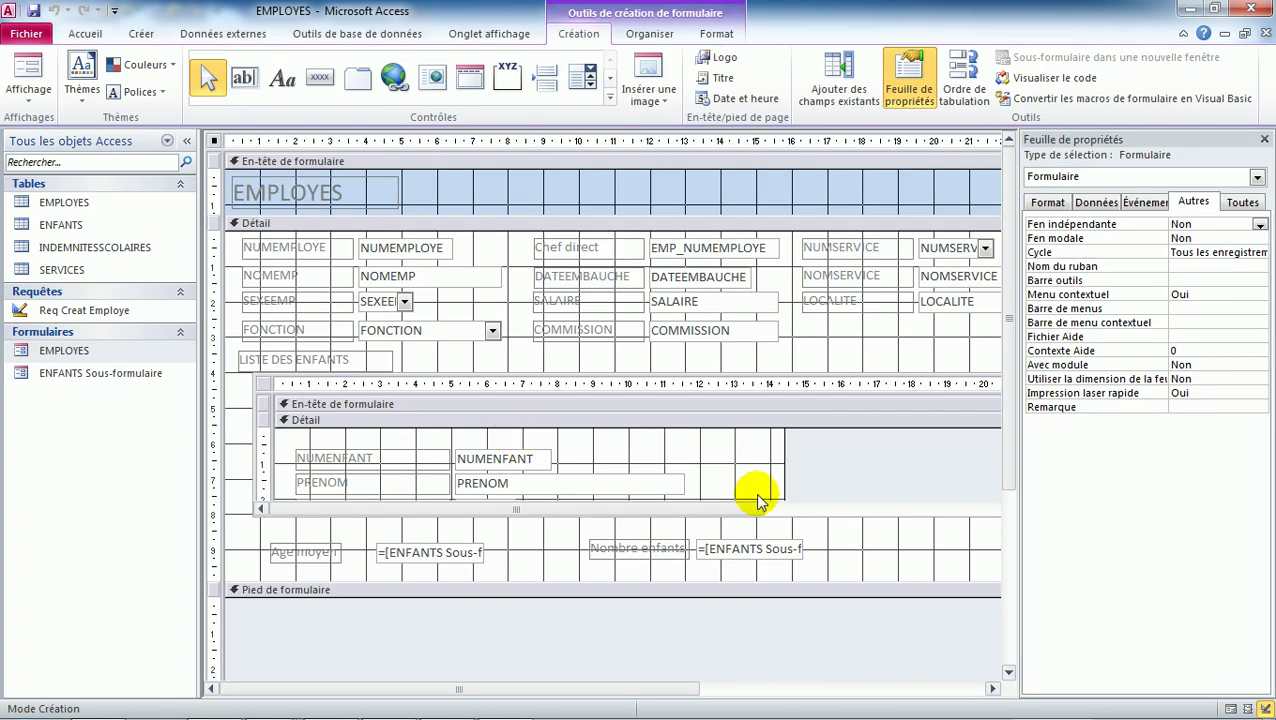
left_click(922, 577)
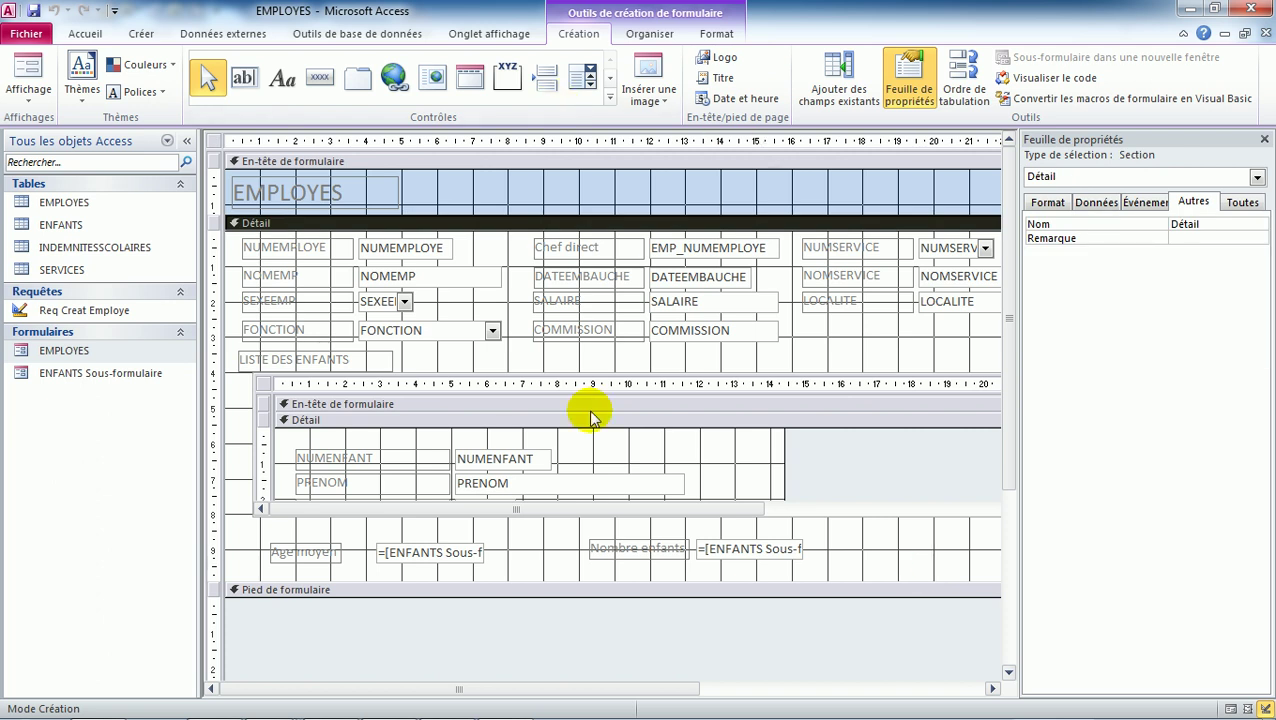
mouse_move(561, 533)
left_mouse_down()
mouse_move(758, 568)
mouse_move(675, 561)
left_mouse_up()
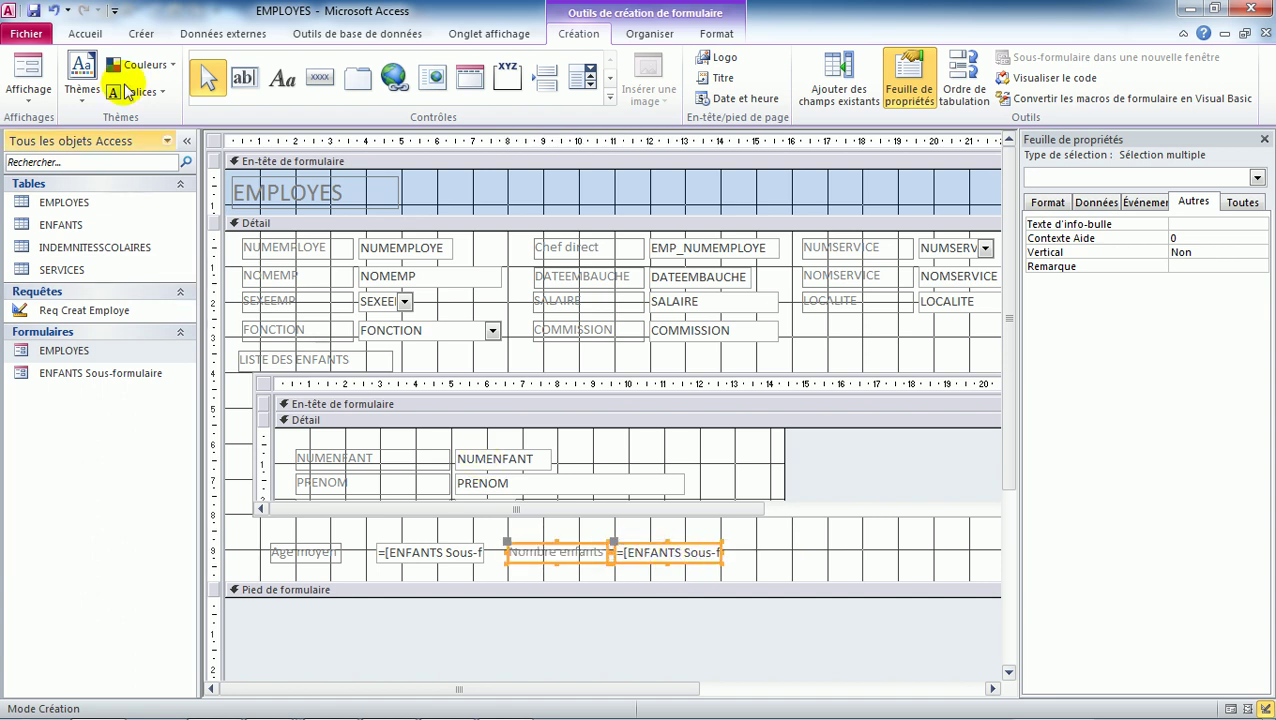
Add a text box beside the child count in the Détail section, shifting it slightly away from its label.
left_click(244, 78)
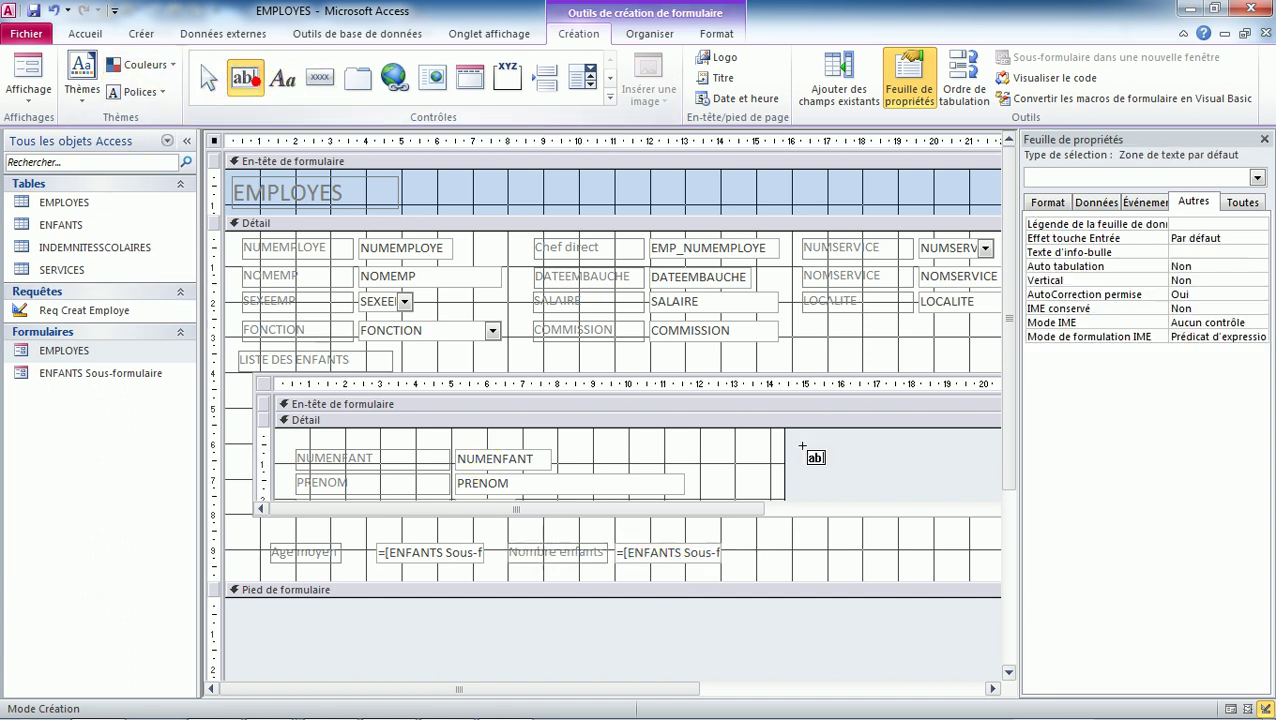
left_click_drag(781, 538, 900, 555)
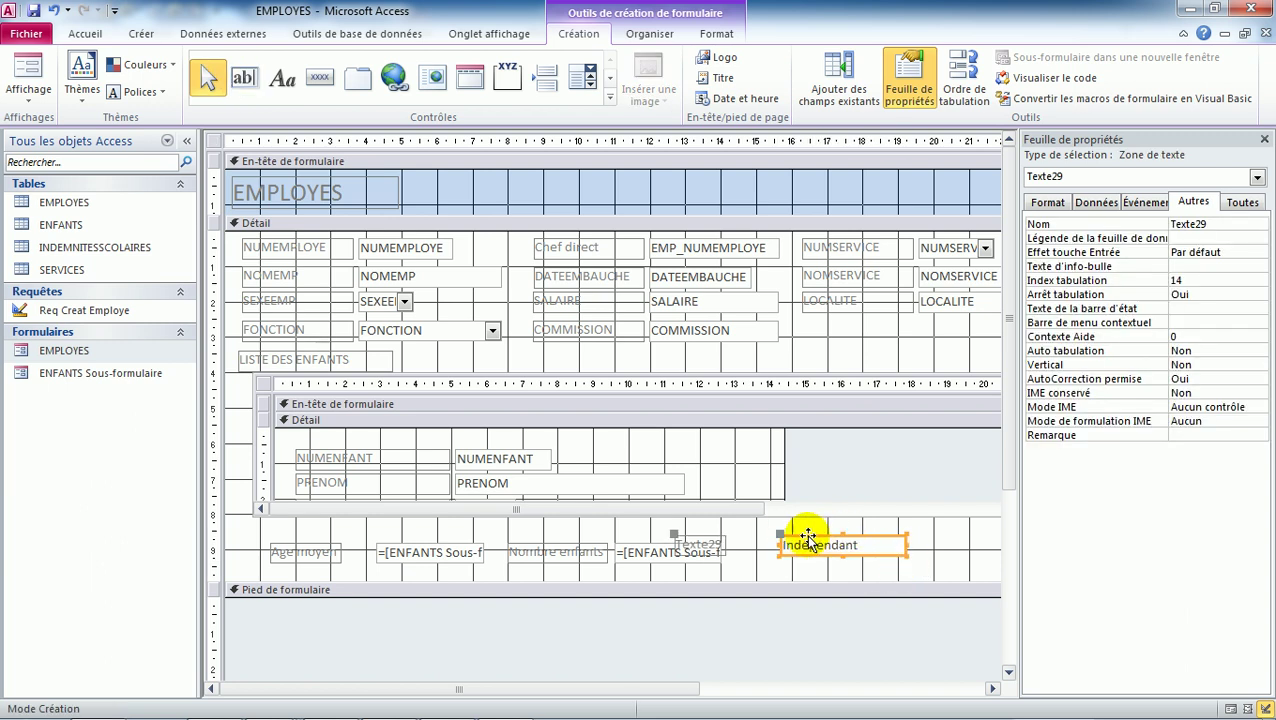
left_click_drag(775, 535, 812, 533)
left_click(850, 545)
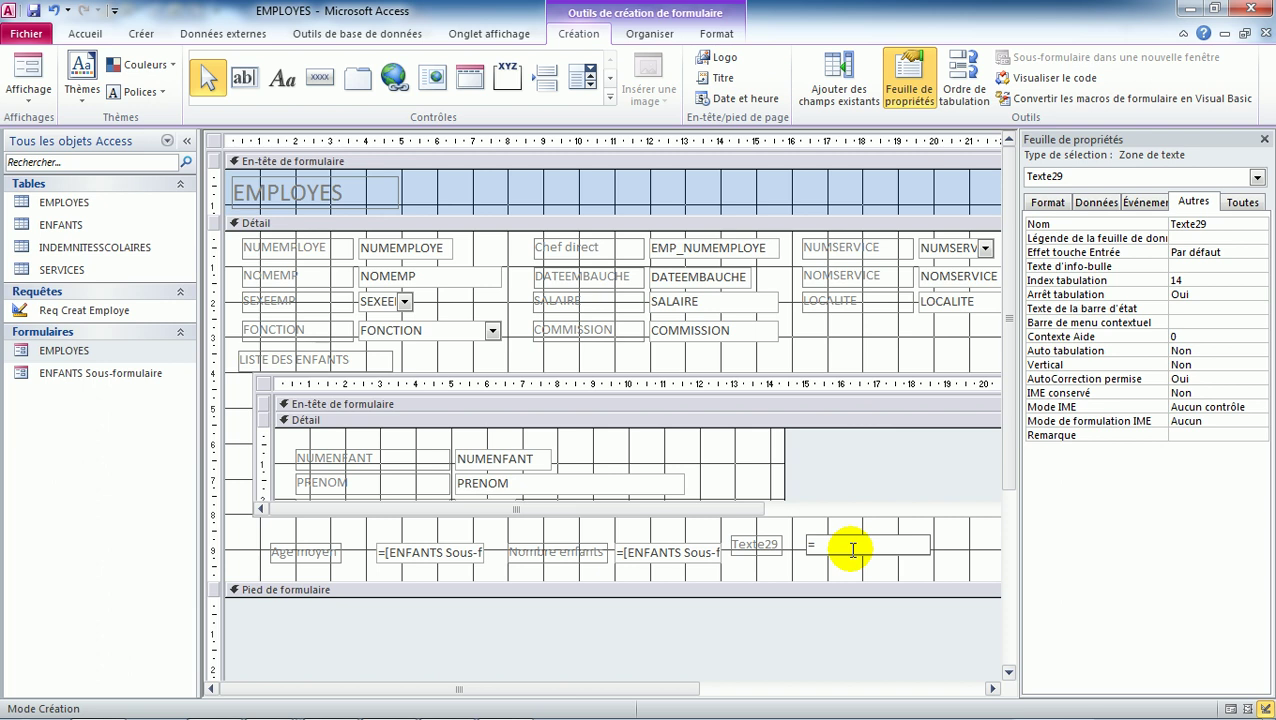
left_click(1097, 205)
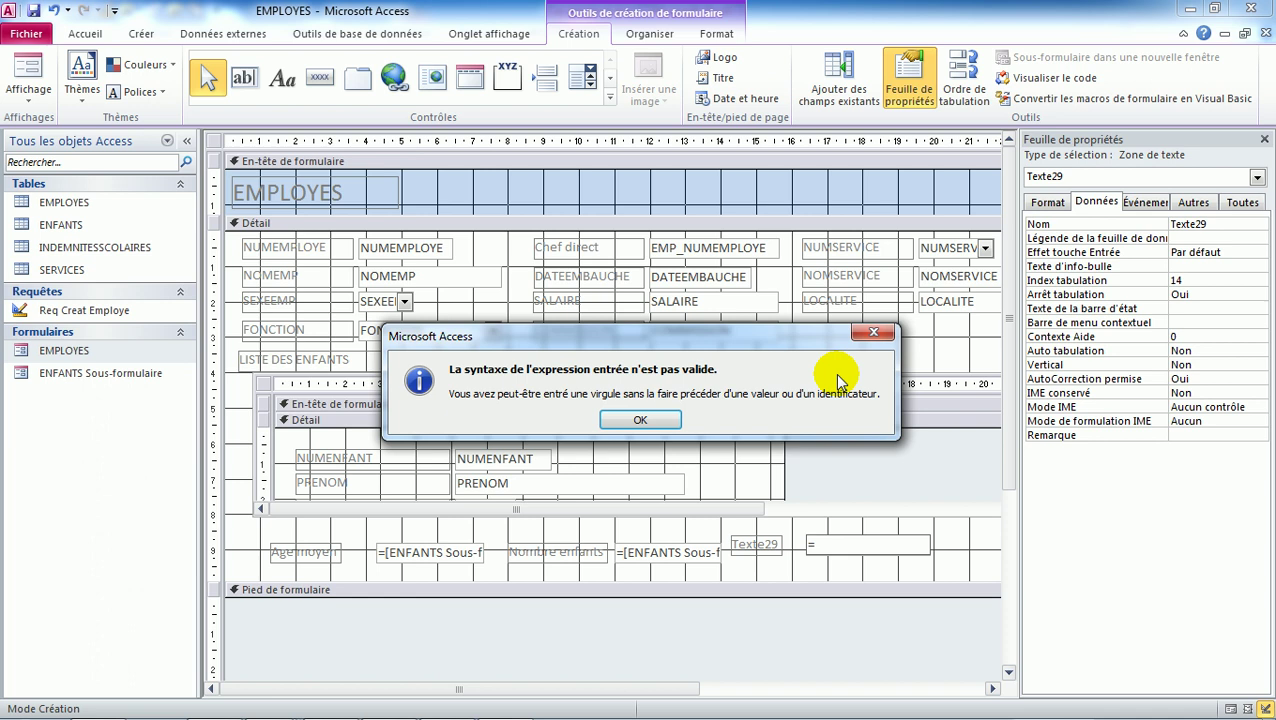
left_click(650, 420)
left_click(896, 533)
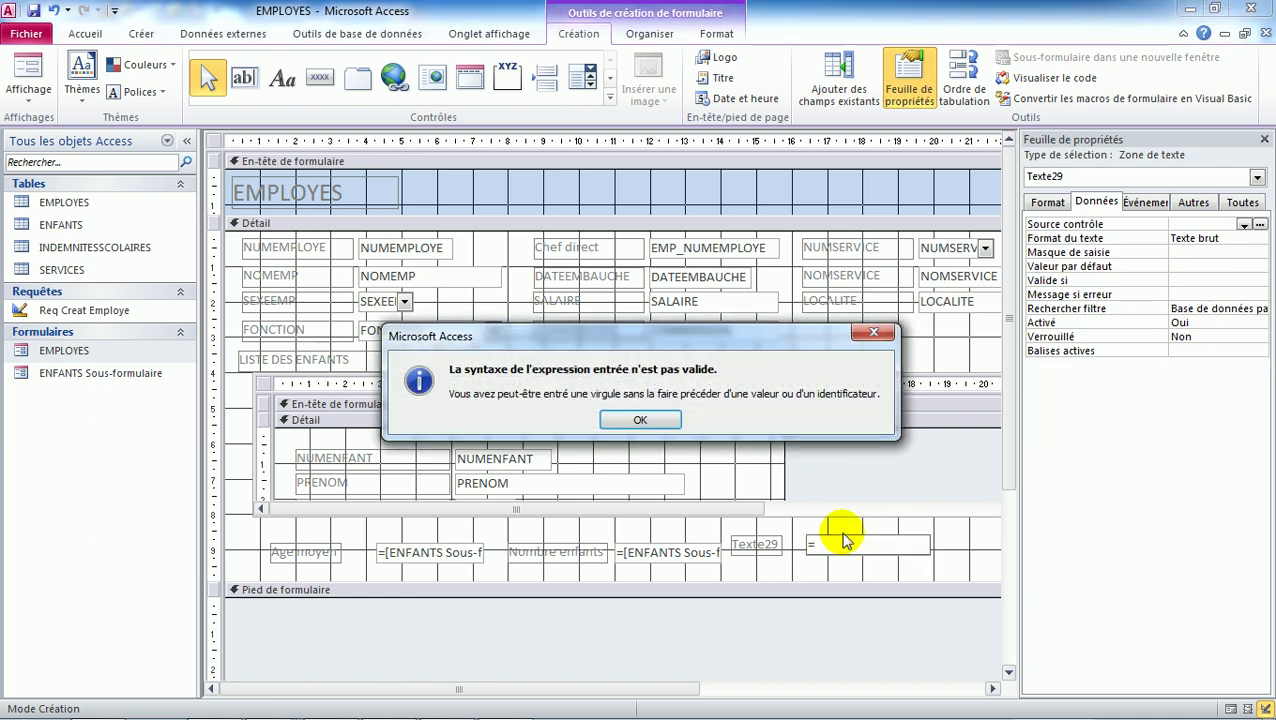
key("Escape")
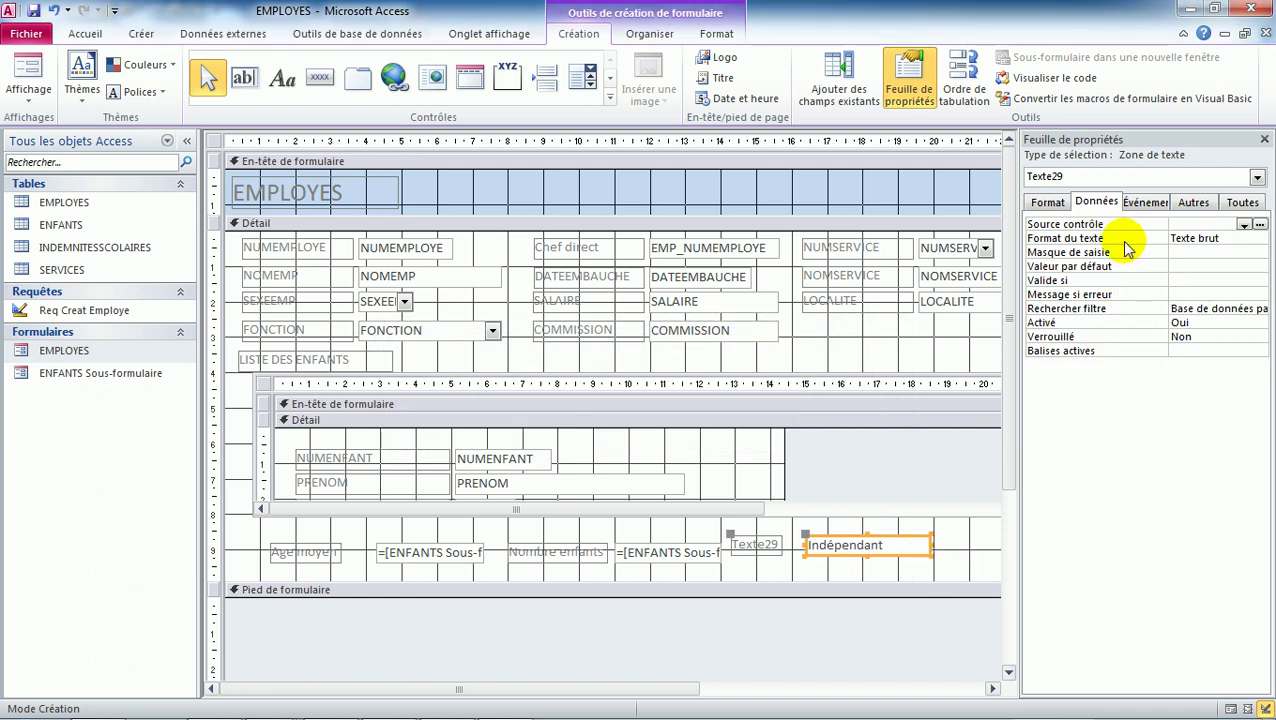
Set the new text box's control source to the subform's SommeIndemnites control using the expression builder.
left_click(1259, 224)
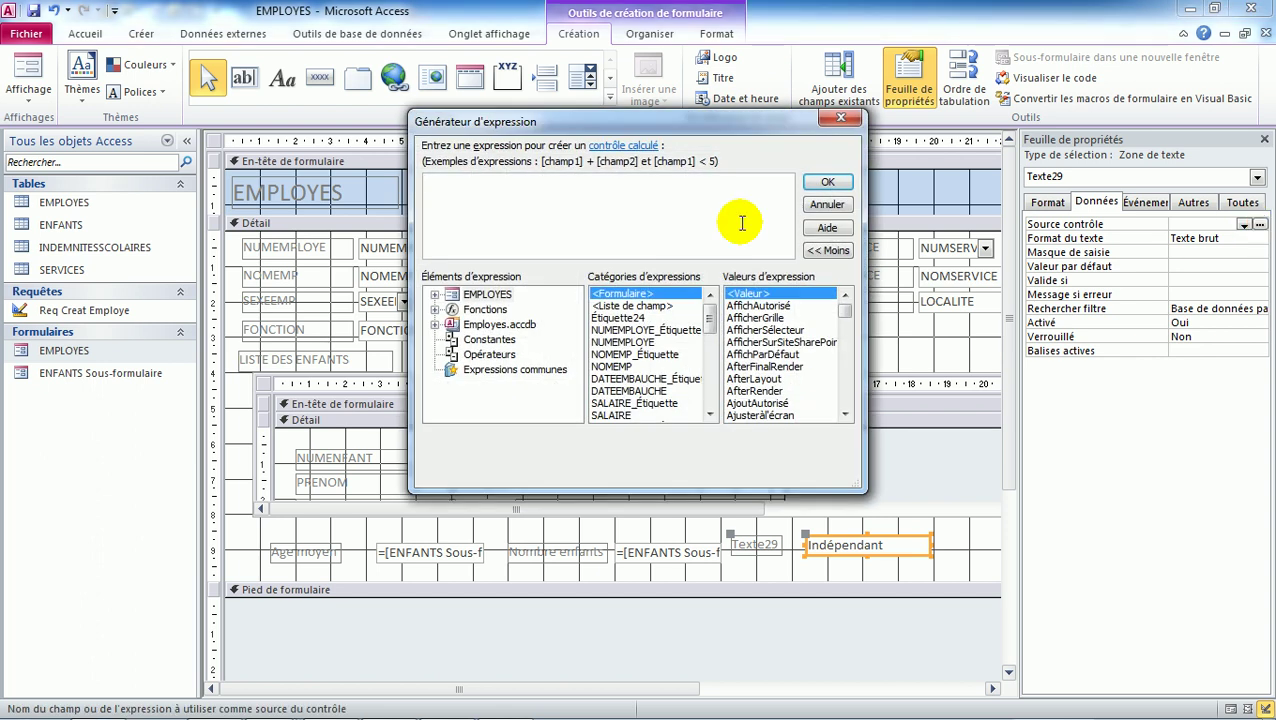
left_click(436, 295)
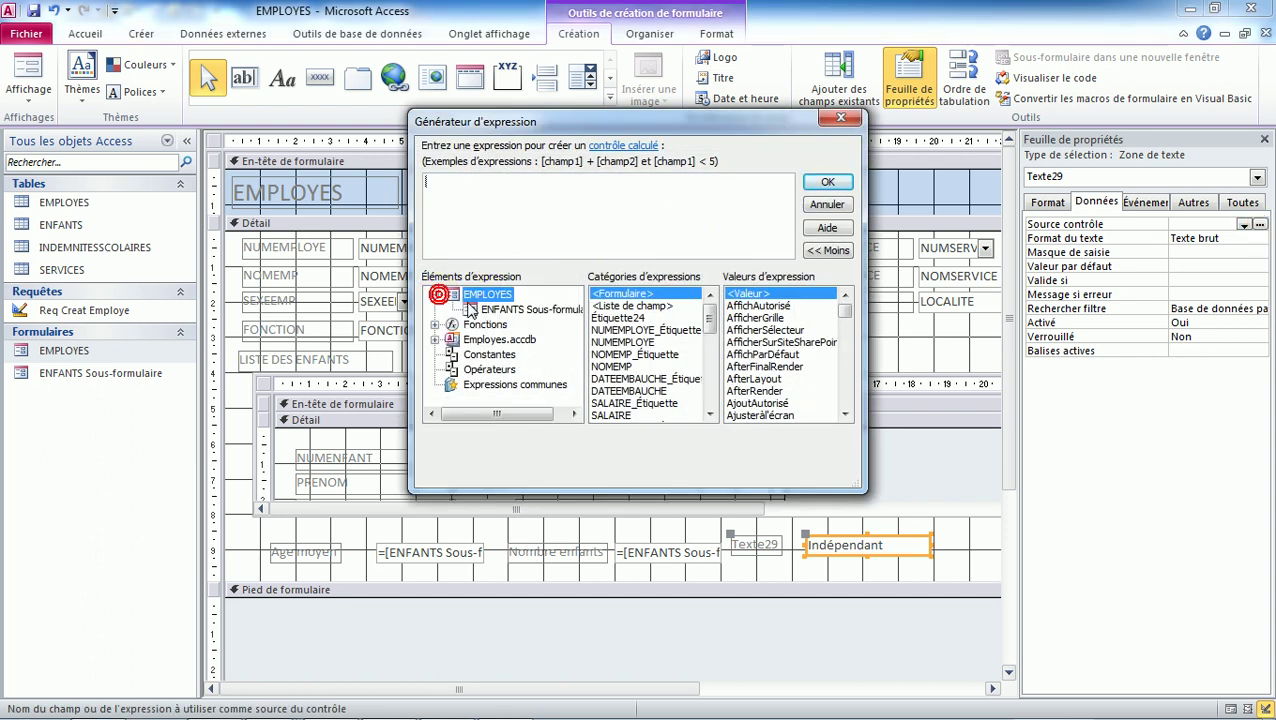
left_click(515, 309)
left_click_drag(710, 318, 710, 392)
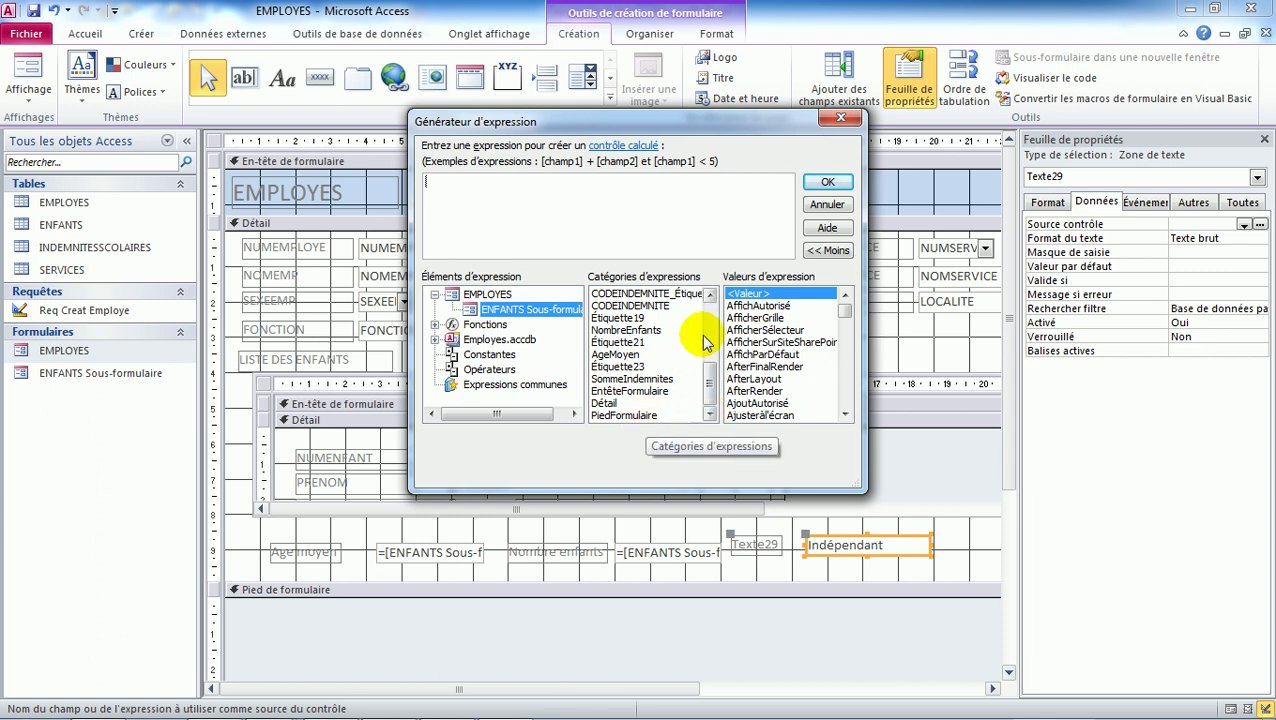
double_click(655, 380)
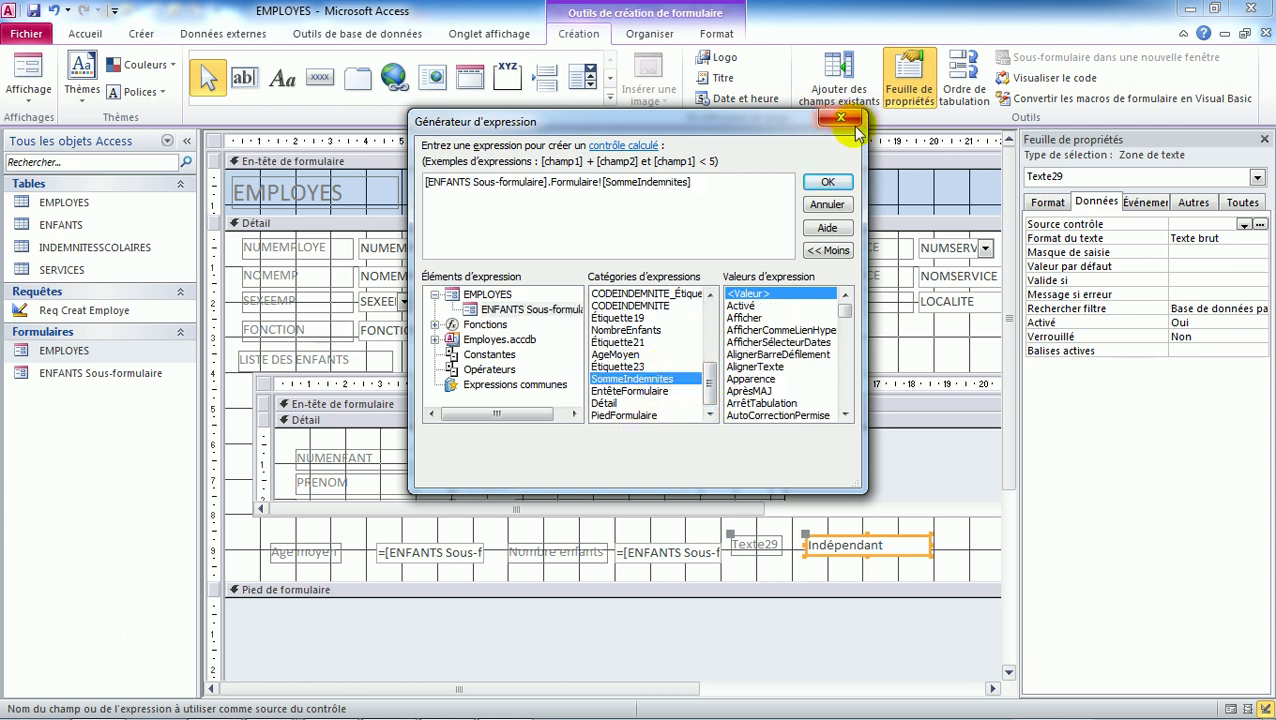
left_click(827, 183)
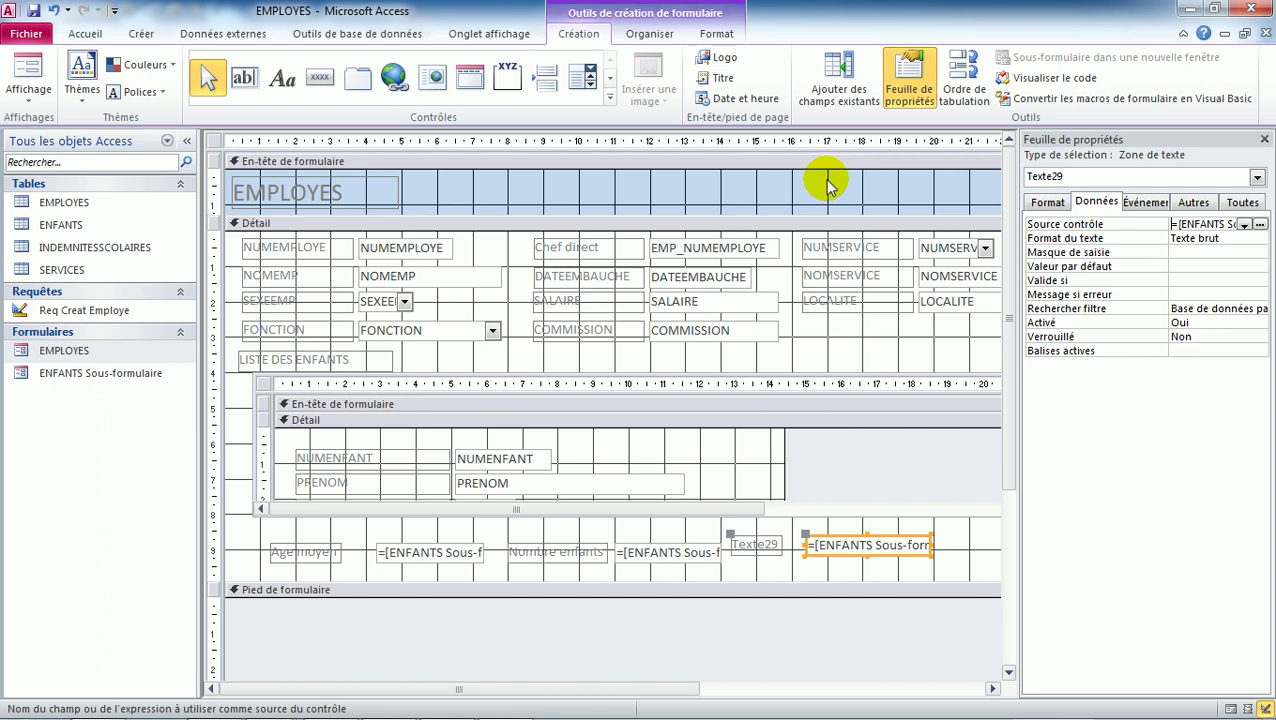
Append +[Salaire] to the new text box's expression to add the employee's salary to the allowance sum.
left_click(852, 543)
key("End")
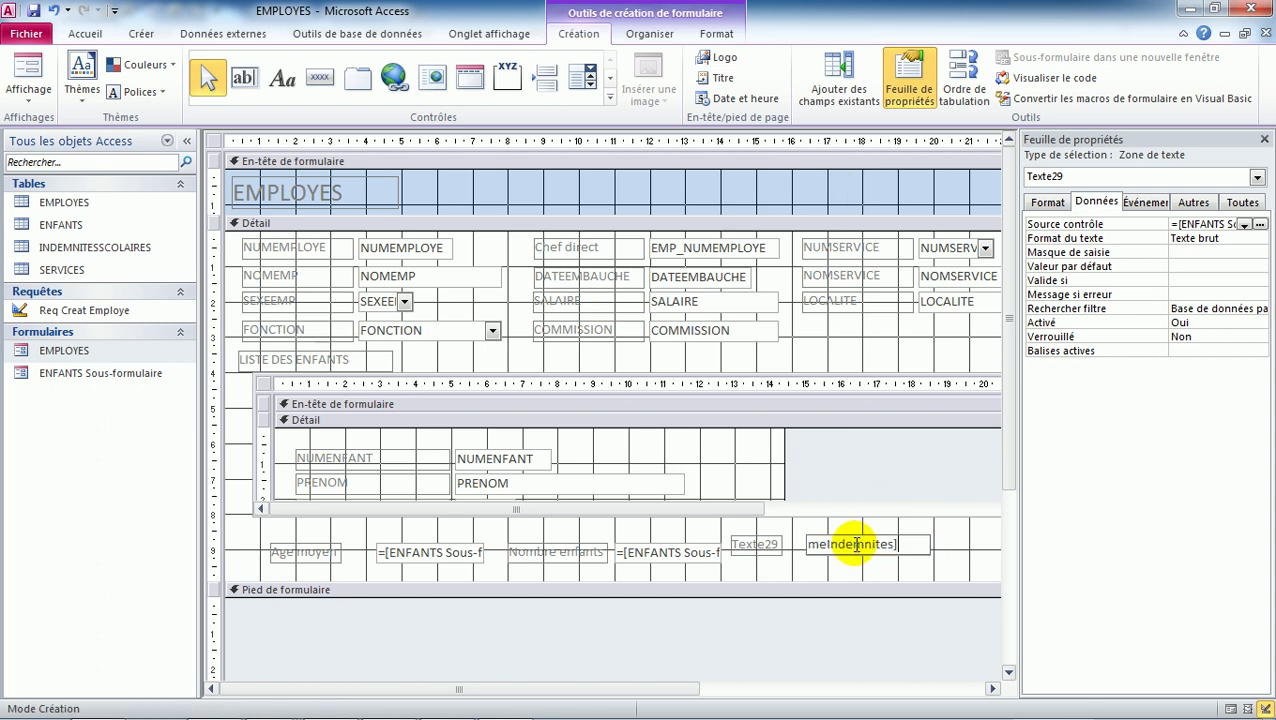
type("+")
type("[]")
type("Sa")
type("laire")
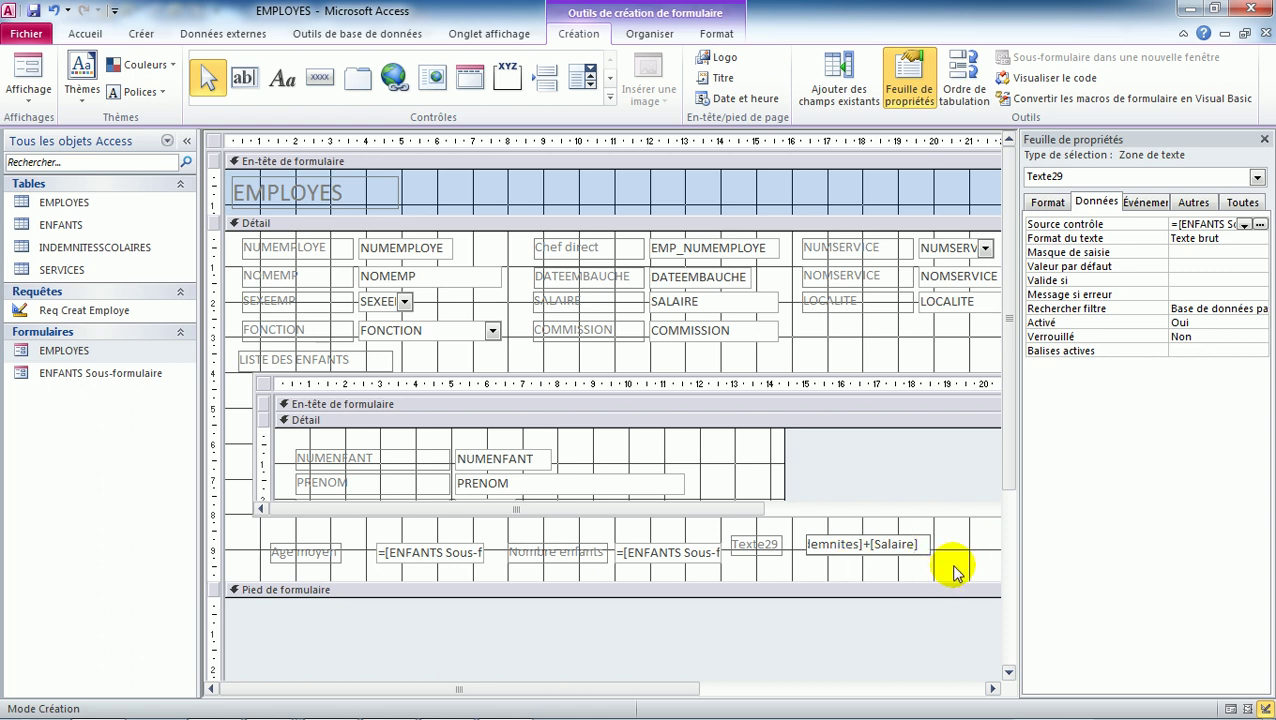
left_click(888, 566)
left_click(905, 557)
left_click(905, 555)
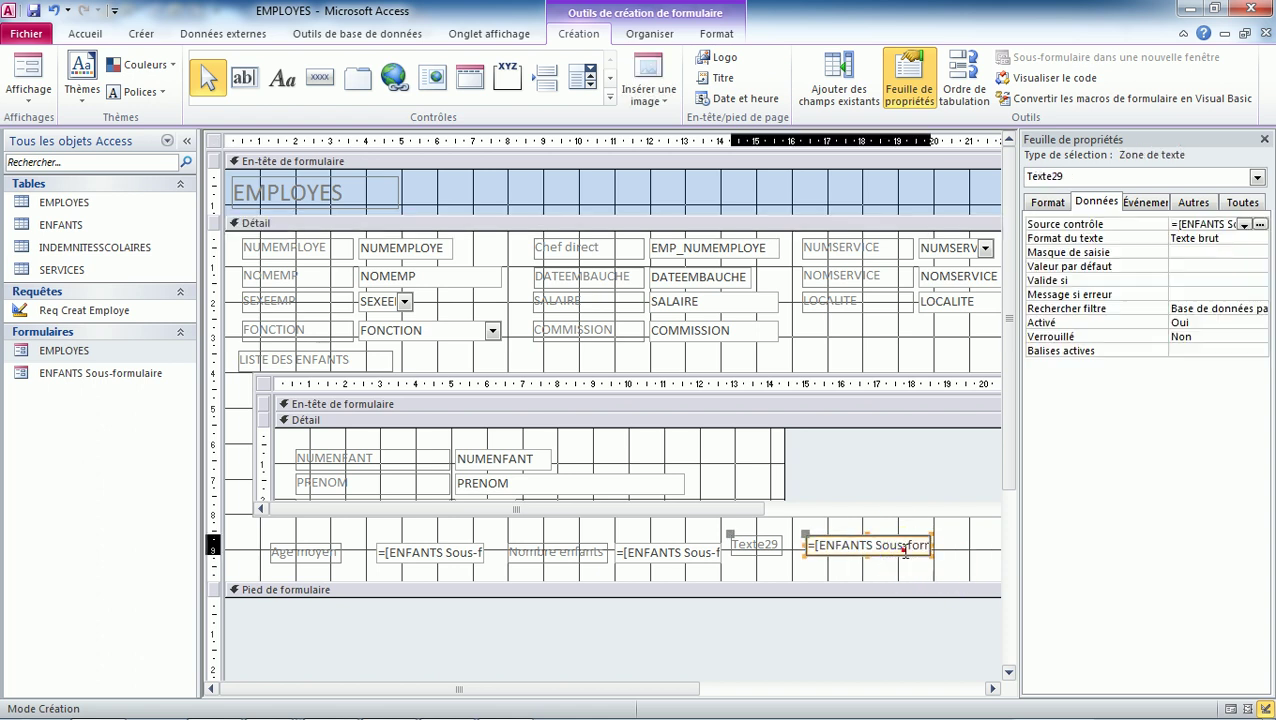
Preview the new calculated text box in form view and return the EMPLOYES form to design view.
left_click(15, 60)
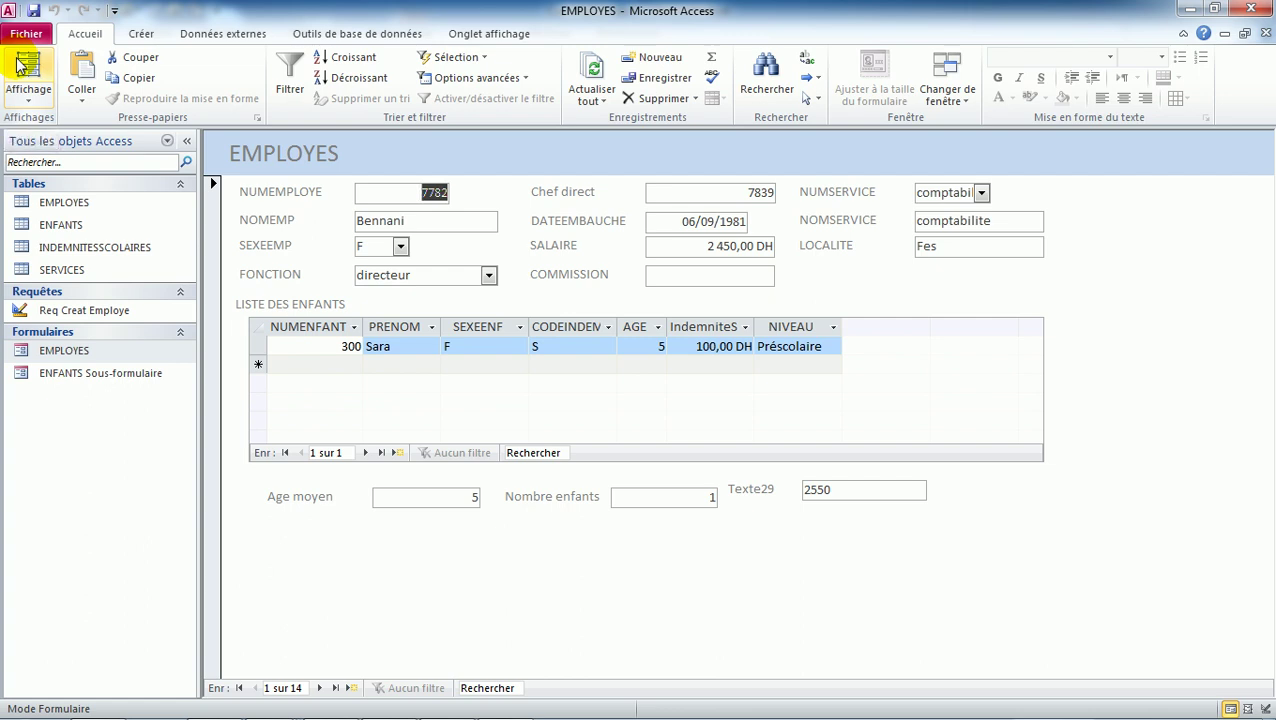
left_click(30, 92)
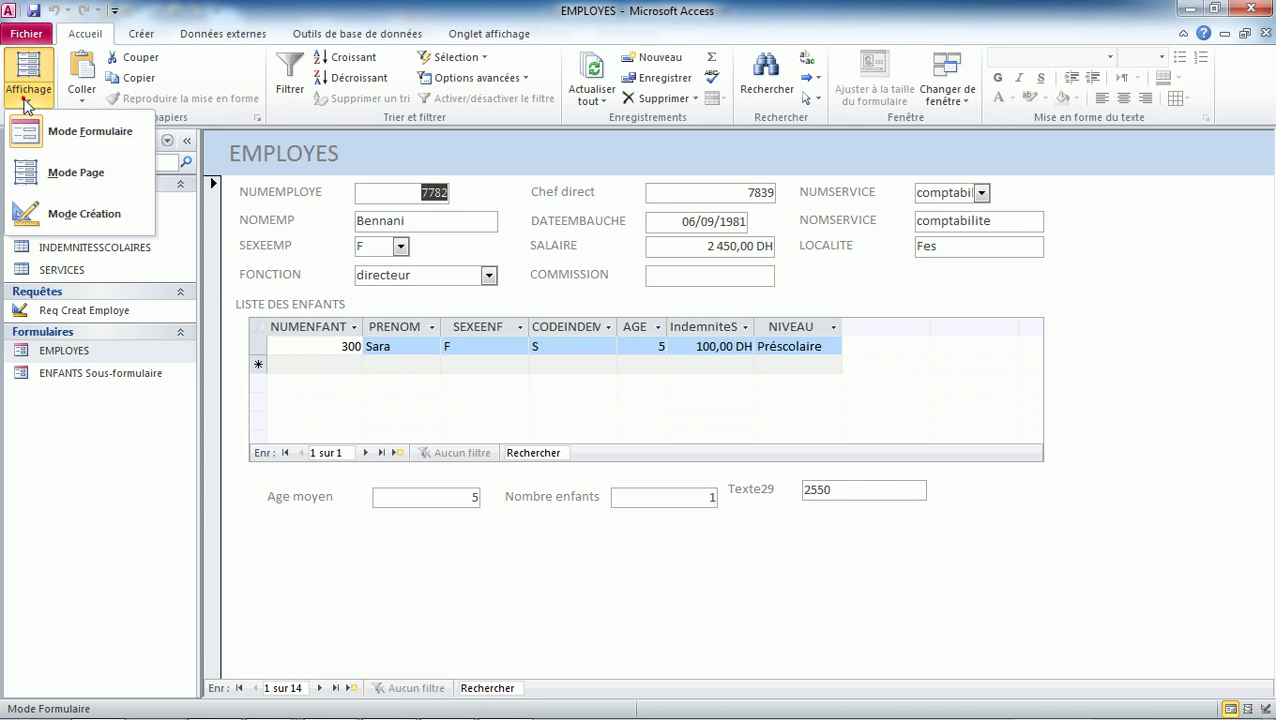
left_click(70, 215)
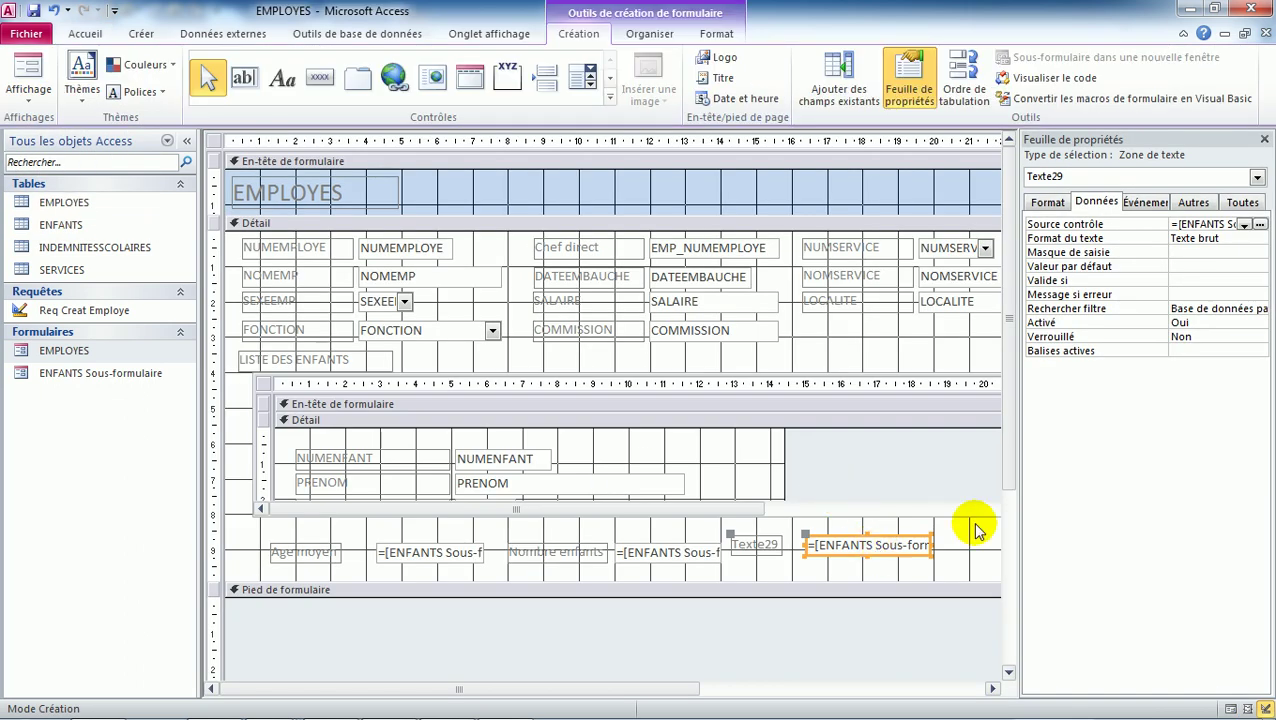
Set the display format of the salary-plus-allowances text box to Monétaire.
left_click(1047, 202)
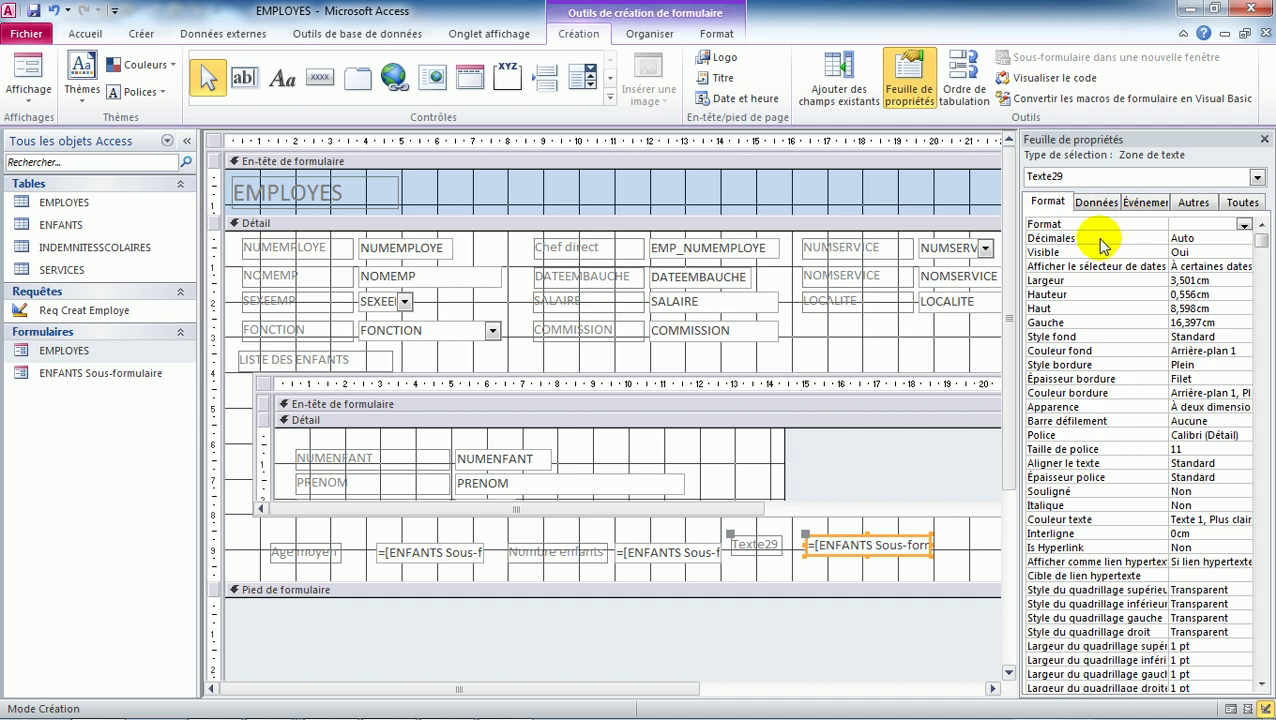
left_click(1100, 240)
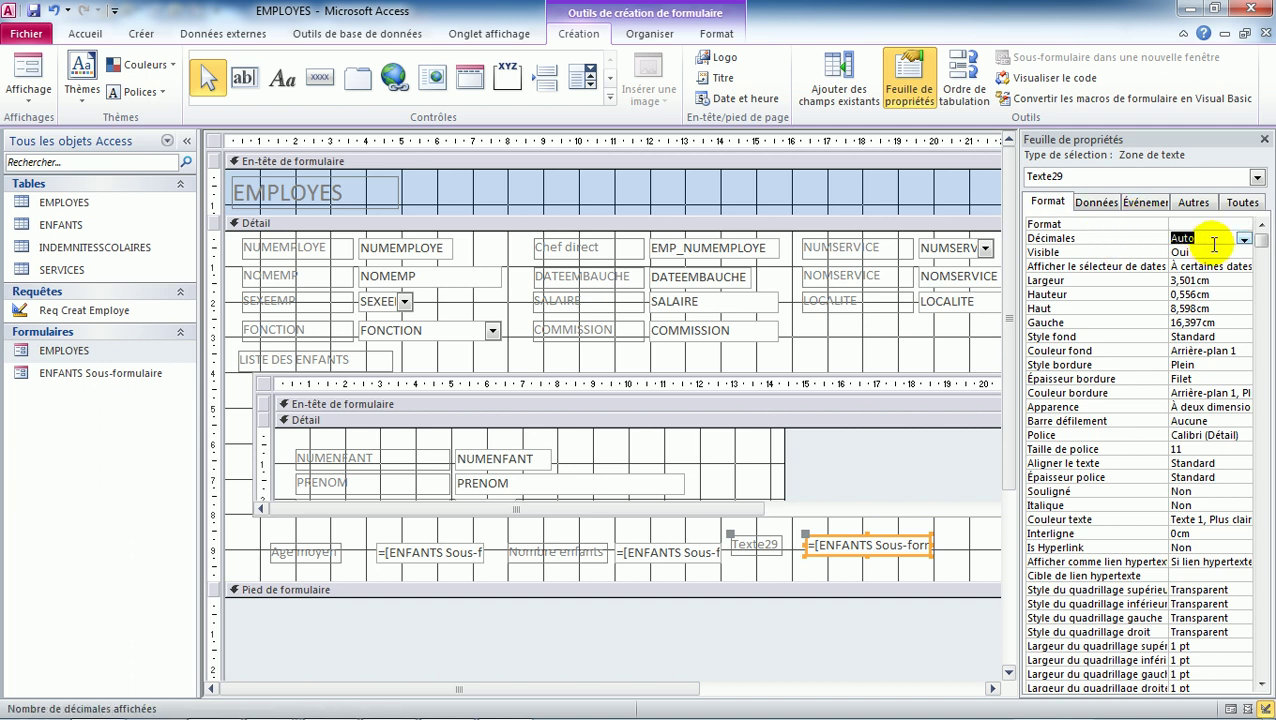
left_click(1134, 225)
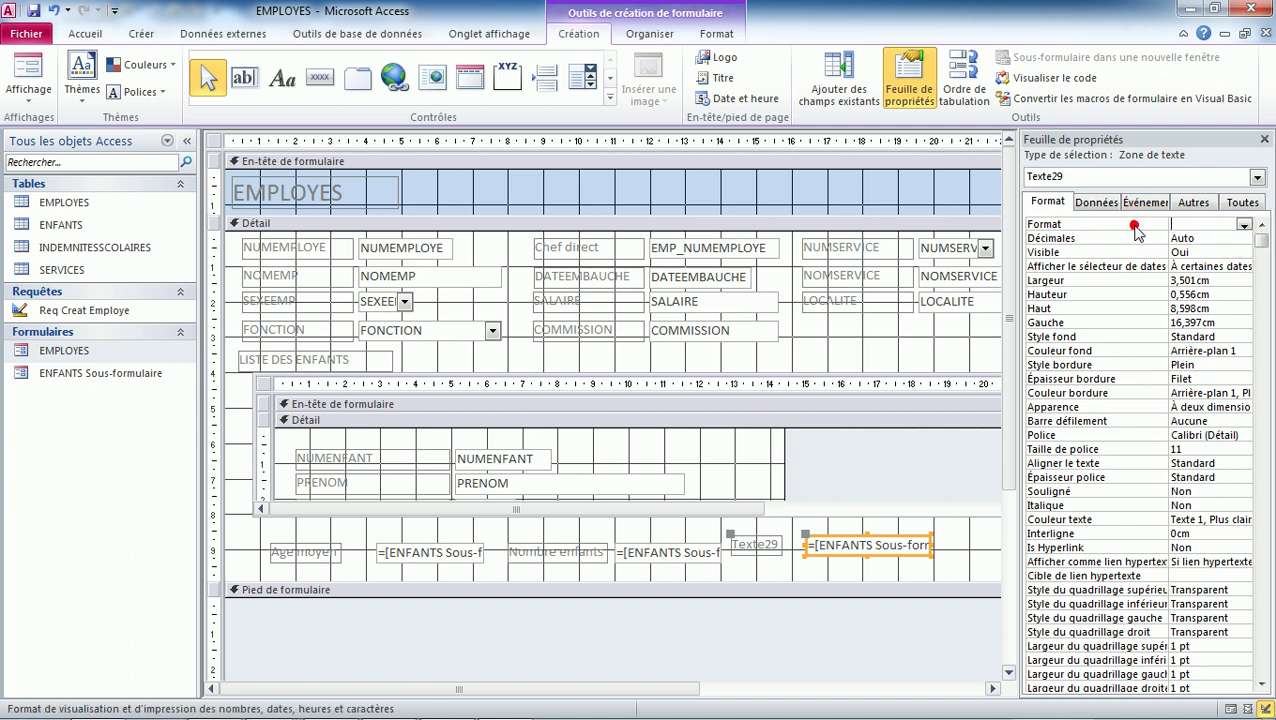
left_click(1244, 225)
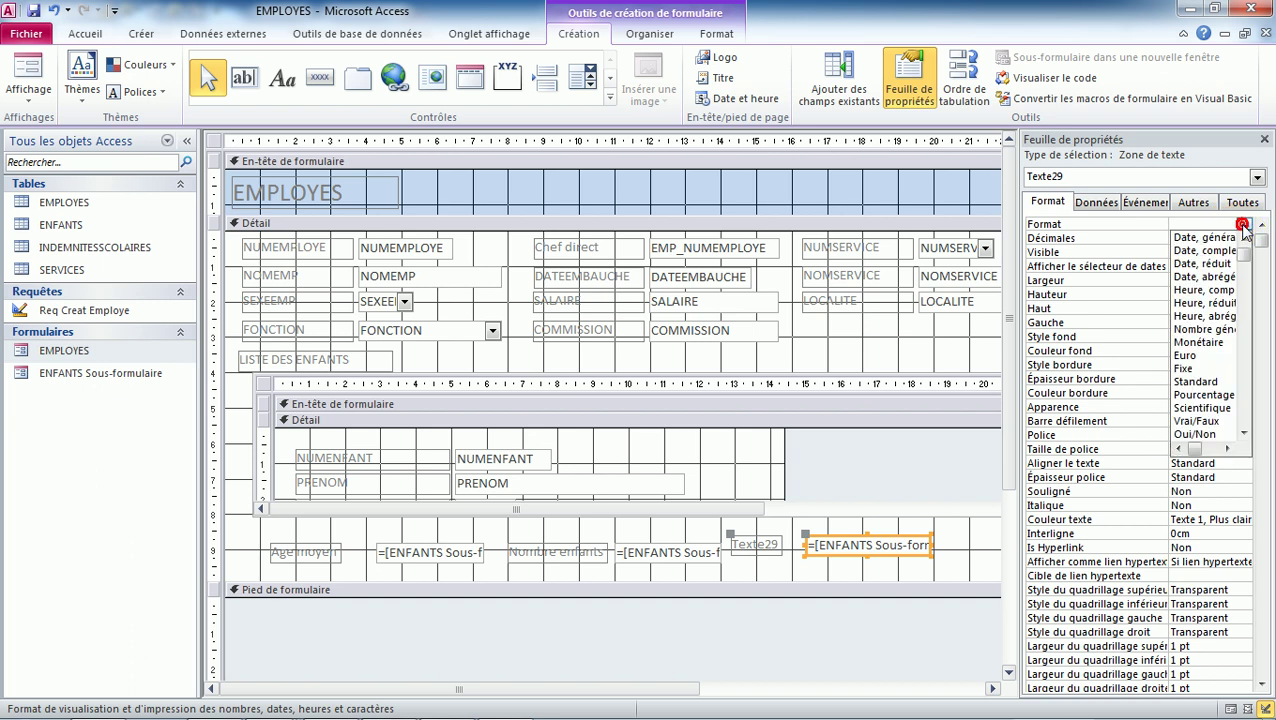
left_click(1200, 342)
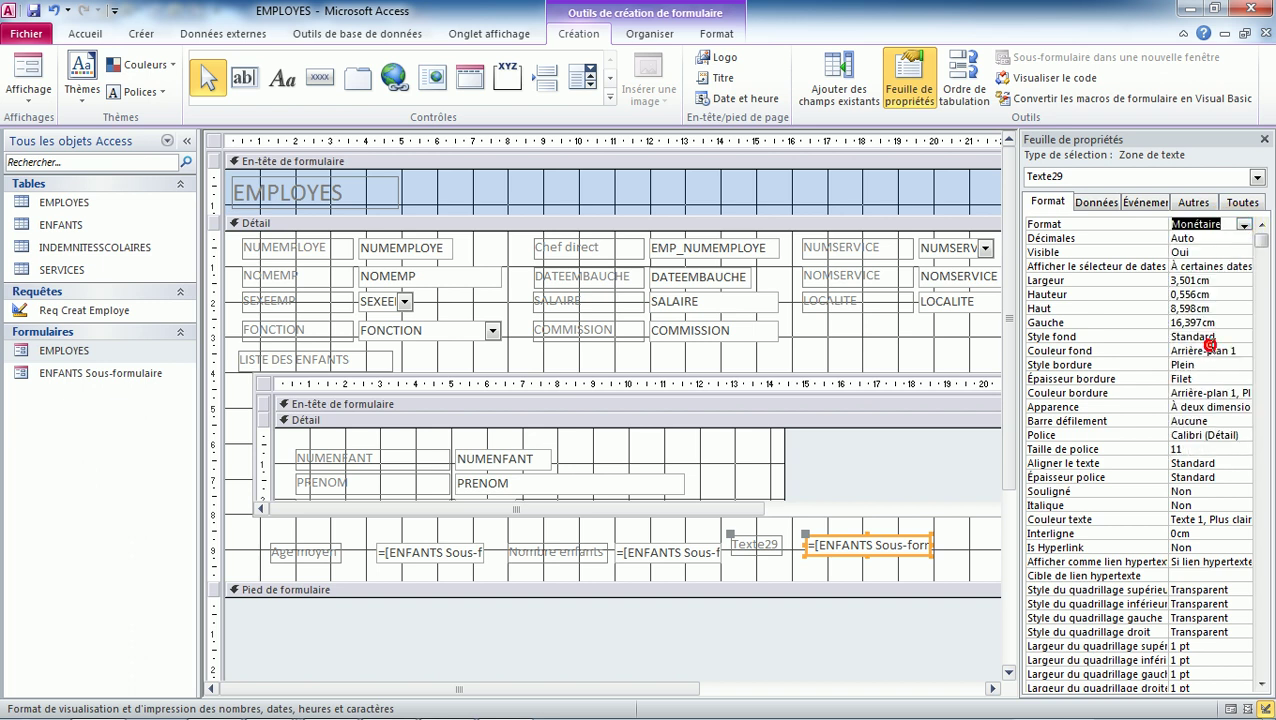
Change the caption of the new text box's label to Salaire total.
left_click(764, 545)
double_click(764, 545)
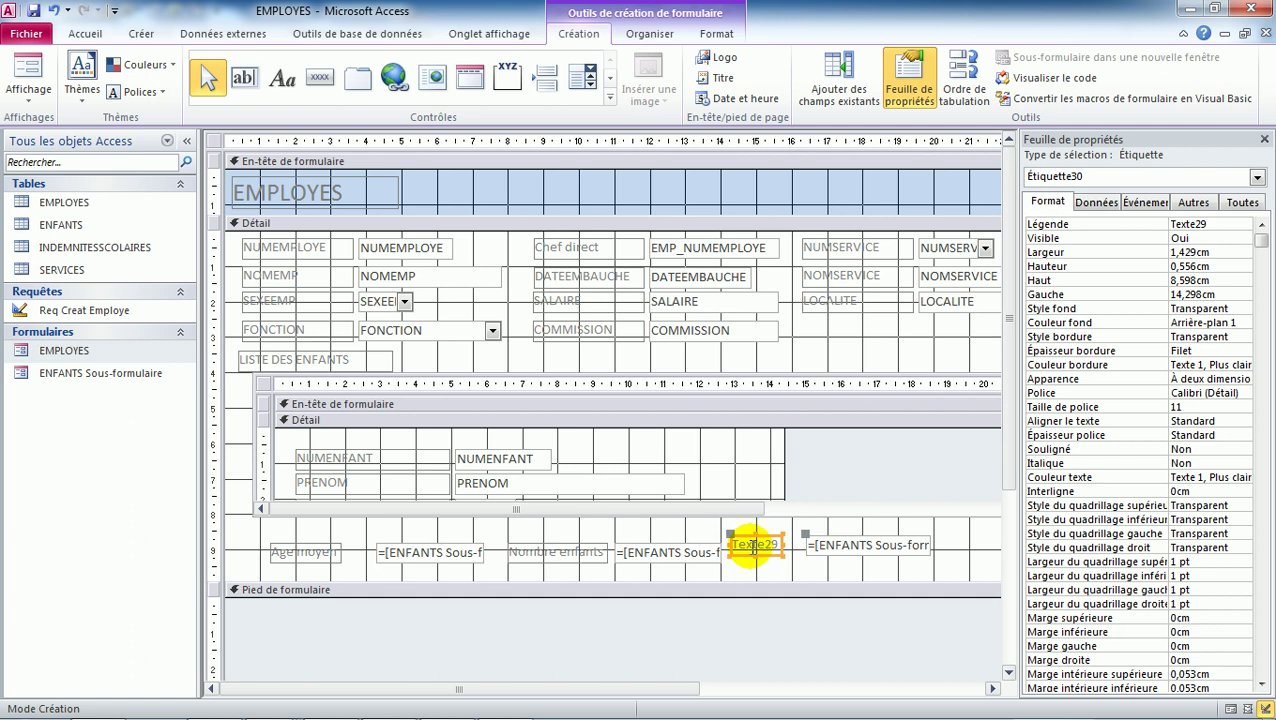
type("Sal")
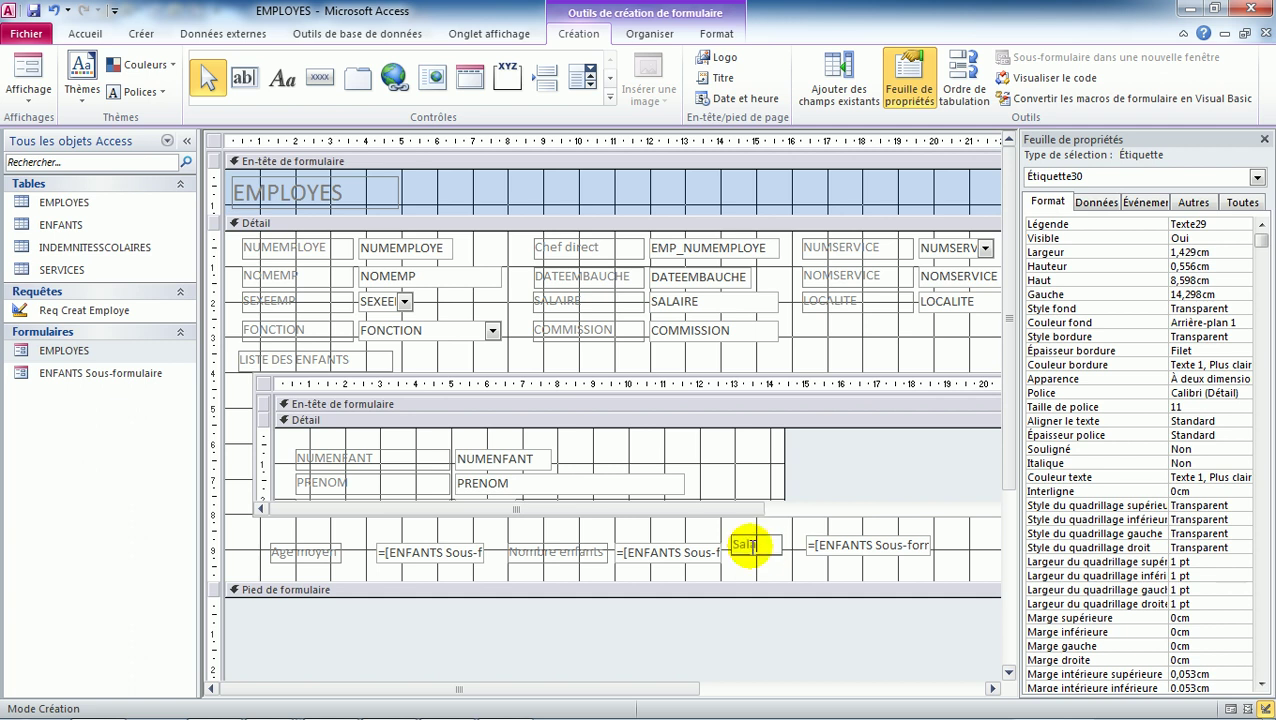
type("aire total")
left_click(794, 569)
left_click(794, 574)
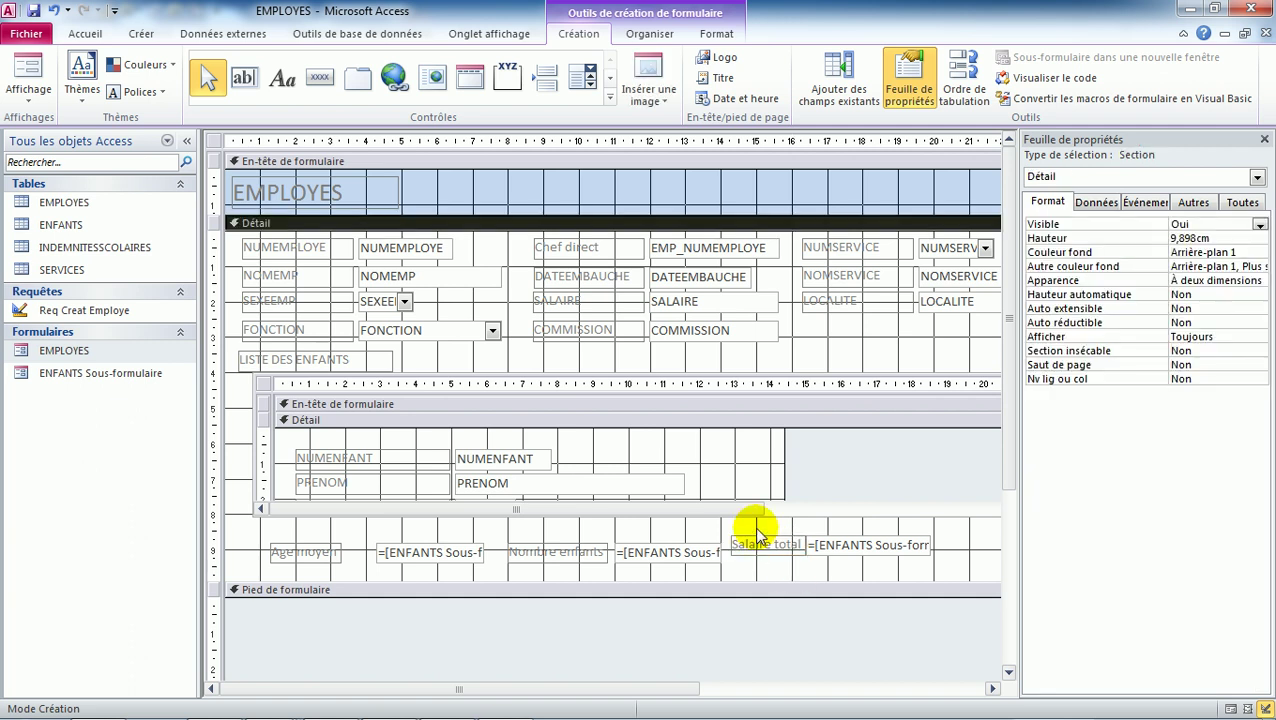
Align the three calculated text boxes and their labels below the subform along their top edges (Haut).
left_click_drag(310, 532, 965, 572)
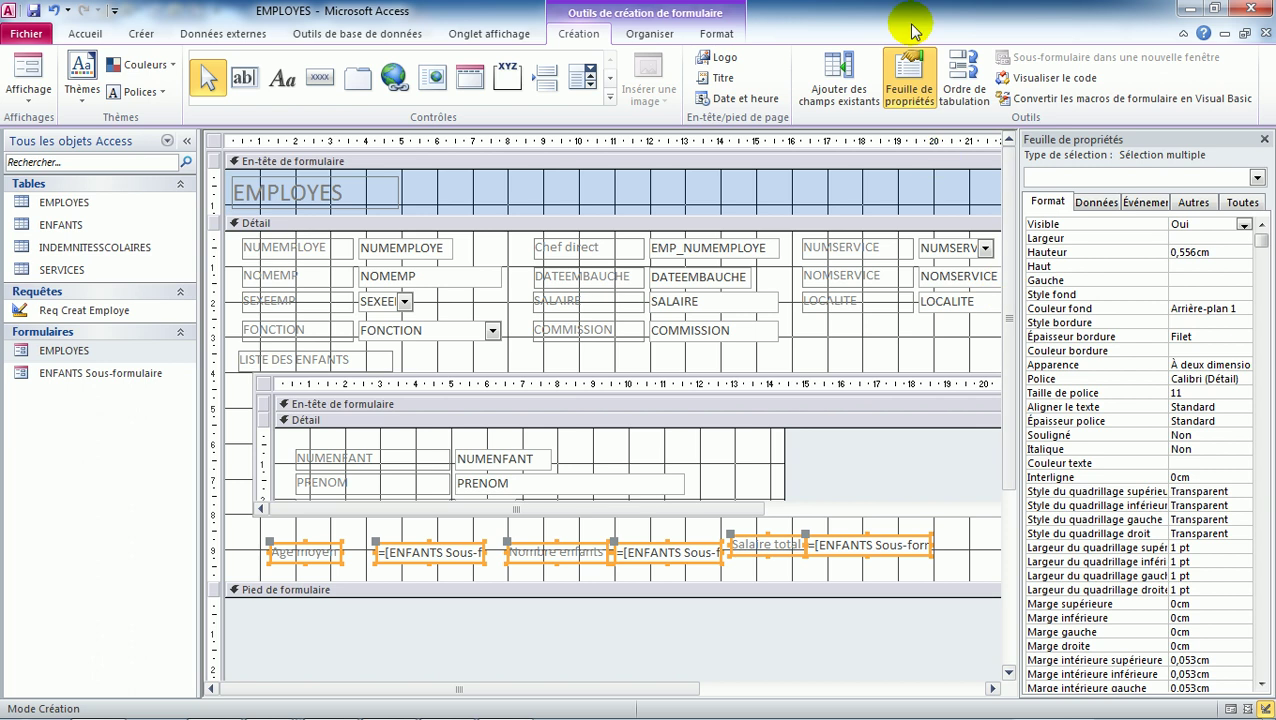
left_click(722, 36)
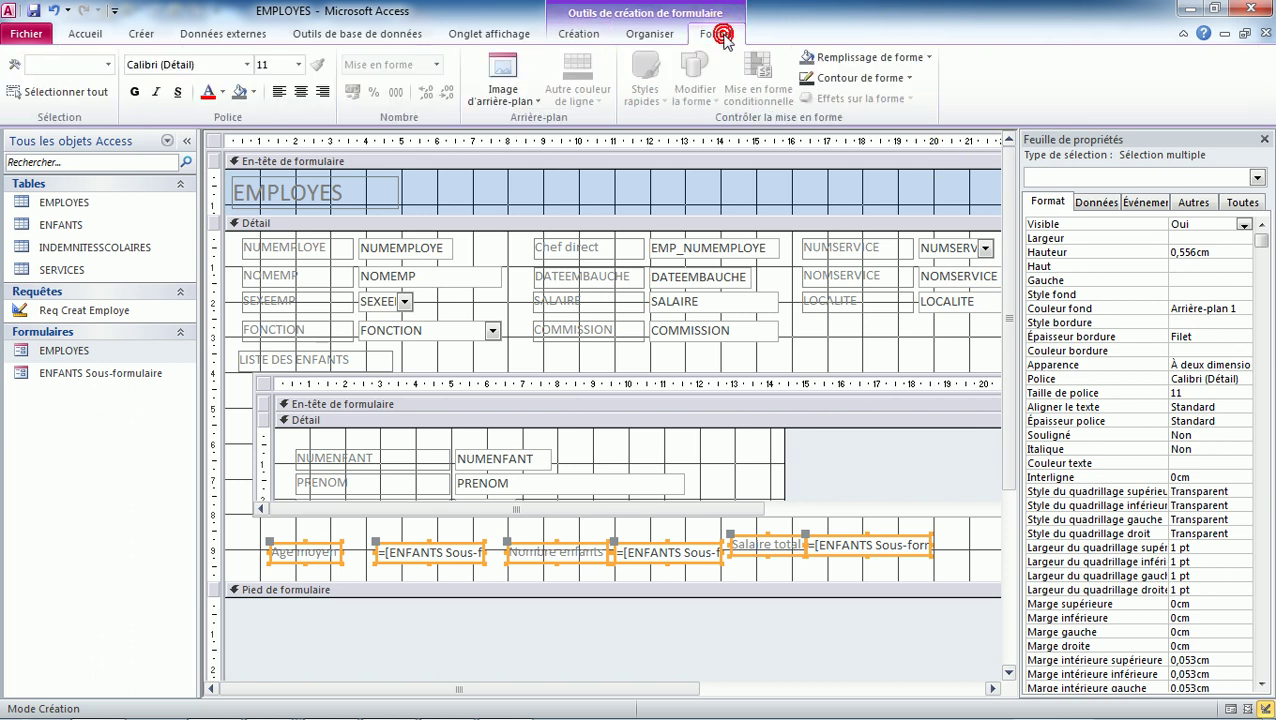
left_click(649, 36)
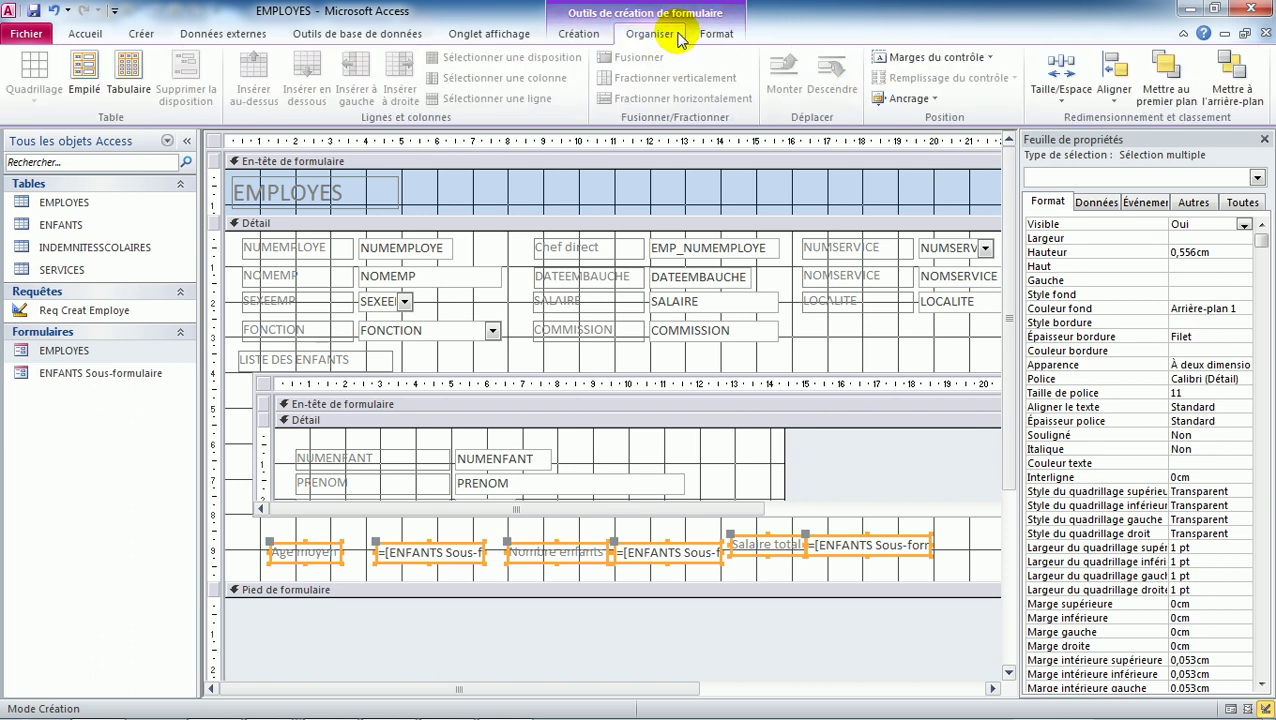
left_click(1116, 100)
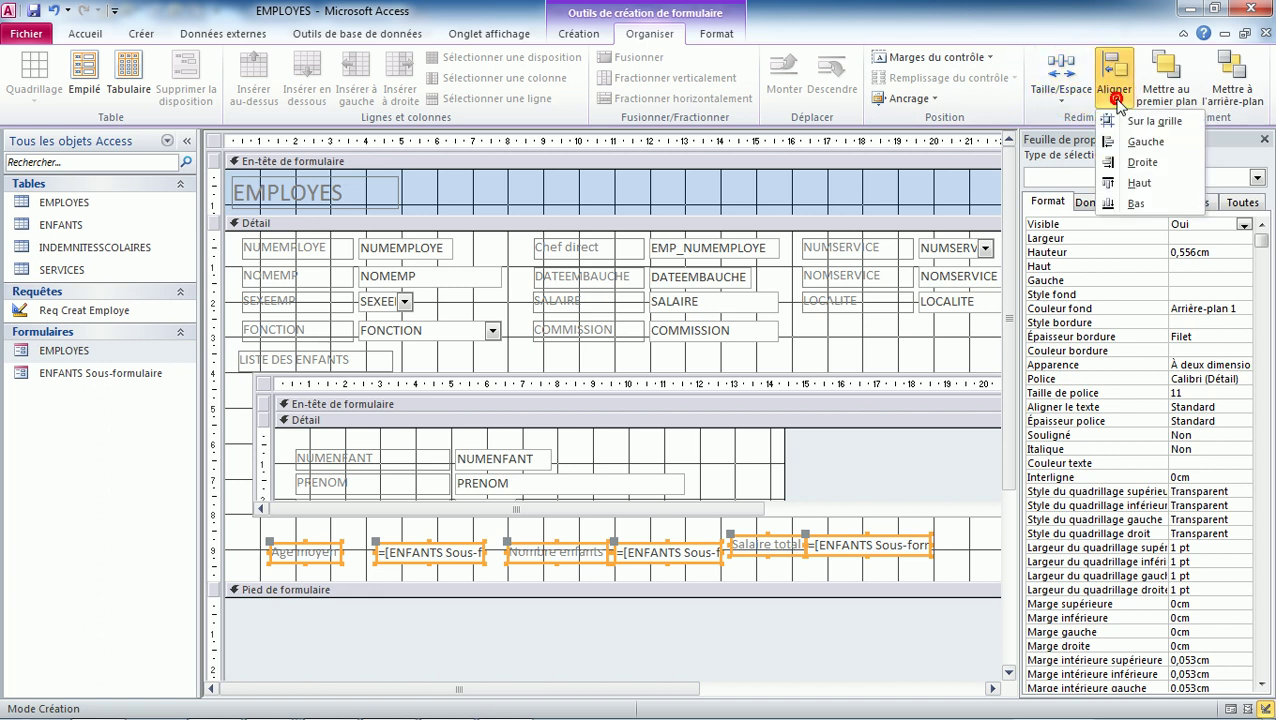
left_click(1150, 183)
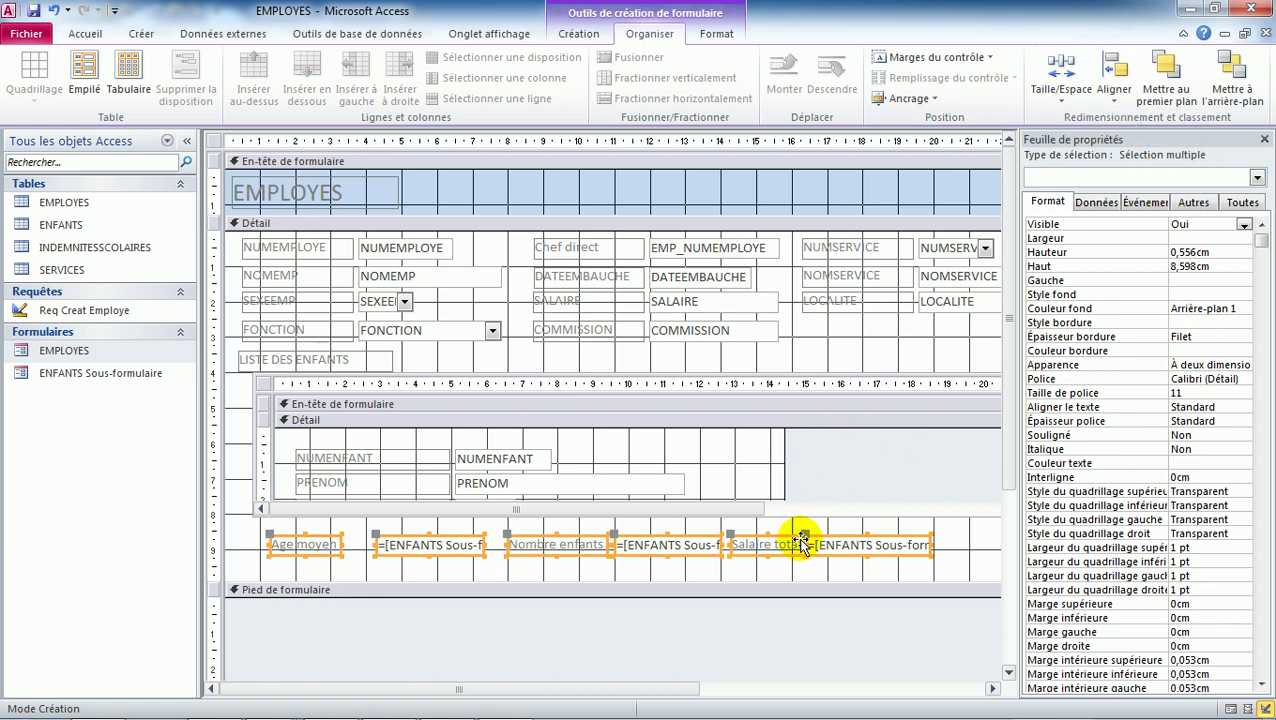
left_click(777, 576)
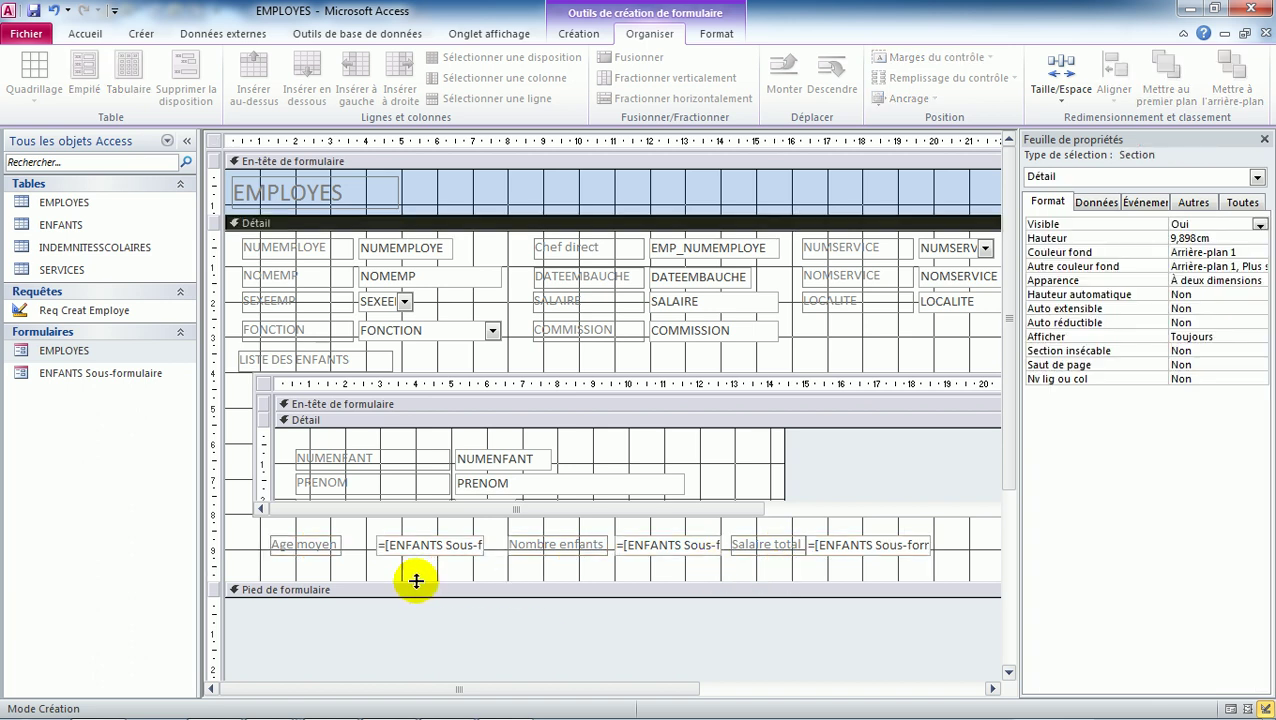
Reduce the Détail section's height to about 9.5 cm and close the property sheet.
left_click_drag(445, 581, 442, 562)
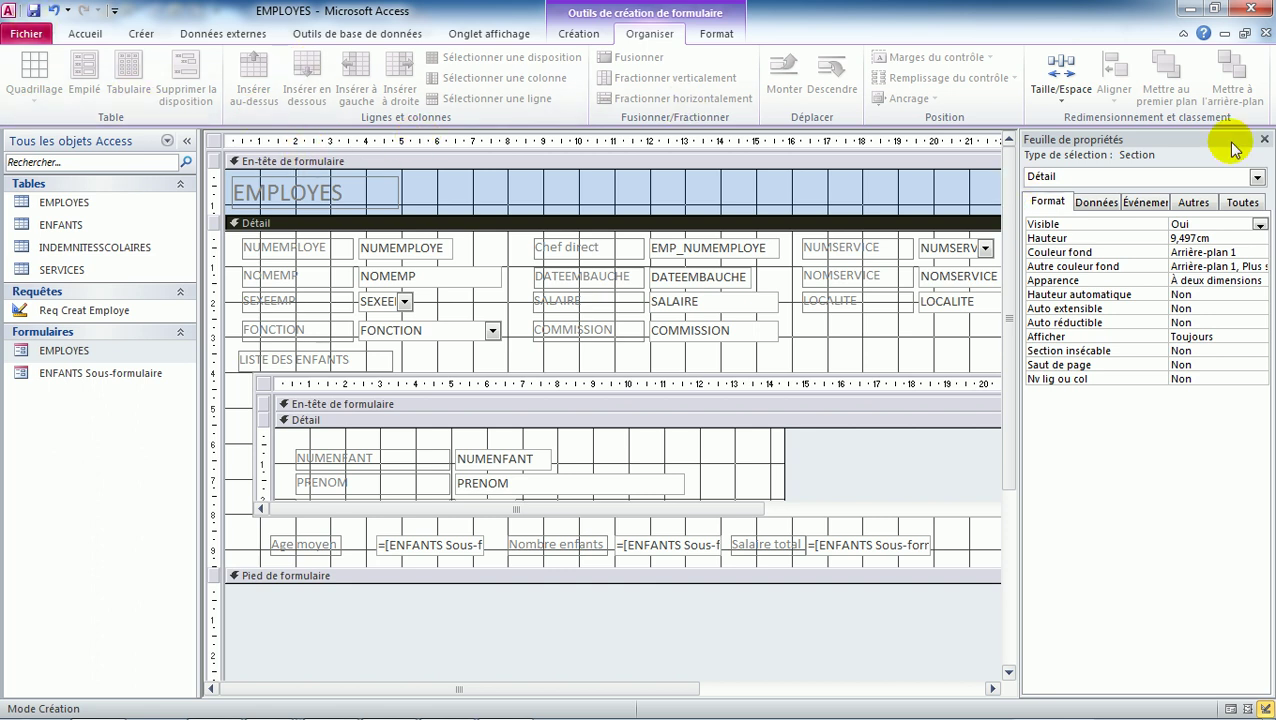
left_click(1265, 140)
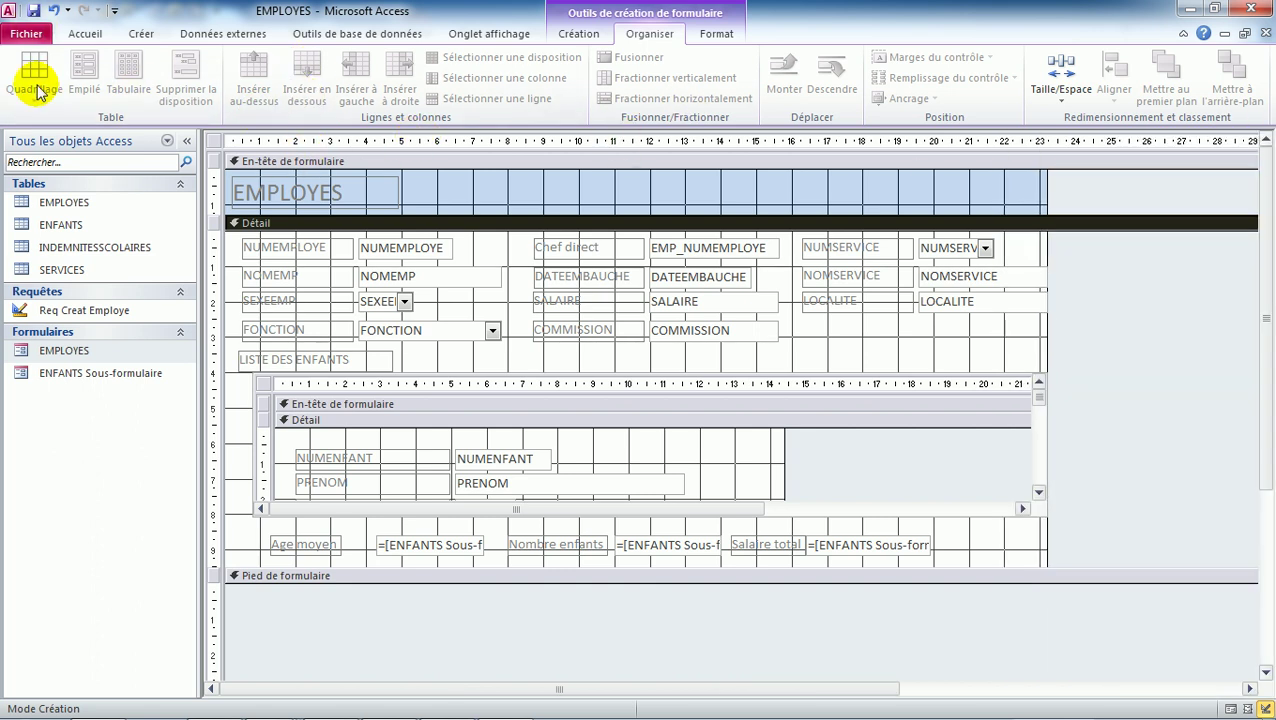
left_click(504, 193)
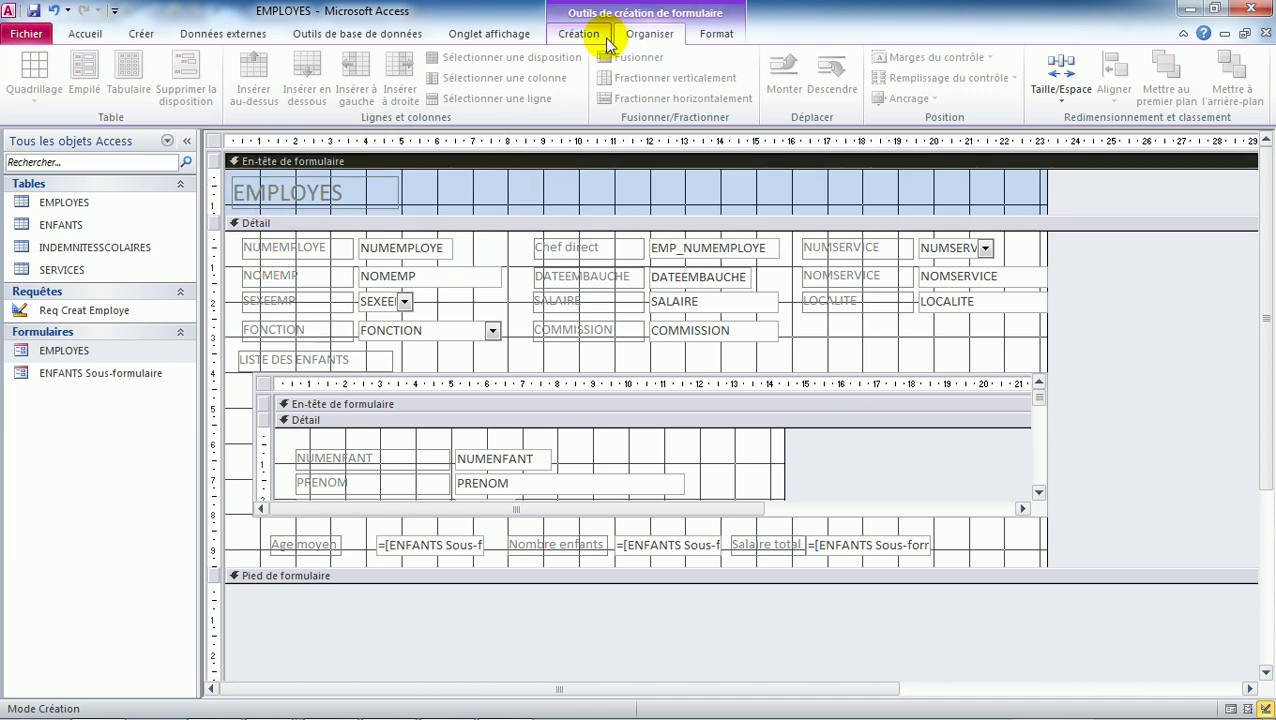
Display the form in form view and browse to the fourth employee record to check the calculated fields.
left_click(575, 34)
left_click(36, 68)
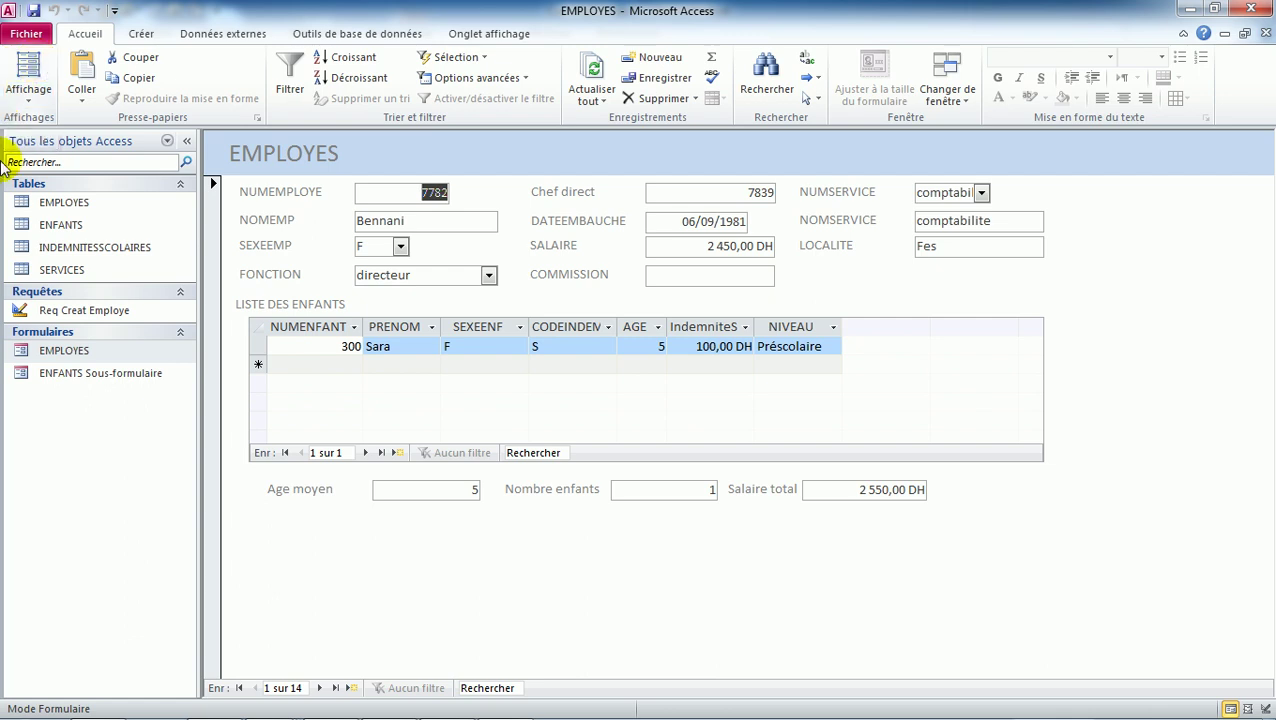
left_click(320, 688)
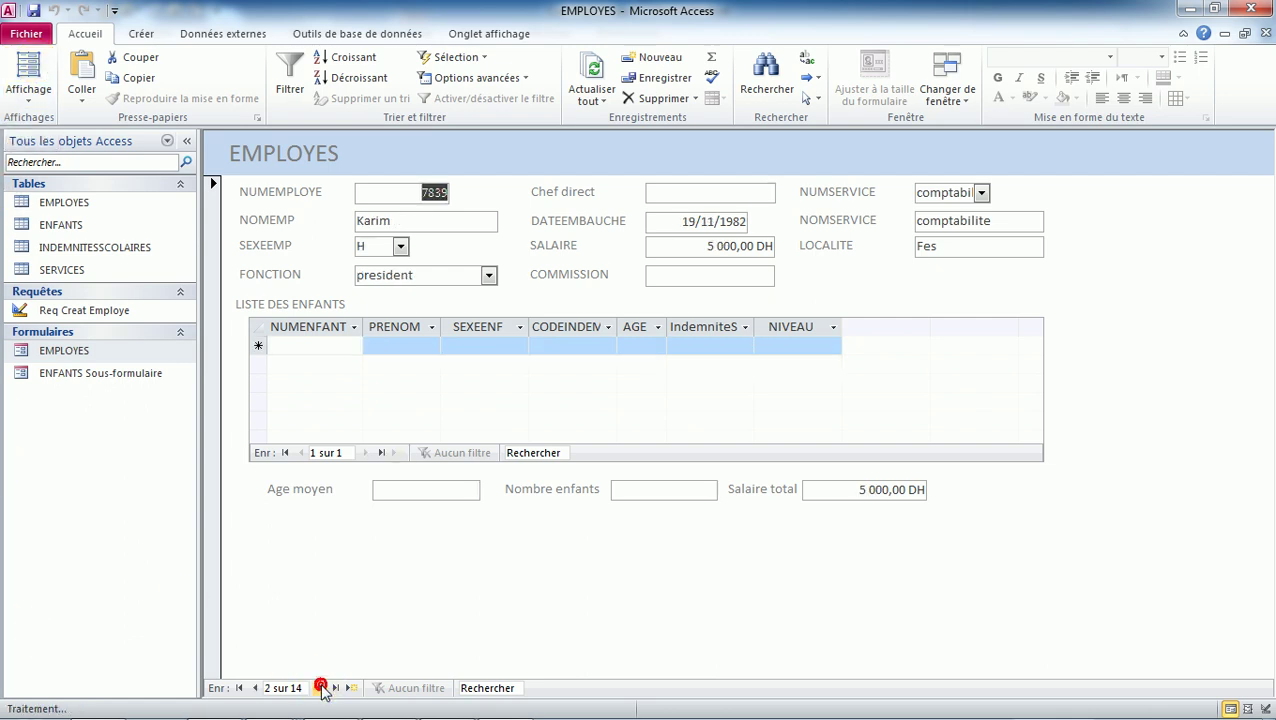
left_click(320, 688)
left_click(320, 688)
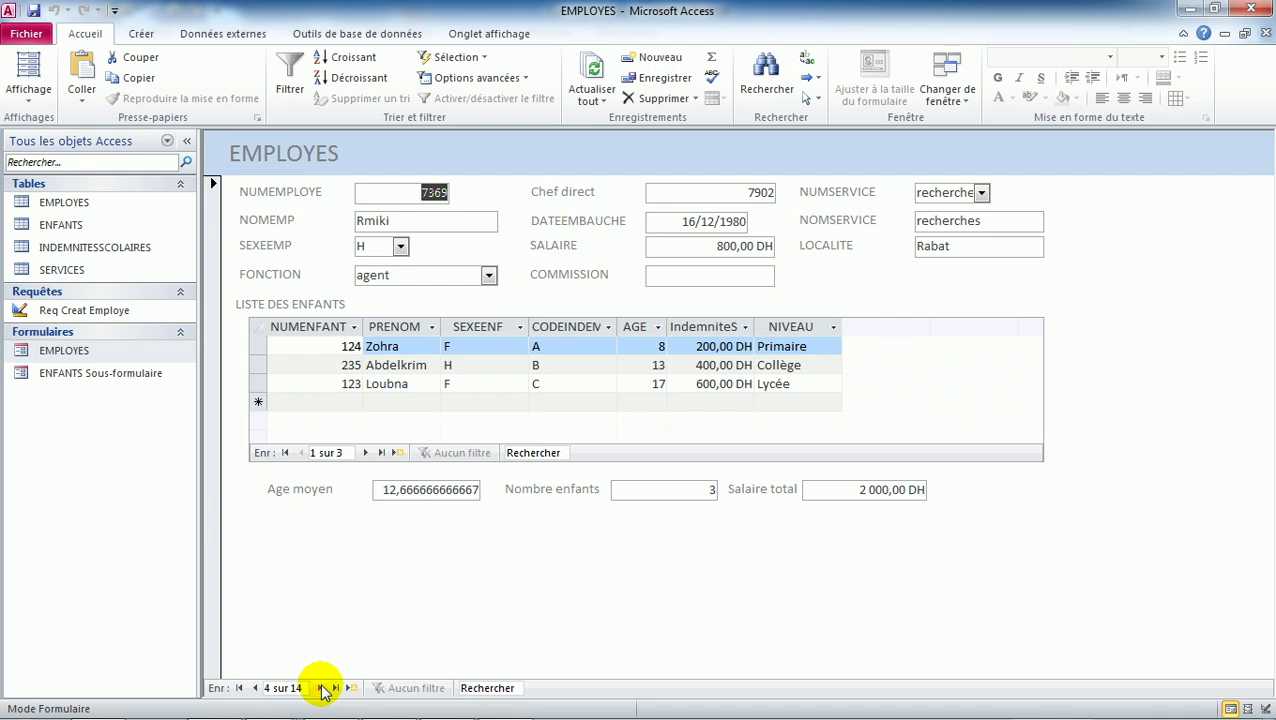
mouse_move(314, 717)
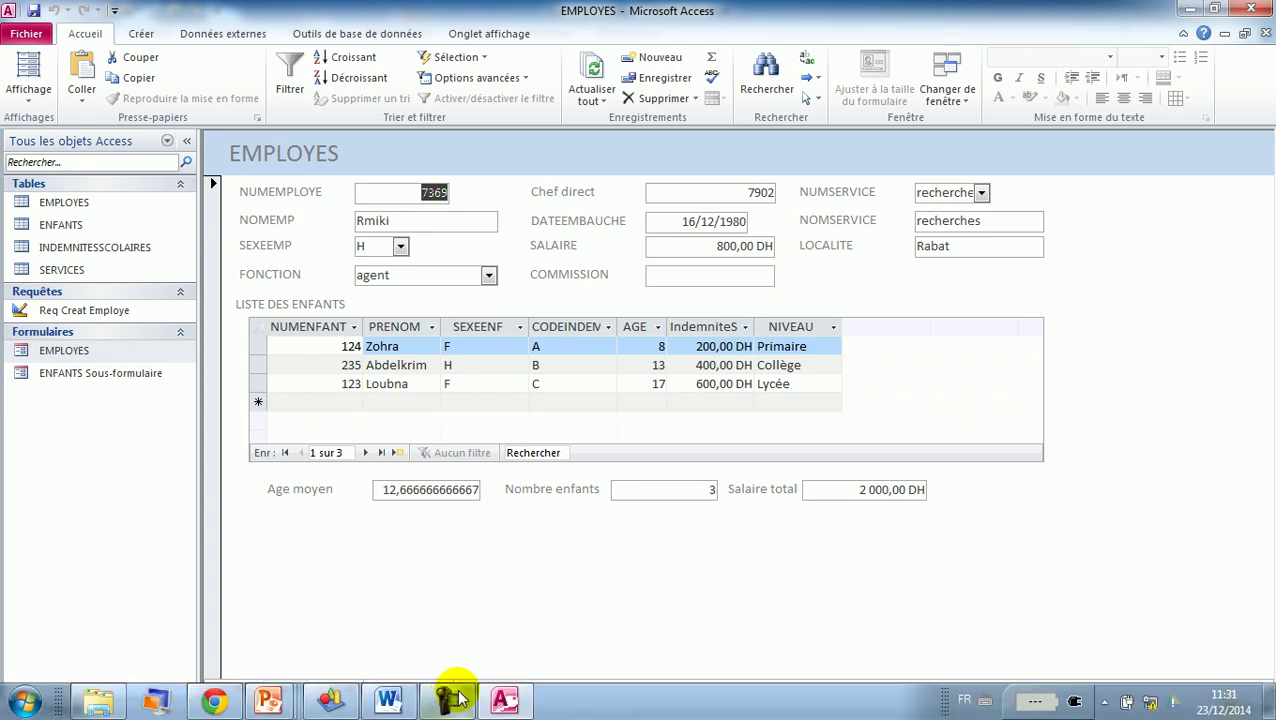
left_click(442, 705)
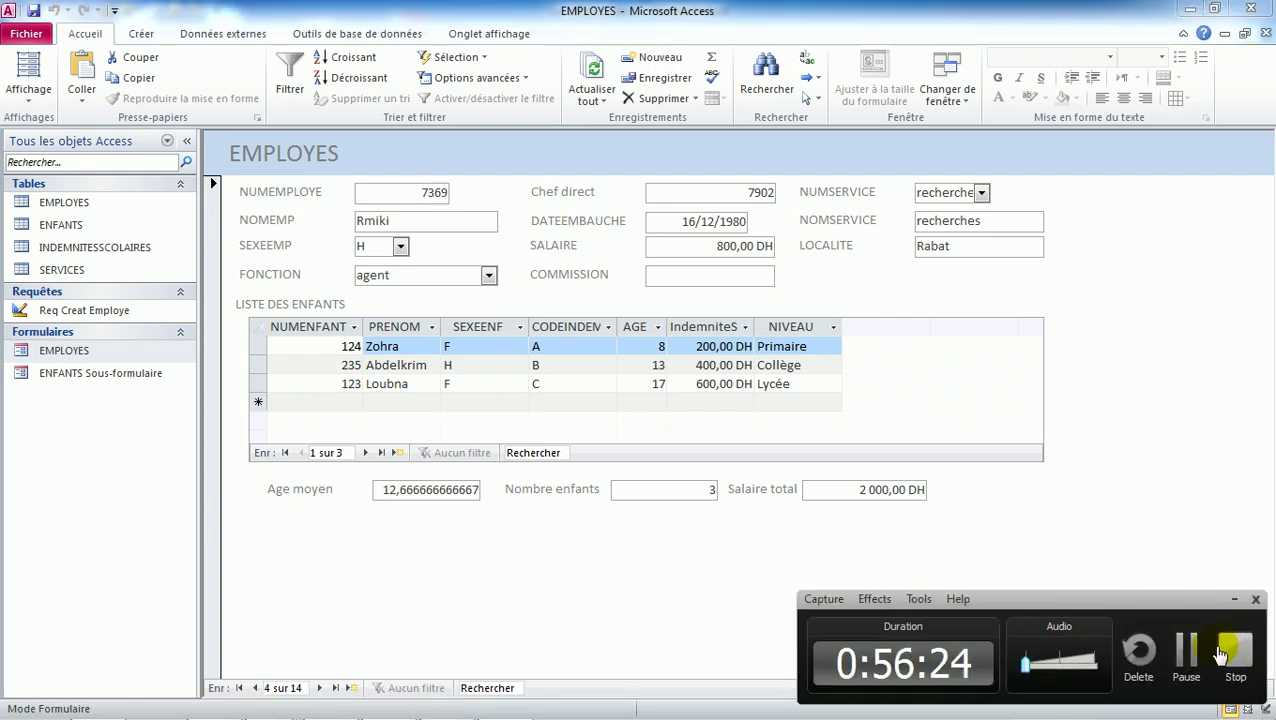